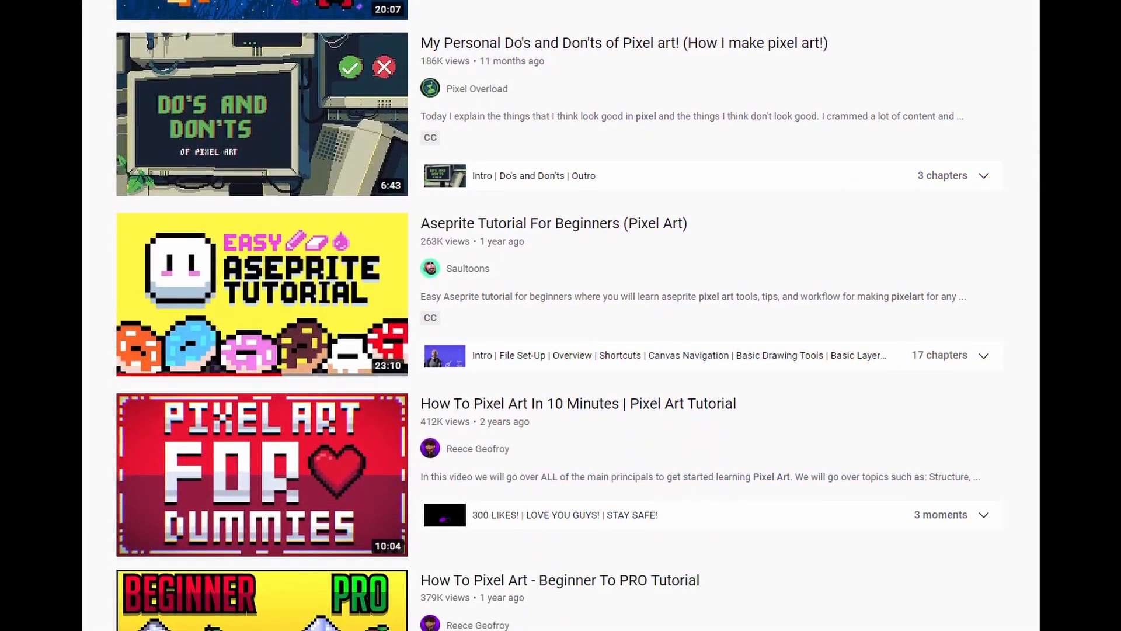
pyautogui.scroll(-4, 561, 315)
pyautogui.scroll(-6, 561, 315)
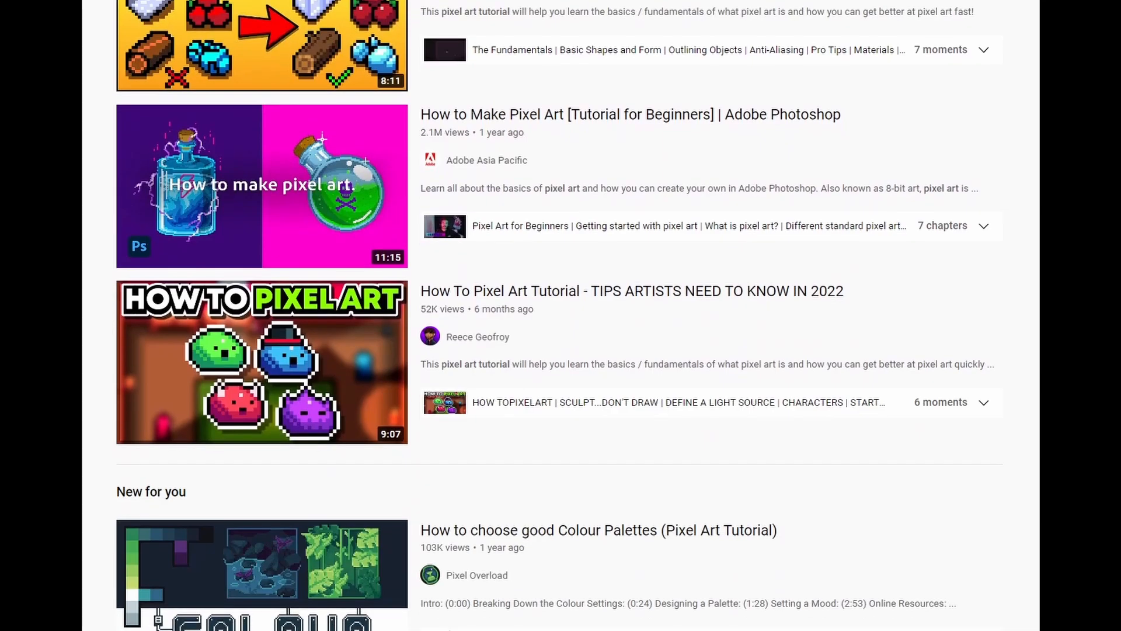
pyautogui.scroll(-1, 172, 249)
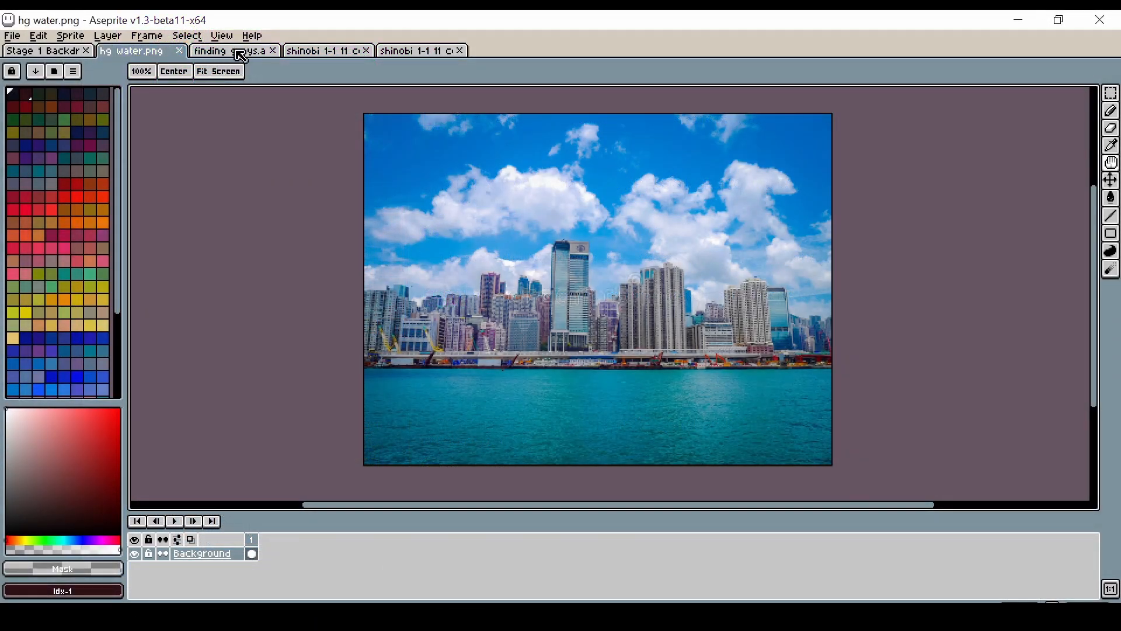
# Step: View the open finding greys sprite and the two shinobi 1-1 sprites one after another
pyautogui.click(239, 52)
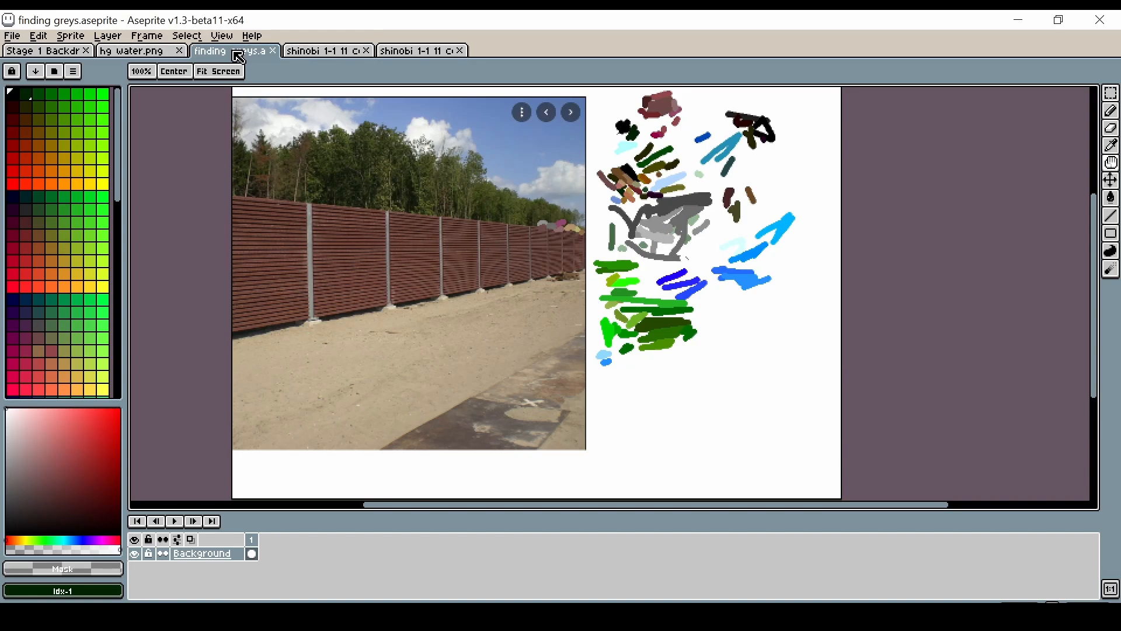
pyautogui.click(339, 52)
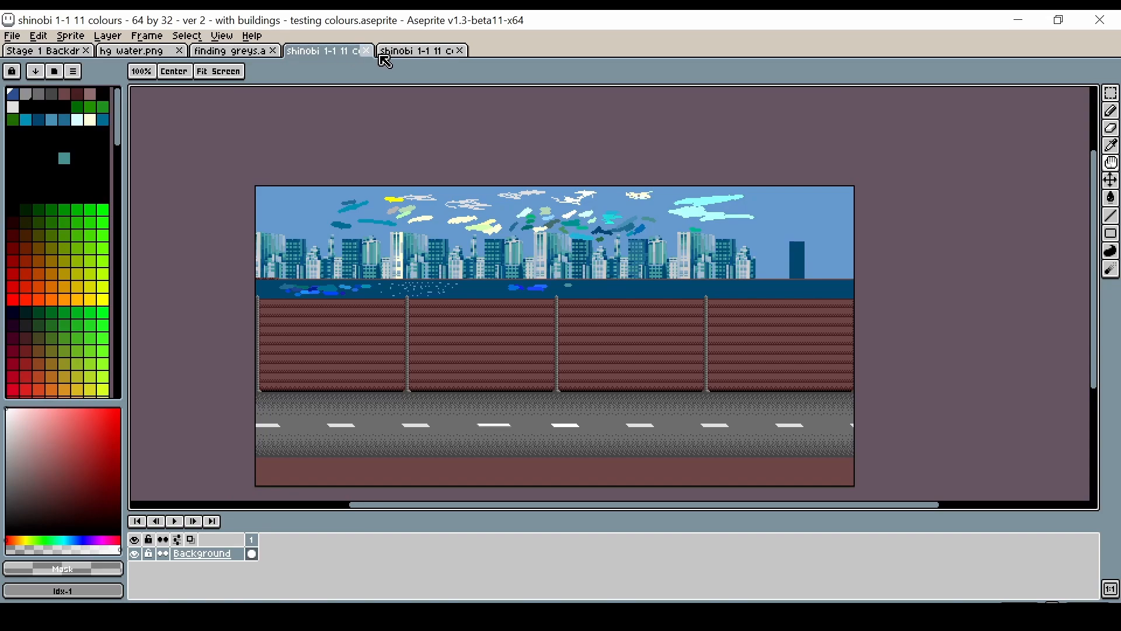
pyautogui.click(419, 53)
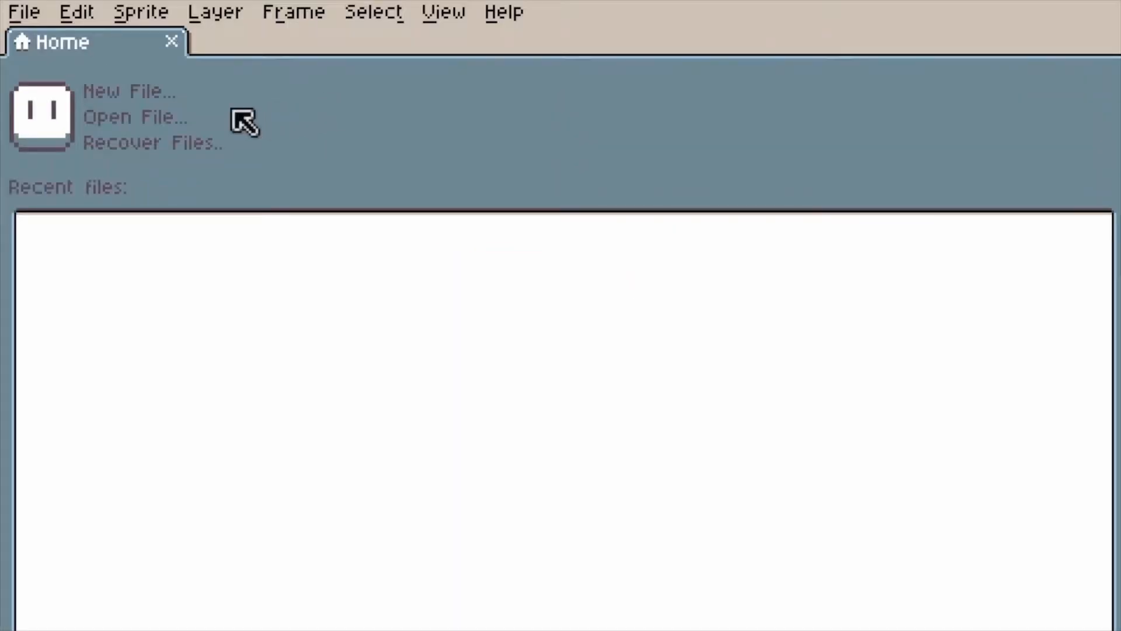
# Step: Open Chair.aseprite, Duck.aseprite and PC.aseprite together and arrange the open sprites in a split view
pyautogui.click(144, 115)
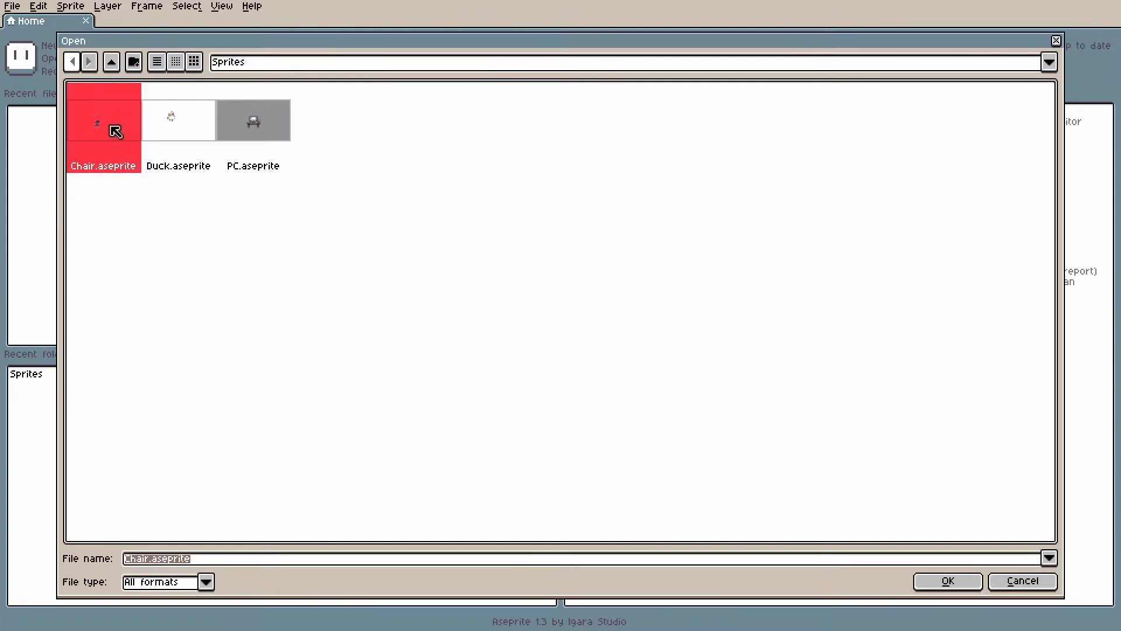
pyautogui.moveTo(110, 125); pyautogui.dragTo(243, 128)
pyautogui.click(960, 590)
pyautogui.moveTo(204, 13)
pyautogui.mouseDown()
pyautogui.moveTo(207, 387)
pyautogui.moveTo(280, 146)
pyautogui.mouseUp()
# Step: Lasso the chair in Chair.aseprite and paste copied artwork, moving it into place
pyautogui.moveTo(537, 340); pyautogui.dragTo(340, 273)
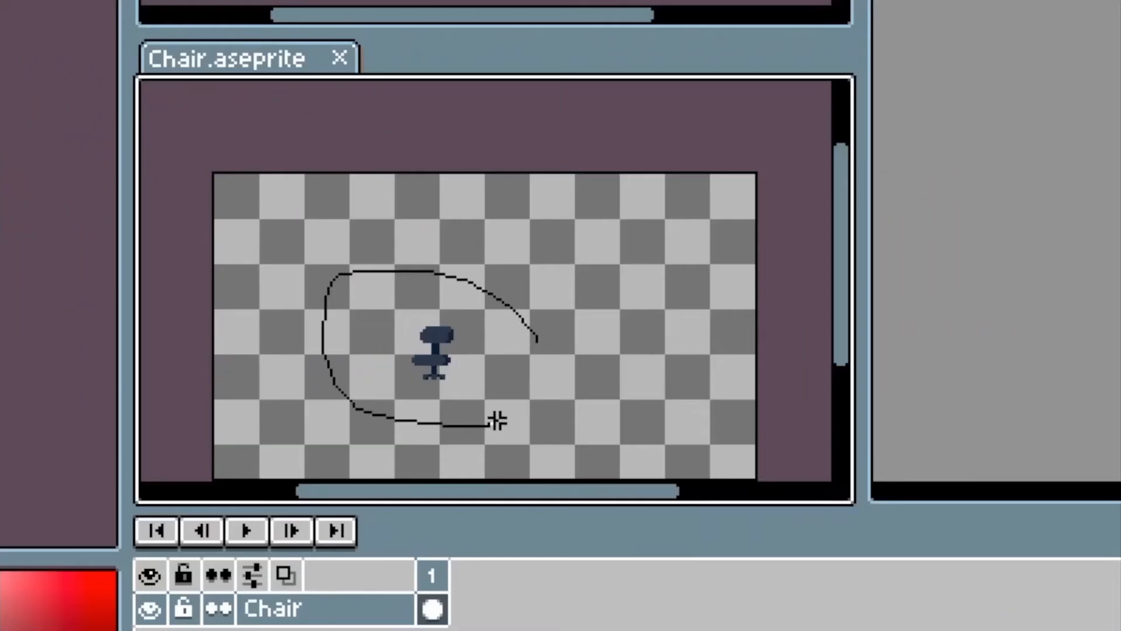
pyautogui.moveTo(498, 420); pyautogui.dragTo(537, 373)
pyautogui.click(520, 403)
pyautogui.hotkey('ctrl', 'v')
pyautogui.moveTo(591, 292)
pyautogui.mouseDown()
pyautogui.moveTo(428, 305)
pyautogui.moveTo(582, 350)
pyautogui.mouseUp()
pyautogui.hotkey('ctrl', 'v')
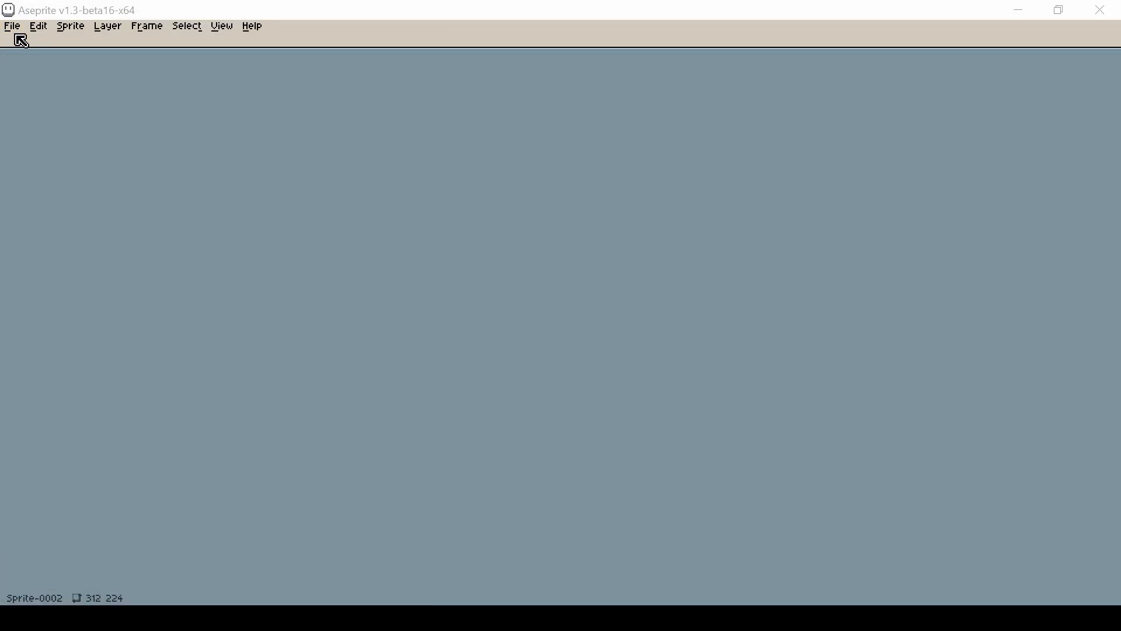
# Step: Create a new 320 × 224 px sprite in RGBA colour mode with a white background
pyautogui.click(17, 31)
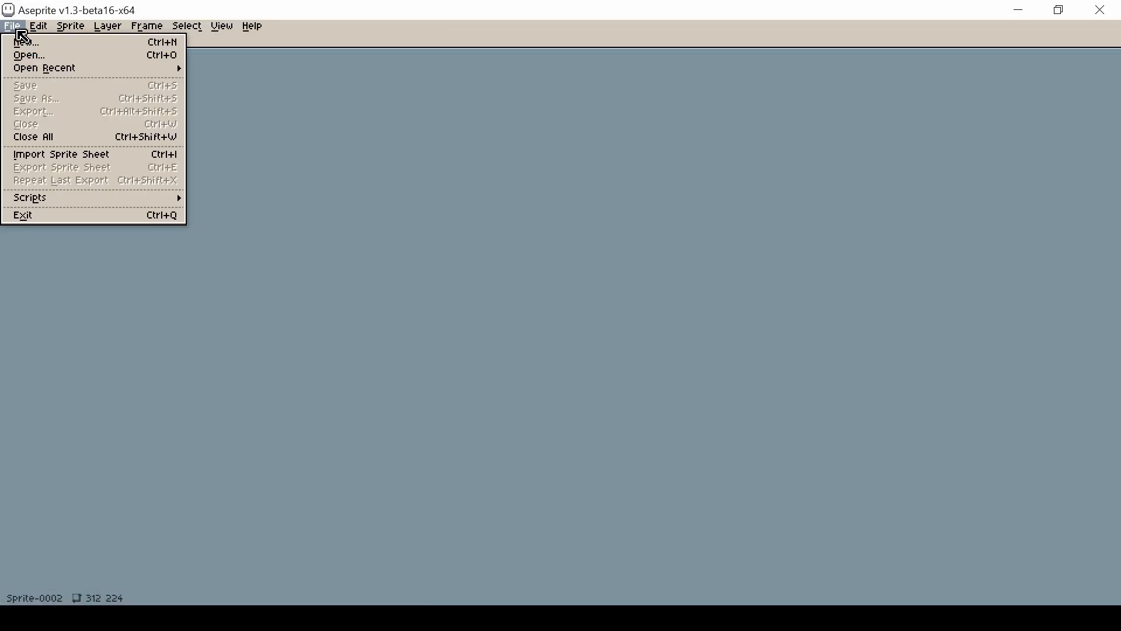
pyautogui.click(41, 42)
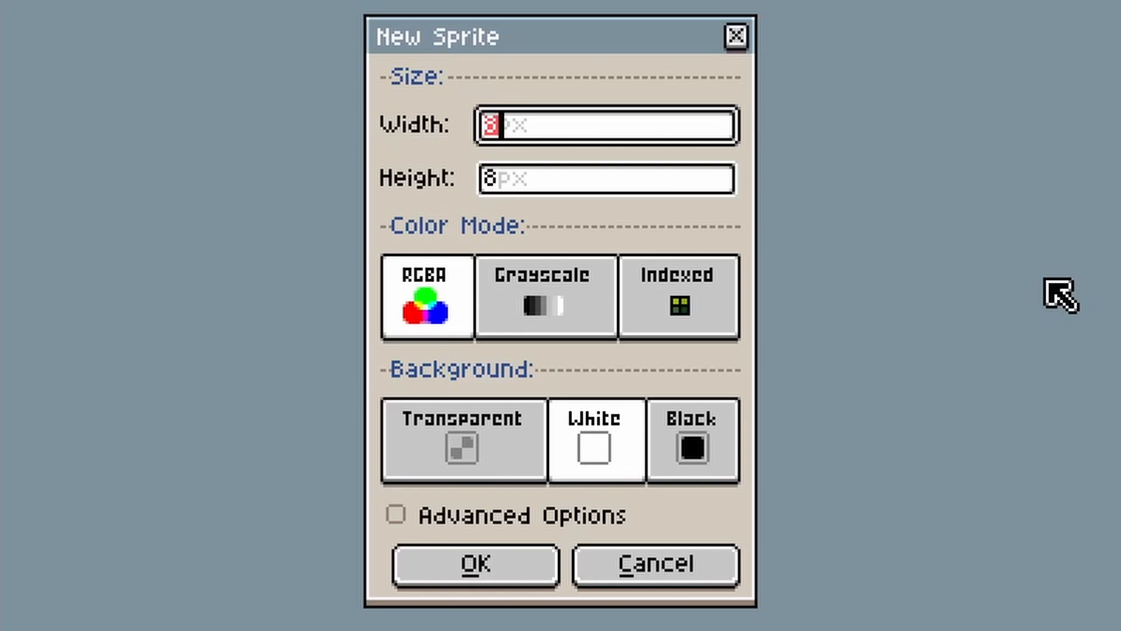
pyautogui.press('Tab')
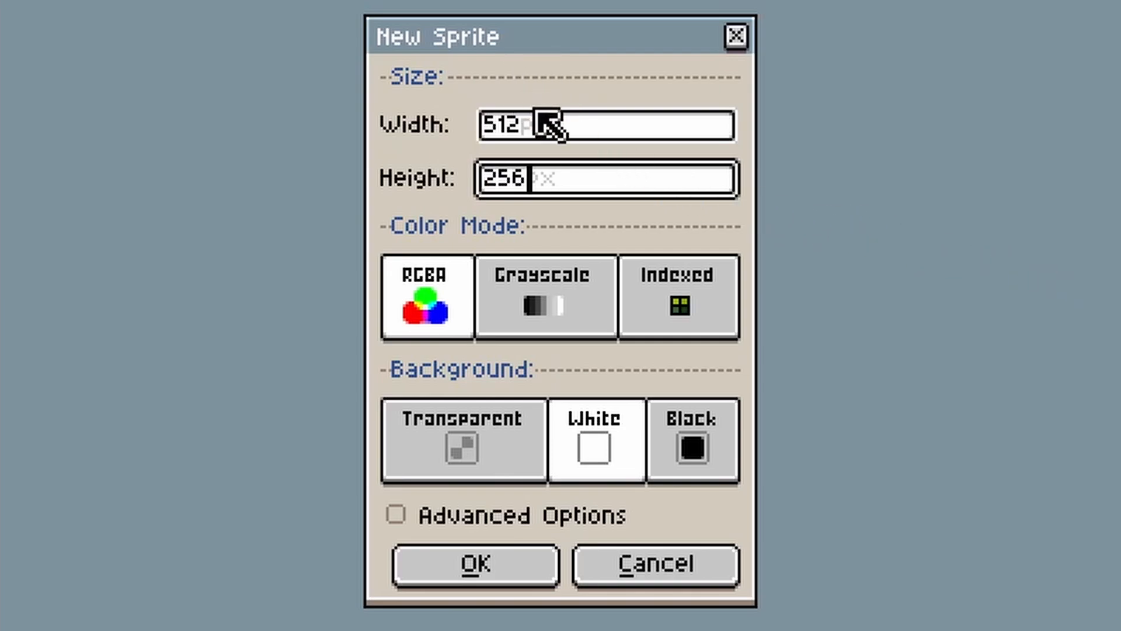
pyautogui.click(581, 131)
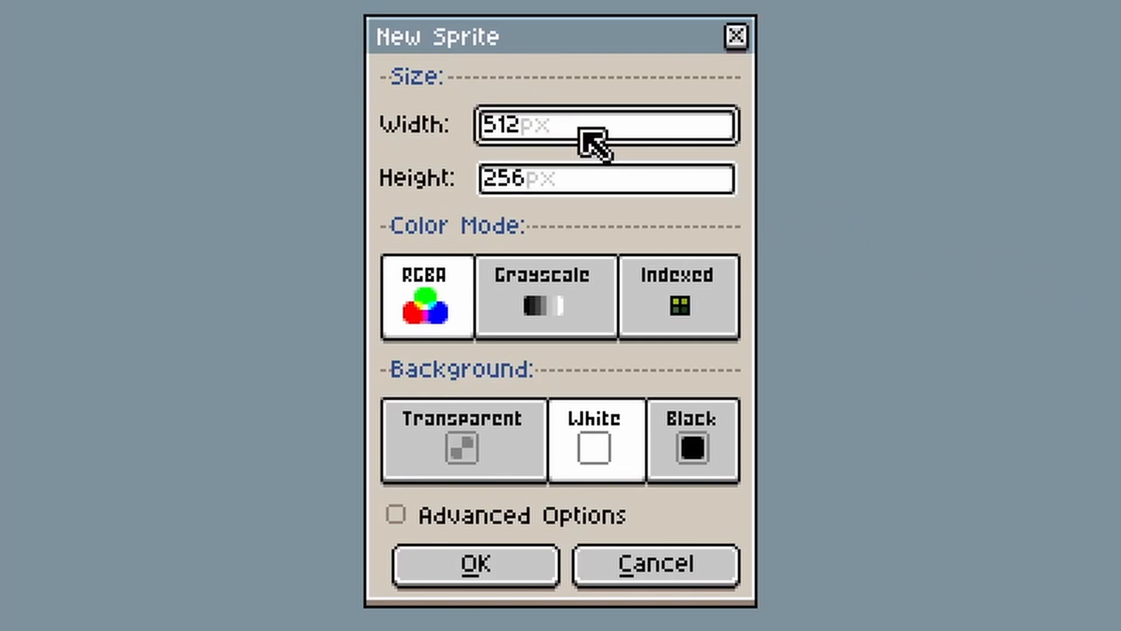
pyautogui.moveTo(581, 130); pyautogui.dragTo(410, 92)
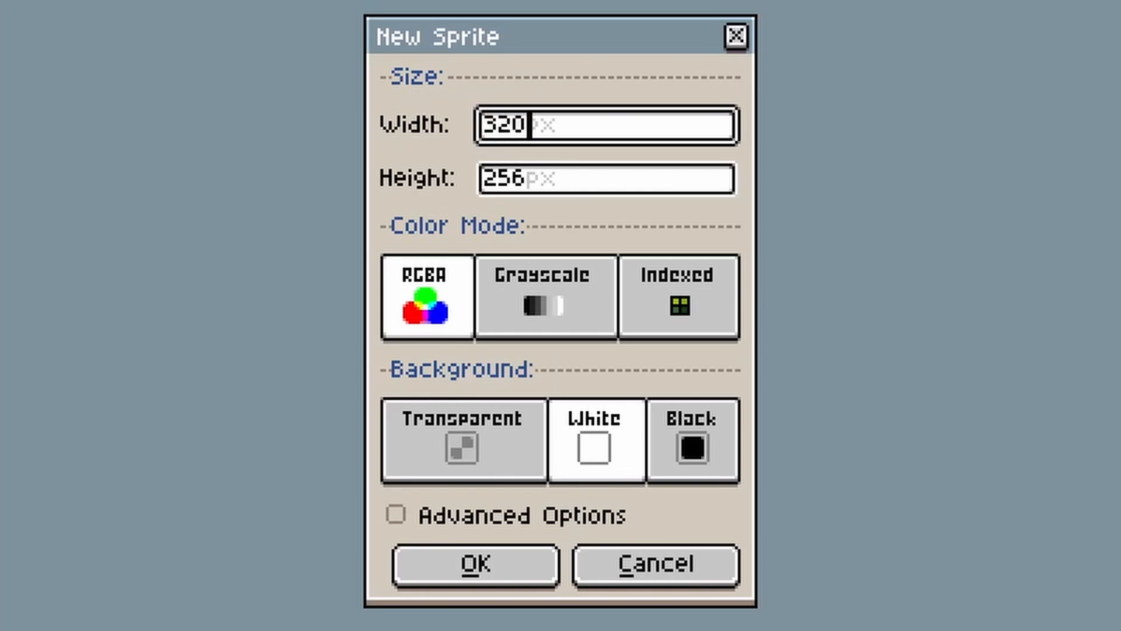
pyautogui.press('Tab')
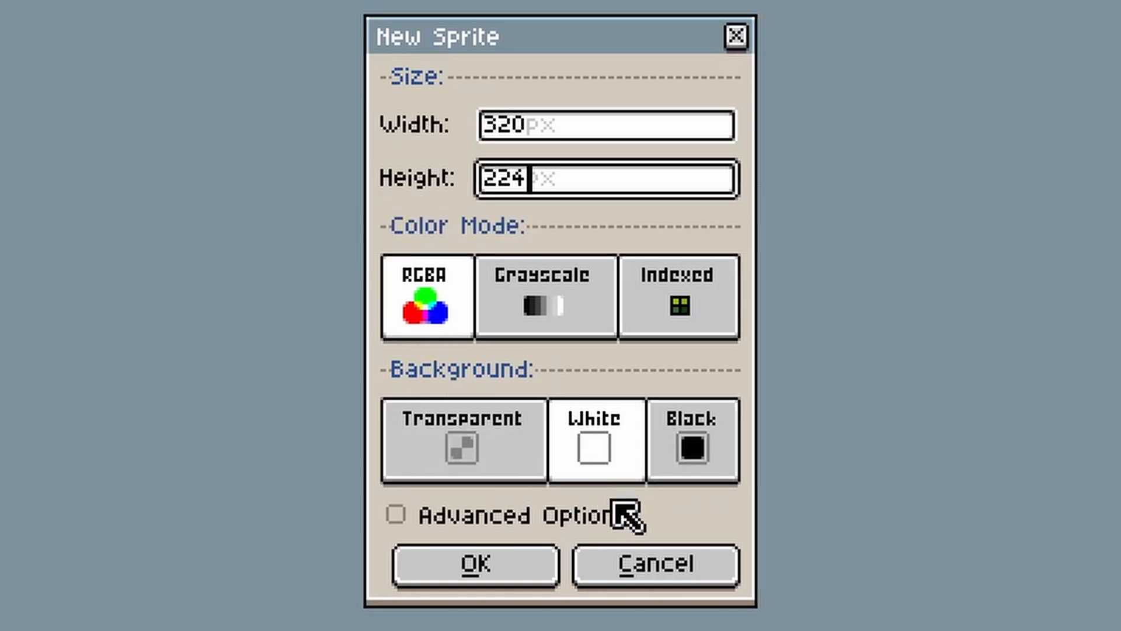
pyautogui.click(503, 563)
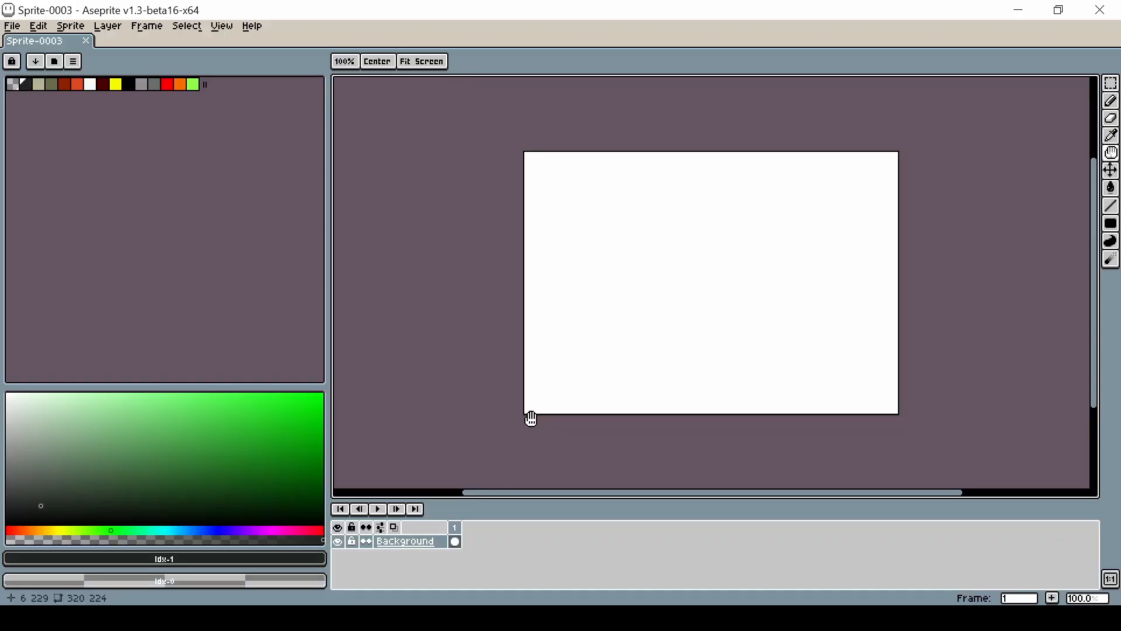
pyautogui.scroll(1, 648, 375)
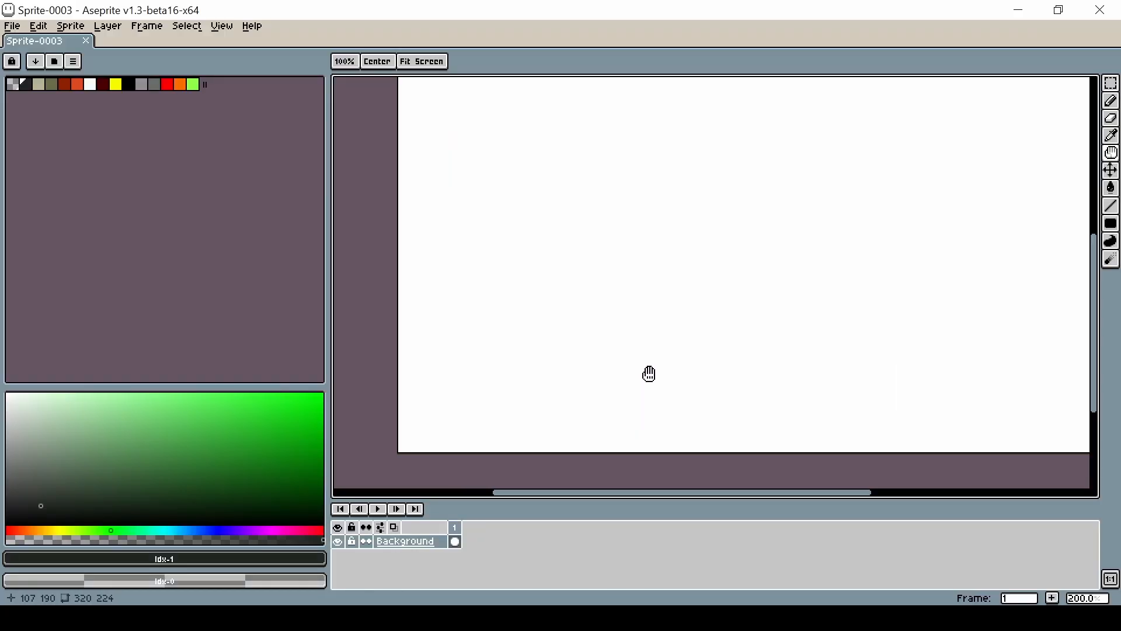
pyautogui.scroll(-1, 648, 376)
pyautogui.moveTo(670, 346); pyautogui.dragTo(586, 334)
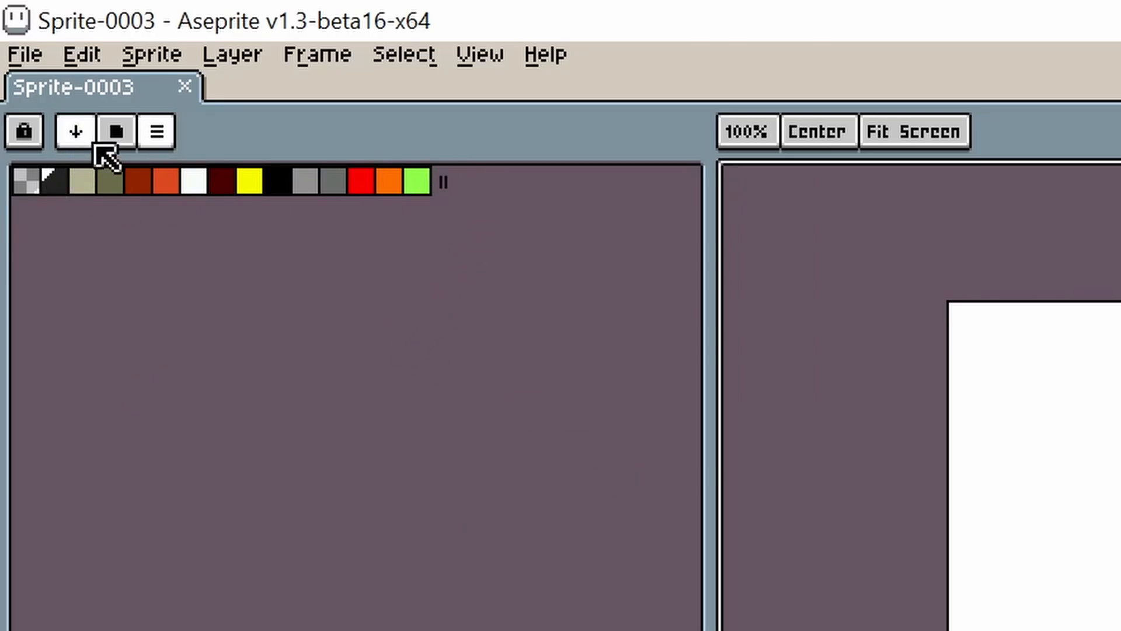
# Step: Examine the available palette presets, highlighting Atari 2600 PAL and Commodore 64 along the way
pyautogui.click(117, 133)
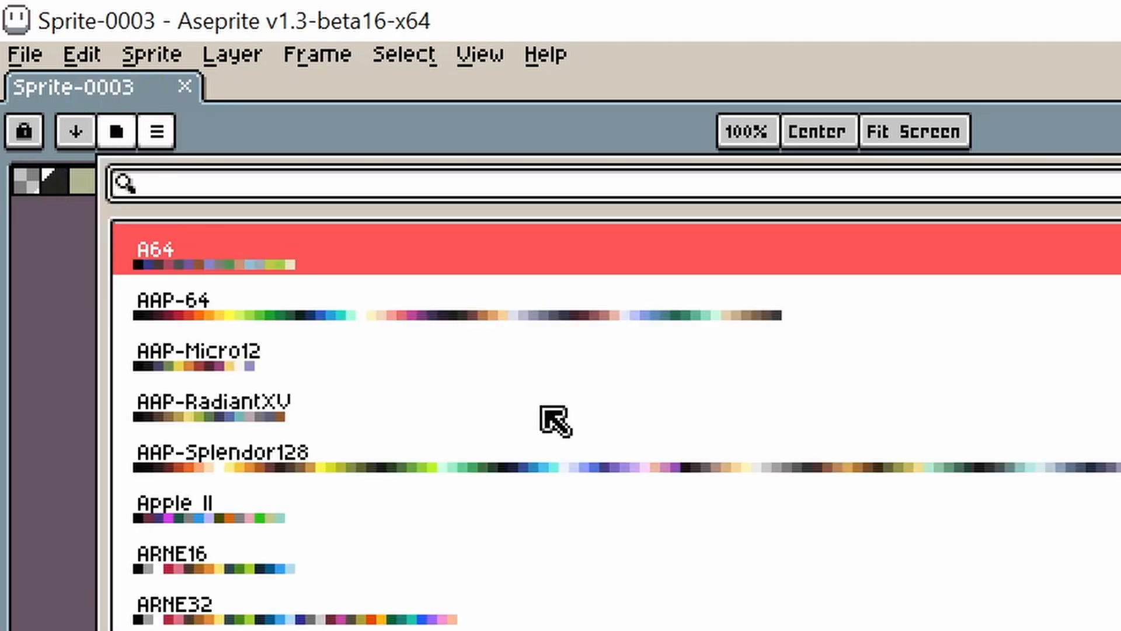
pyautogui.scroll(-2, 616, 426)
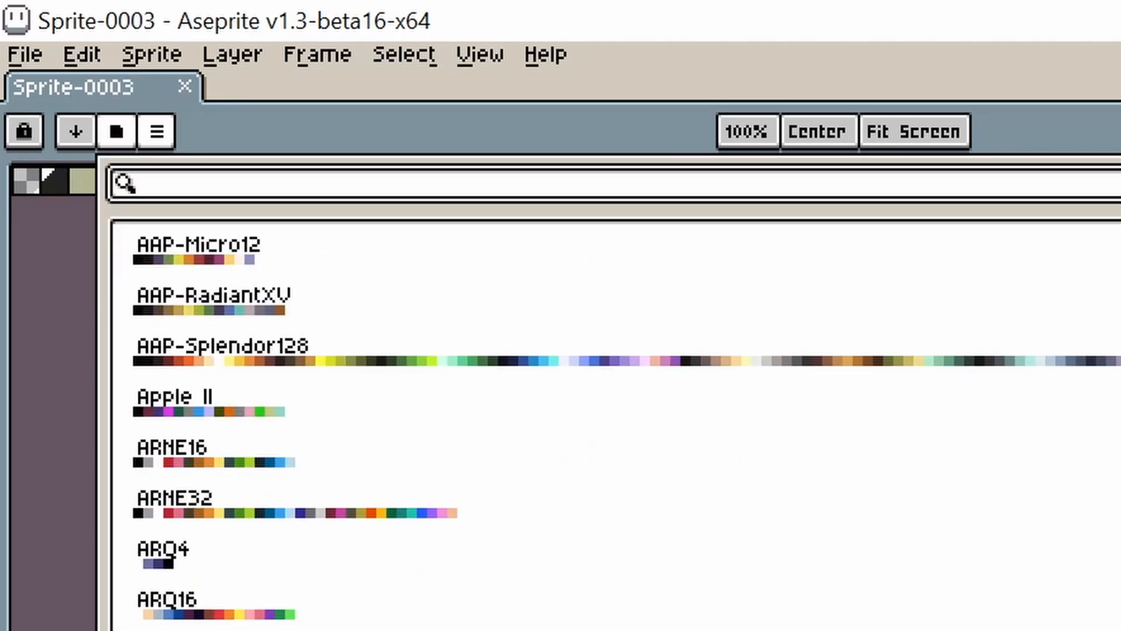
pyautogui.scroll(-5, 617, 426)
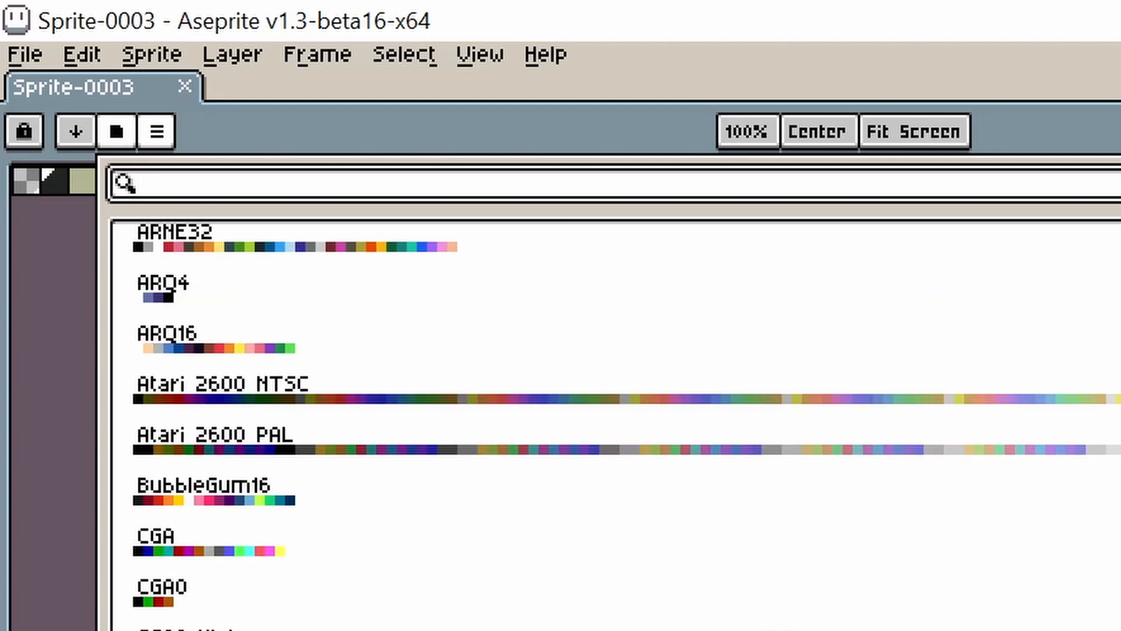
pyautogui.scroll(-3, 617, 426)
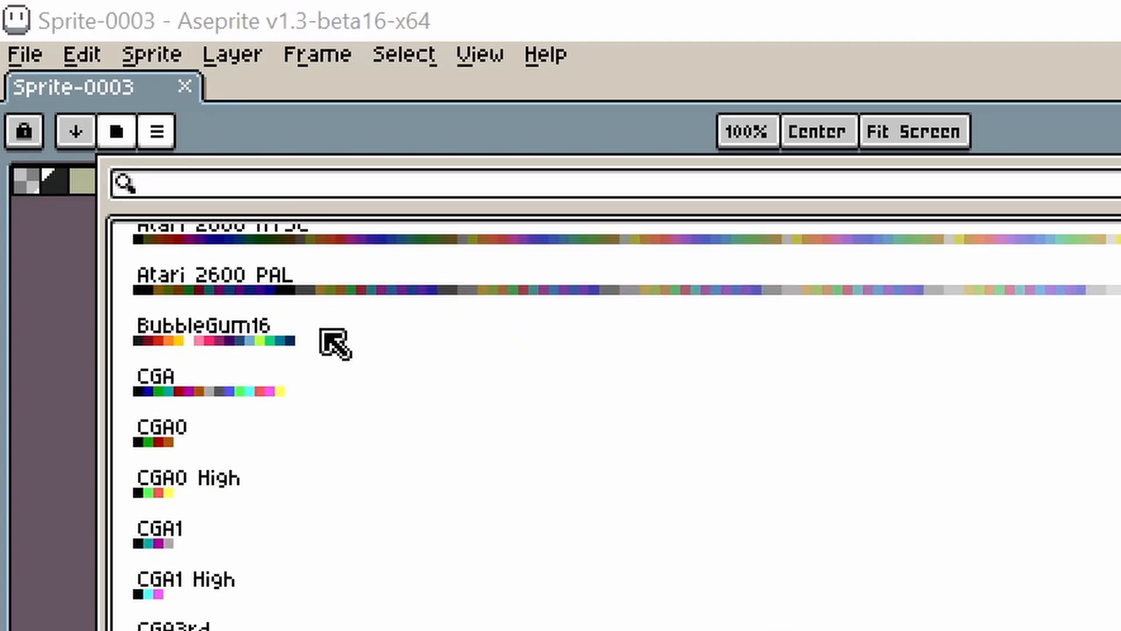
pyautogui.click(335, 274)
pyautogui.scroll(1, 407, 445)
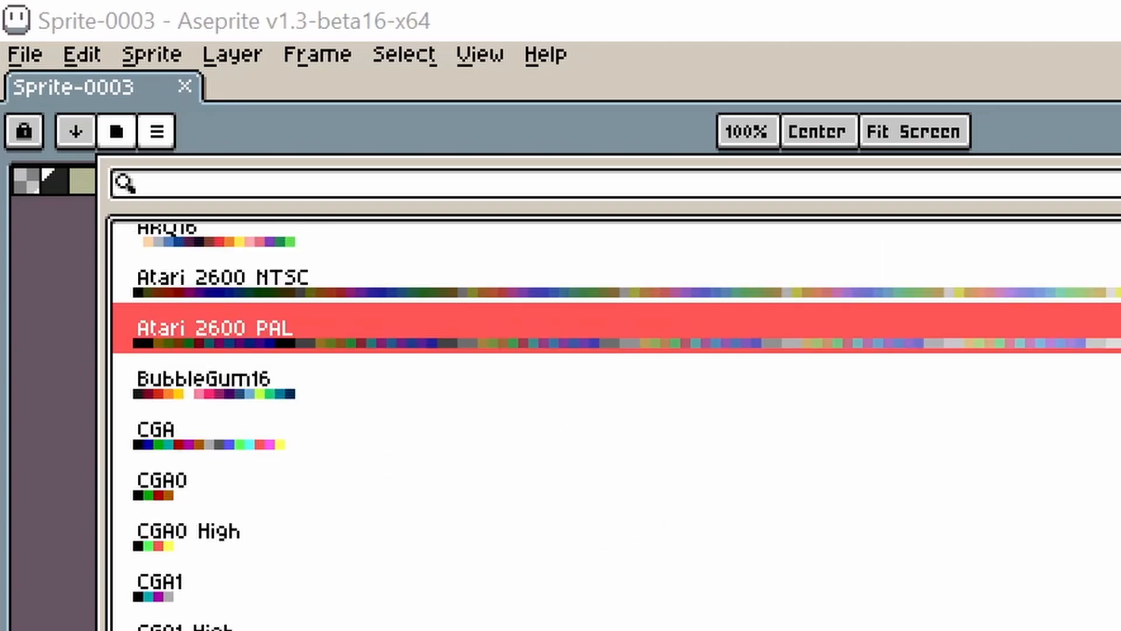
pyautogui.click(408, 628)
pyautogui.scroll(-5, 617, 426)
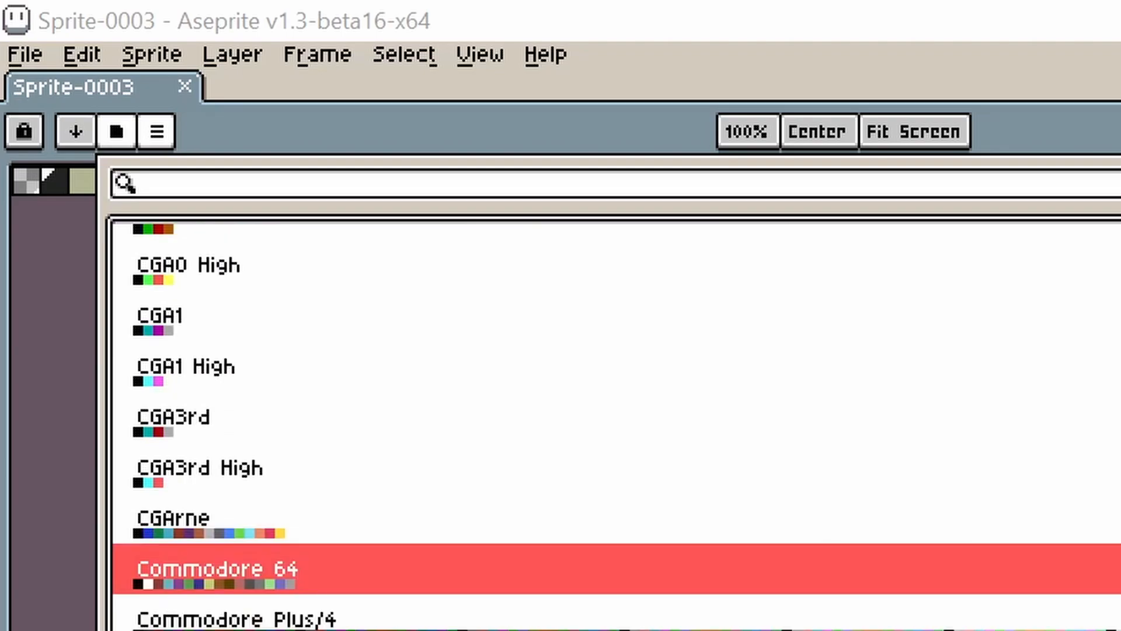
pyautogui.scroll(-5, 616, 426)
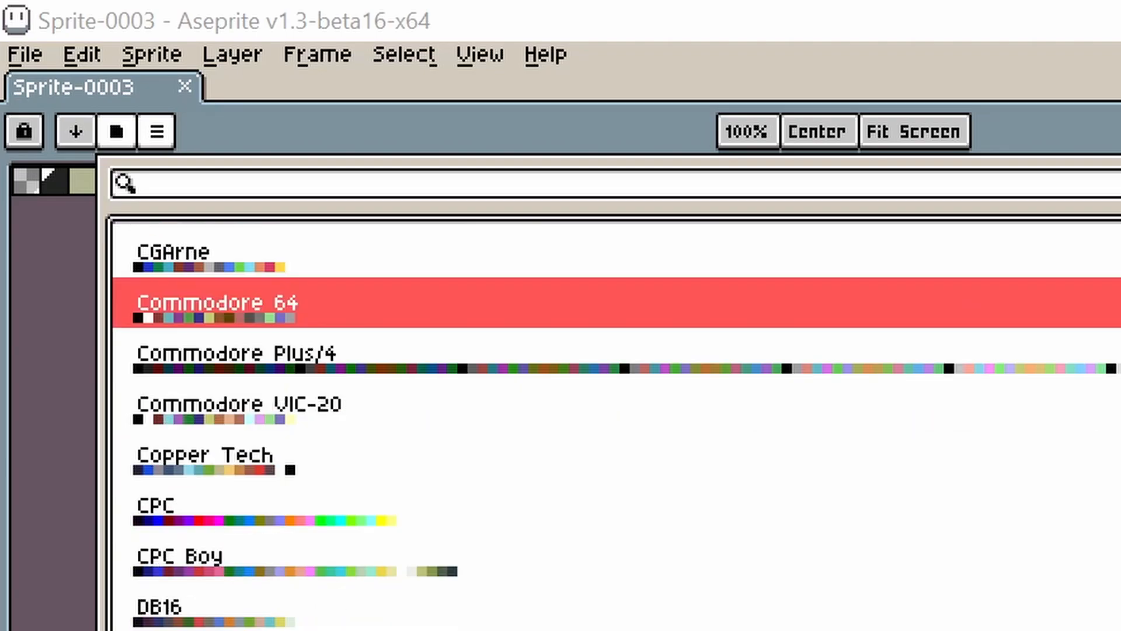
pyautogui.scroll(-2, 617, 426)
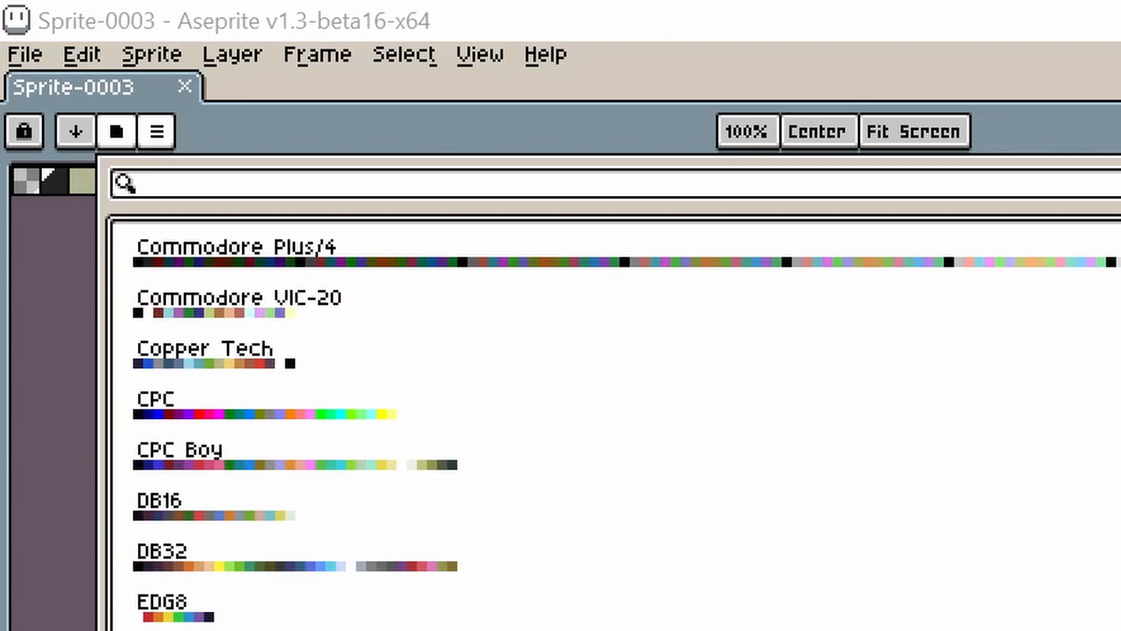
pyautogui.scroll(-5, 617, 426)
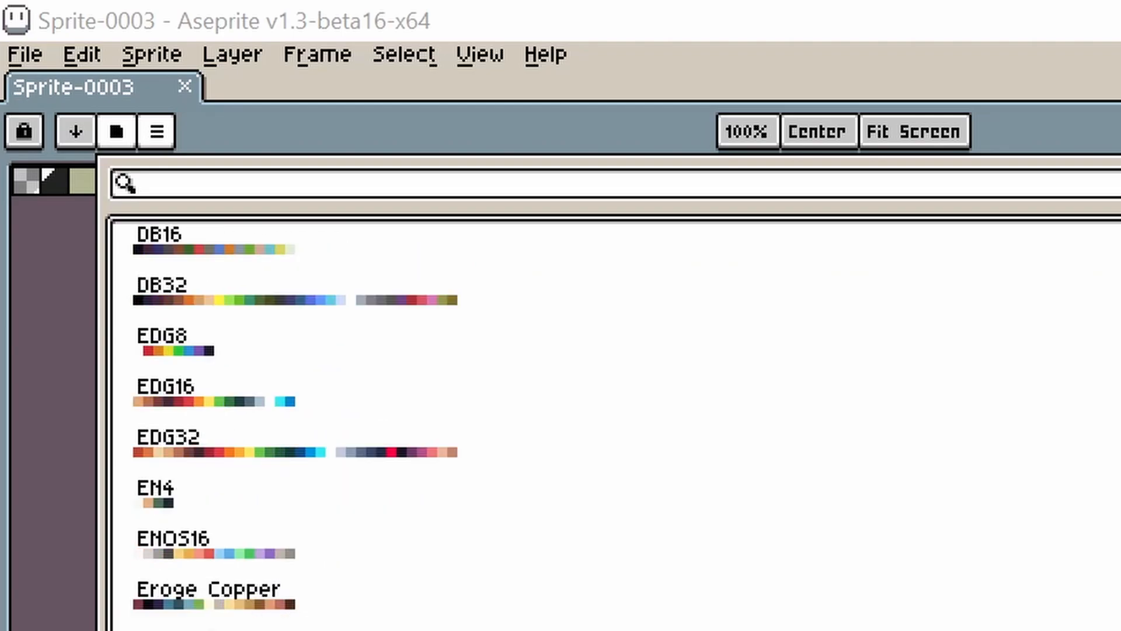
pyautogui.scroll(-3, 617, 426)
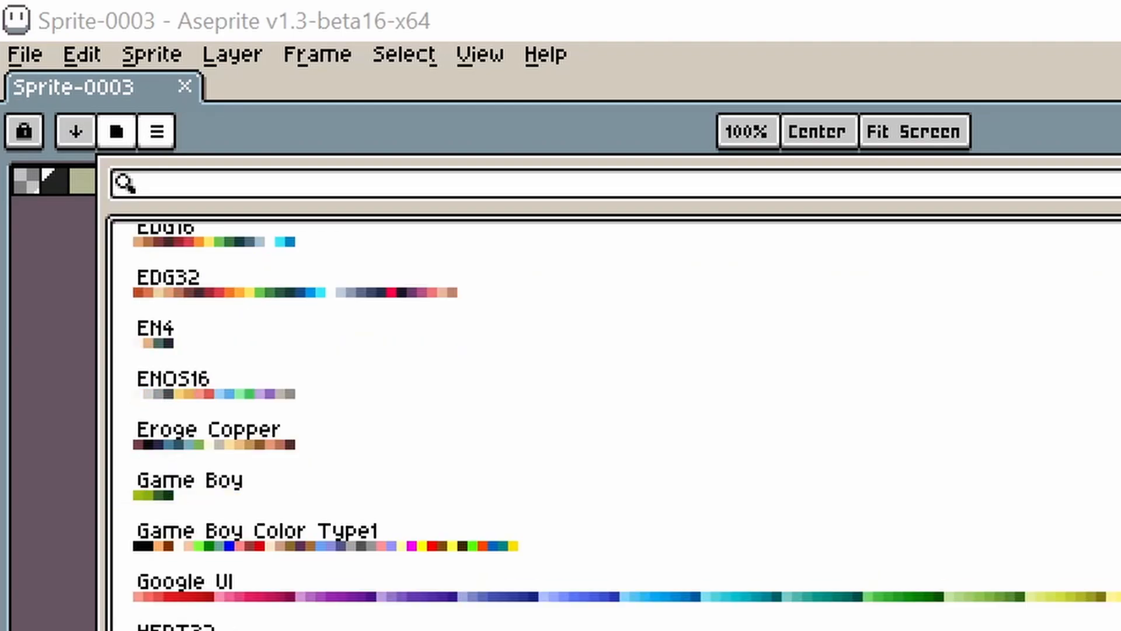
pyautogui.scroll(-3, 616, 426)
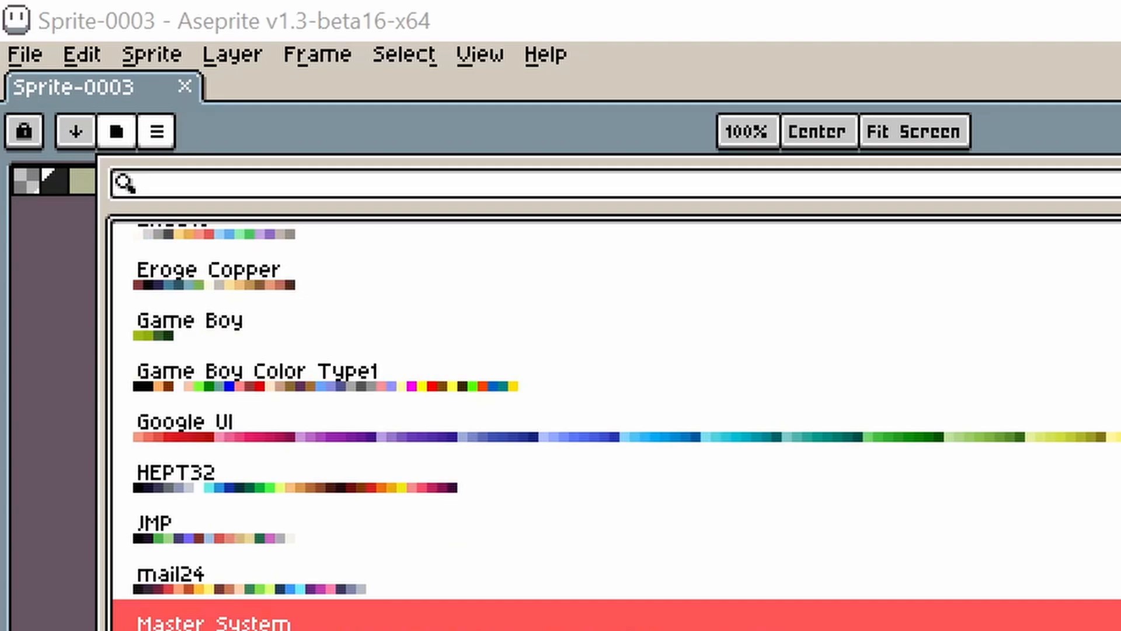
# Step: Load the Master System palette preset and narrow the palette area to 16 swatches per row
pyautogui.click(304, 608)
pyautogui.press('Return')
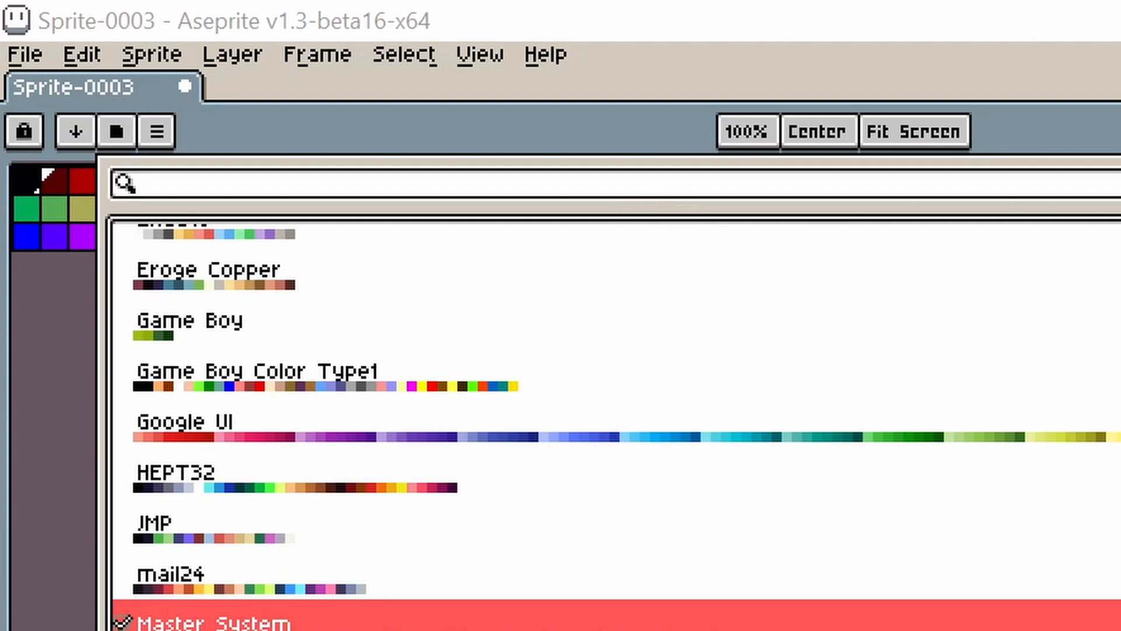
pyautogui.scroll(15, 764, 268)
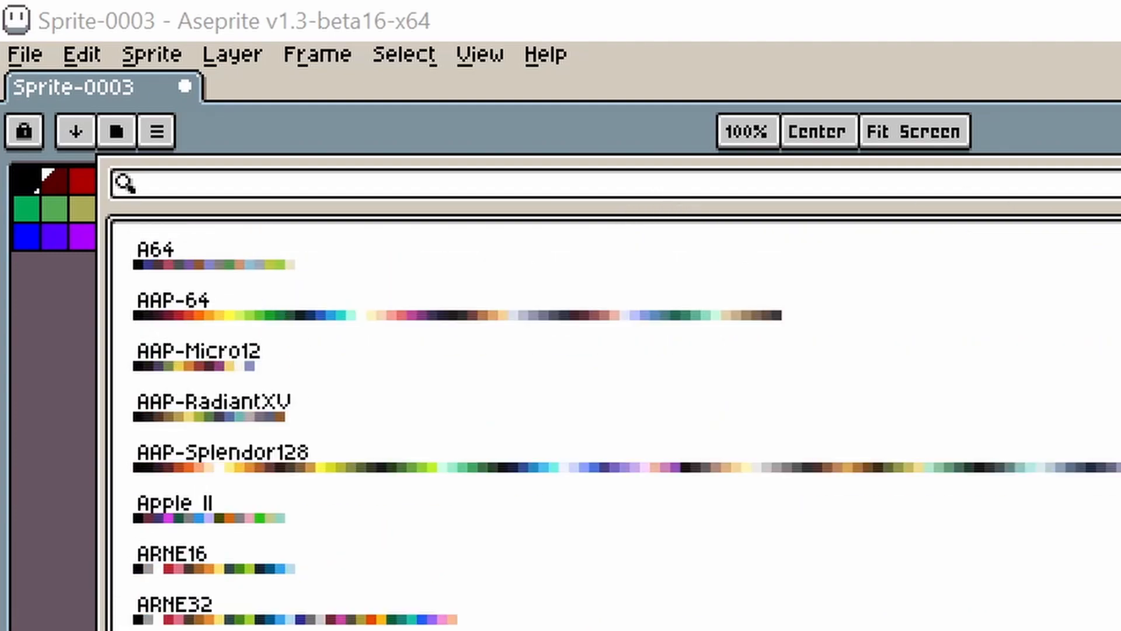
pyautogui.click(51, 497)
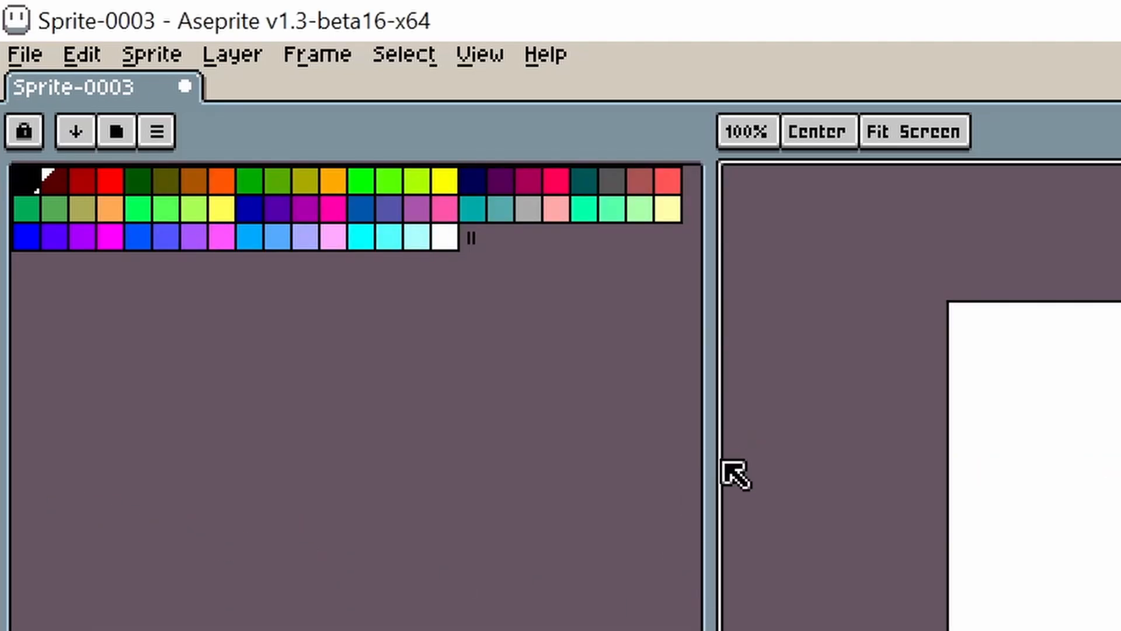
pyautogui.moveTo(711, 465); pyautogui.dragTo(483, 512)
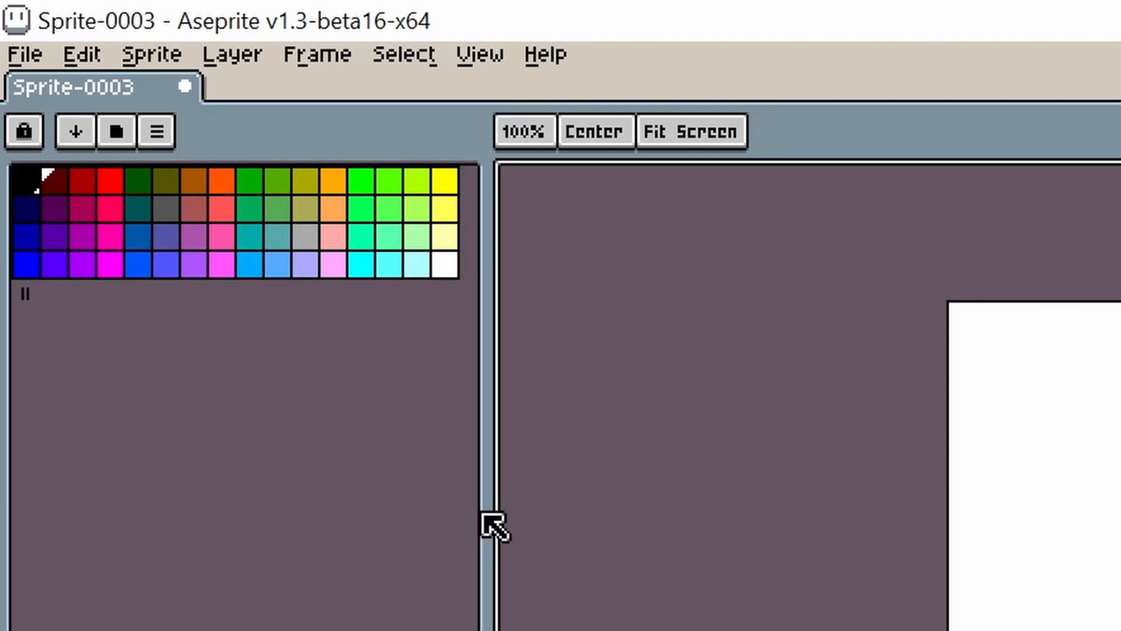
# Step: Load the Sega Genesis.pal palette and enlarge the palette area to 24 swatches per row so all its colours fit
pyautogui.click(156, 132)
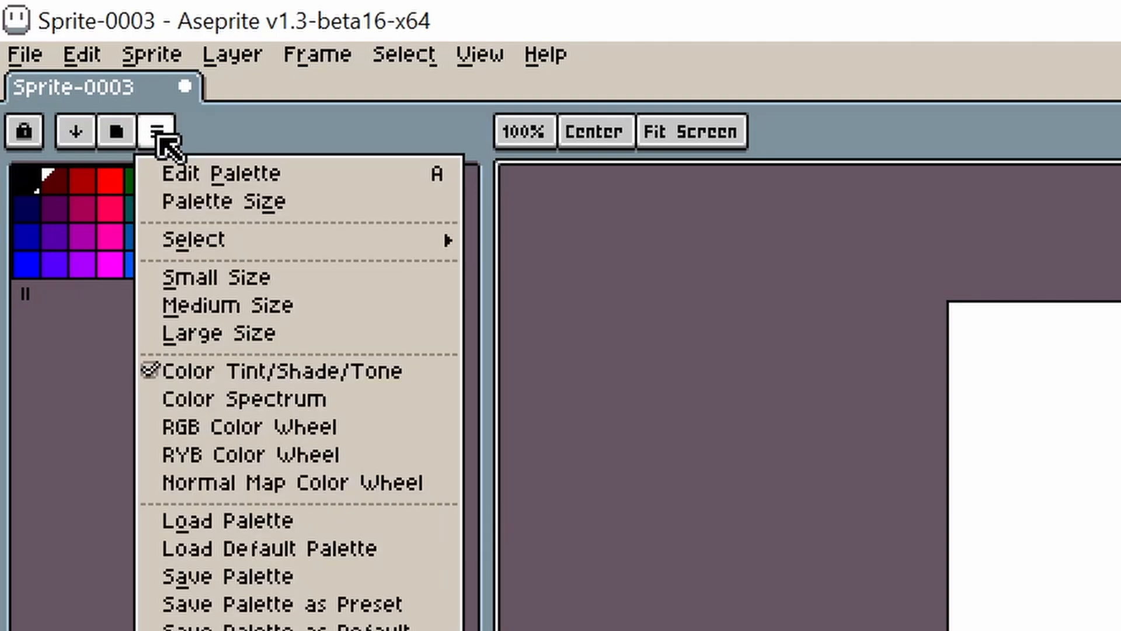
pyautogui.click(266, 519)
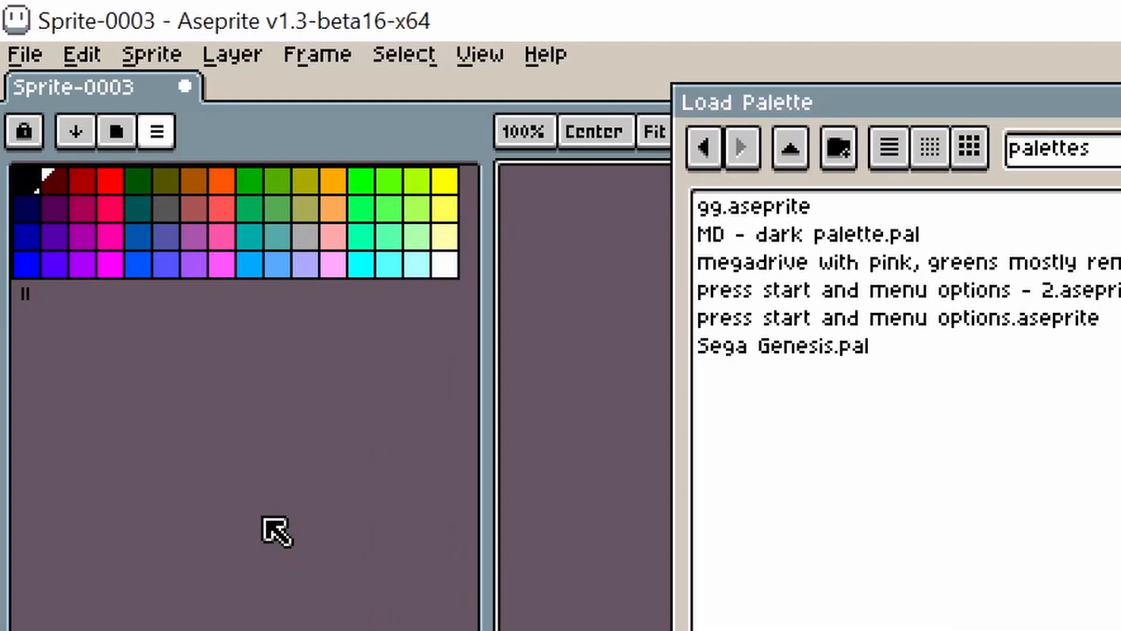
pyautogui.click(807, 350)
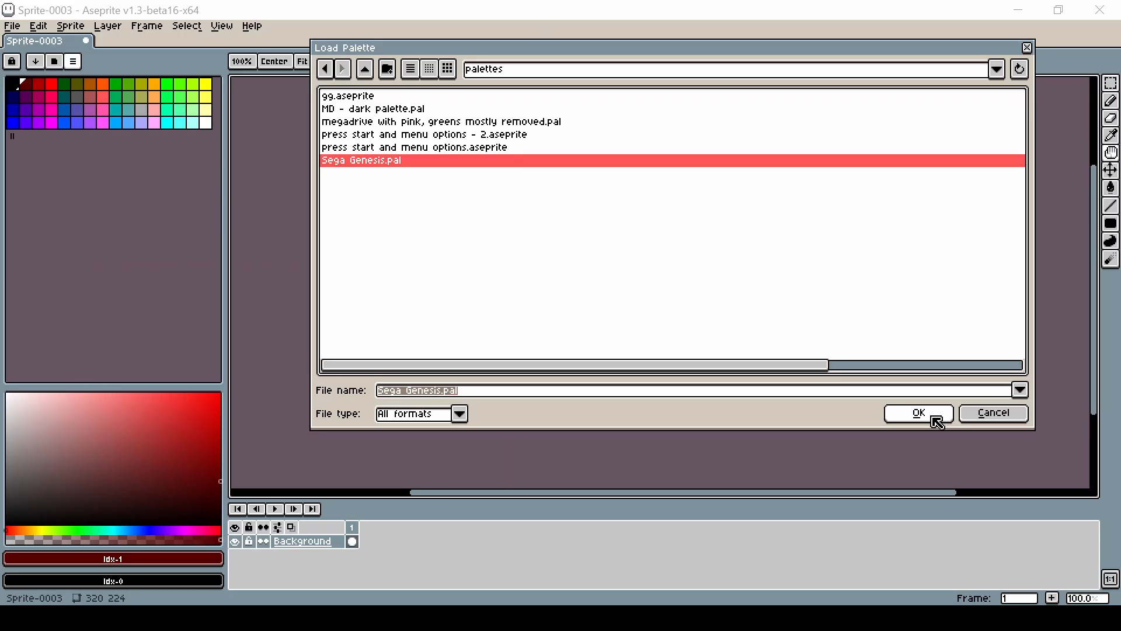
pyautogui.click(932, 418)
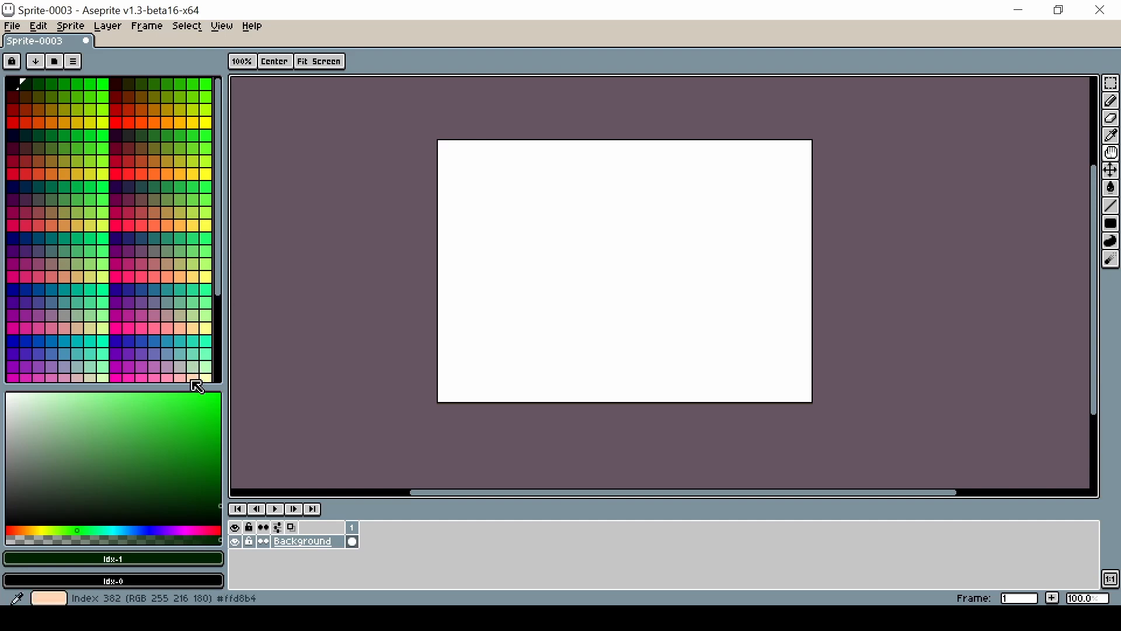
pyautogui.moveTo(181, 385); pyautogui.dragTo(183, 467)
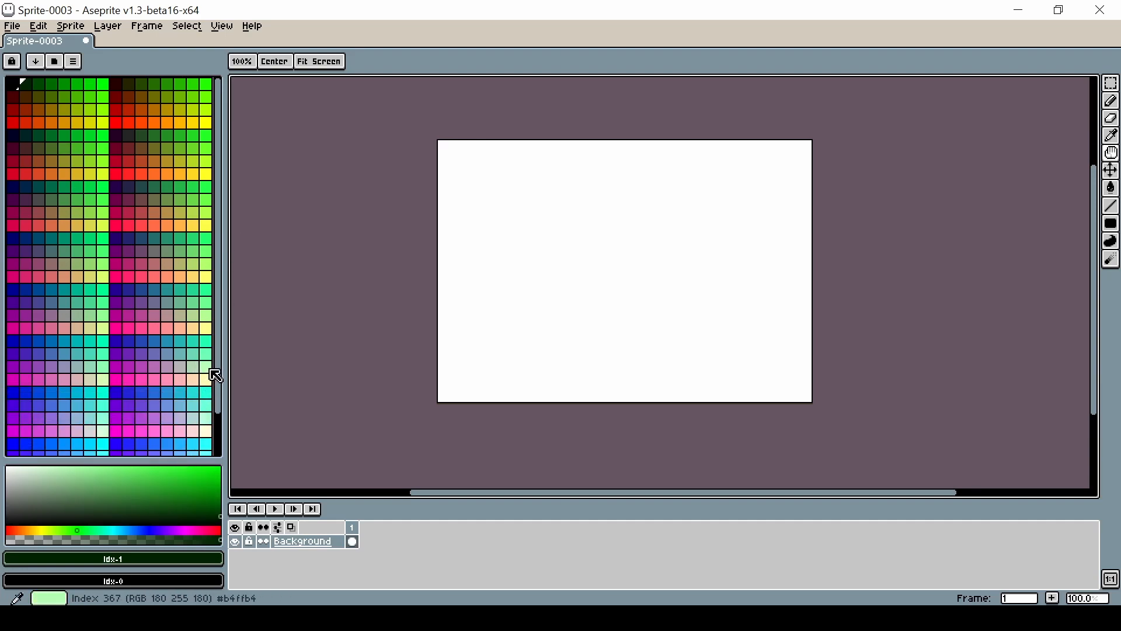
pyautogui.moveTo(226, 368); pyautogui.dragTo(327, 350)
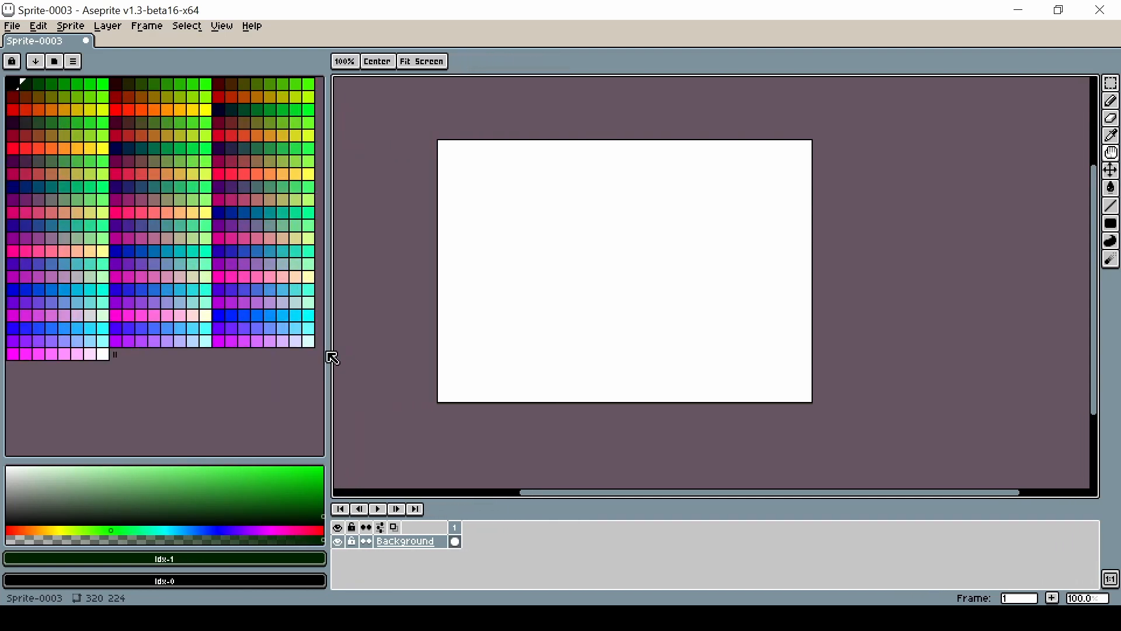
# Step: Set the sprite's grid to 8 px wide and 8 px high with its origin at 0, 0, and show it
pyautogui.scroll(1, 450, 163)
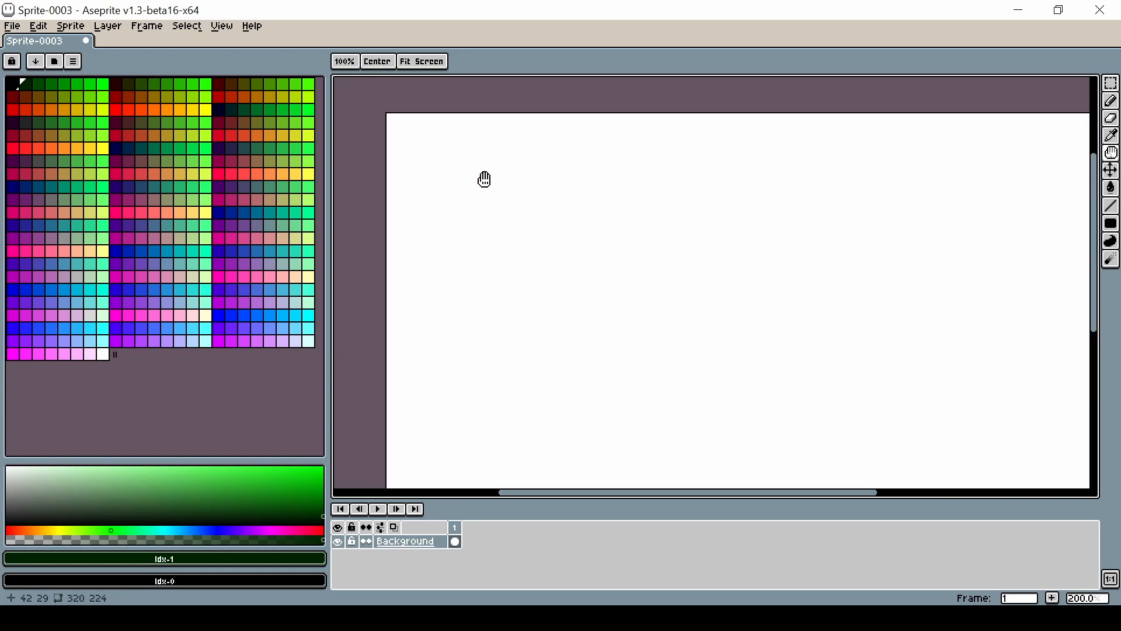
pyautogui.moveTo(535, 264); pyautogui.dragTo(505, 232)
pyautogui.scroll(-1, 504, 230)
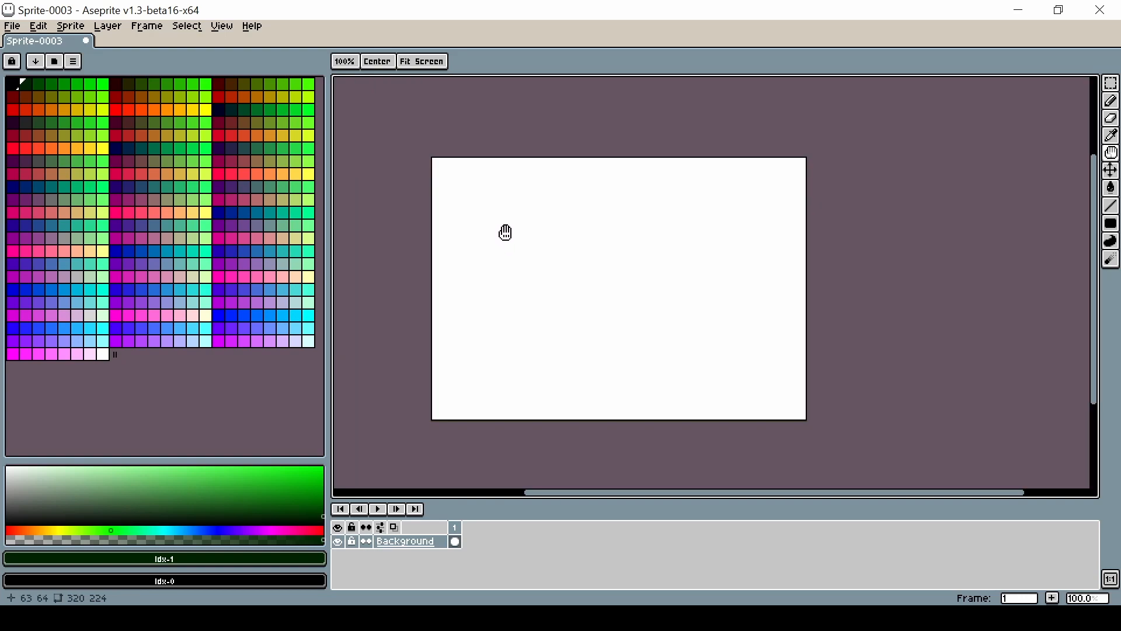
pyautogui.click(222, 26)
pyautogui.moveTo(268, 96)
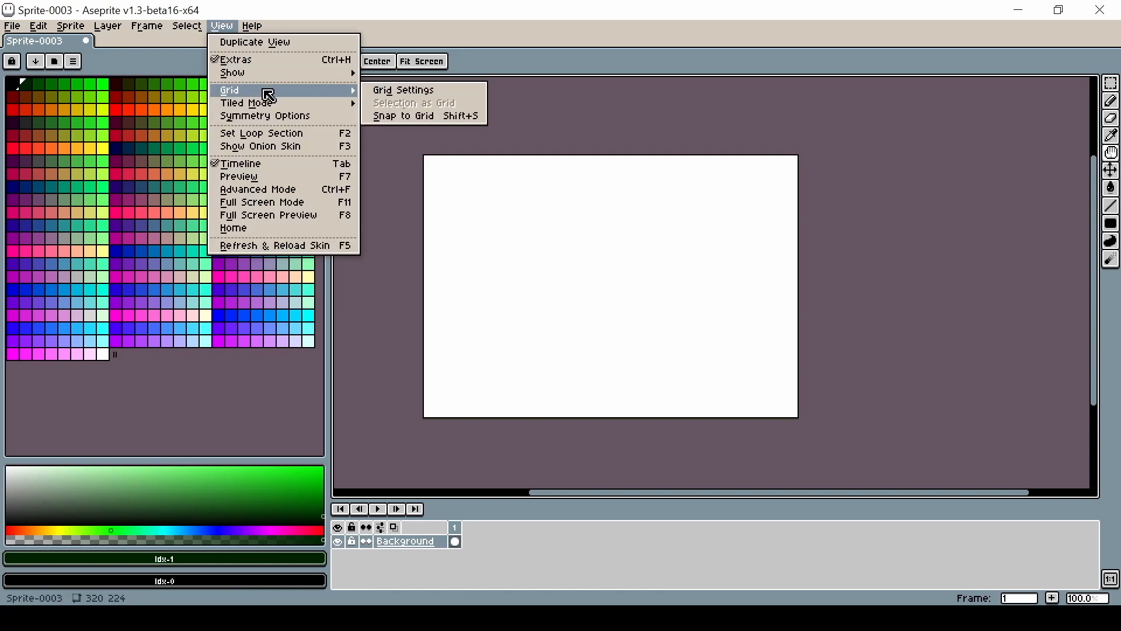
pyautogui.click(430, 90)
pyautogui.press('Tab')
pyautogui.press('Tab')
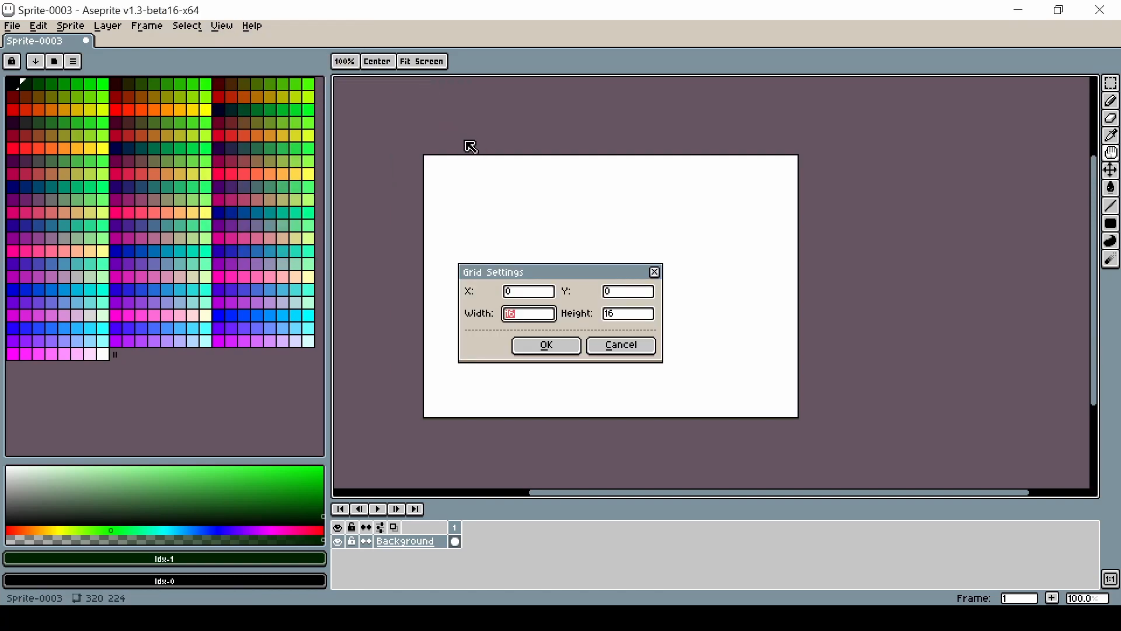
pyautogui.press('Tab')
pyautogui.write('8')
pyautogui.press('Return')
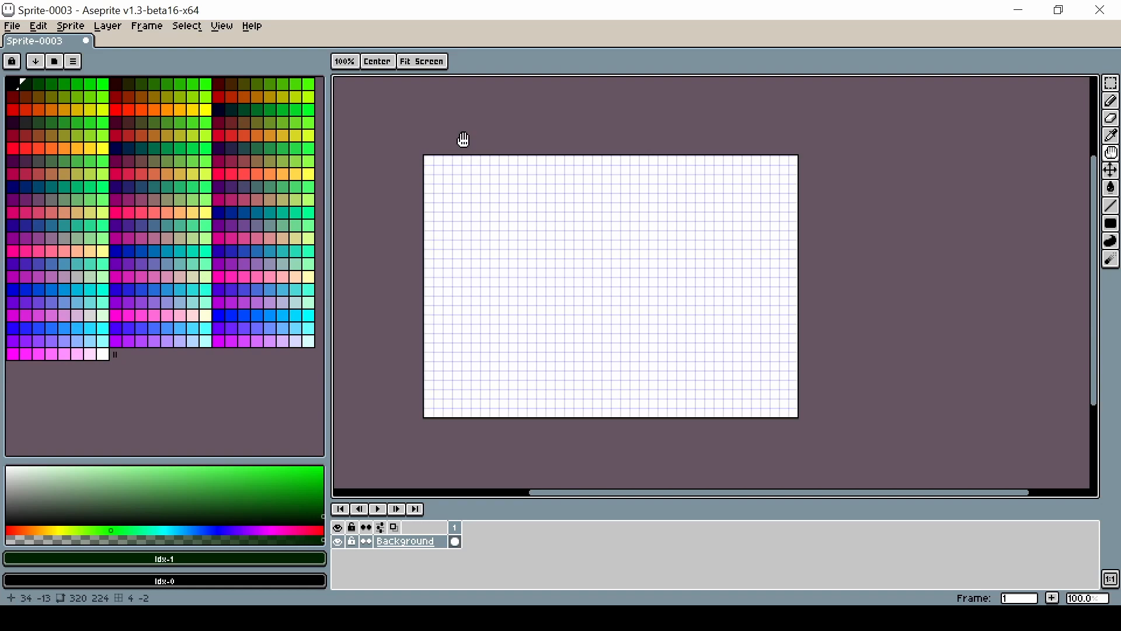
# Step: Try the Pencil tool with a short 1 px stroke and a longer 15 px stroke in very dark green, and undo both
pyautogui.scroll(1, 449, 202)
pyautogui.moveTo(575, 263); pyautogui.dragTo(671, 357)
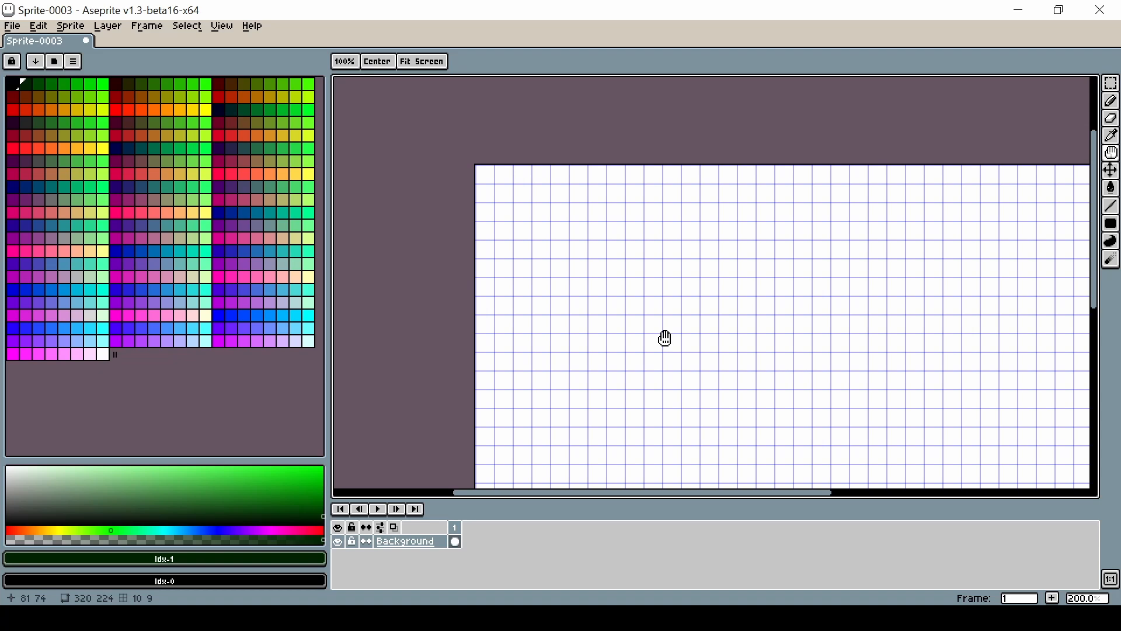
pyautogui.moveTo(664, 337); pyautogui.dragTo(591, 299)
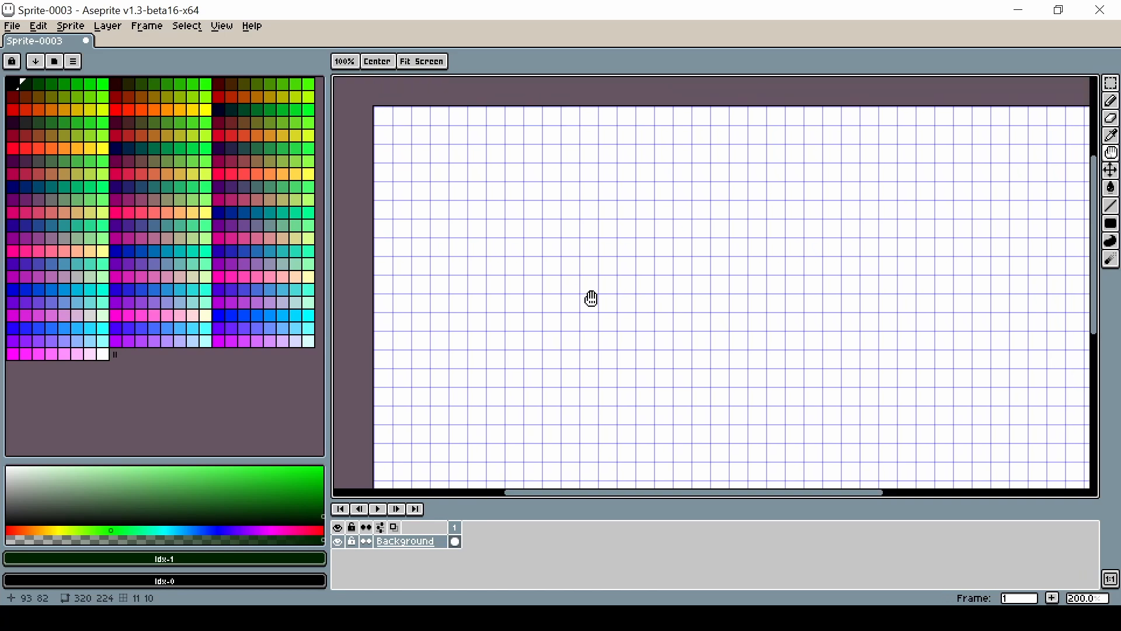
pyautogui.click(1112, 102)
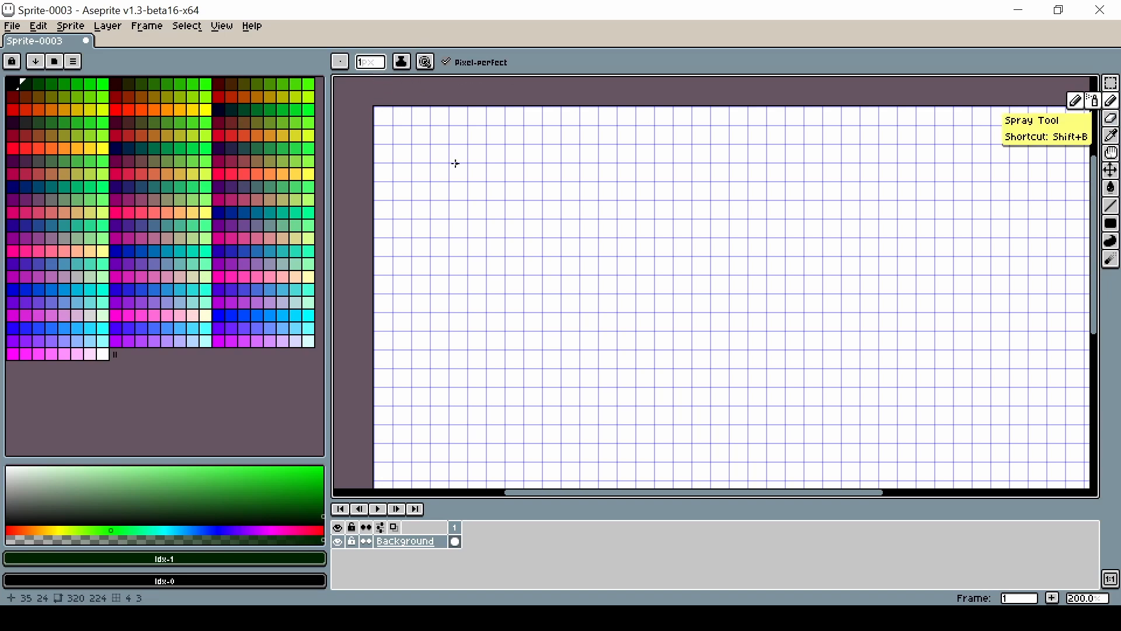
pyautogui.moveTo(448, 153); pyautogui.dragTo(483, 155)
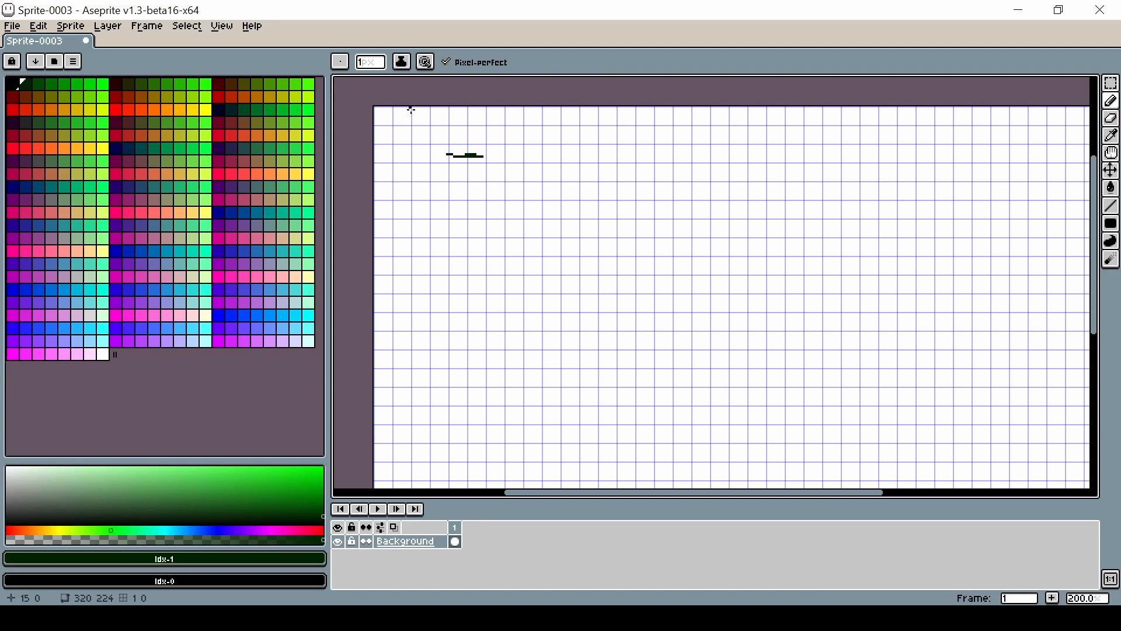
pyautogui.click(374, 64)
pyautogui.press('Return')
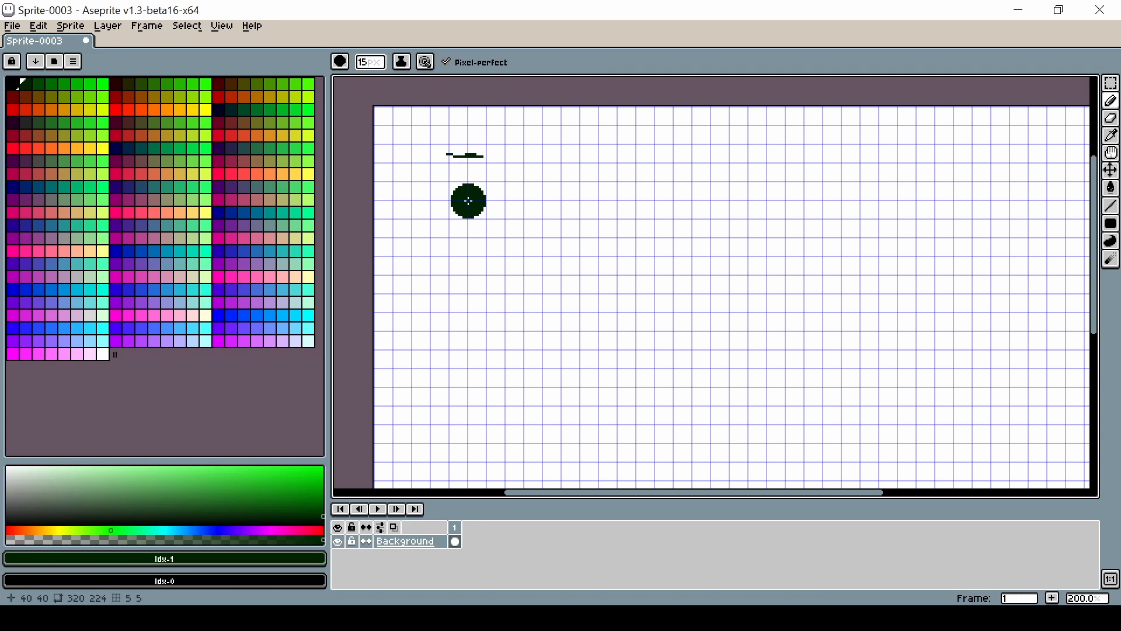
pyautogui.moveTo(467, 198)
pyautogui.mouseDown()
pyautogui.moveTo(531, 190)
pyautogui.moveTo(664, 215)
pyautogui.mouseUp()
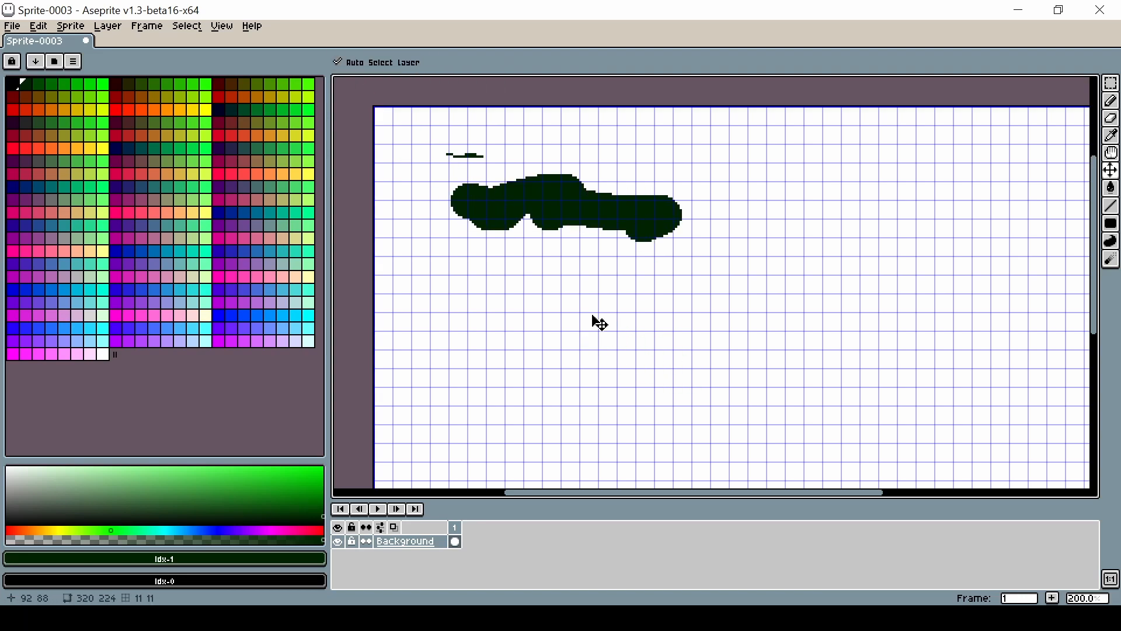
pyautogui.hotkey('ctrl', 'z')
pyautogui.hotkey('ctrl', 'z')
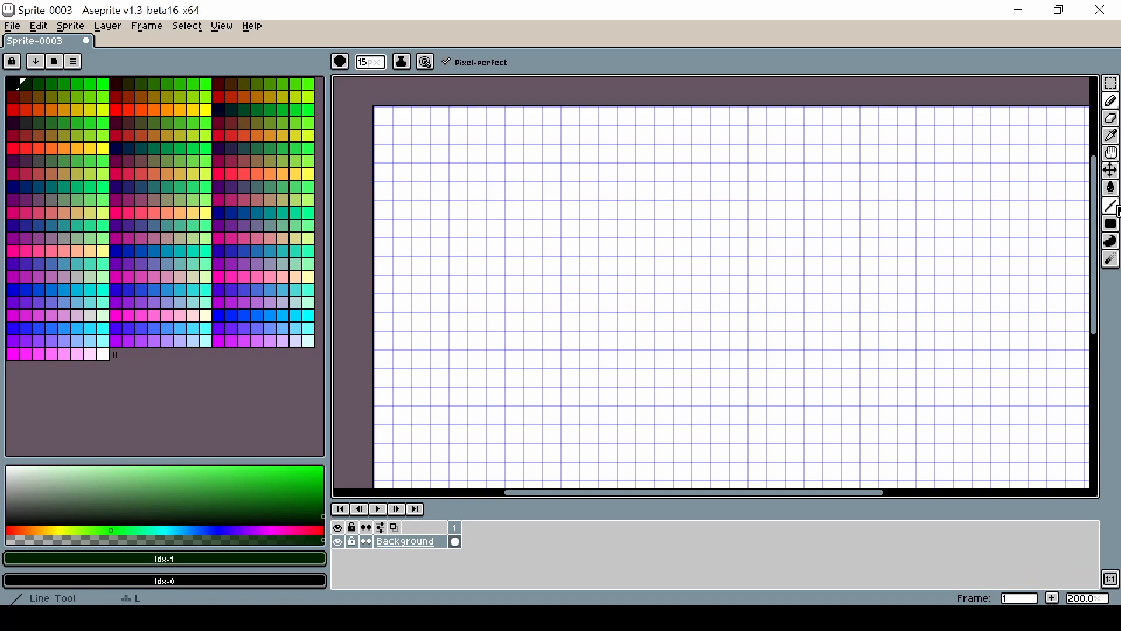
# Step: Try drawing a filled rectangle in dark green, palette index 2, from the canvas's left edge, and undo it
pyautogui.click(1110, 223)
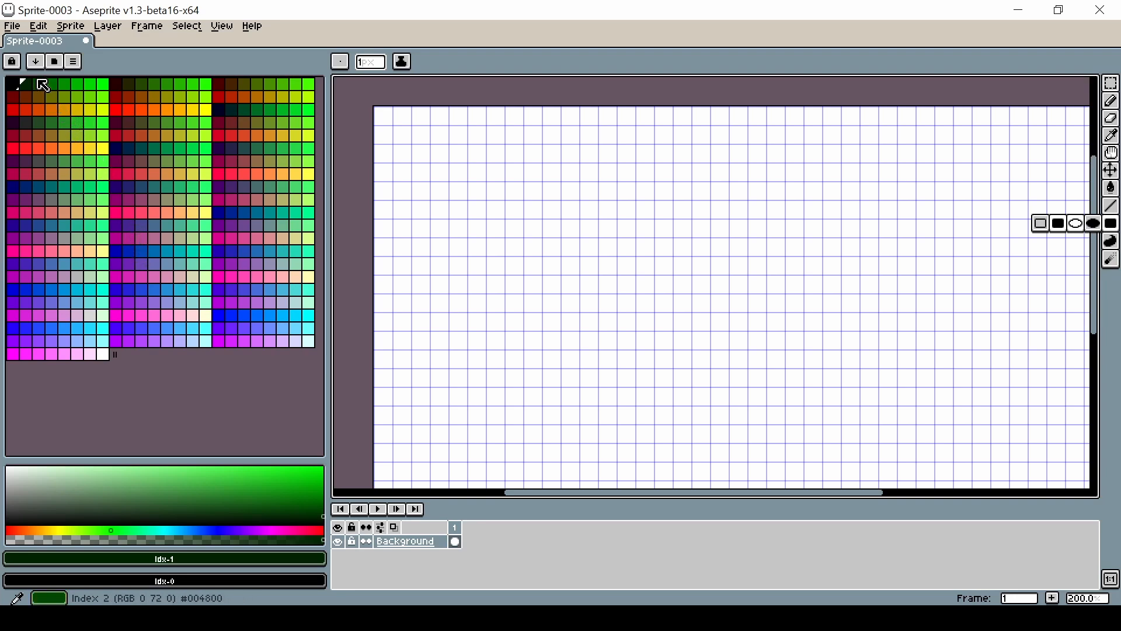
pyautogui.click(39, 83)
pyautogui.press('space')
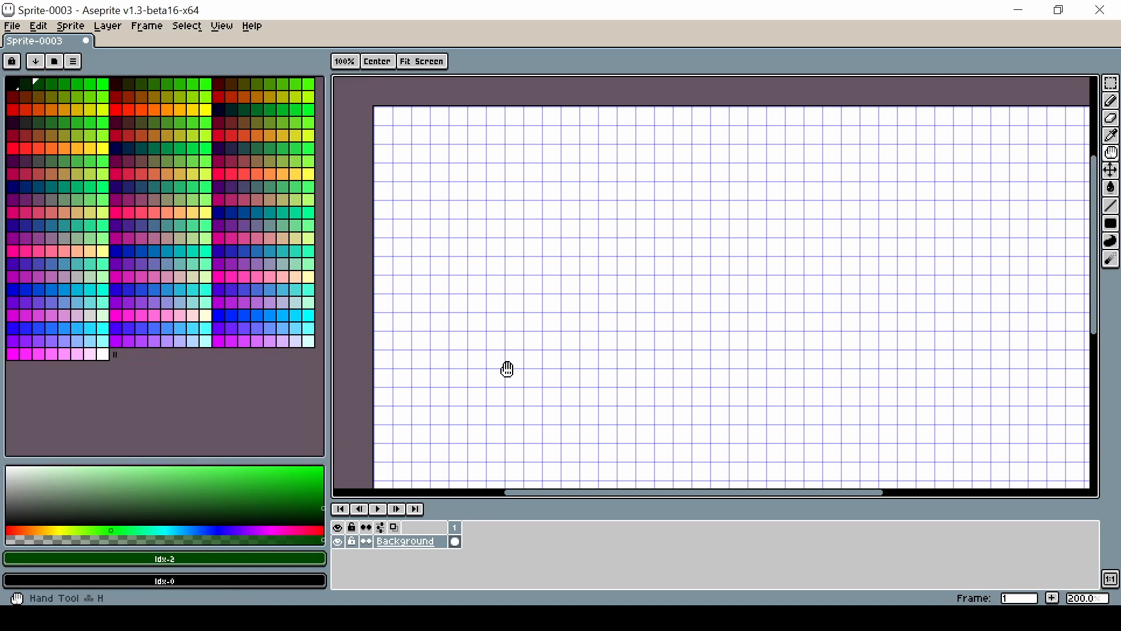
pyautogui.moveTo(505, 367); pyautogui.dragTo(506, 257)
pyautogui.scroll(2, 377, 327)
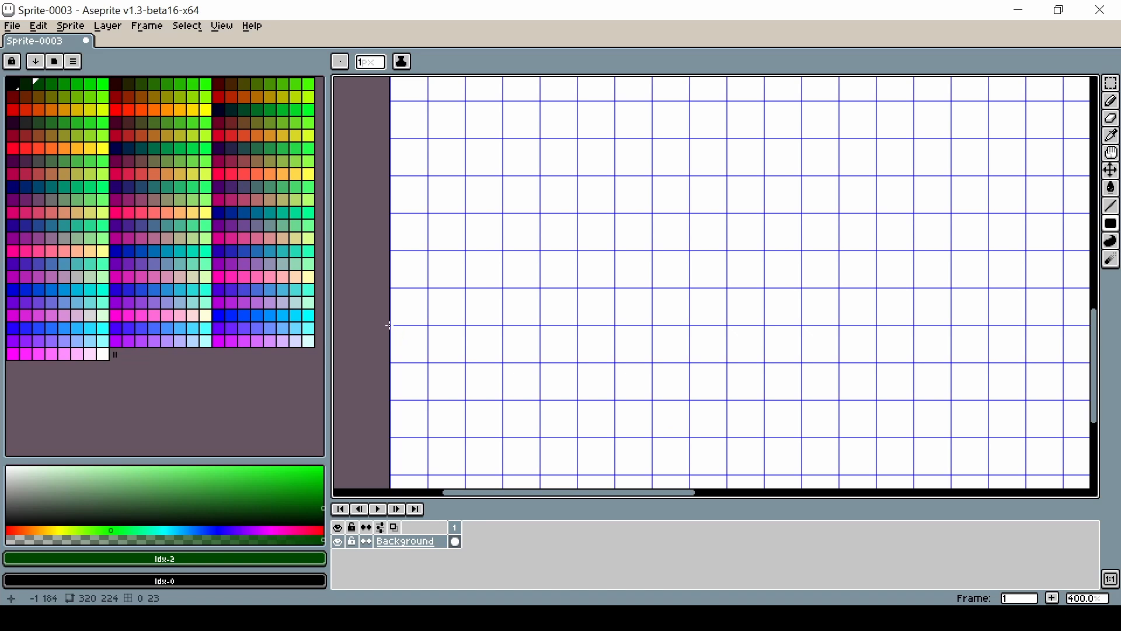
pyautogui.moveTo(391, 327); pyautogui.dragTo(483, 373)
pyautogui.hotkey('ctrl', 'z')
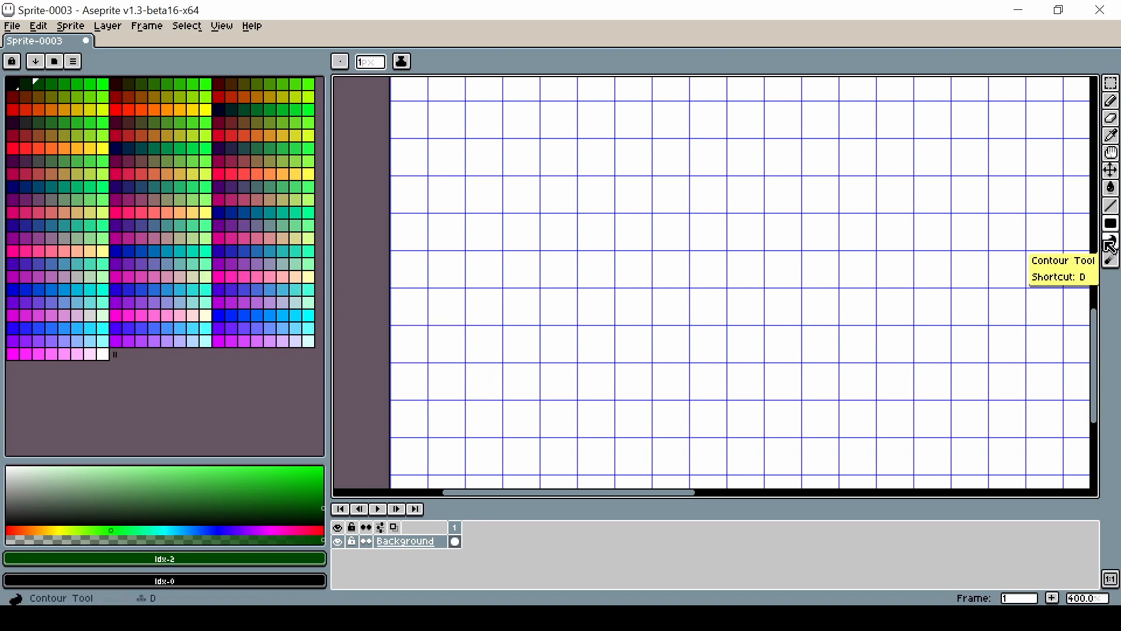
# Step: Fill the whole canvas with light blue, palette index 469, using the Paint Bucket tool
pyautogui.click(1111, 136)
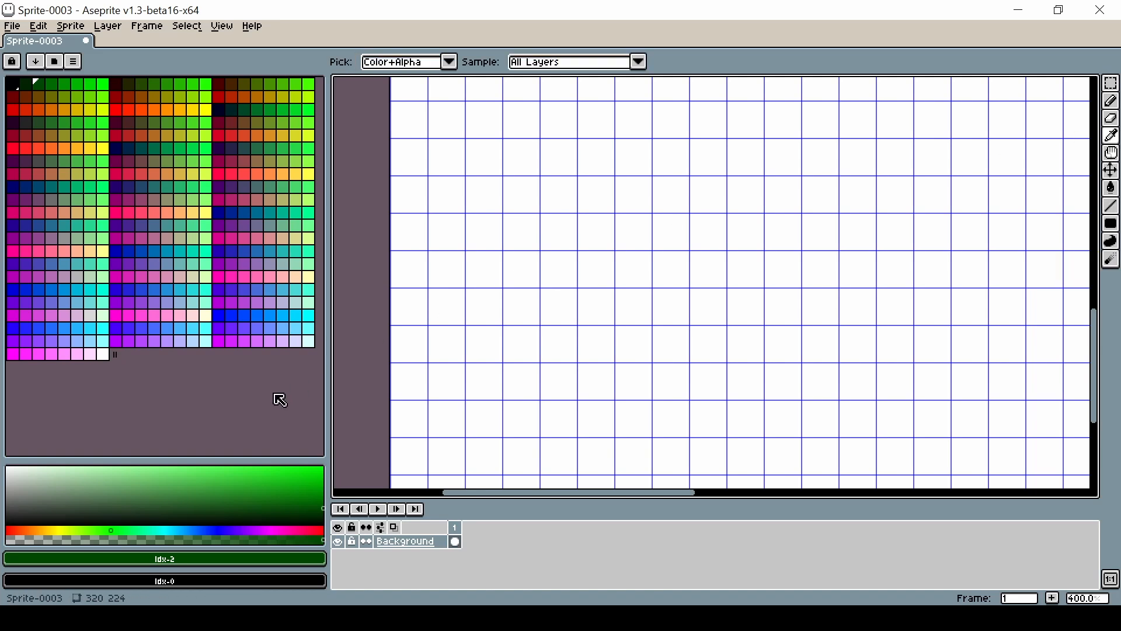
pyautogui.click(180, 328)
pyautogui.press('g')
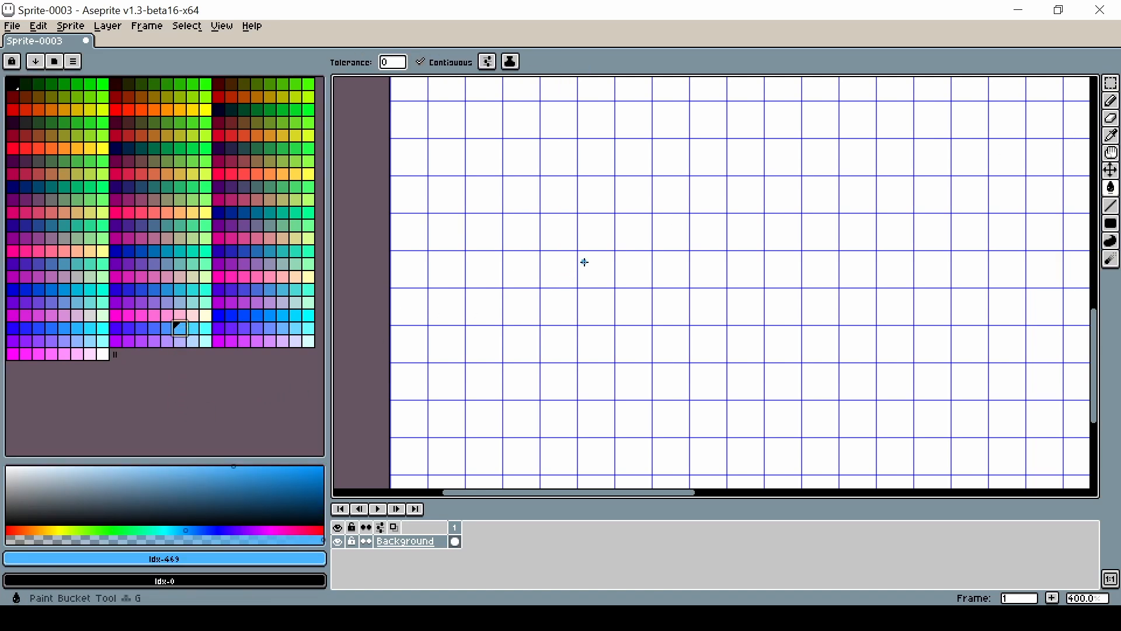
pyautogui.click(589, 261)
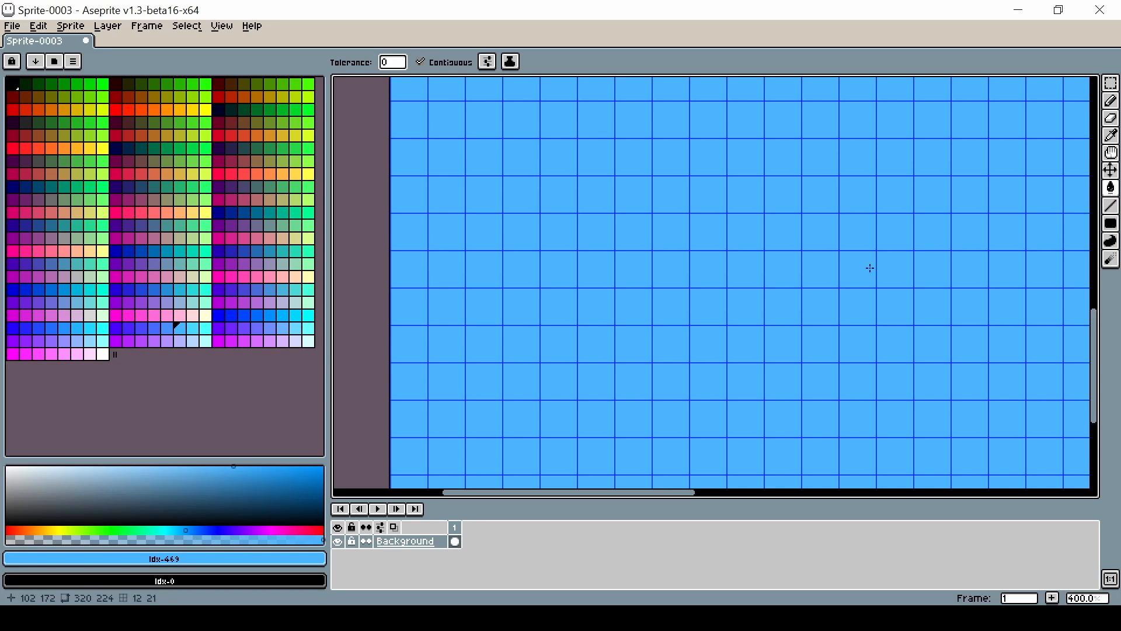
# Step: Choose white, palette index 511, as the foreground colour and replace it by sampling the canvas's light blue with the Eyedropper tool
pyautogui.scroll(-2, 851, 276)
pyautogui.press('h')
pyautogui.moveTo(846, 273); pyautogui.dragTo(591, 362)
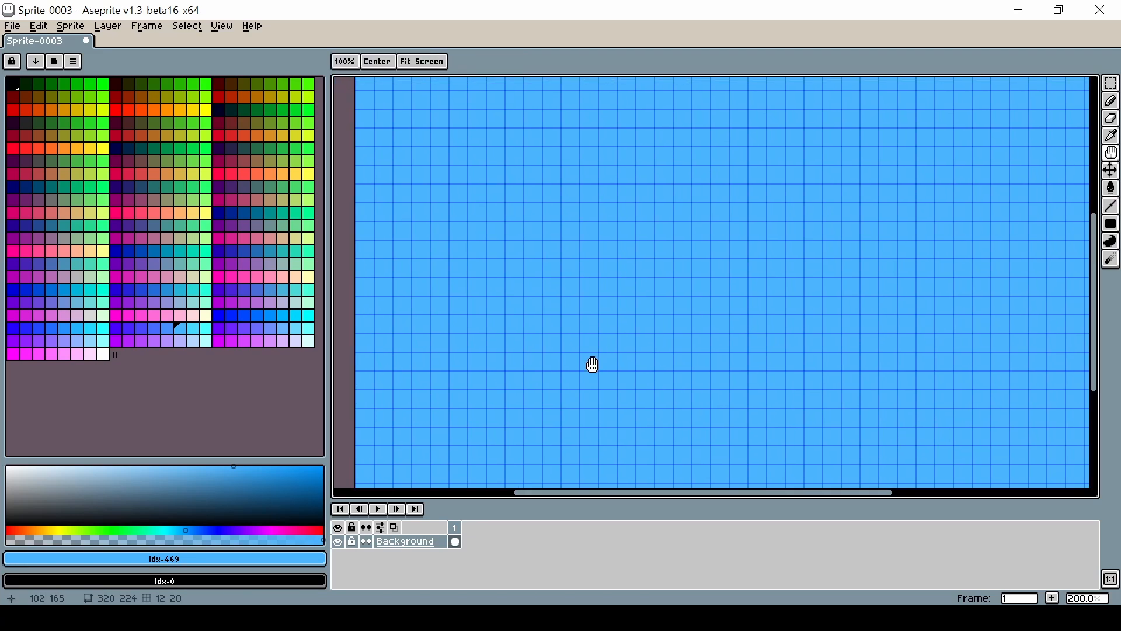
pyautogui.click(104, 354)
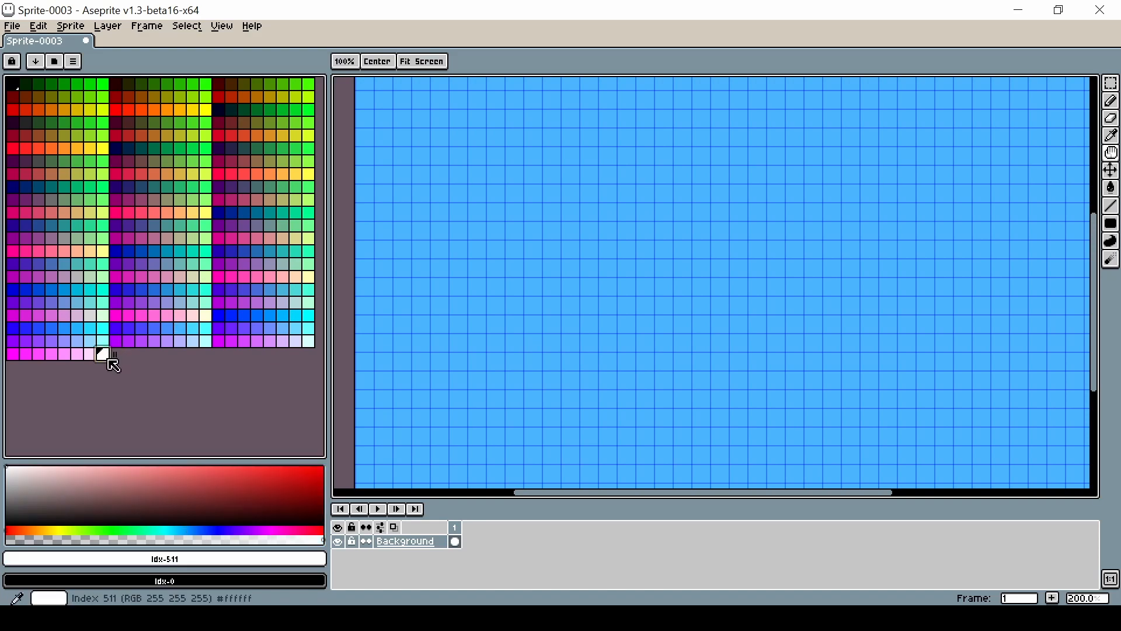
pyautogui.moveTo(416, 157); pyautogui.dragTo(445, 267)
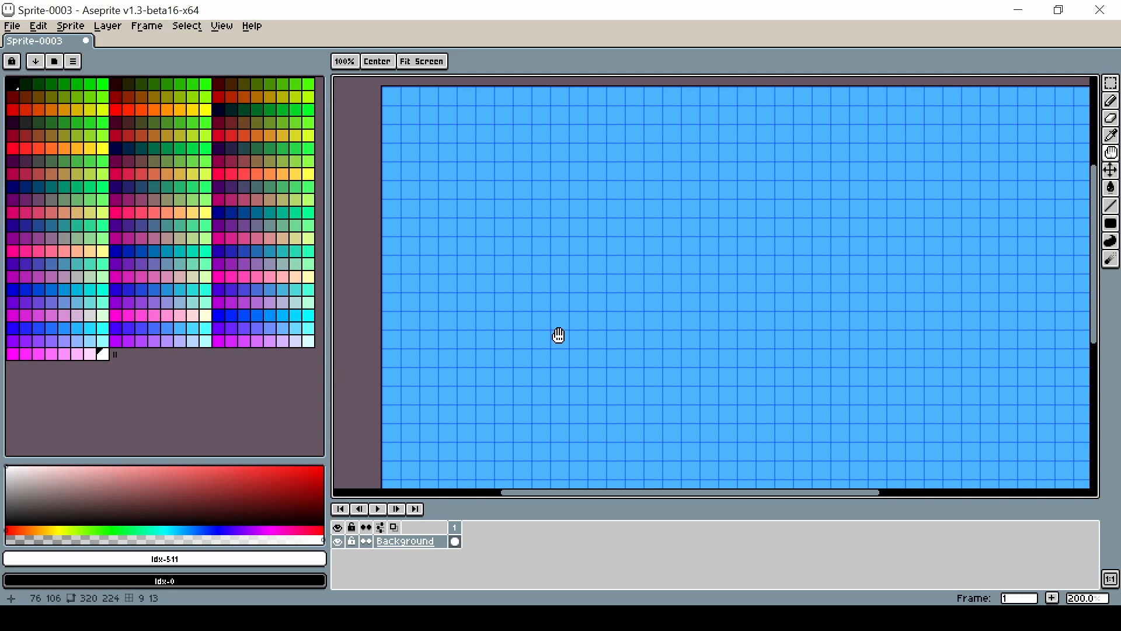
pyautogui.press('i')
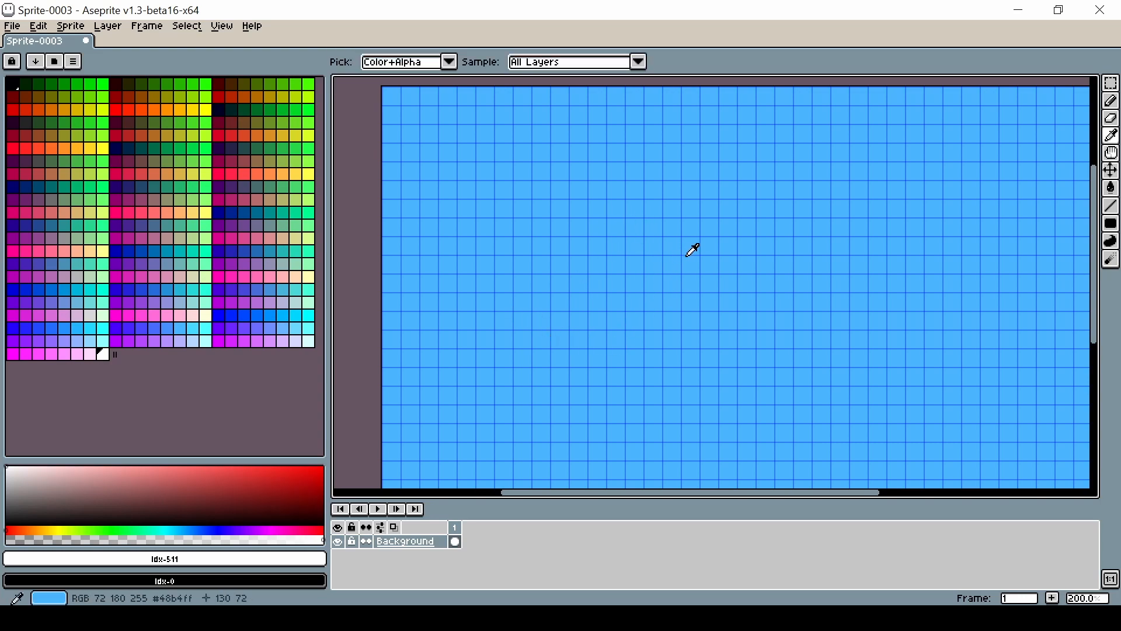
pyautogui.click(692, 250)
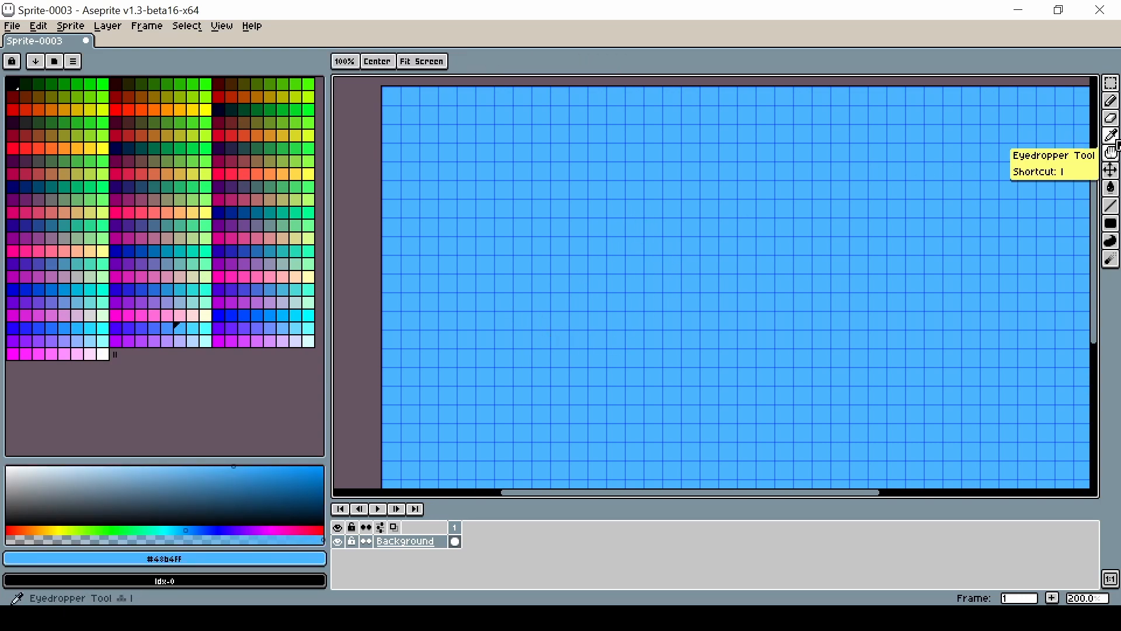
pyautogui.press('i')
pyautogui.press('h')
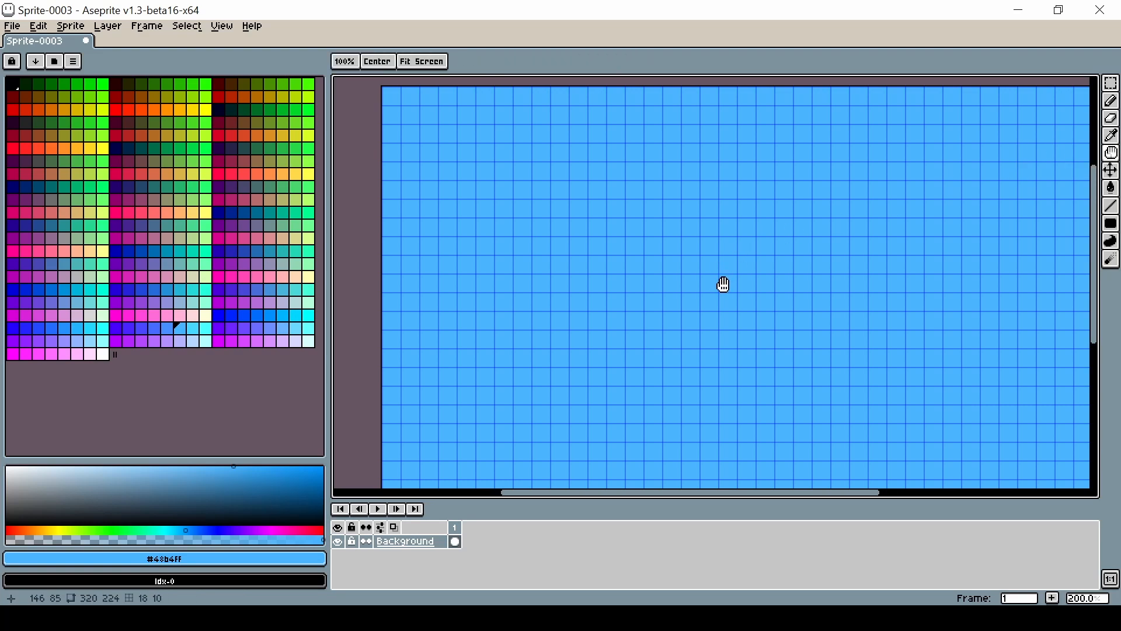
# Step: Extend the canvas by 8 px on its right border
pyautogui.moveTo(785, 306); pyautogui.dragTo(462, 328)
pyautogui.moveTo(763, 393); pyautogui.dragTo(681, 348)
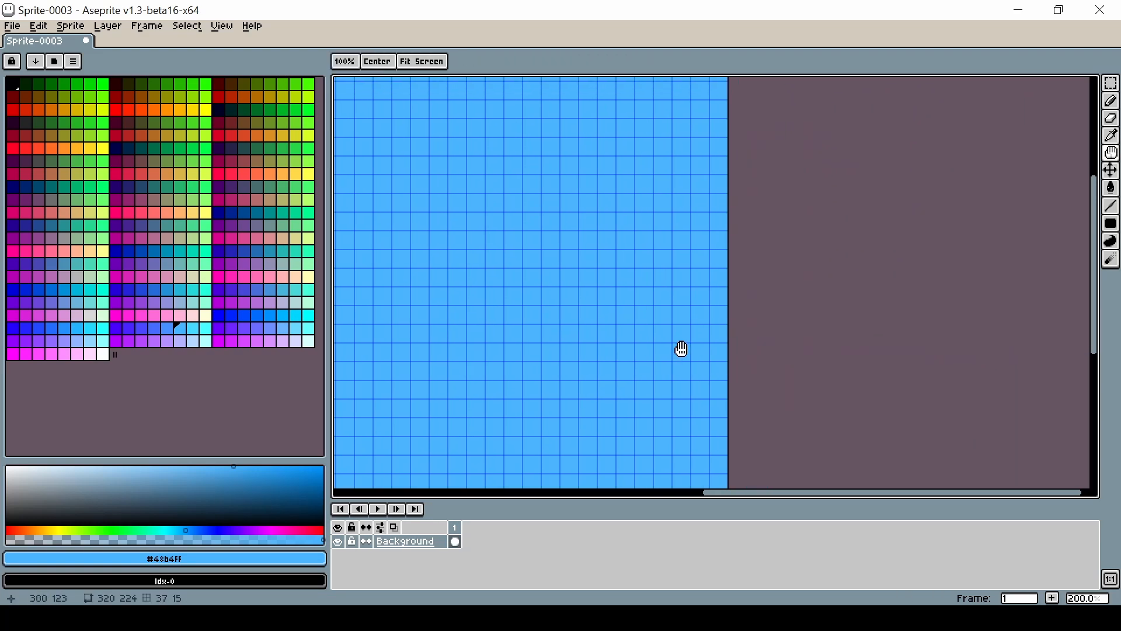
pyautogui.hotkey('ctrl', 'alt', 'c')
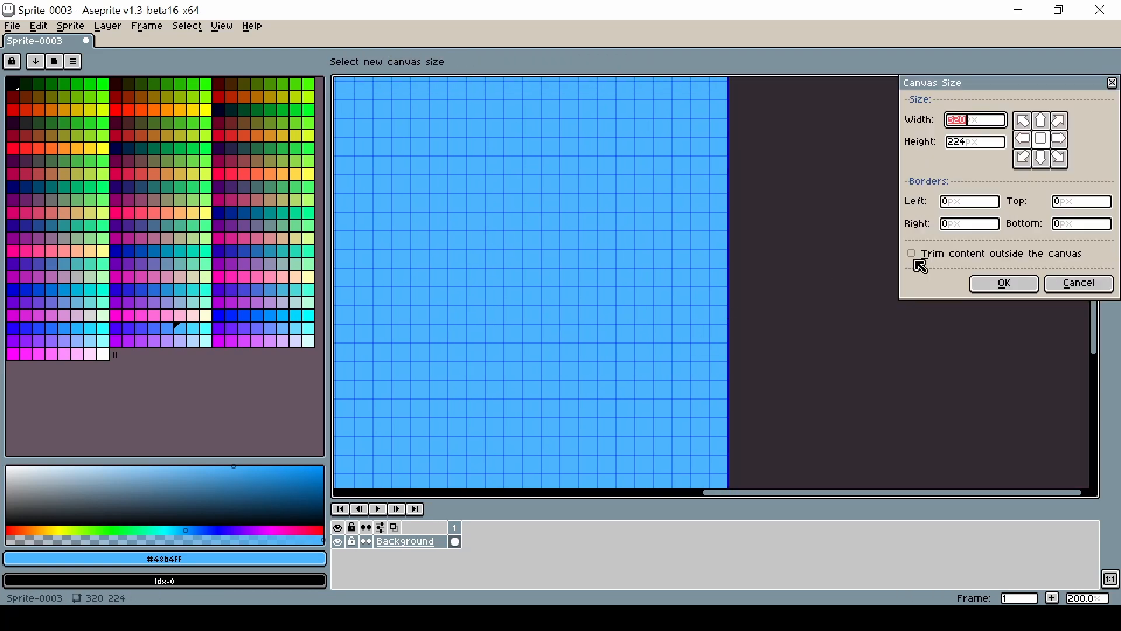
pyautogui.click(949, 232)
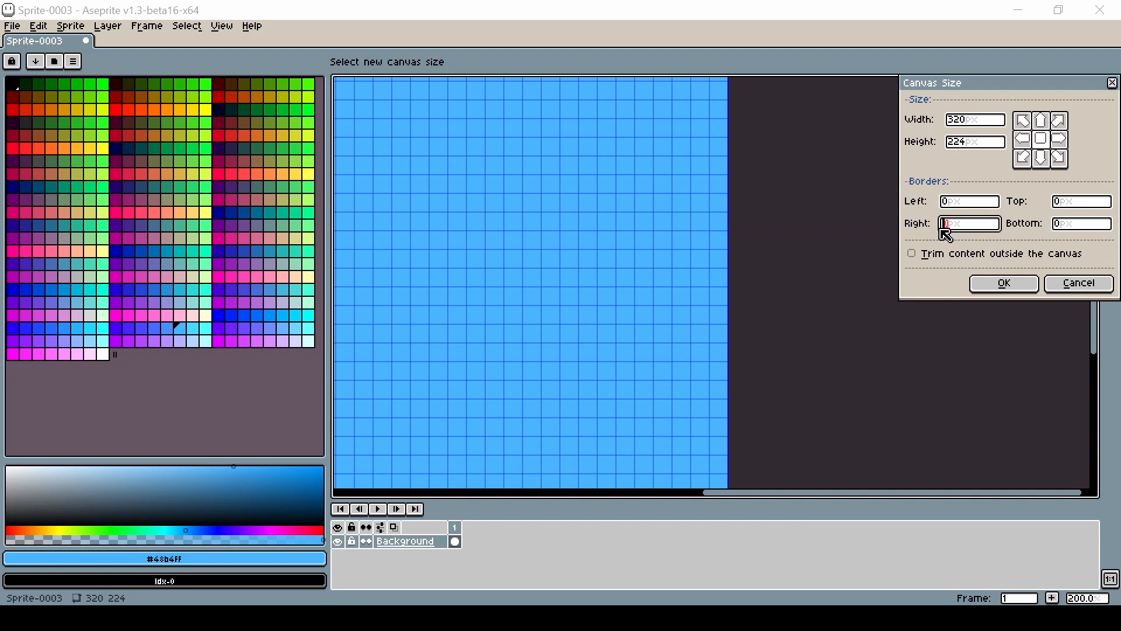
pyautogui.write('8')
pyautogui.press('Return')
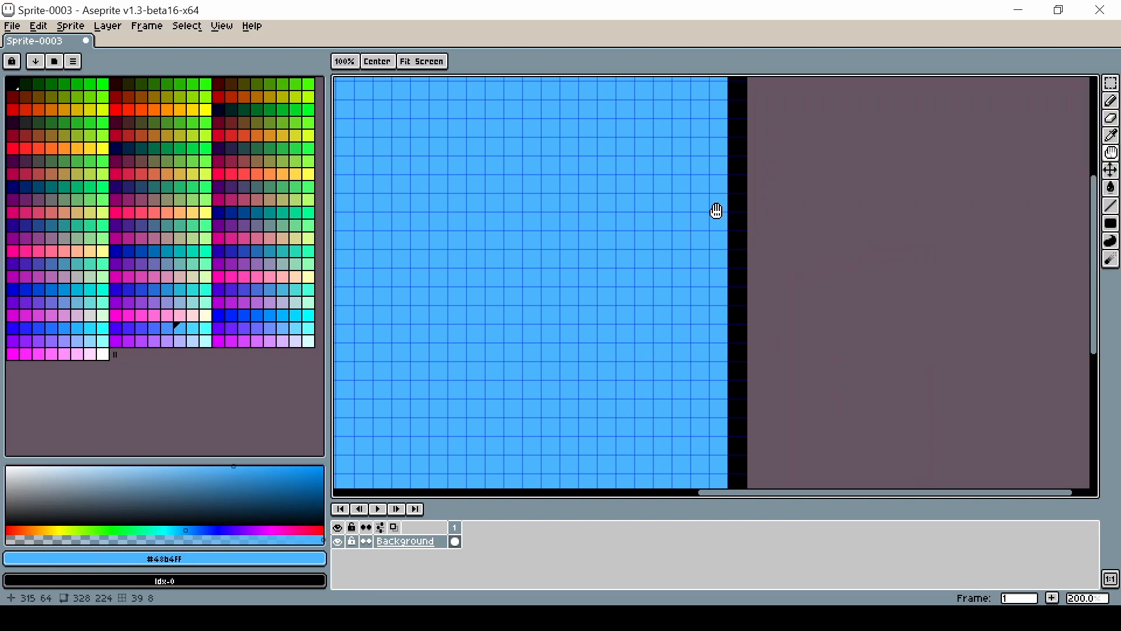
# Step: Fill the topmost 8 × 8 px tile of the black strip along the canvas's right edge with light blue #48b4ff, using a filled rectangle
pyautogui.moveTo(715, 210); pyautogui.dragTo(679, 323)
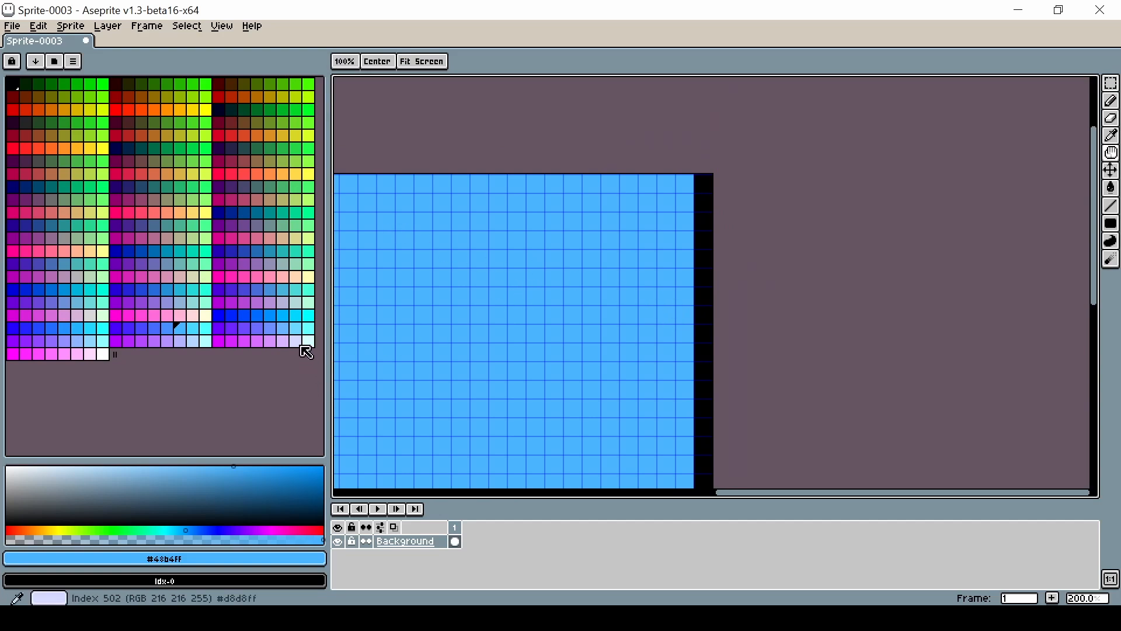
pyautogui.moveTo(110, 353); pyautogui.dragTo(116, 361)
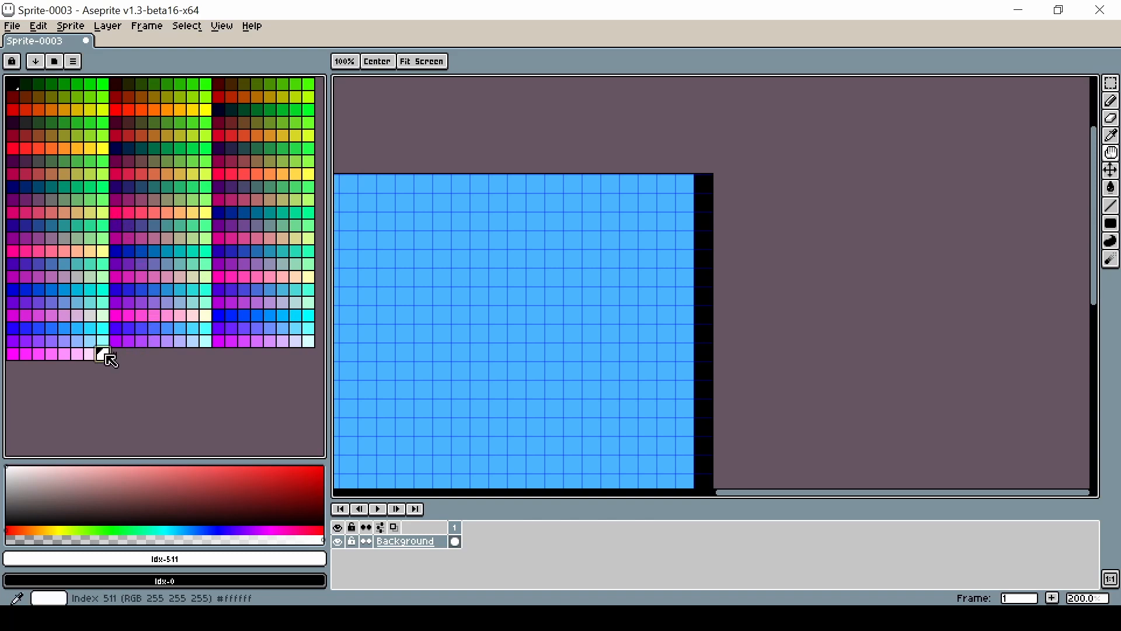
pyautogui.keyDown('alt'); pyautogui.click(530, 370); pyautogui.keyUp('alt')
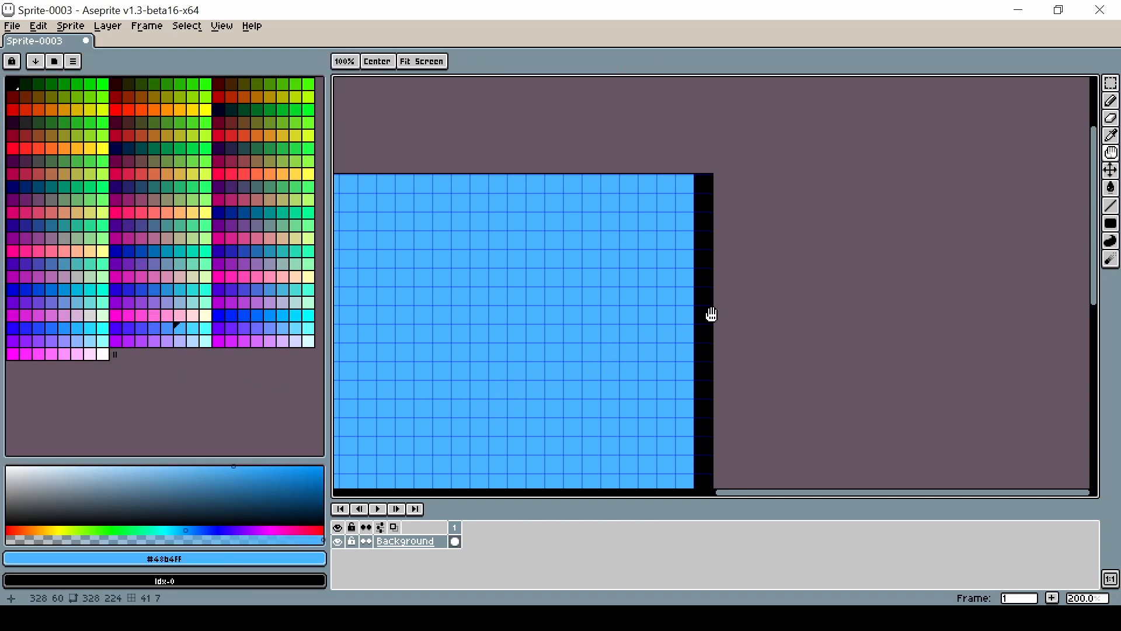
pyautogui.scroll(4, 717, 192)
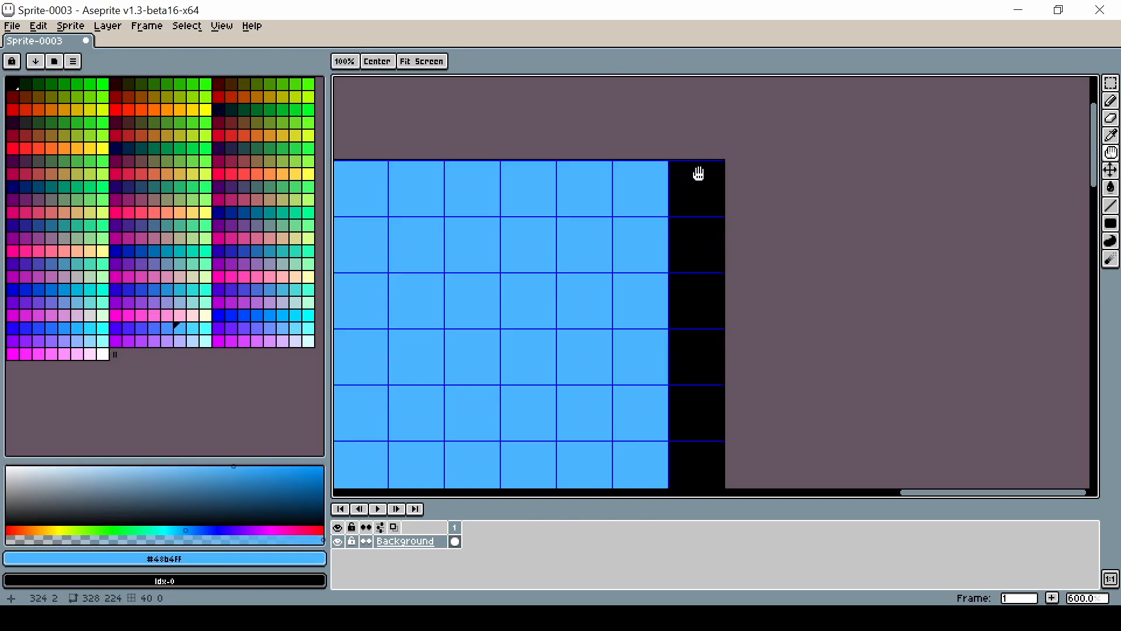
pyautogui.press('b')
pyautogui.scroll(3, 689, 170)
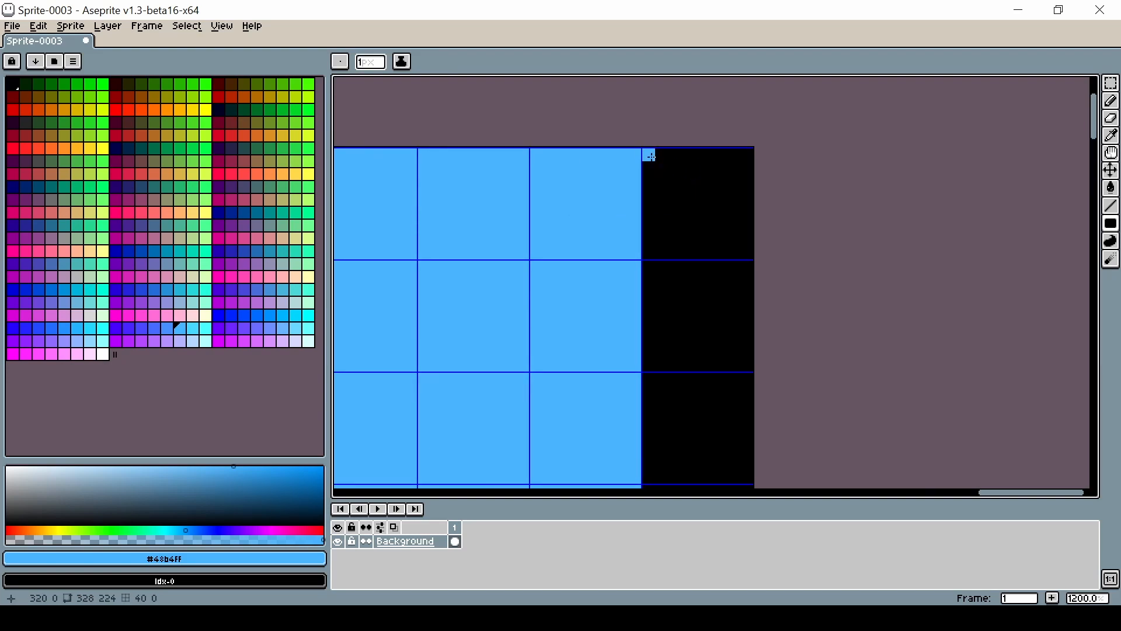
pyautogui.moveTo(650, 155); pyautogui.dragTo(741, 252)
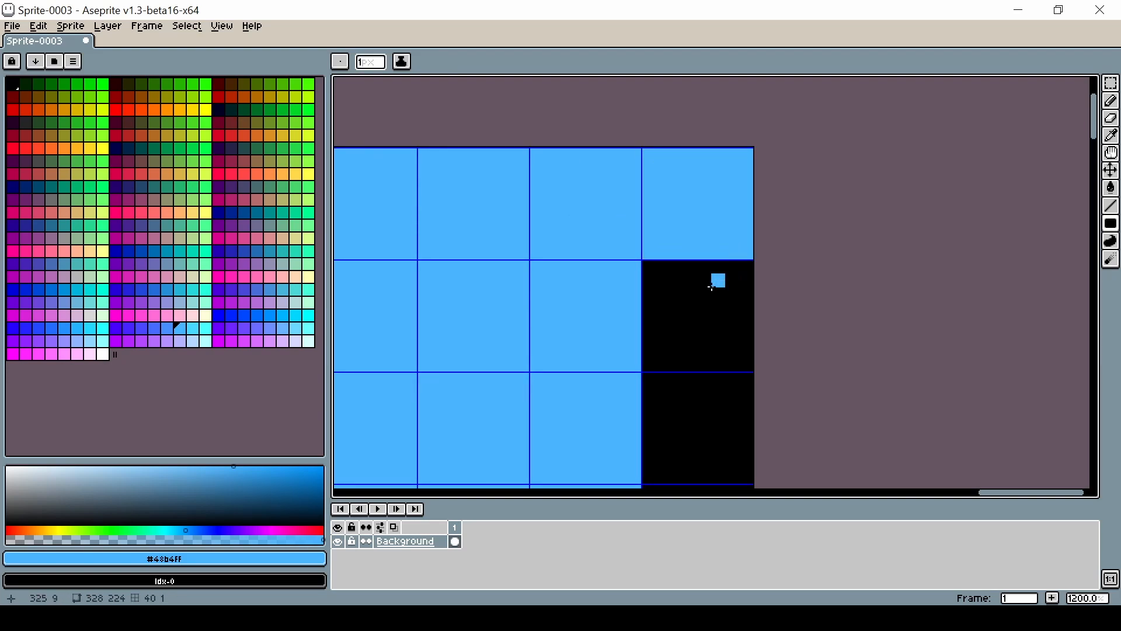
pyautogui.scroll(-5, 711, 286)
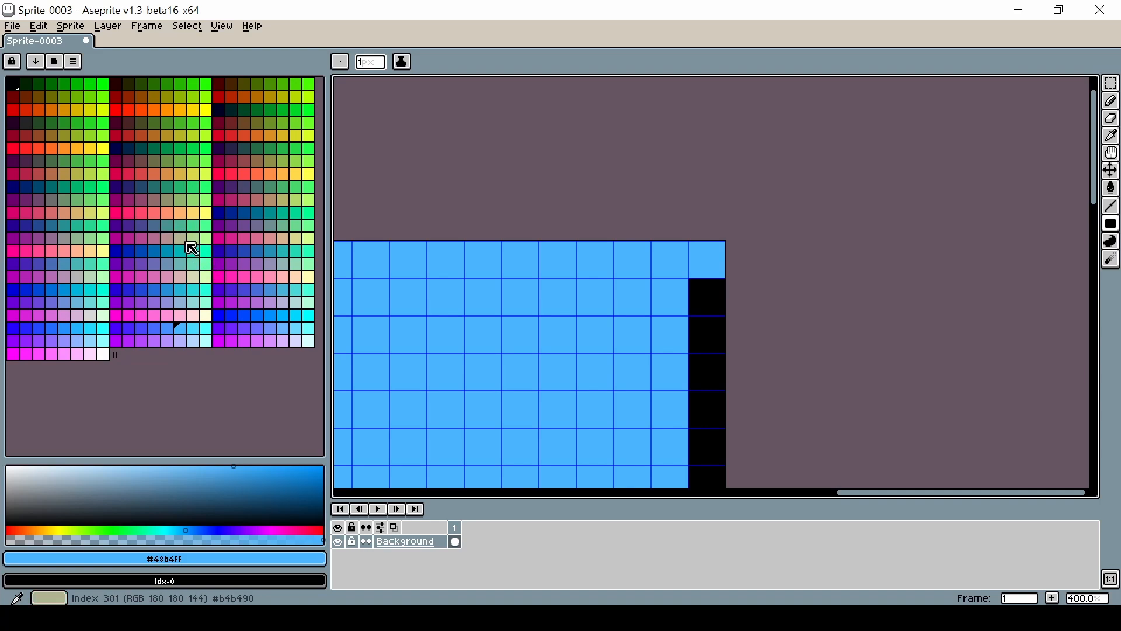
# Step: Draw two filled 32 × 16 px rectangles in white, palette index 511, near the canvas's upper-left corner, the second lower and farther right
pyautogui.press('space')
pyautogui.moveTo(470, 401); pyautogui.dragTo(622, 233)
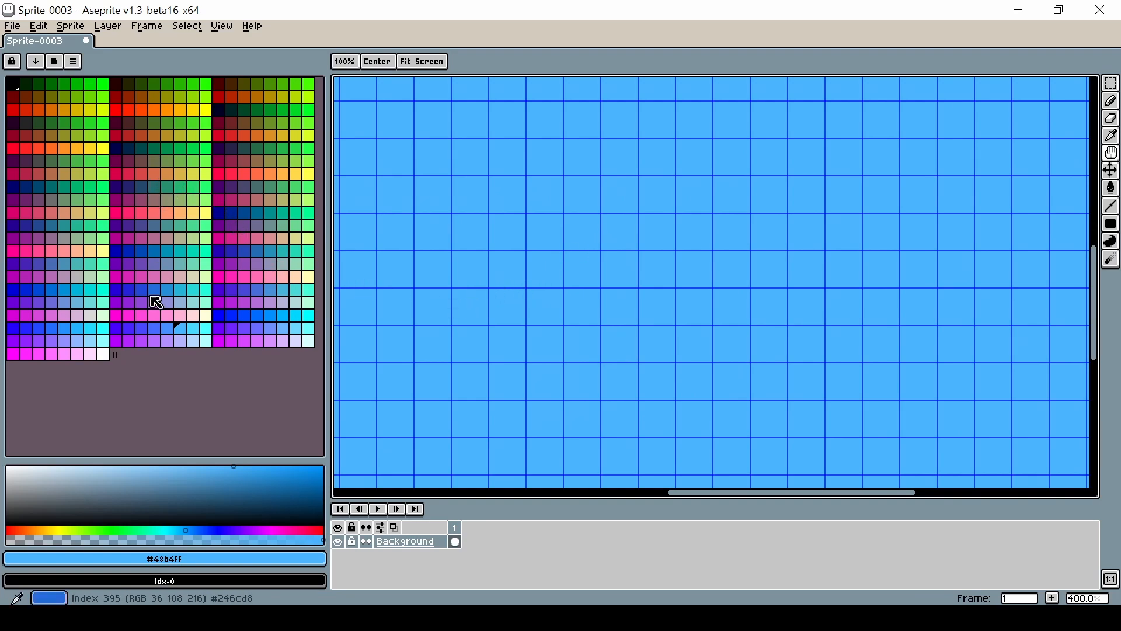
pyautogui.click(103, 354)
pyautogui.scroll(-2, 601, 242)
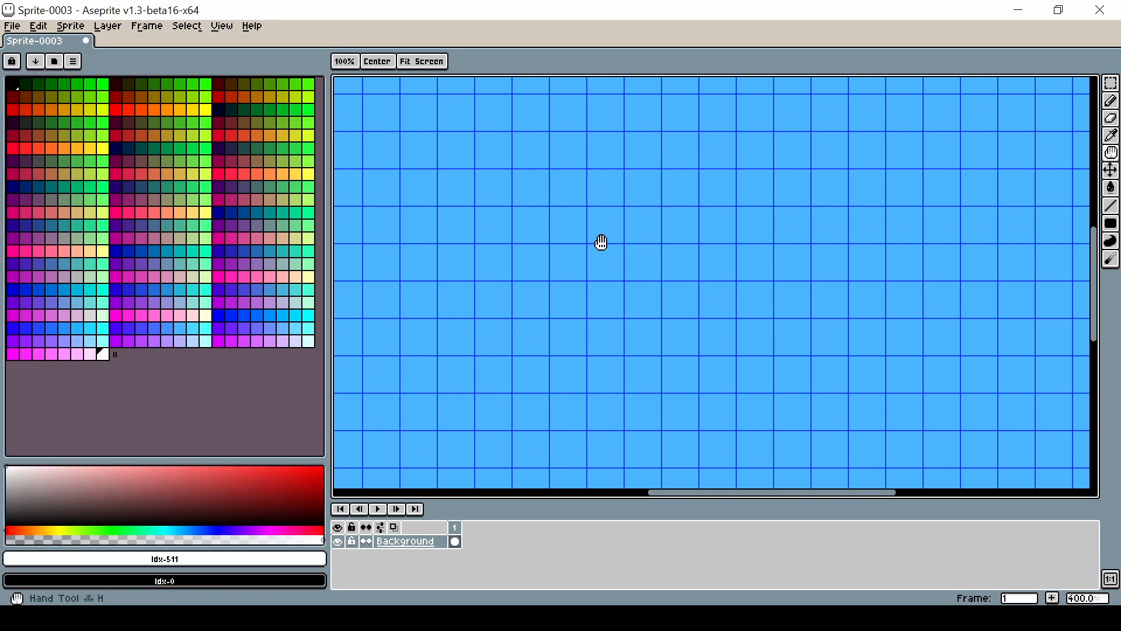
pyautogui.moveTo(550, 253); pyautogui.dragTo(745, 343)
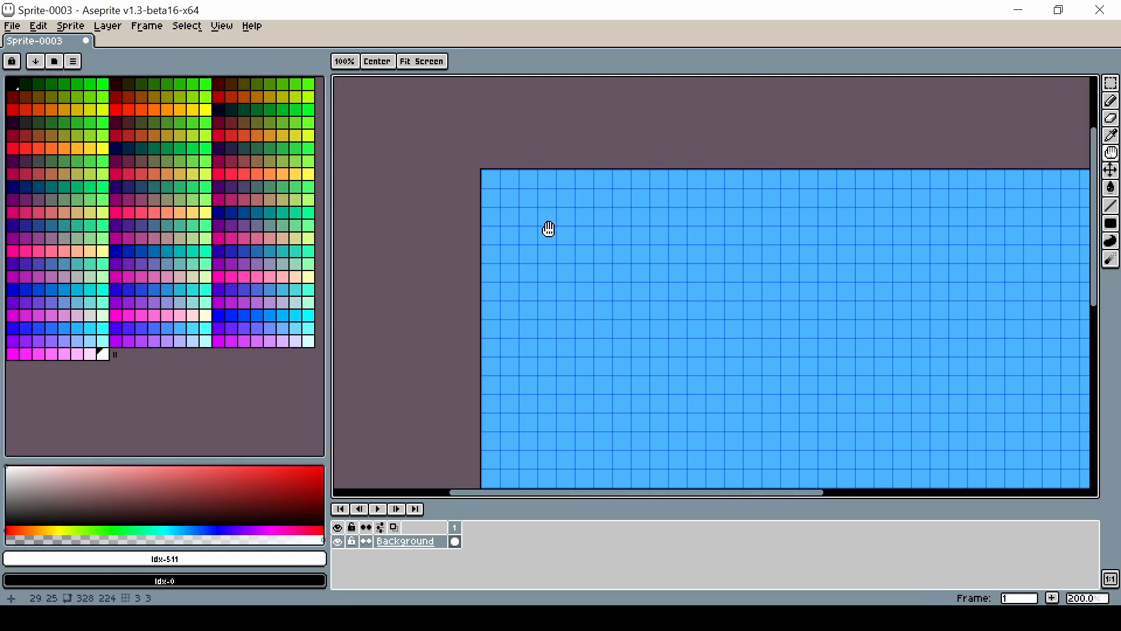
pyautogui.scroll(1, 525, 198)
pyautogui.press('b')
pyautogui.scroll(2, 518, 214)
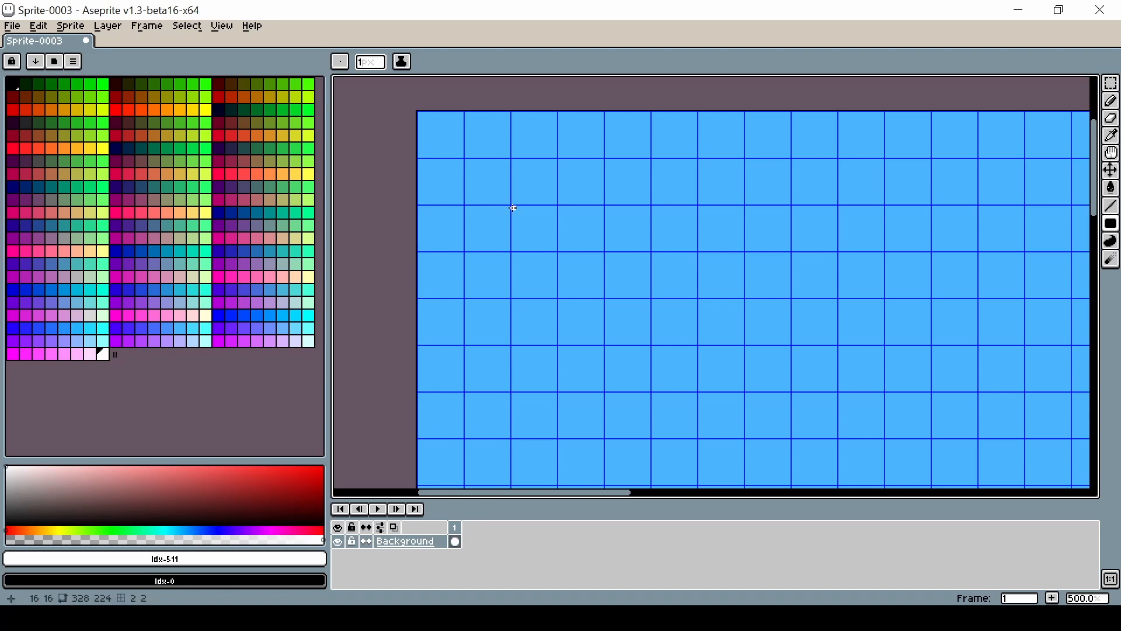
pyautogui.moveTo(514, 208); pyautogui.dragTo(694, 294)
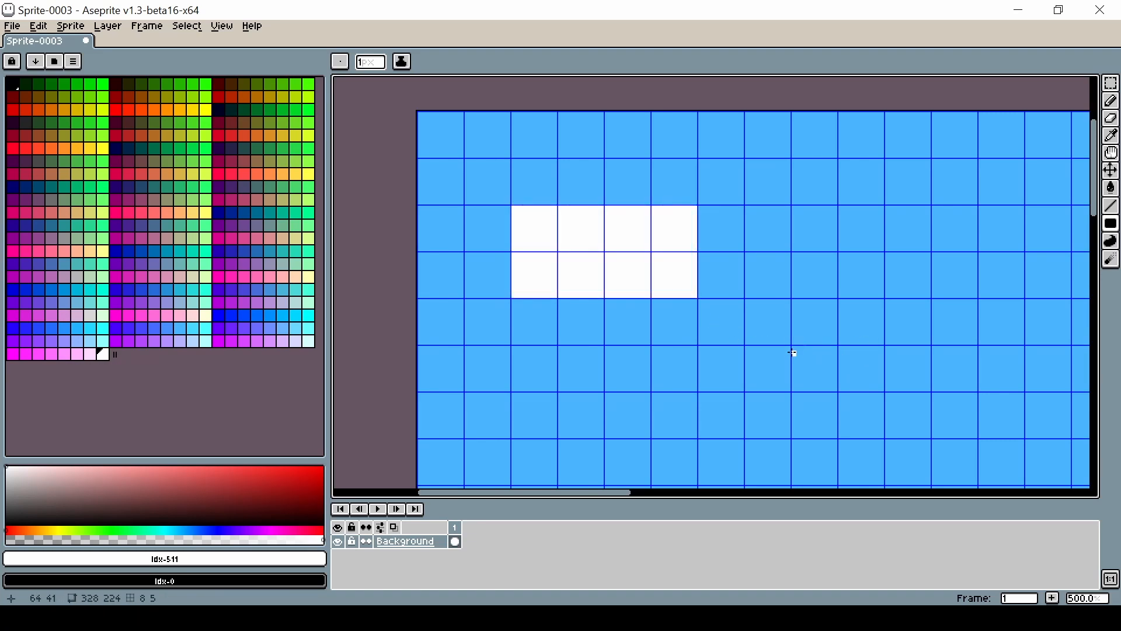
pyautogui.moveTo(793, 348); pyautogui.dragTo(973, 433)
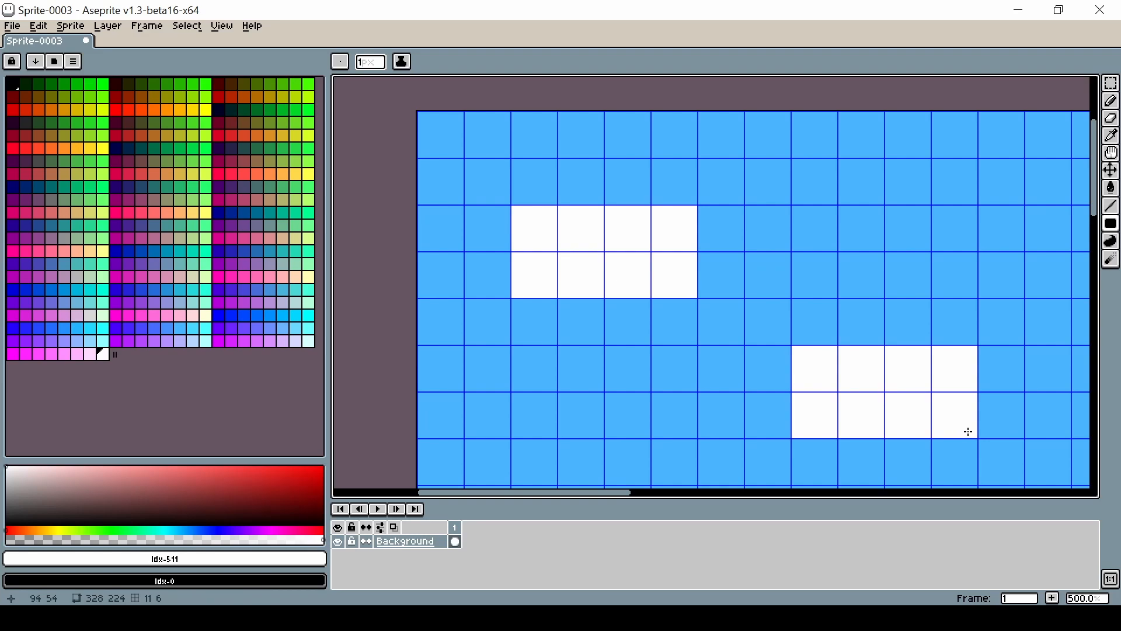
# Step: Select both white rectangles together and copy them twice across the canvas at 112 px intervals to form three pairs
pyautogui.press('m')
pyautogui.moveTo(973, 433); pyautogui.dragTo(512, 207)
pyautogui.moveTo(546, 270); pyautogui.dragTo(1049, 282)
pyautogui.click(939, 281)
pyautogui.scroll(-2, 661, 281)
pyautogui.scroll(-2, 659, 281)
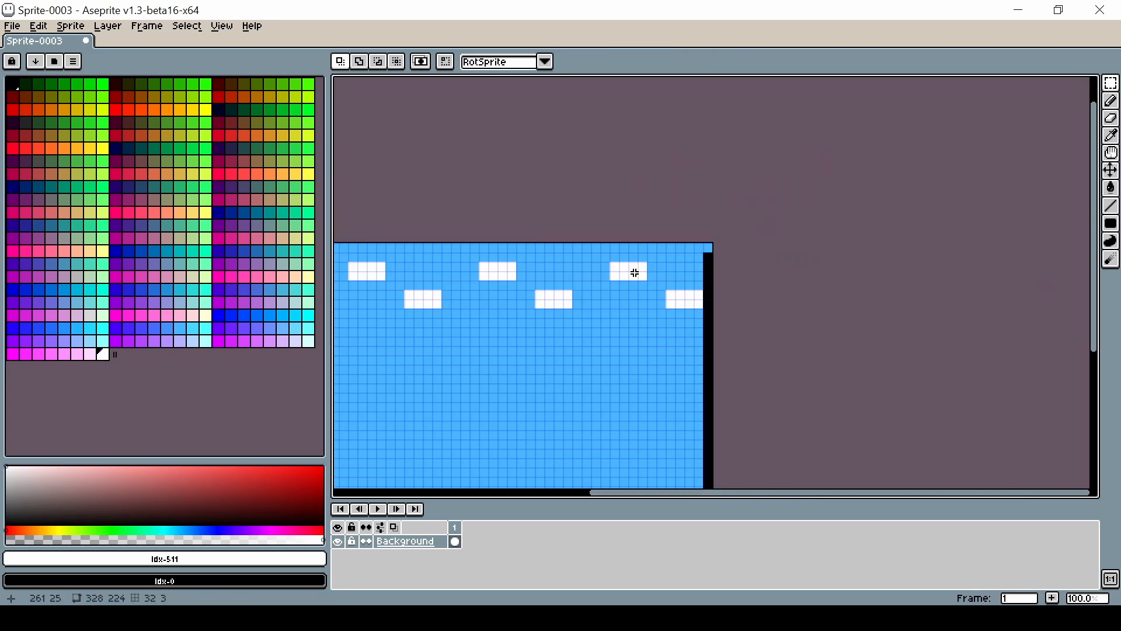
# Step: Sample white from a cloud rectangle and fill the second 8 × 8 px tile of the right-edge strip with it
pyautogui.press('h')
pyautogui.moveTo(493, 355); pyautogui.dragTo(620, 255)
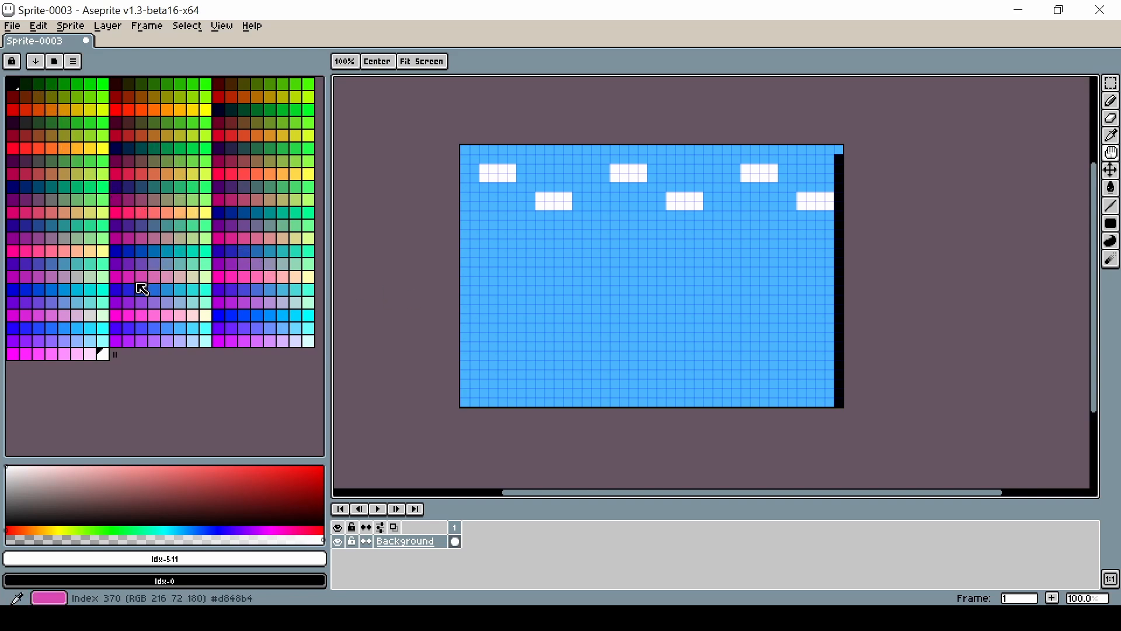
pyautogui.scroll(2, 829, 198)
pyautogui.press('i')
pyautogui.click(834, 206)
pyautogui.press('h')
pyautogui.scroll(2, 835, 129)
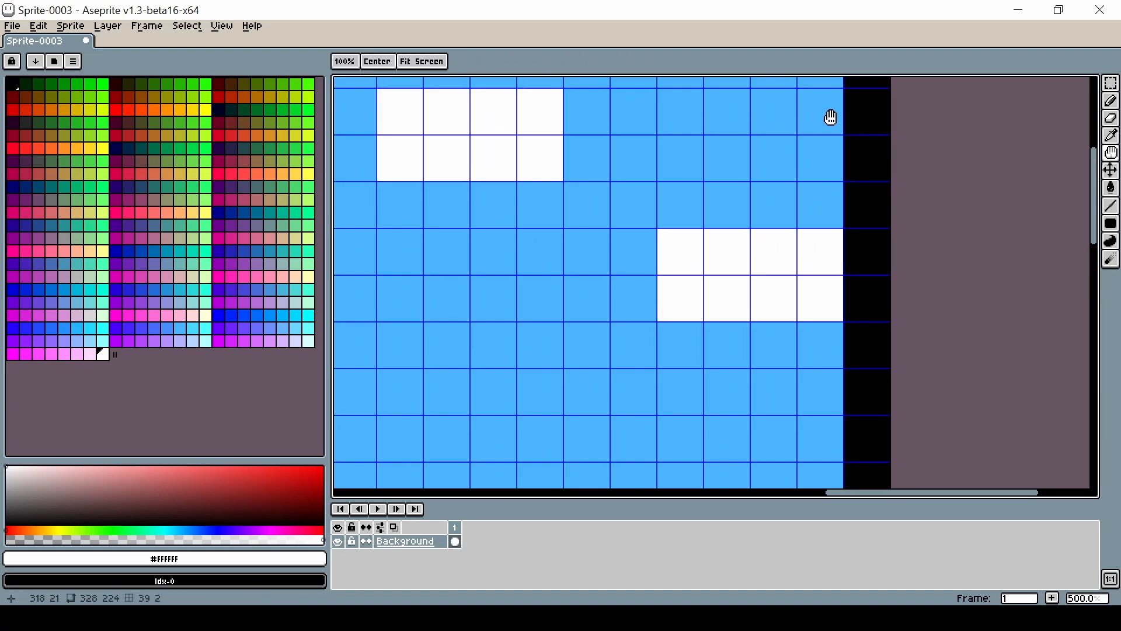
pyautogui.scroll(-1, 832, 116)
pyautogui.moveTo(845, 124); pyautogui.dragTo(856, 303)
pyautogui.press('u')
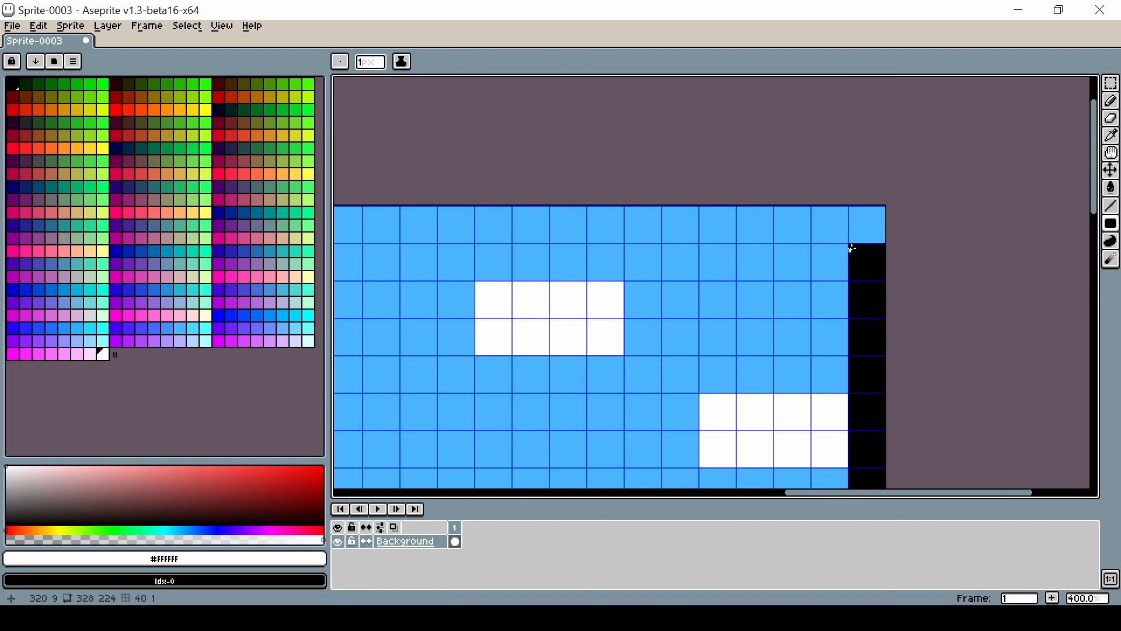
pyautogui.moveTo(851, 246); pyautogui.dragTo(879, 278)
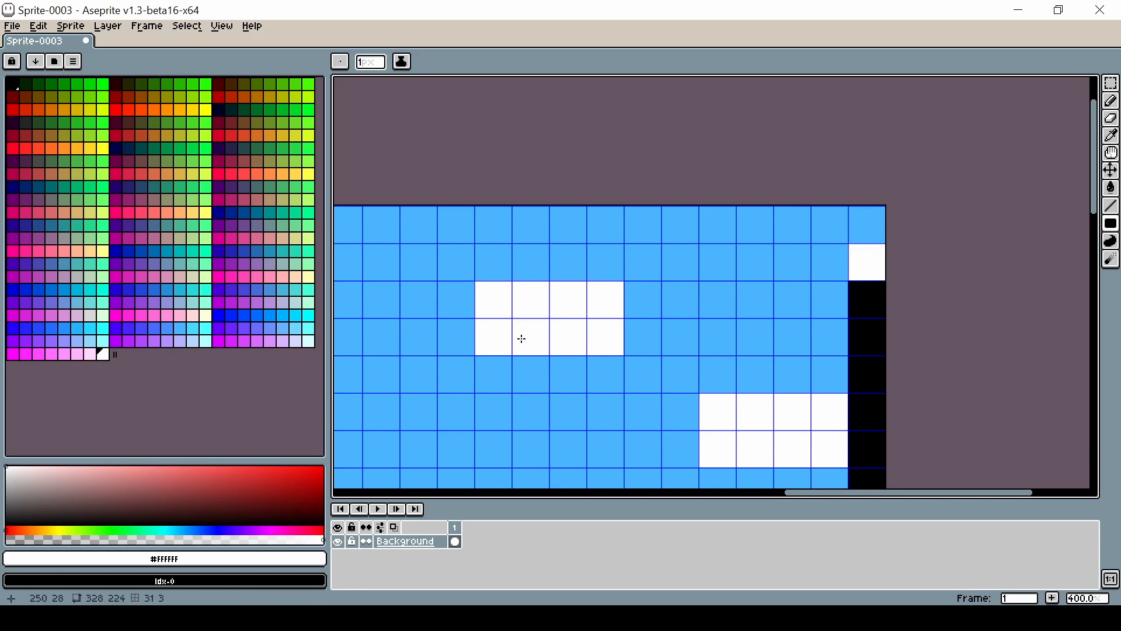
# Step: Draw a filled 320 × 24 px rectangle in dark green, palette index 3, along the canvas's bottom edge up to the black strip
pyautogui.press('h')
pyautogui.moveTo(521, 339); pyautogui.dragTo(788, 293)
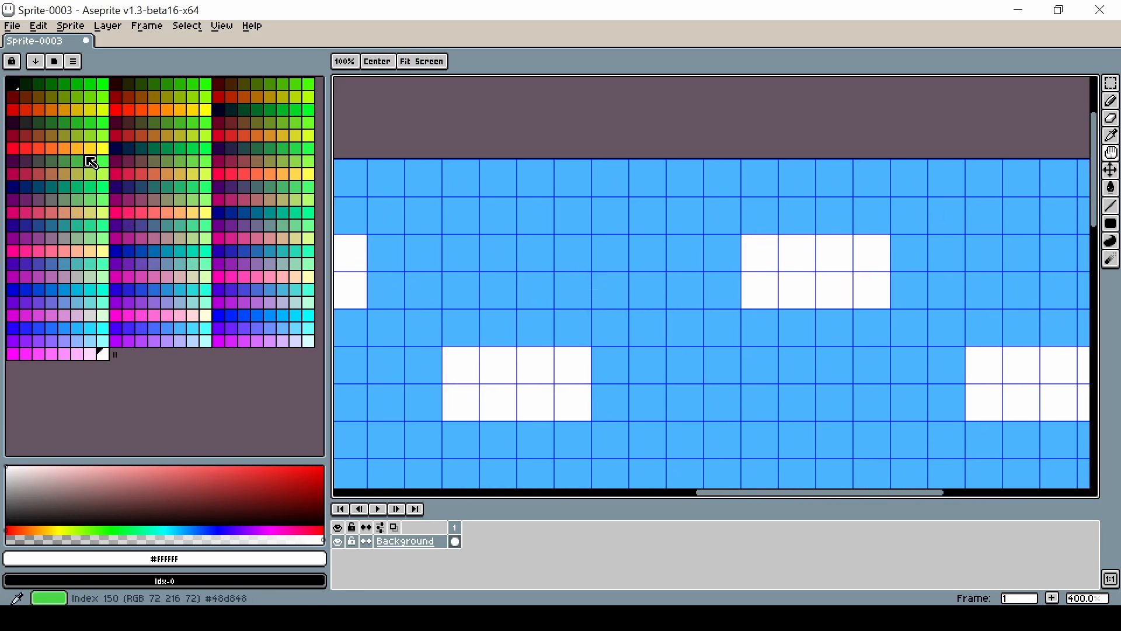
pyautogui.click(51, 83)
pyautogui.moveTo(614, 397); pyautogui.dragTo(854, 152)
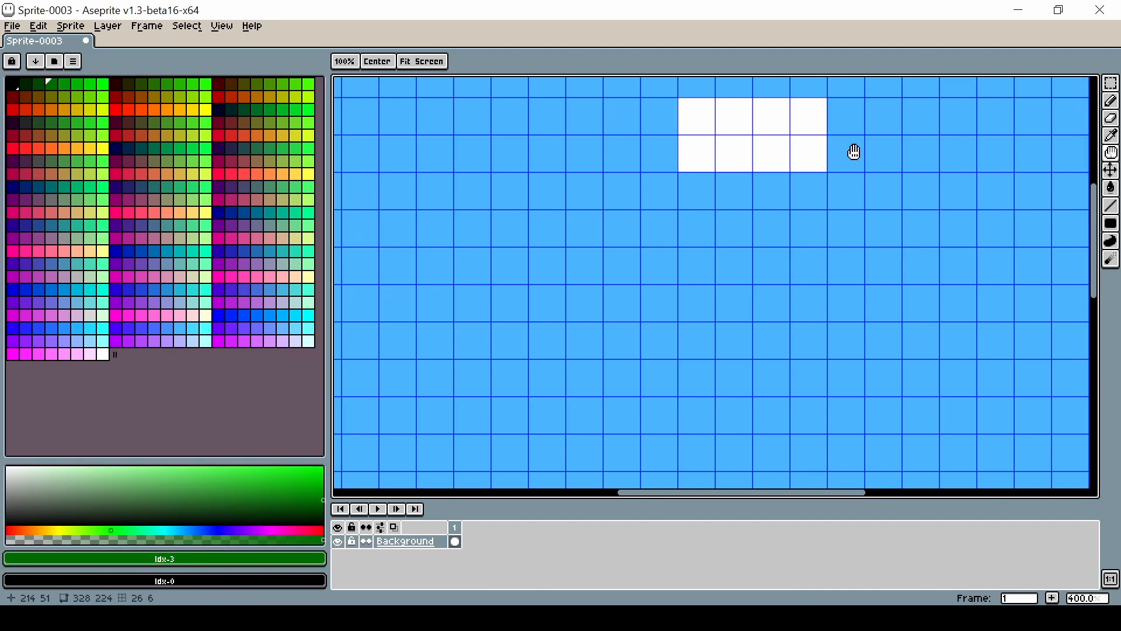
pyautogui.moveTo(641, 384); pyautogui.dragTo(828, 190)
pyautogui.moveTo(569, 396); pyautogui.dragTo(818, 138)
pyautogui.moveTo(547, 429); pyautogui.dragTo(802, 106)
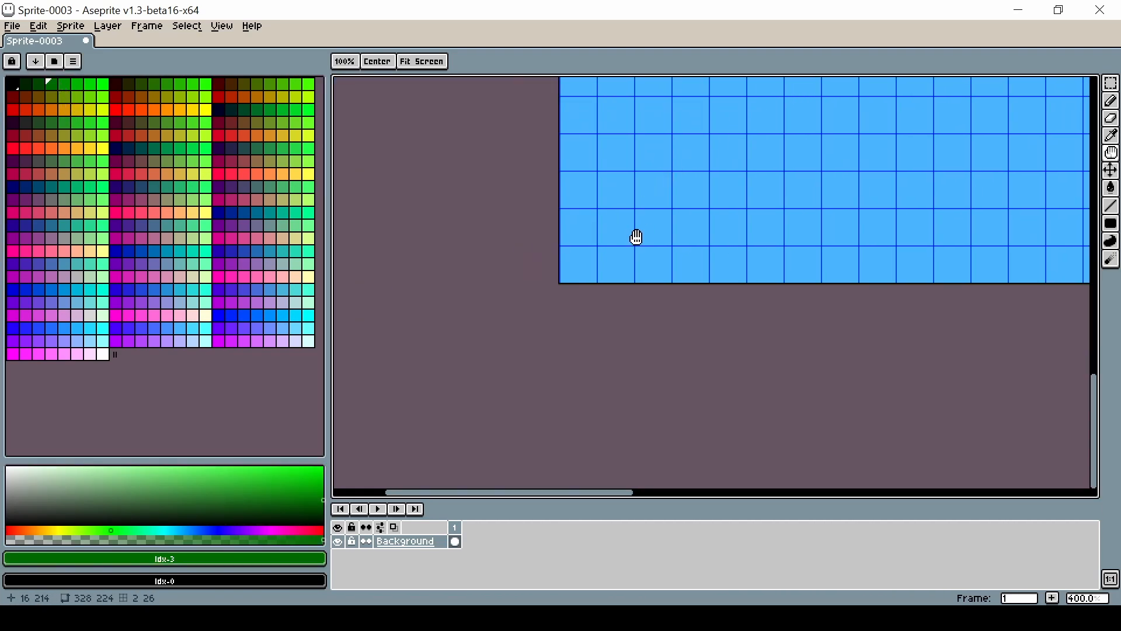
pyautogui.moveTo(636, 237); pyautogui.dragTo(620, 282)
pyautogui.scroll(2, 599, 290)
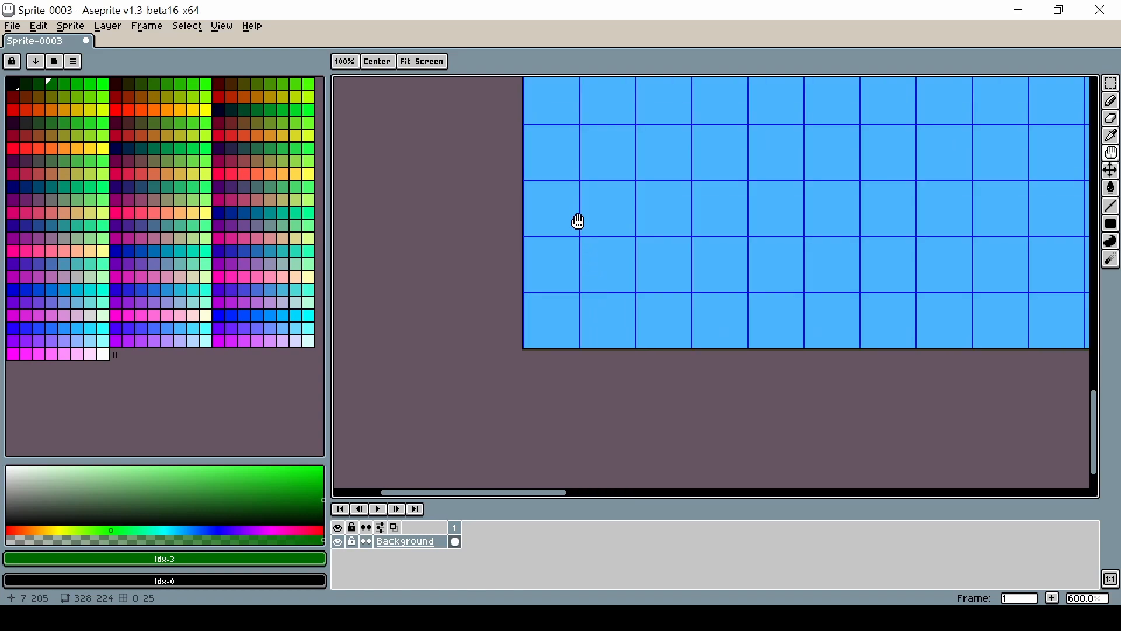
pyautogui.press('g')
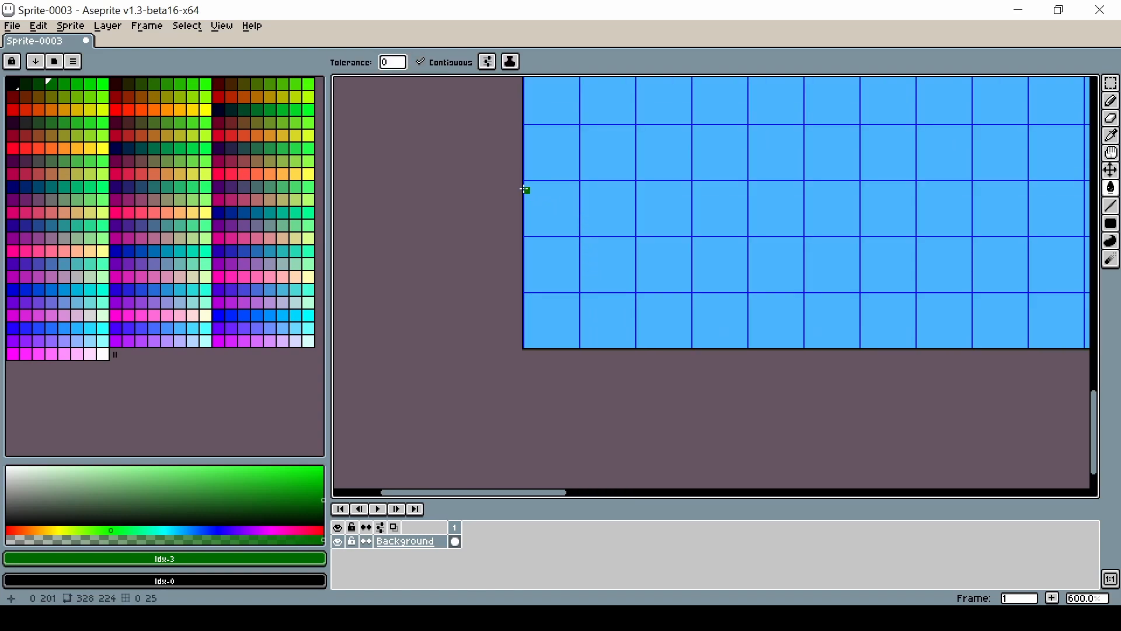
pyautogui.press('u')
pyautogui.moveTo(525, 181)
pyautogui.mouseDown()
pyautogui.moveTo(662, 241)
pyautogui.moveTo(1051, 295)
pyautogui.moveTo(1086, 307)
pyautogui.moveTo(1088, 365)
pyautogui.moveTo(533, 318)
pyautogui.moveTo(652, 345)
pyautogui.mouseUp()
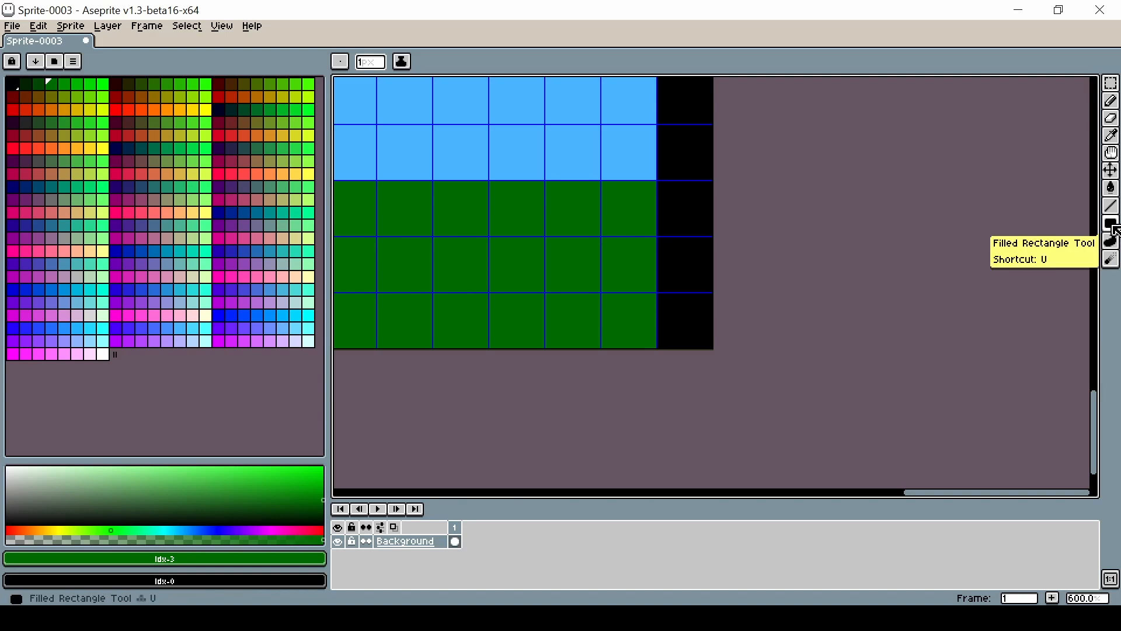
# Step: Fill the third 8 × 8 px tile of the right-edge strip, just below the white one, with dark green, palette index 3
pyautogui.press('space')
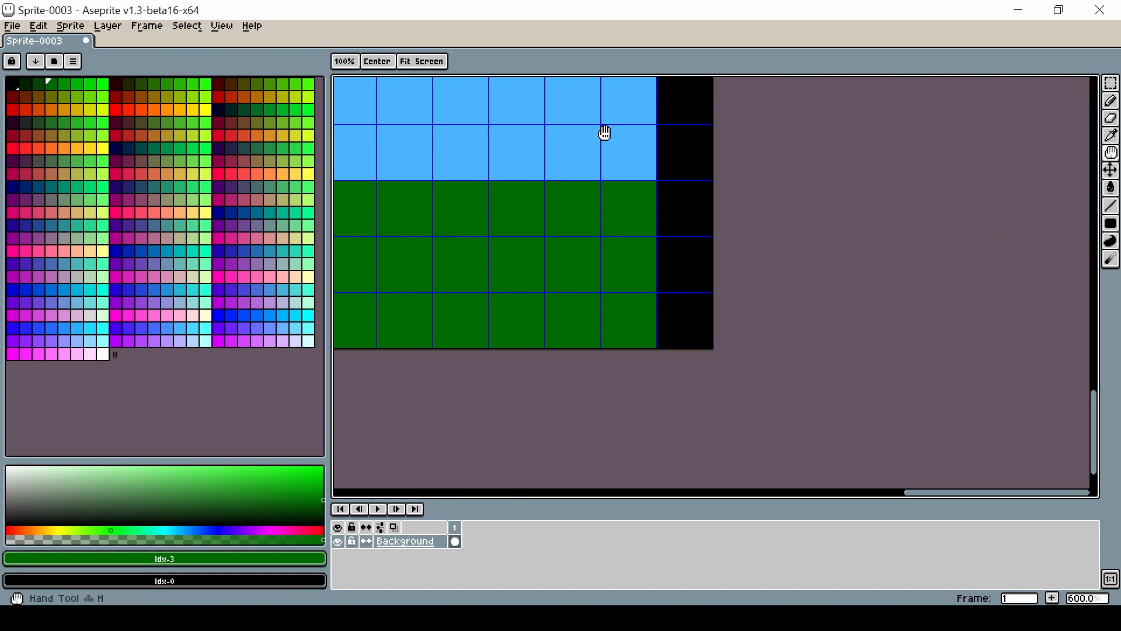
pyautogui.moveTo(603, 133); pyautogui.dragTo(560, 411)
pyautogui.moveTo(660, 89); pyautogui.dragTo(497, 376)
pyautogui.moveTo(603, 91); pyautogui.dragTo(588, 386)
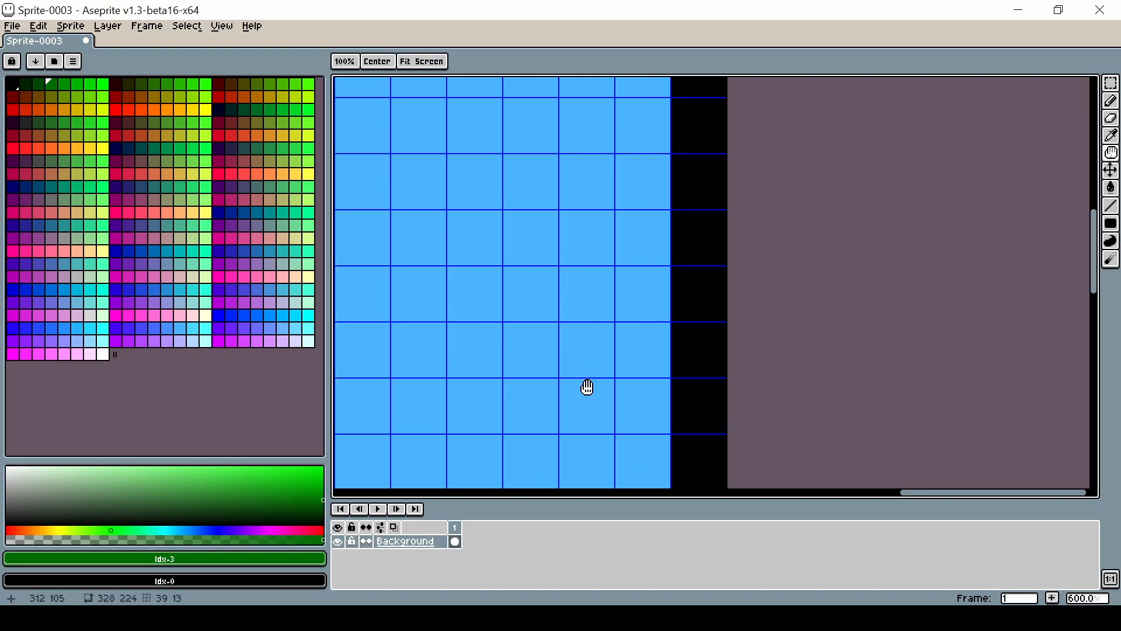
pyautogui.moveTo(681, 122); pyautogui.dragTo(637, 399)
pyautogui.moveTo(688, 145); pyautogui.dragTo(636, 369)
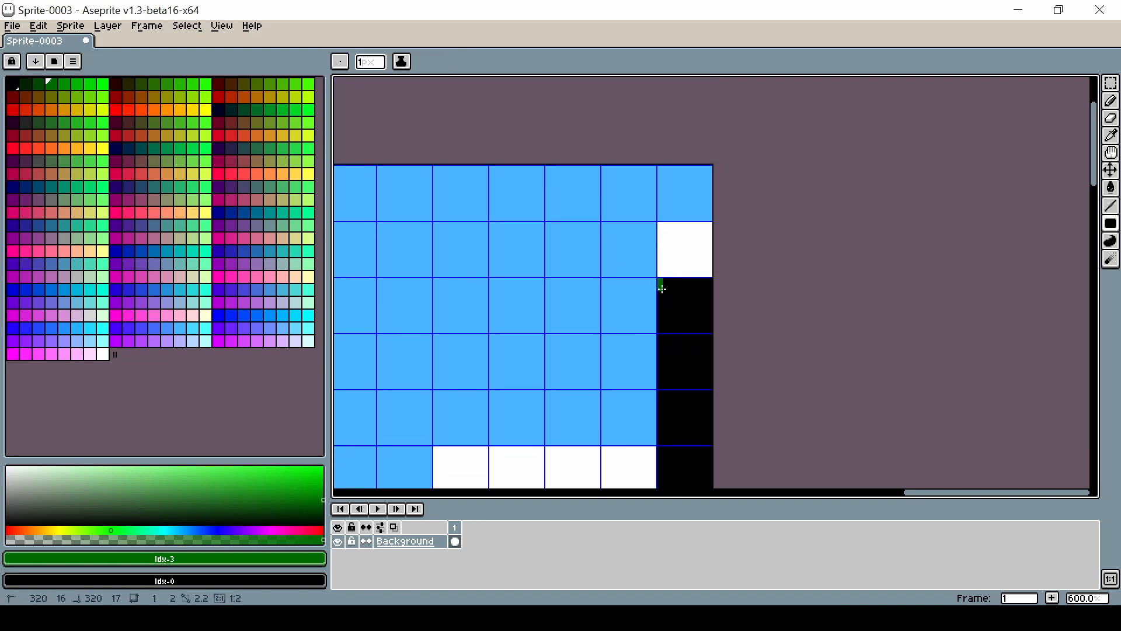
pyautogui.moveTo(658, 281); pyautogui.dragTo(707, 330)
pyautogui.scroll(-4, 705, 329)
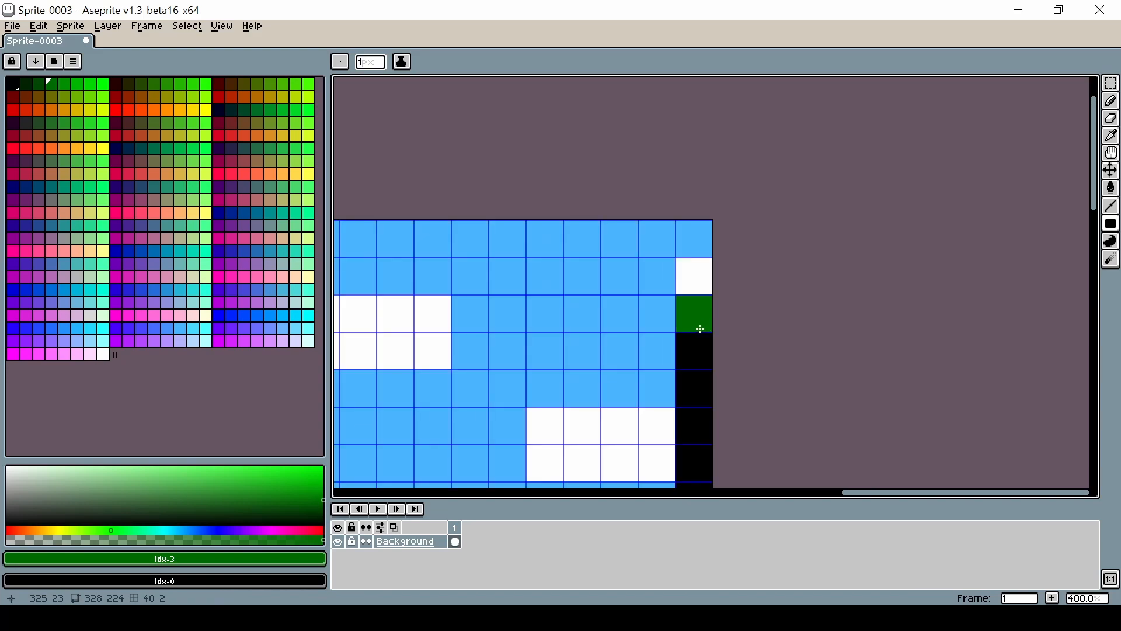
# Step: Crop the strip off by setting the canvas's right border to -8 px, for a canvas size of 320 × 224 px
pyautogui.press('h')
pyautogui.moveTo(562, 406); pyautogui.dragTo(584, 323)
pyautogui.scroll(-1, 638, 344)
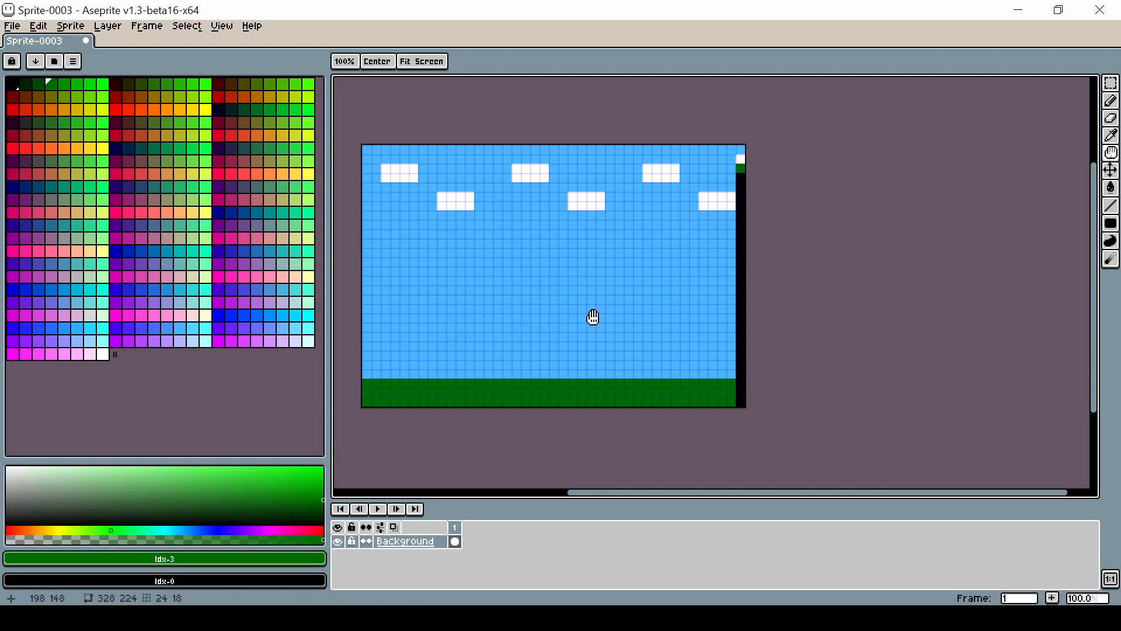
pyautogui.scroll(1, 724, 257)
pyautogui.scroll(1, 728, 254)
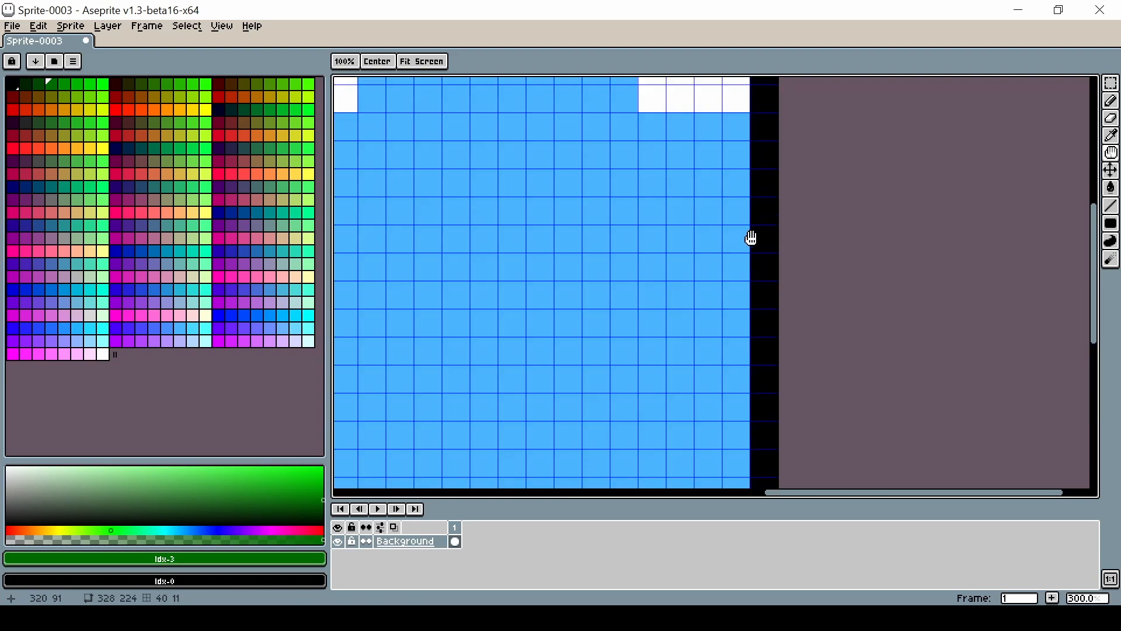
pyautogui.hotkey('ctrl', 'alt', 'c')
pyautogui.moveTo(776, 255); pyautogui.dragTo(750, 251)
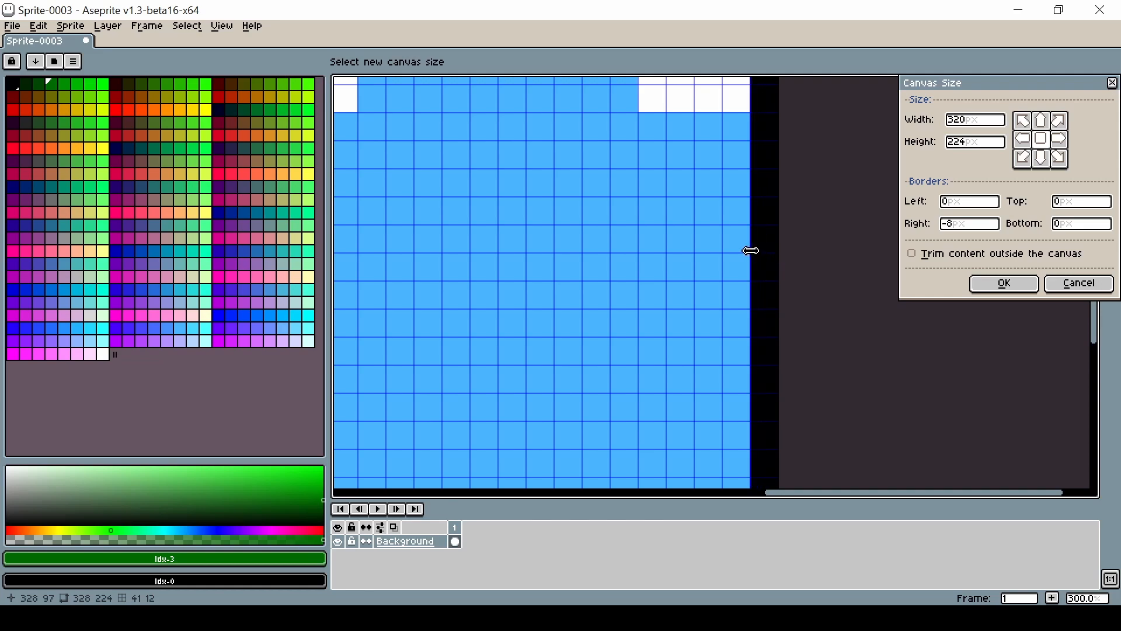
pyautogui.click(985, 285)
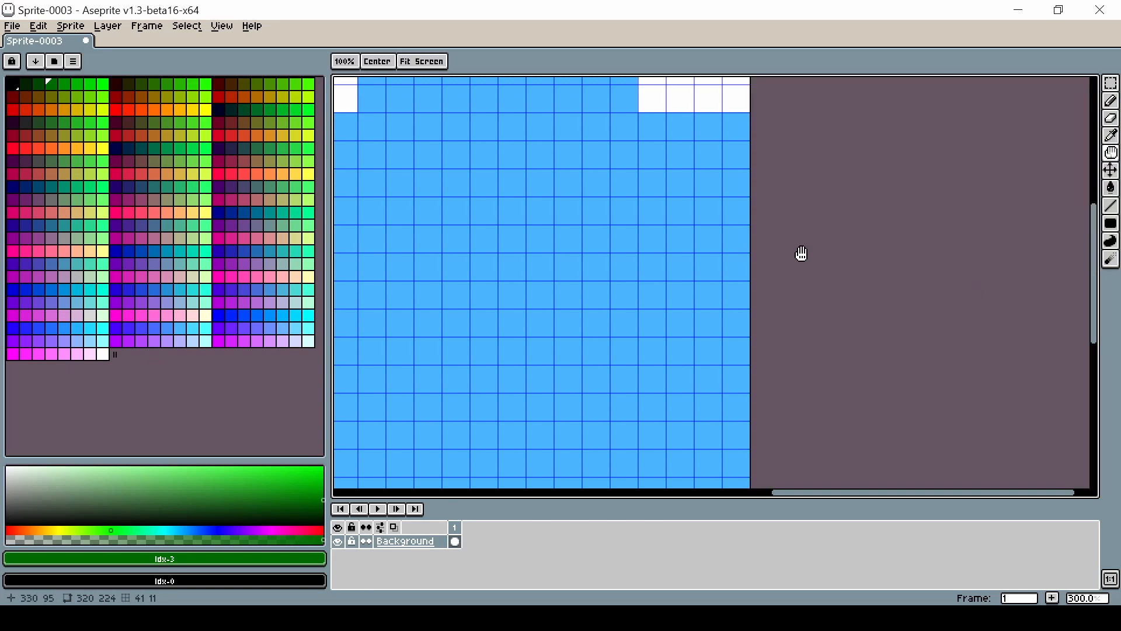
pyautogui.scroll(-1, 671, 304)
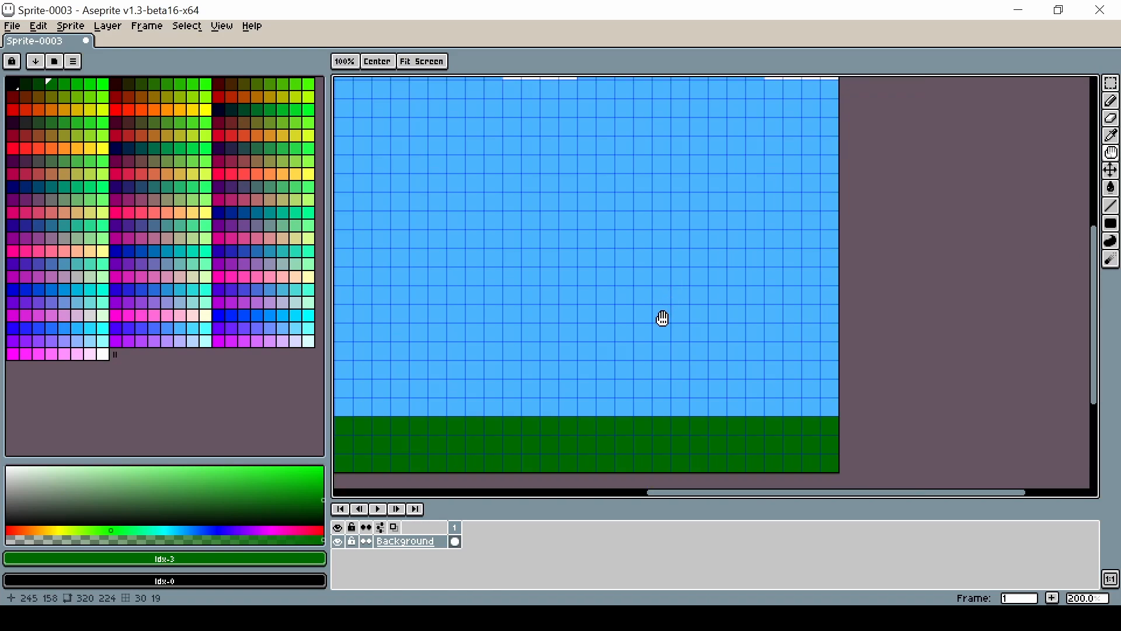
pyautogui.scroll(-1, 662, 317)
pyautogui.moveTo(646, 318); pyautogui.dragTo(689, 316)
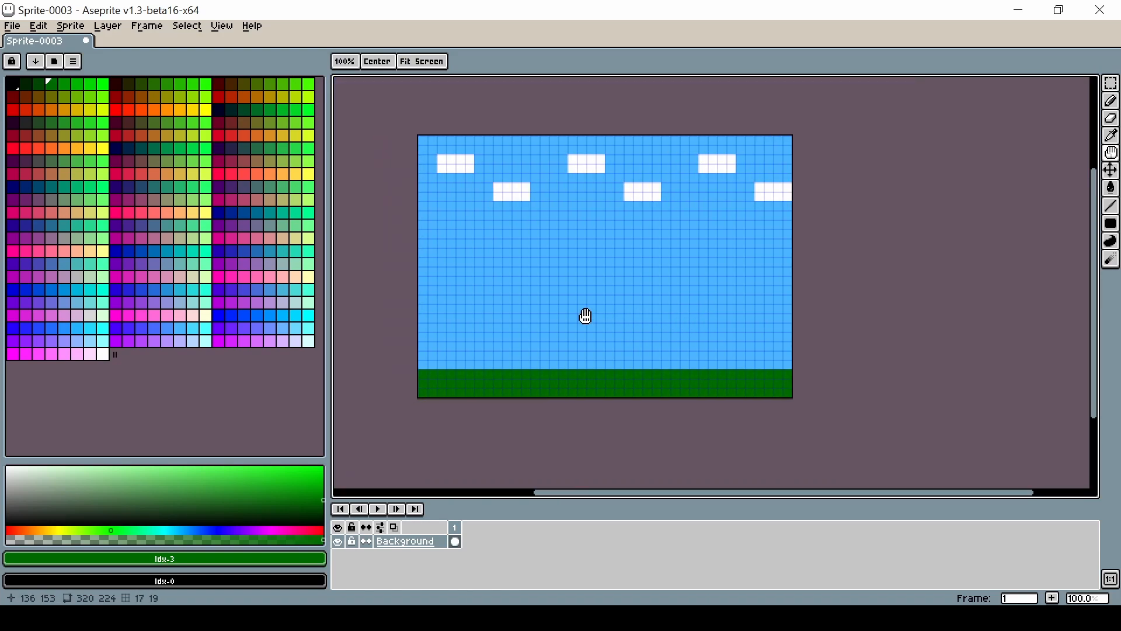
pyautogui.click(40, 27)
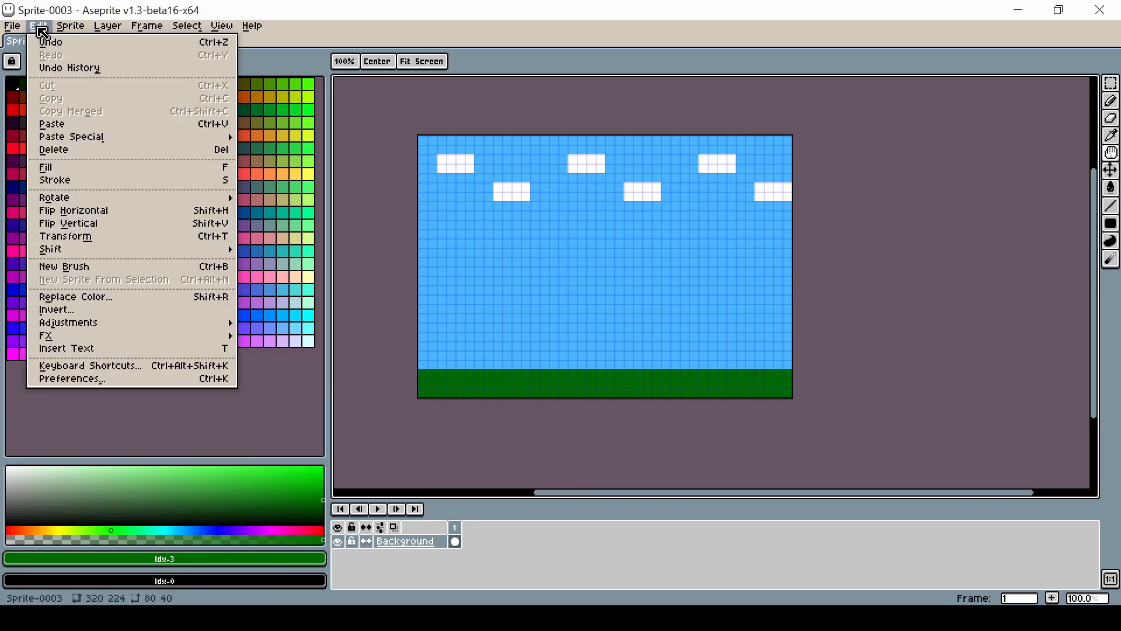
pyautogui.click(60, 45)
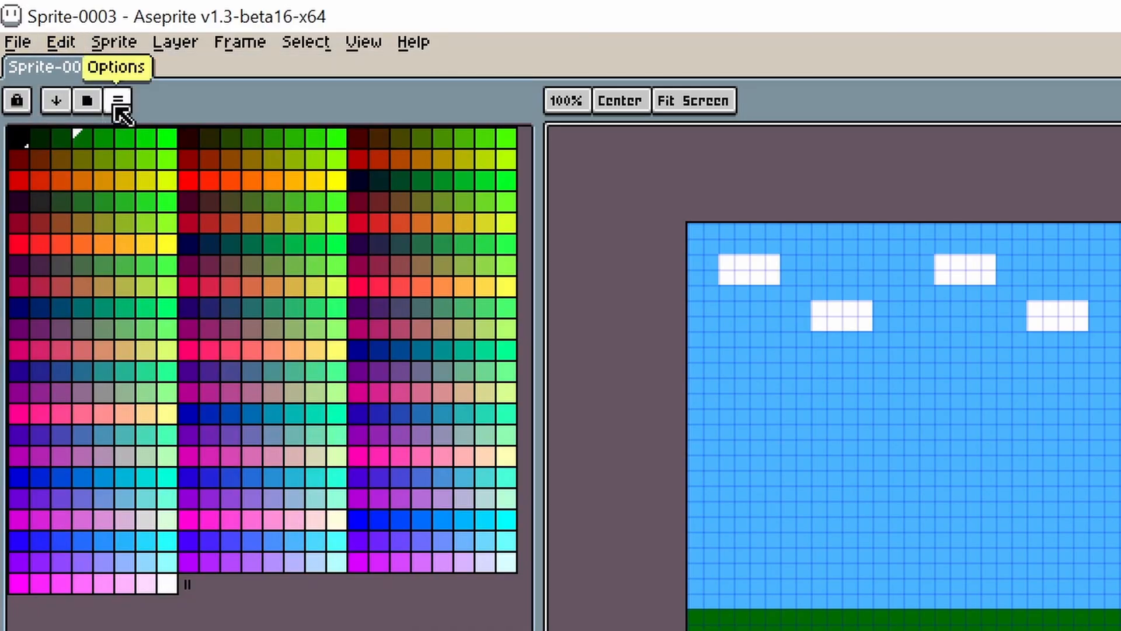
# Step: Create a new palette from the sprite's colours with a colour count limit of 256
pyautogui.click(119, 105)
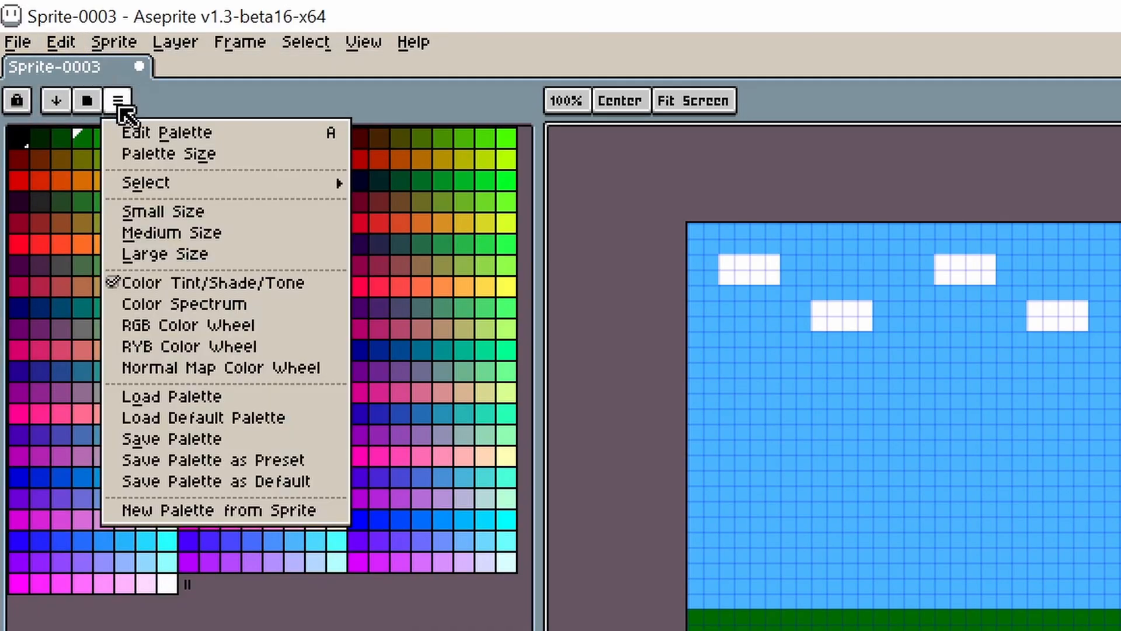
pyautogui.click(307, 513)
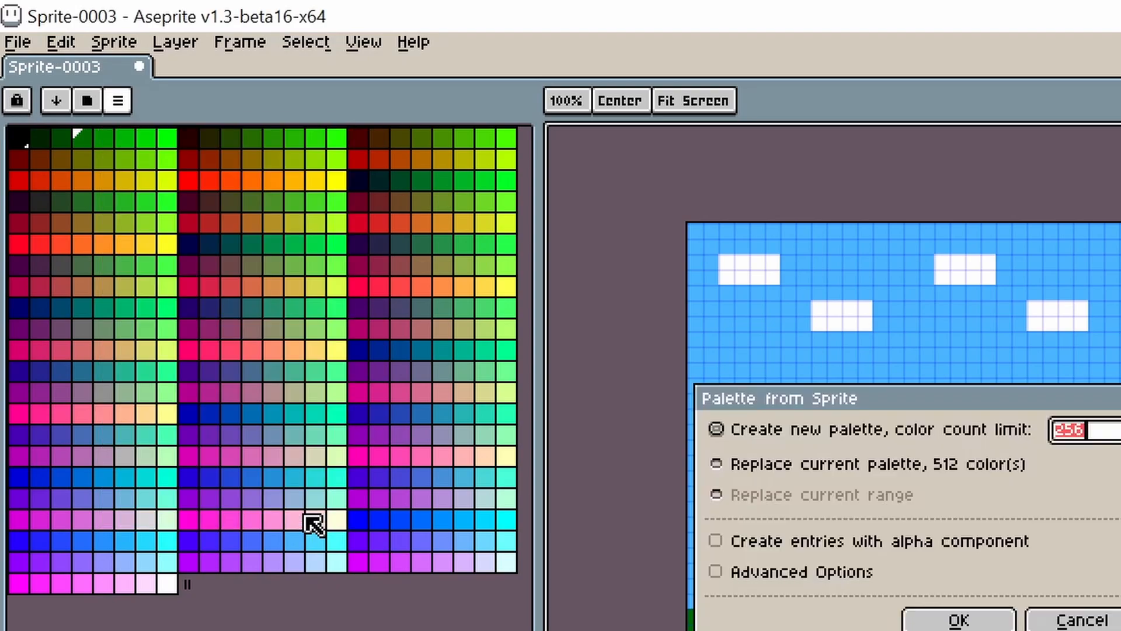
pyautogui.click(955, 619)
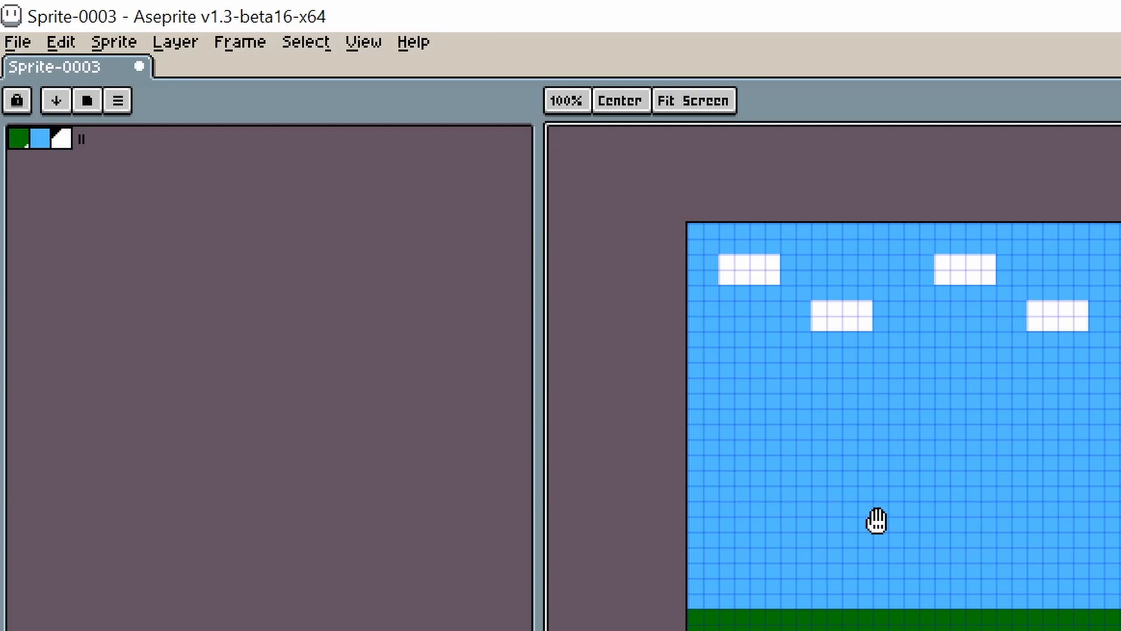
# Step: Convert the sprite's colour mode to Indexed
pyautogui.moveTo(900, 528); pyautogui.dragTo(875, 514)
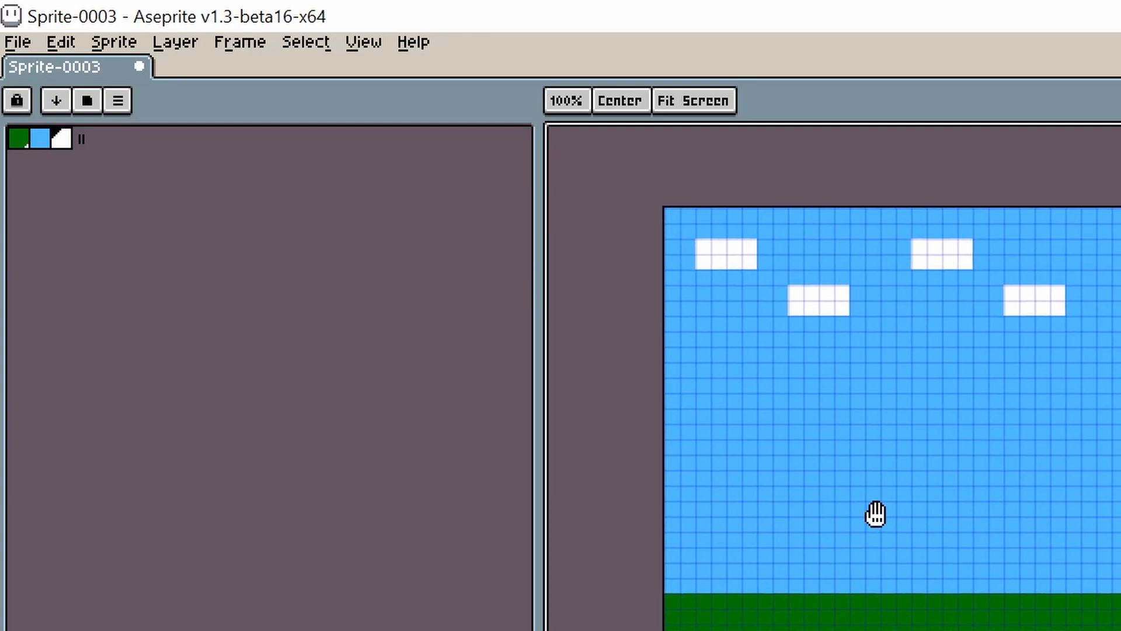
pyautogui.click(104, 46)
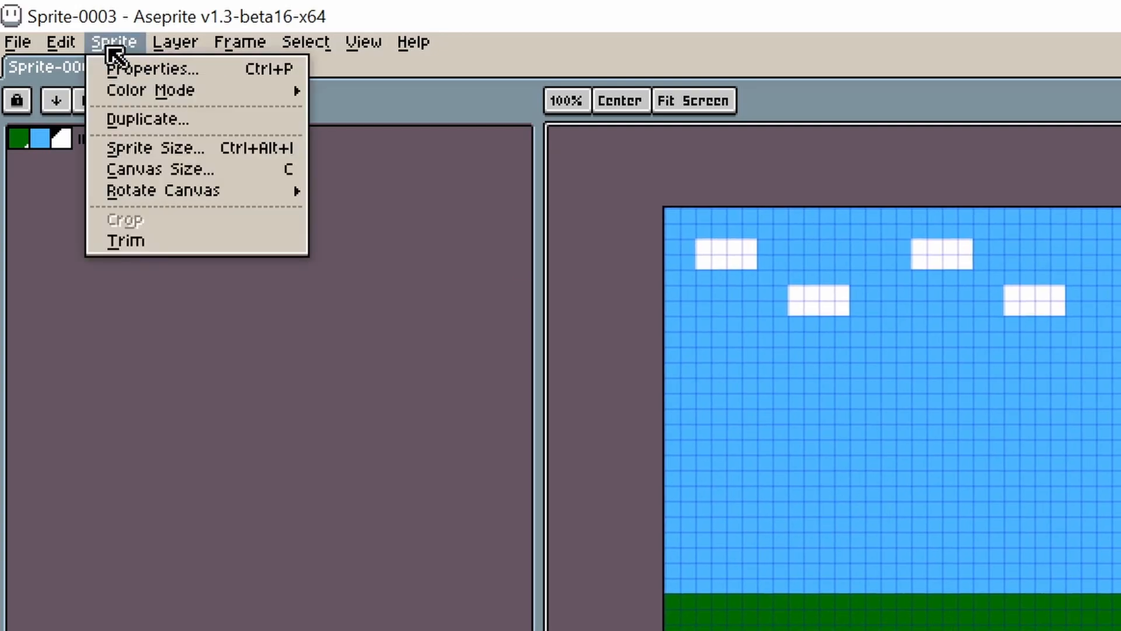
pyautogui.moveTo(155, 89)
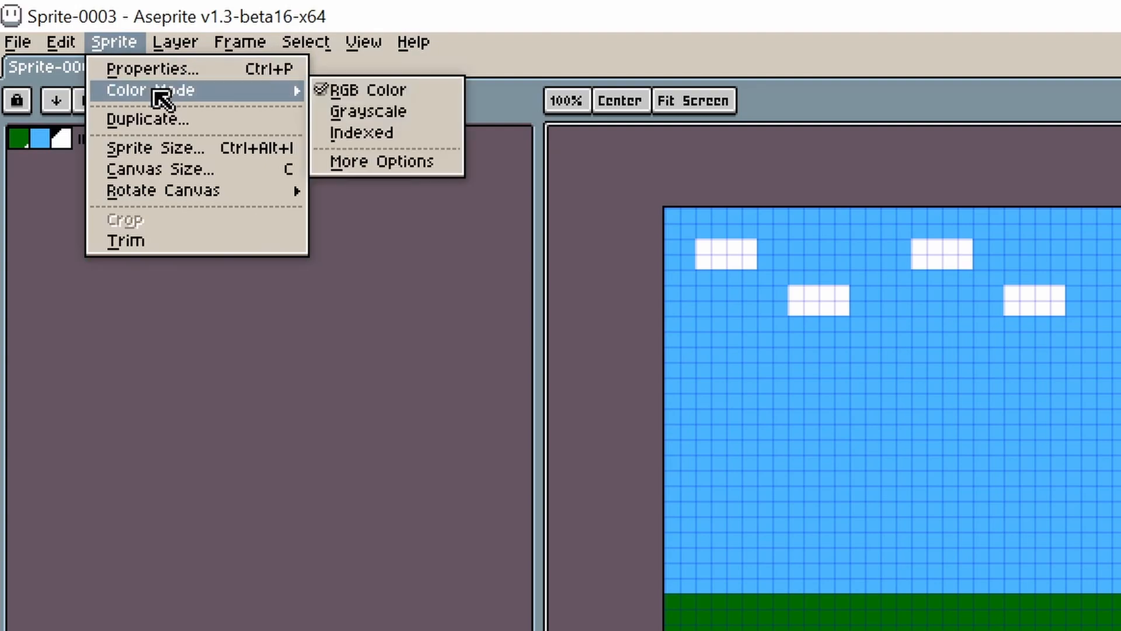
pyautogui.click(402, 136)
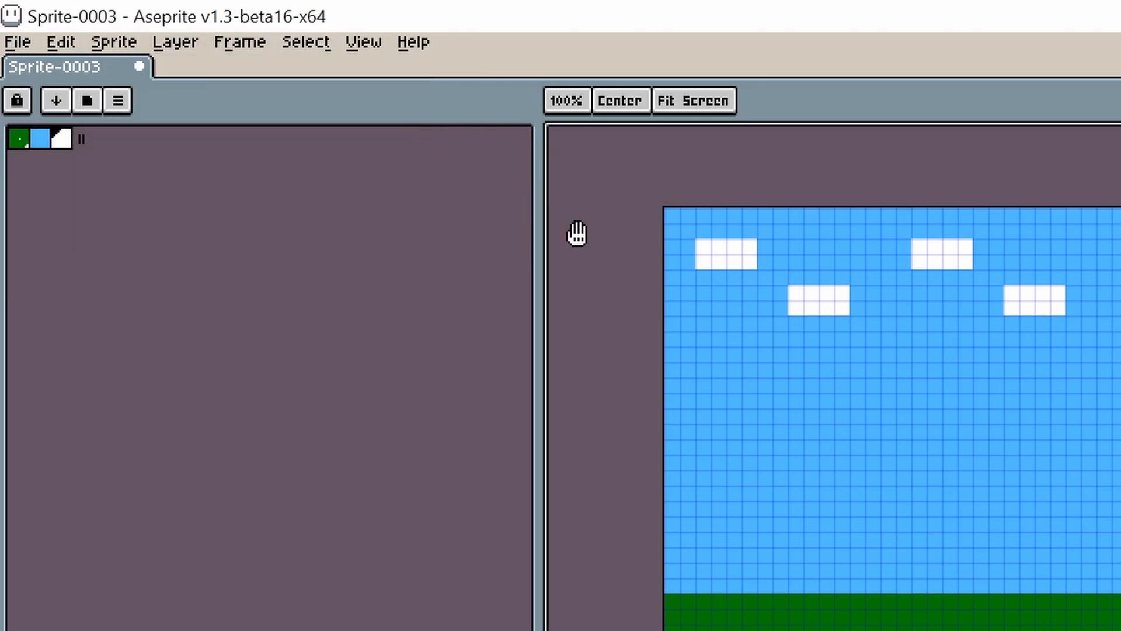
# Step: Save the sprite in the res folder as "basic background" in PNG format
pyautogui.click(18, 43)
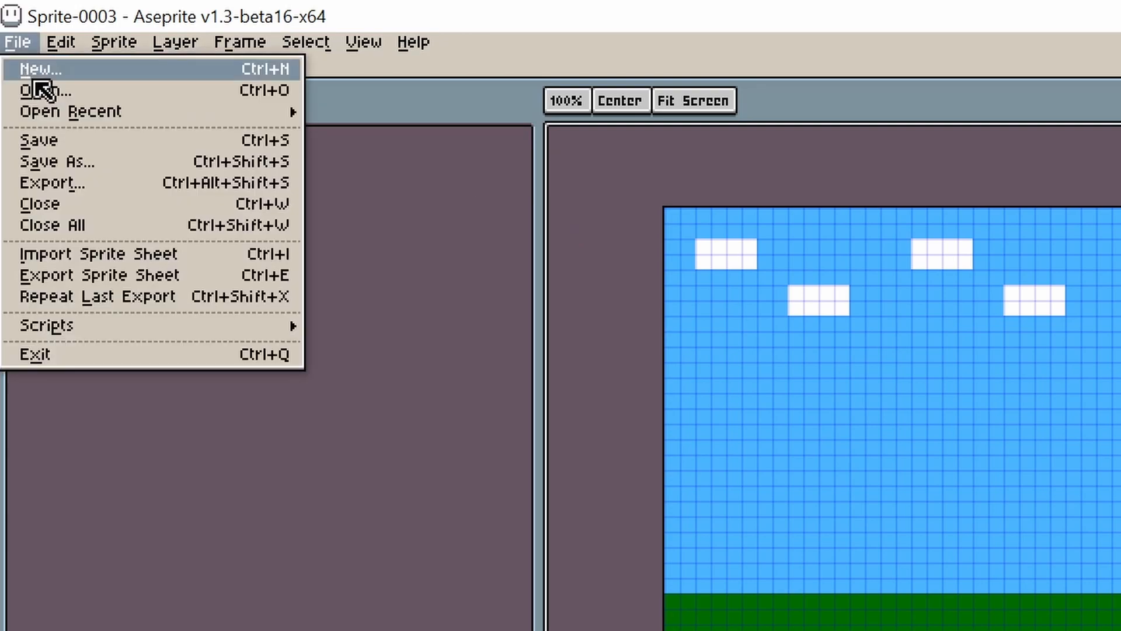
pyautogui.click(62, 163)
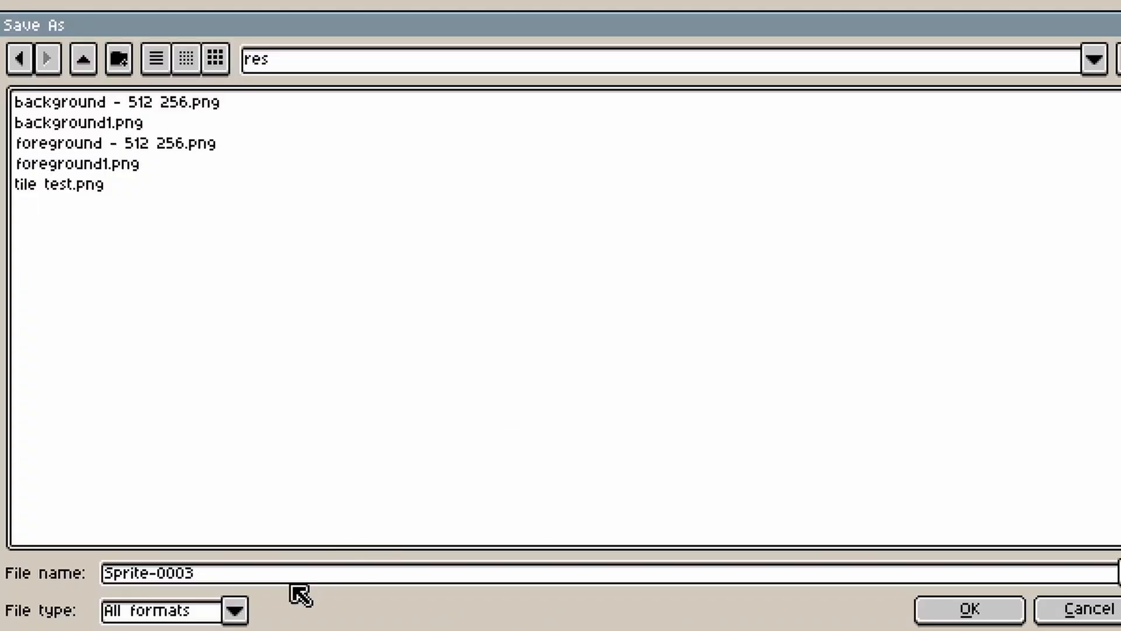
pyautogui.moveTo(217, 584); pyautogui.dragTo(105, 573)
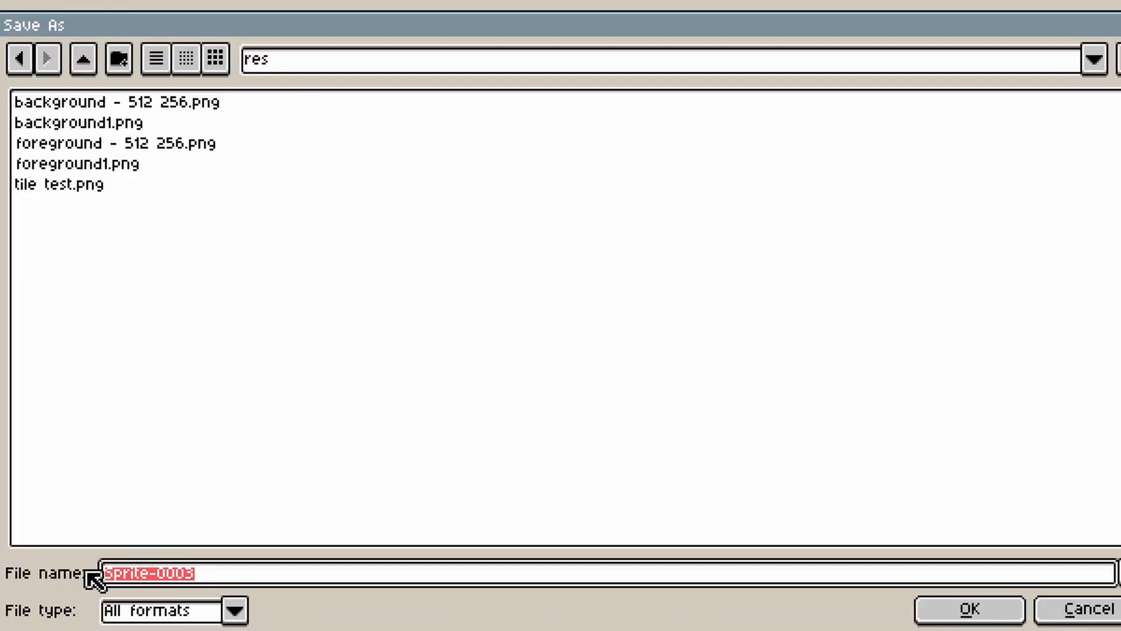
pyautogui.write('basic')
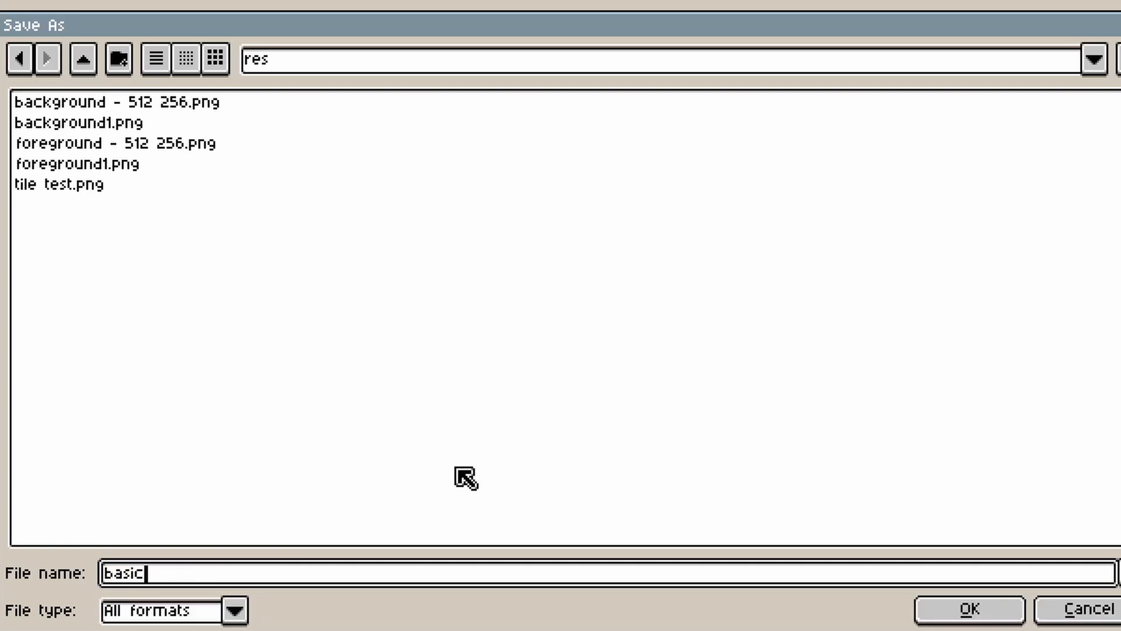
pyautogui.write(' background')
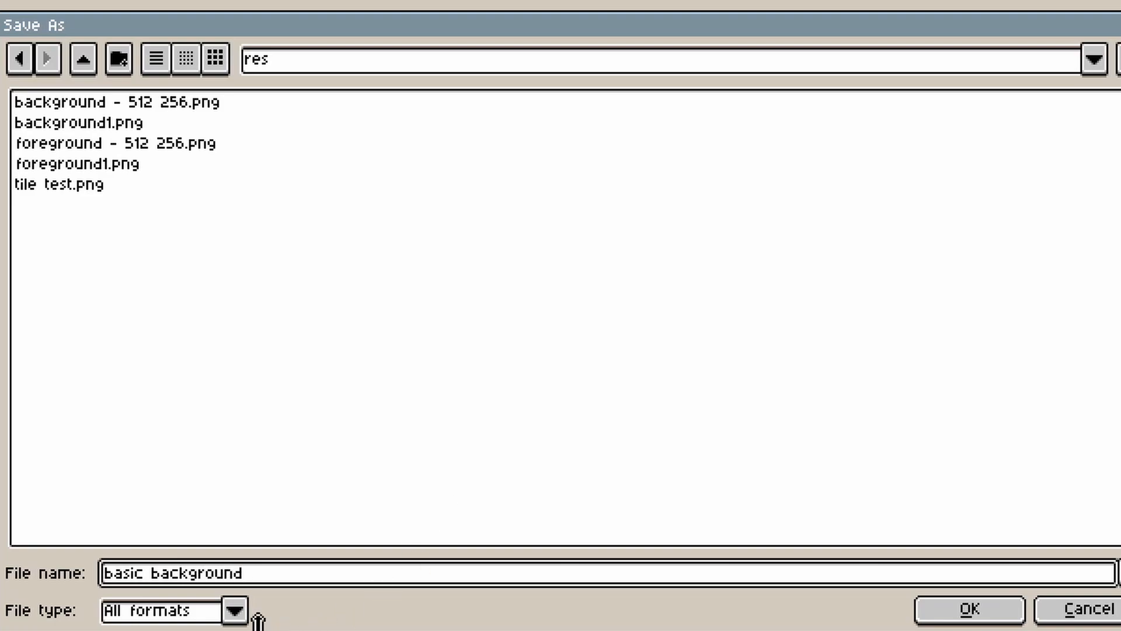
pyautogui.click(235, 611)
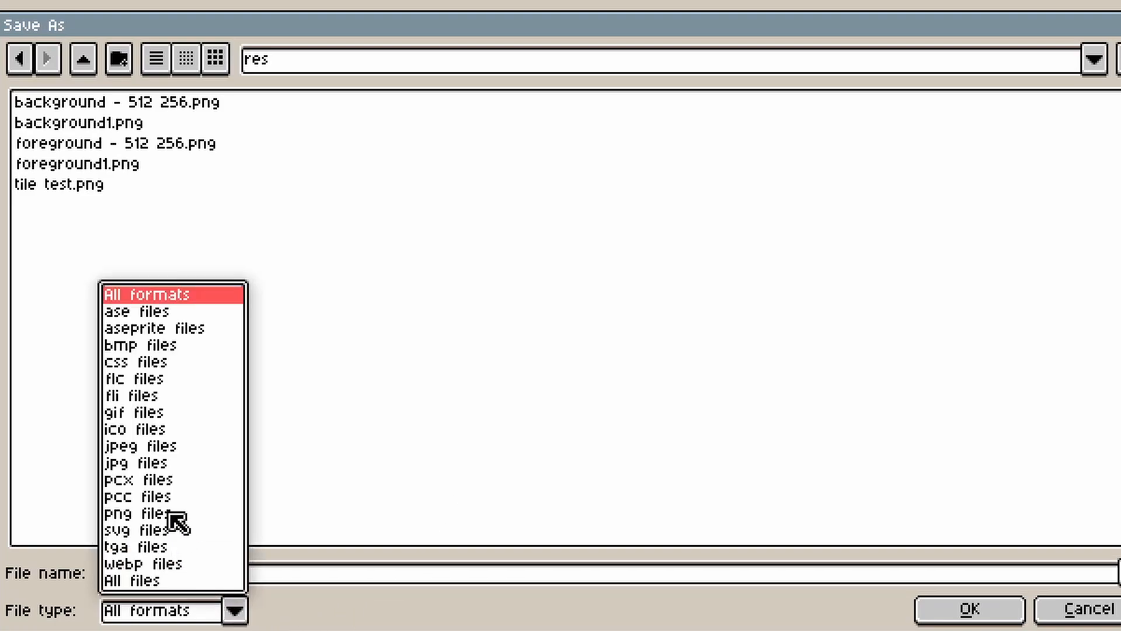
pyautogui.click(170, 515)
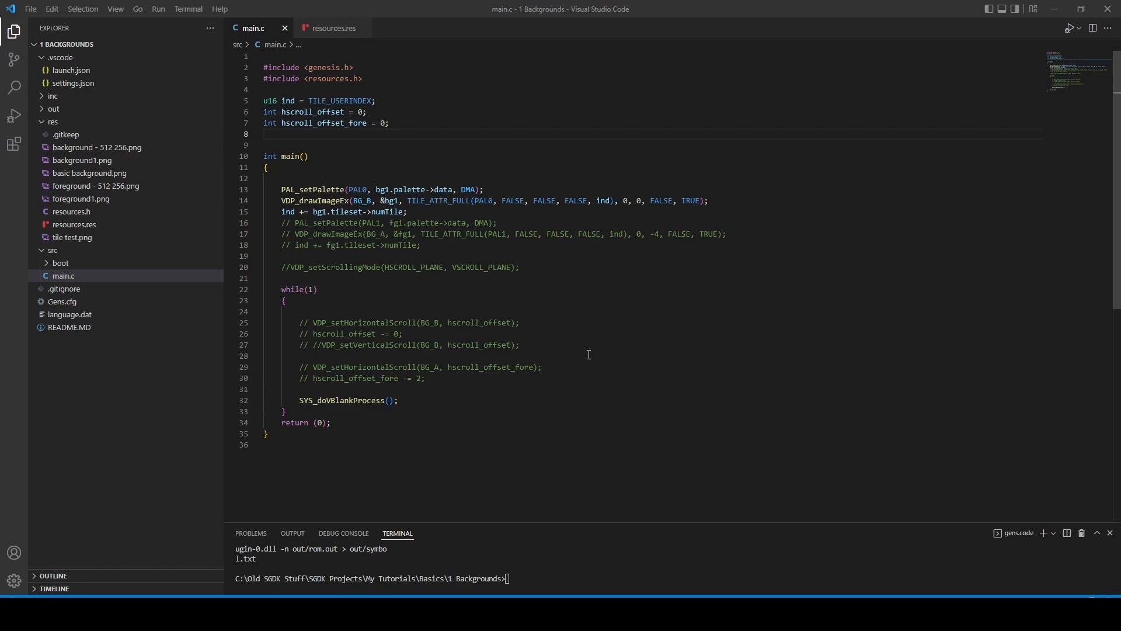
# Step: In Visual Studio Code, review main.c's commented-out foreground and scrolling lines and the two hscroll offset variables
pyautogui.moveTo(83, 143); pyautogui.dragTo(535, 246)
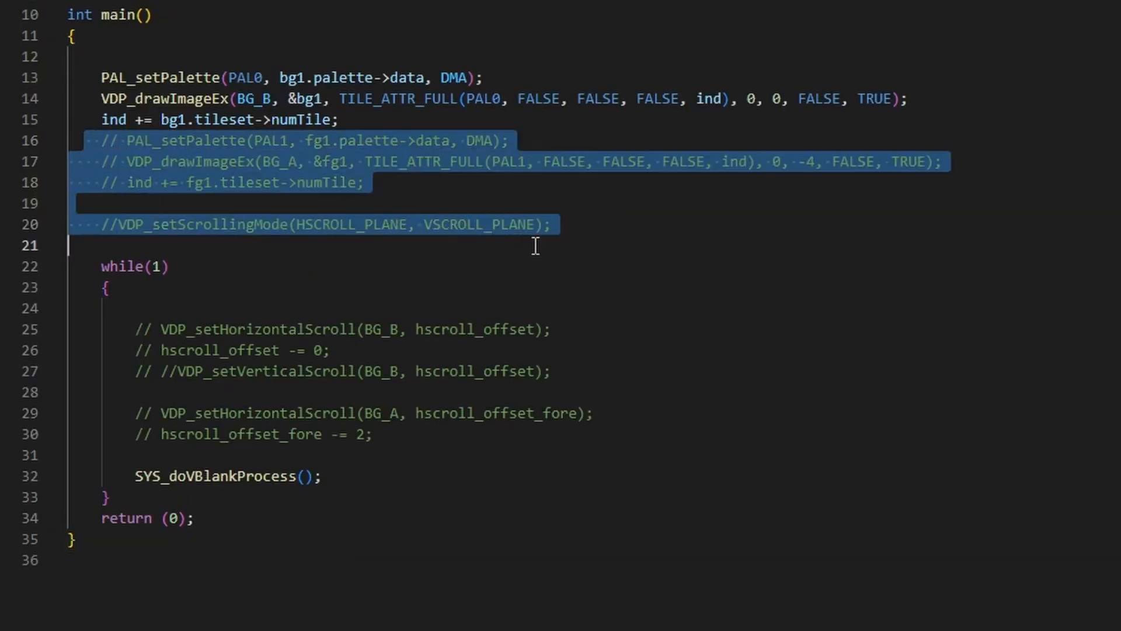
pyautogui.moveTo(126, 318); pyautogui.dragTo(523, 440)
pyautogui.click(519, 358)
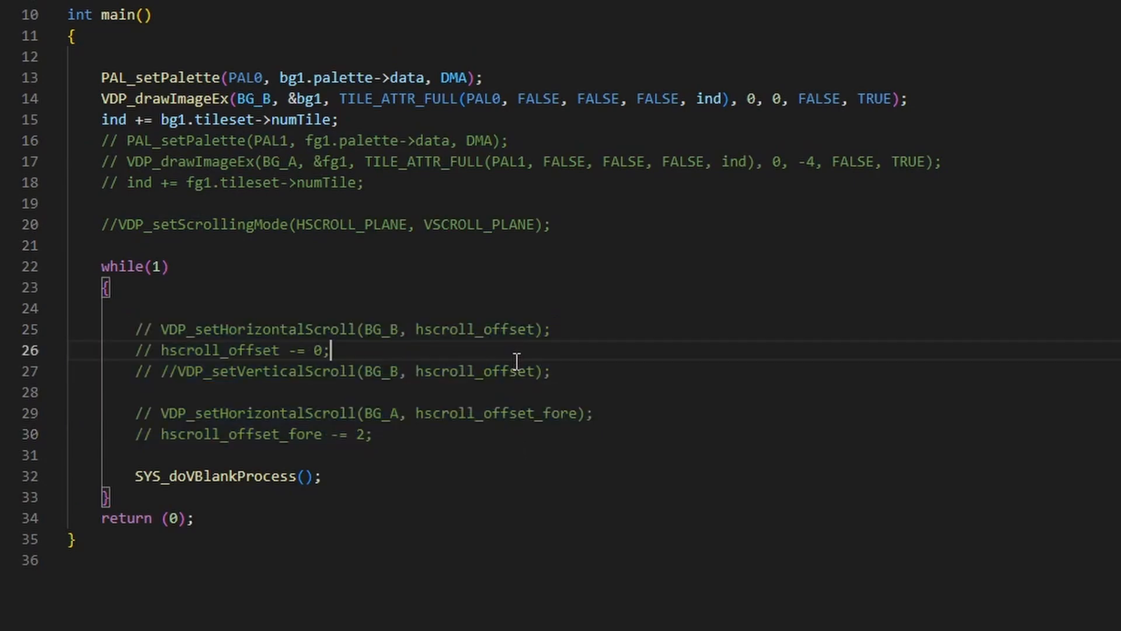
pyautogui.moveTo(727, 233); pyautogui.dragTo(470, 218)
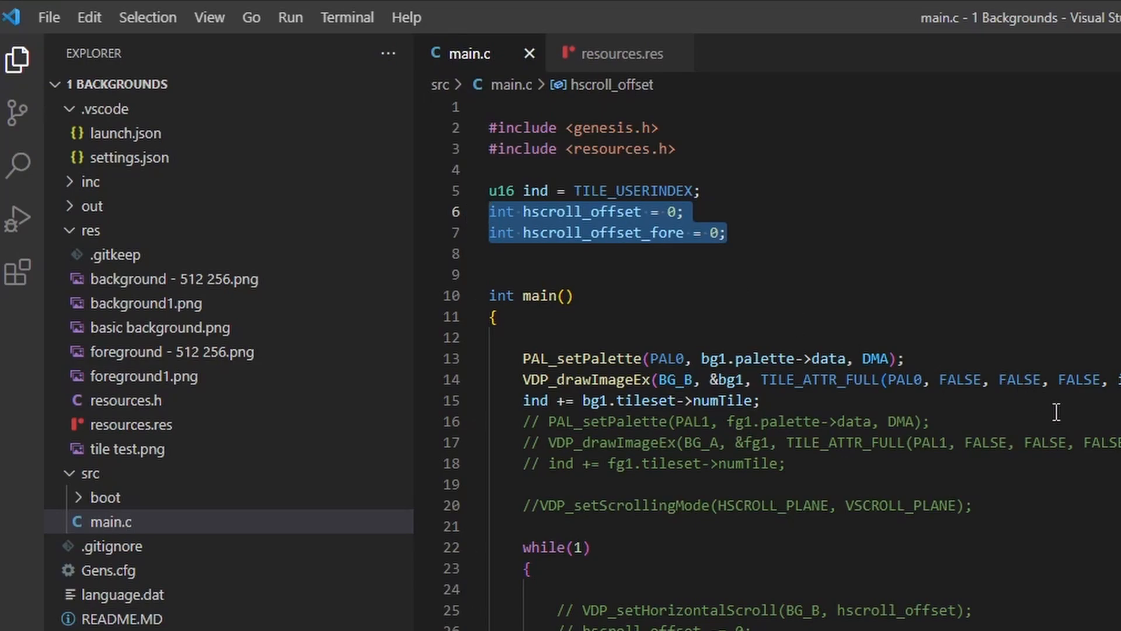
# Step: In resources.res, point the bg1 image to "basic background.png" using the file name copied from the res folder, and save
pyautogui.click(622, 65)
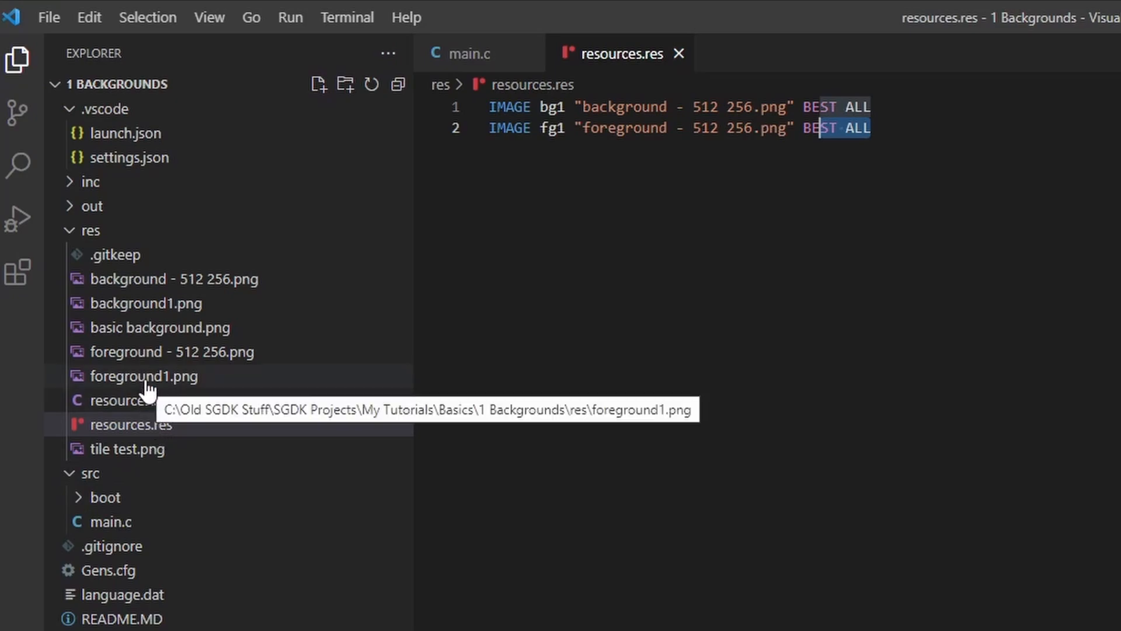
pyautogui.rightClick(153, 330)
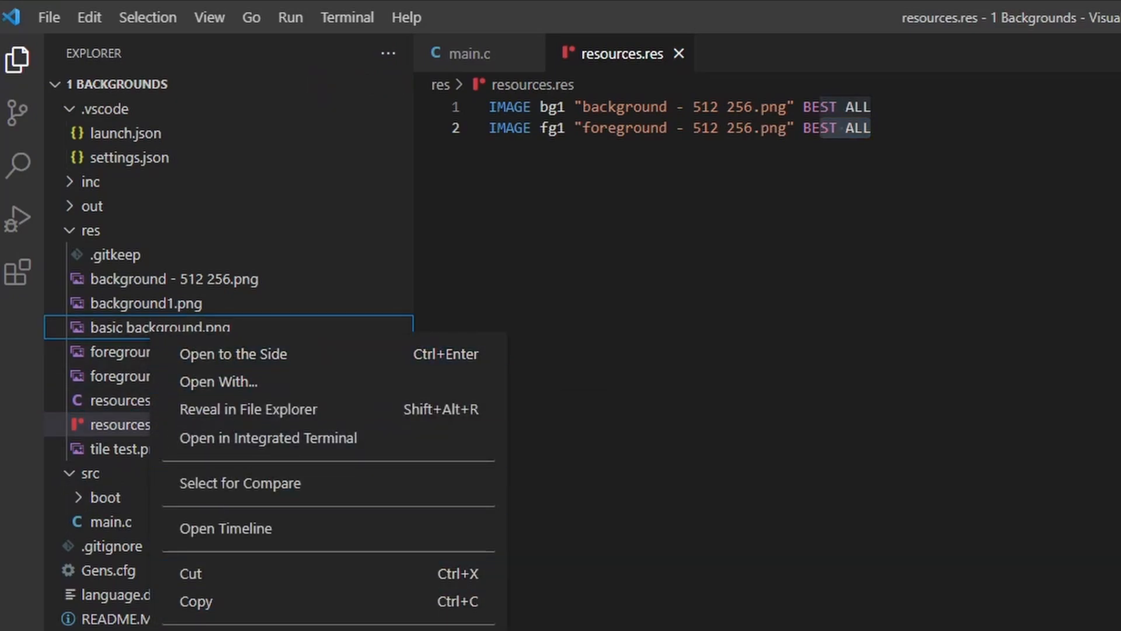
pyautogui.press('F2')
pyautogui.hotkey('ctrl', 'c')
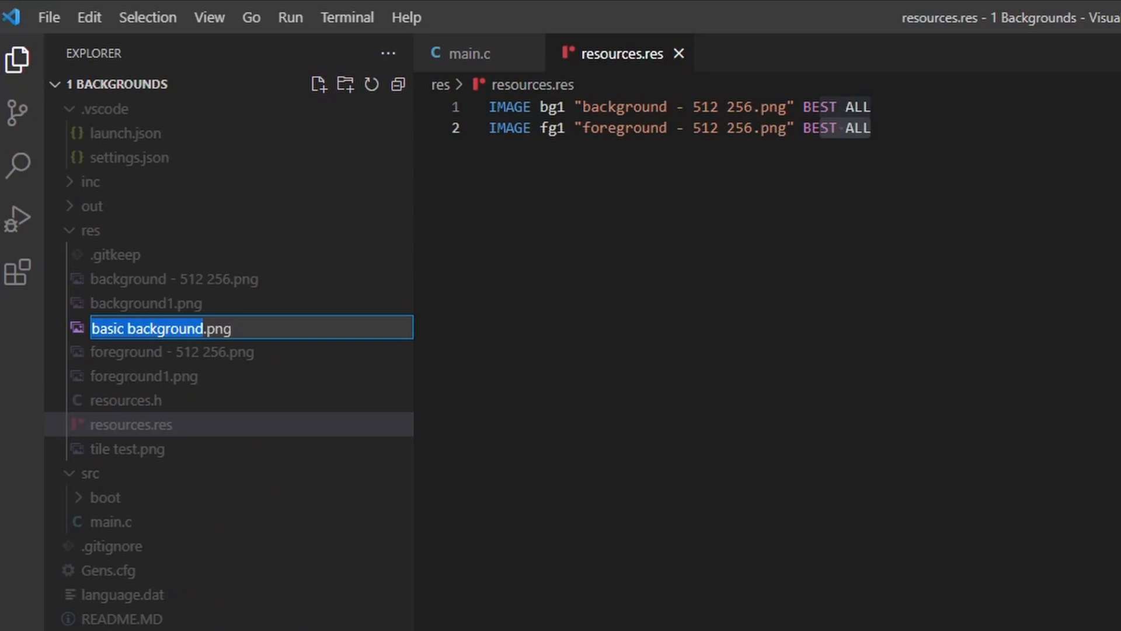
pyautogui.press('Escape')
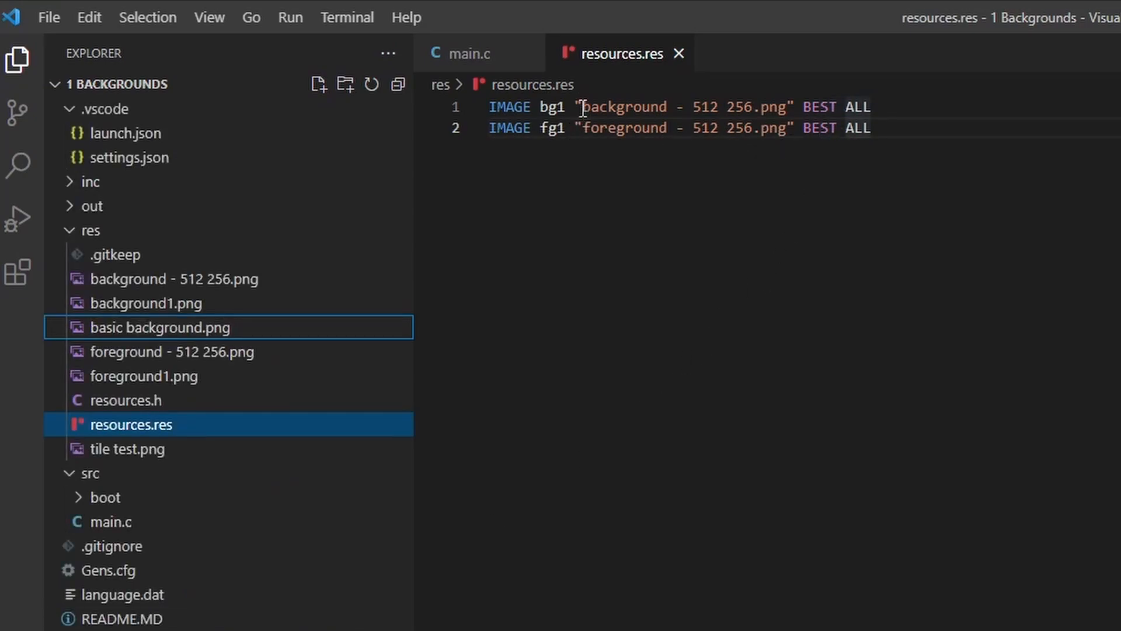
pyautogui.moveTo(582, 108); pyautogui.dragTo(753, 95)
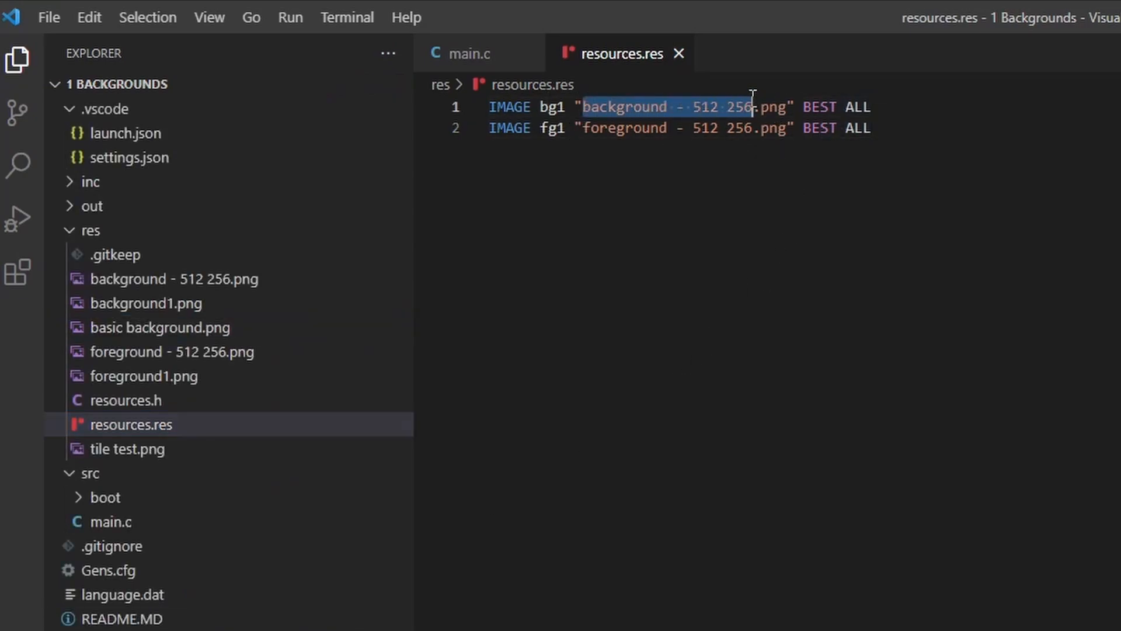
pyautogui.hotkey('ctrl', 'v')
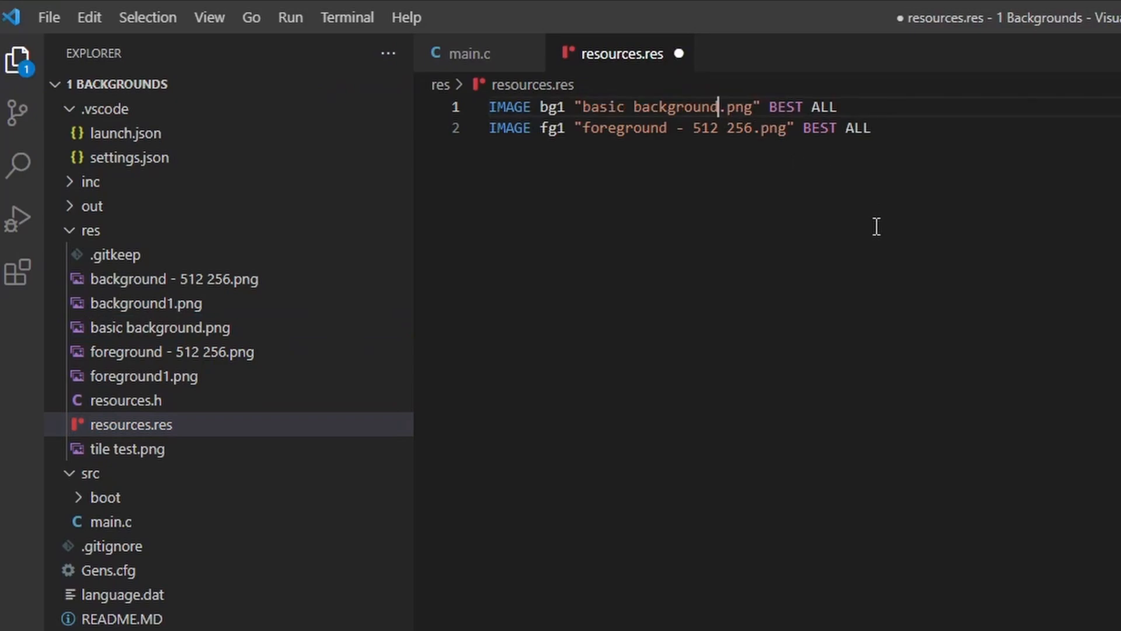
pyautogui.hotkey('ctrl', 's')
# Step: Compile and run the project with Genesis Code
pyautogui.click(969, 342)
pyautogui.hotkey('ctrl', 'shift', 'p')
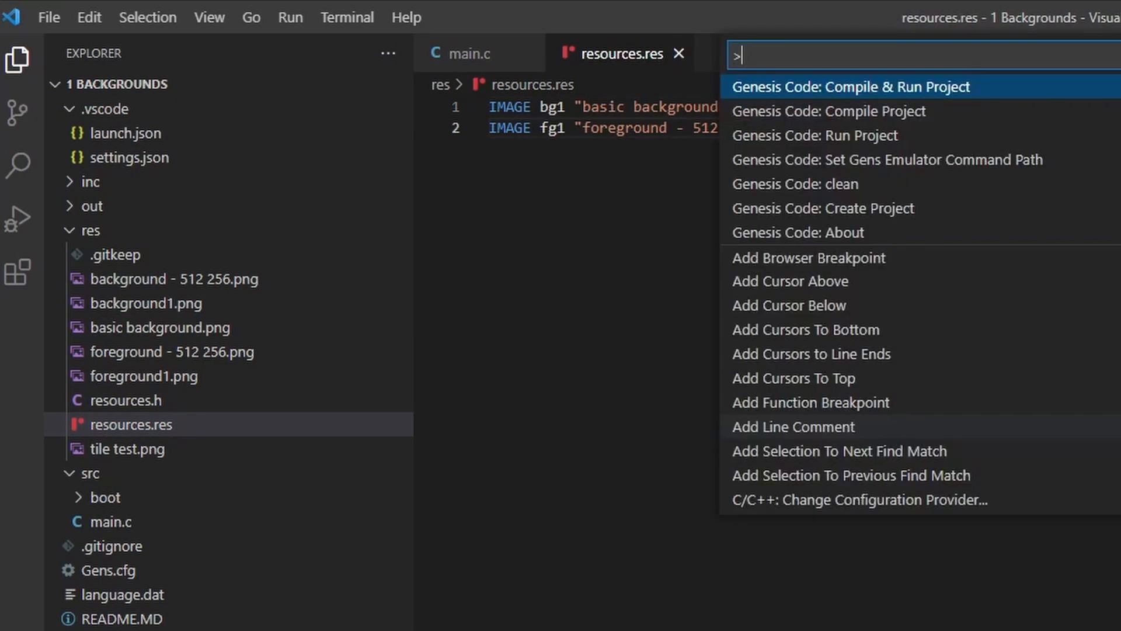
pyautogui.press('Return')
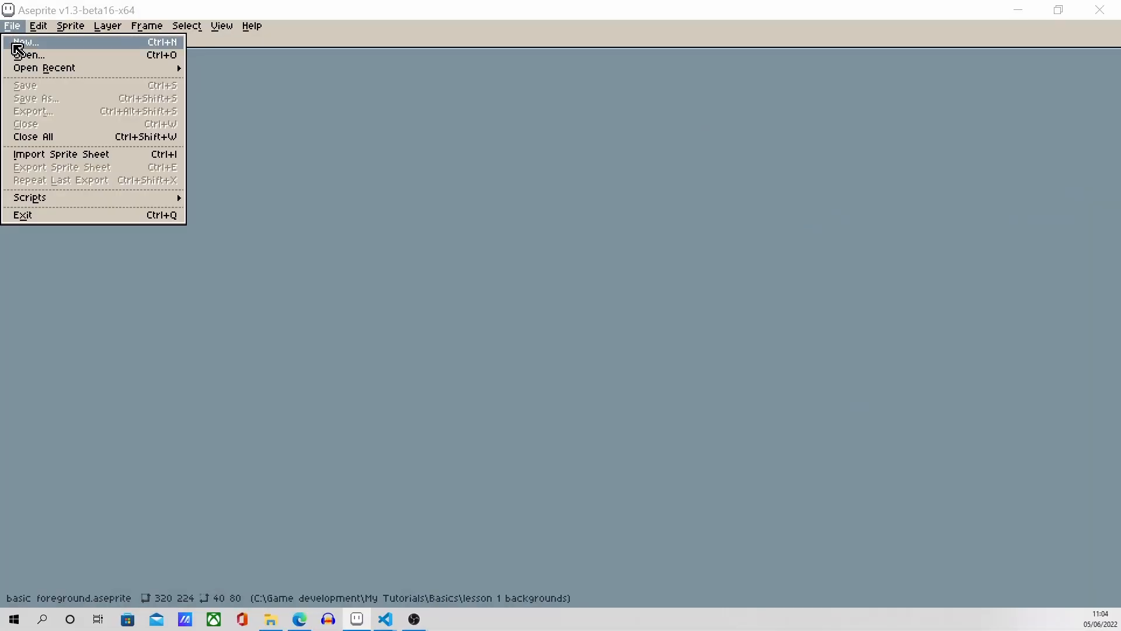
# Step: In Aseprite, create a new 320 × 224 px RGBA sprite with a transparent background
pyautogui.click(17, 46)
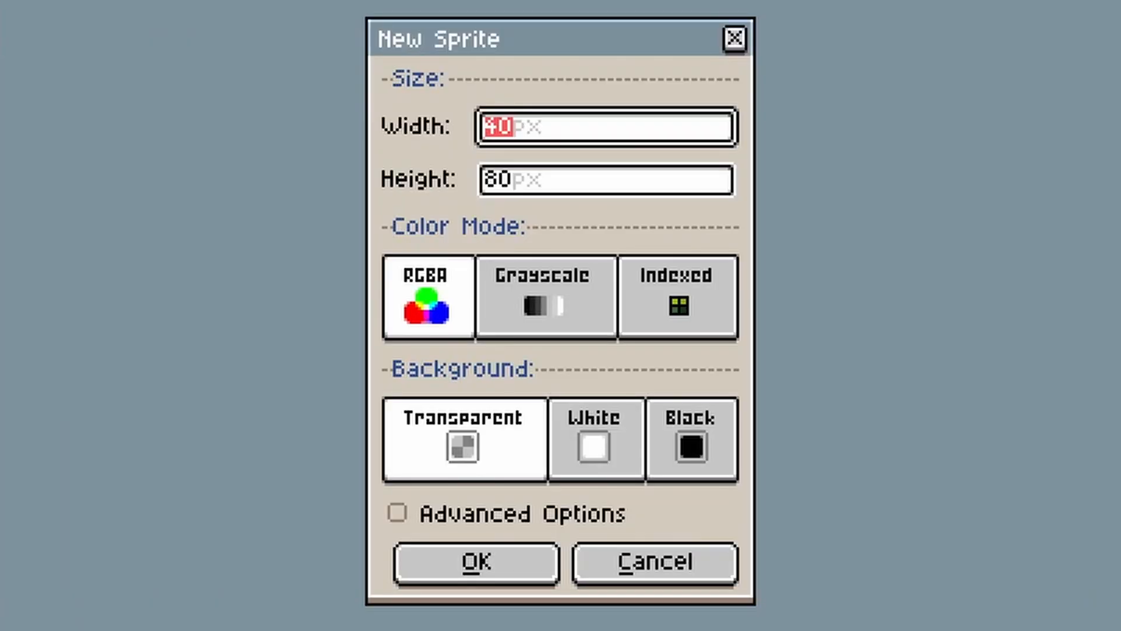
pyautogui.write('320')
pyautogui.press('Tab')
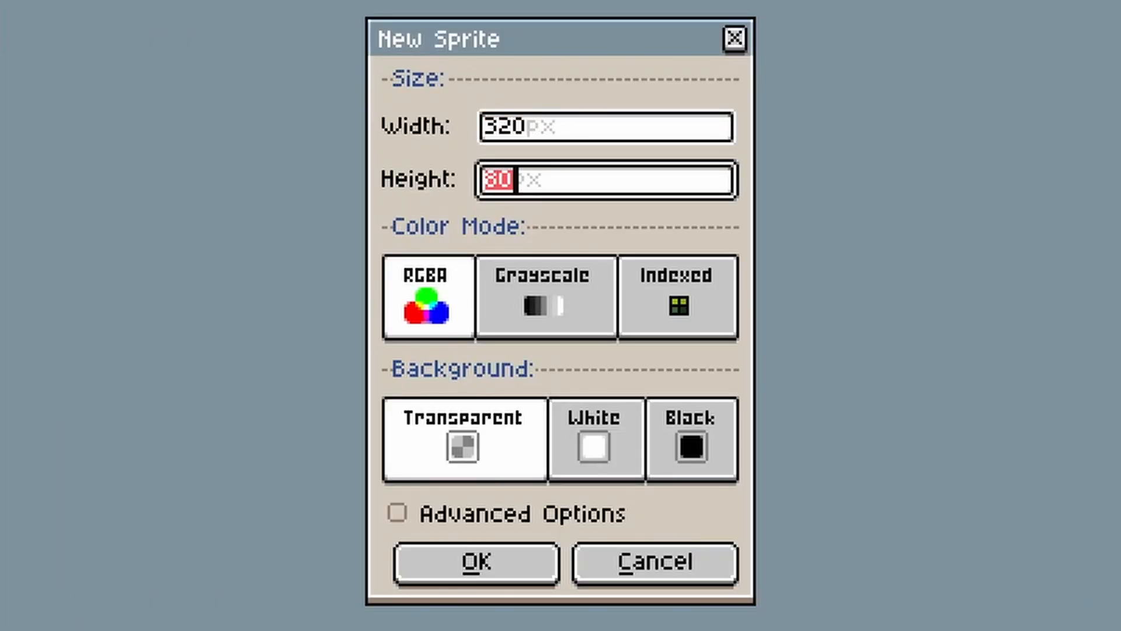
pyautogui.write('224')
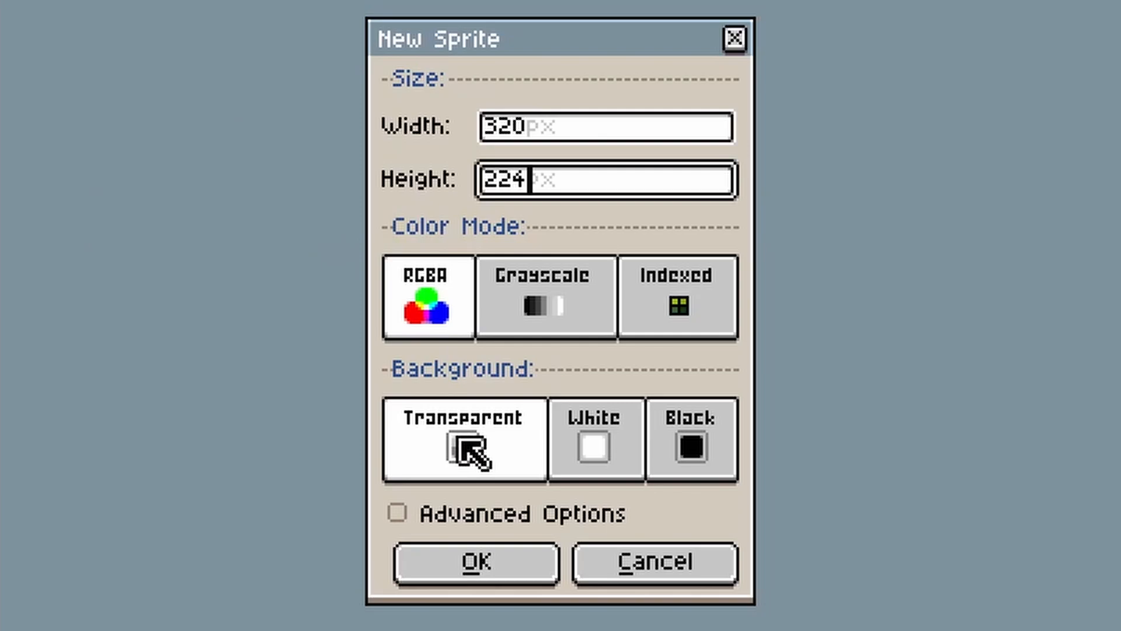
pyautogui.click(514, 575)
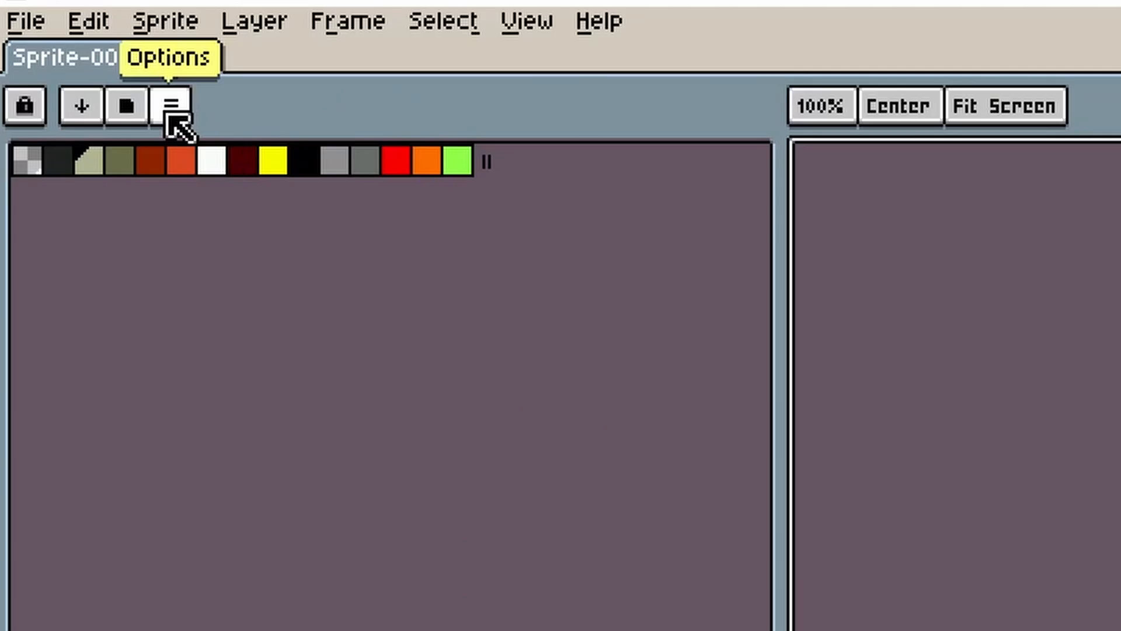
# Step: Load the Sega Genesis.pal palette from the palettes folder and save it as the default palette
pyautogui.click(171, 106)
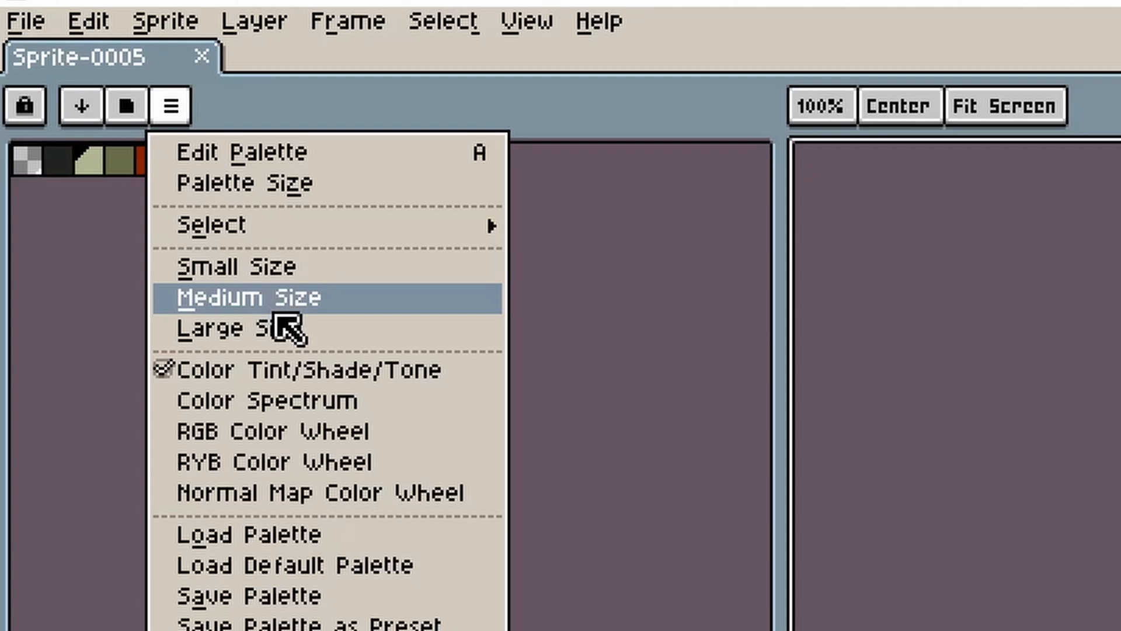
pyautogui.click(342, 546)
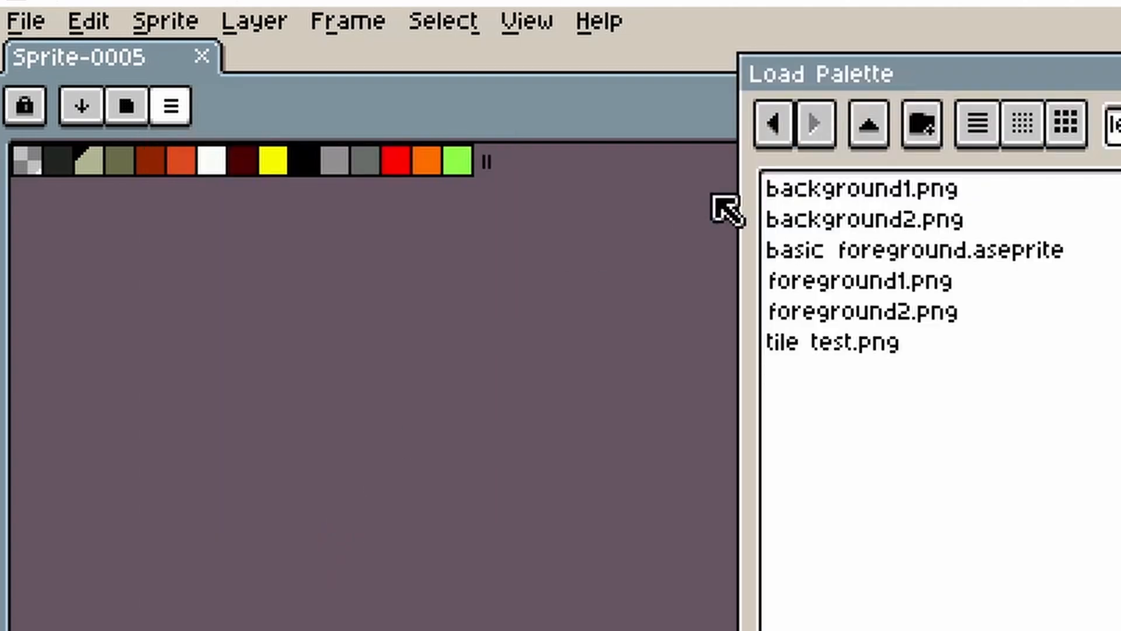
pyautogui.click(876, 123)
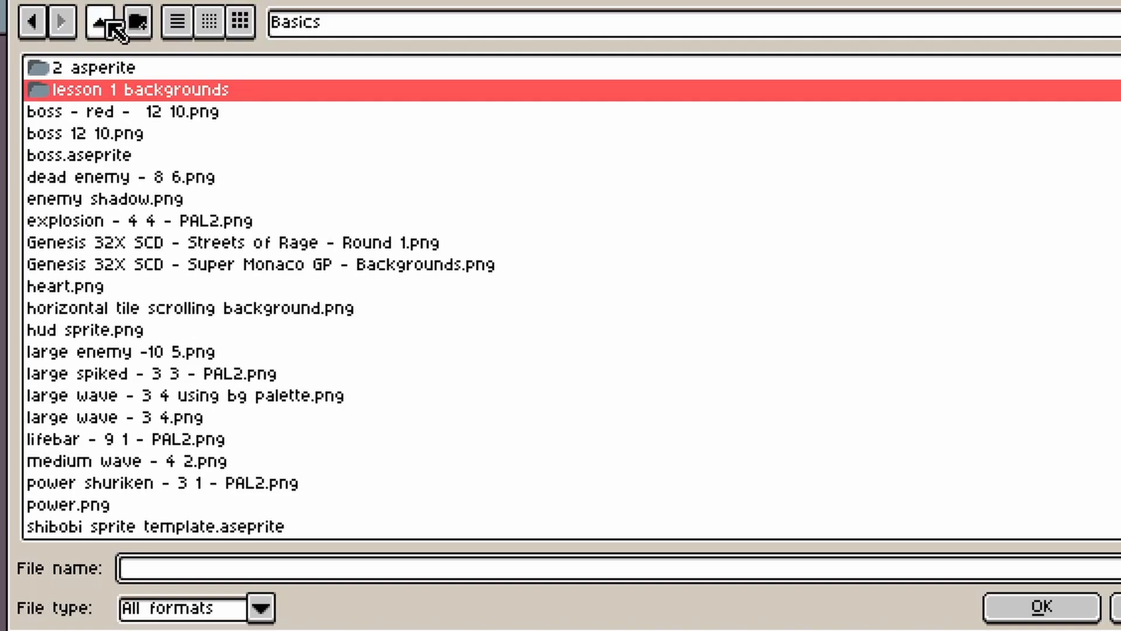
pyautogui.click(109, 23)
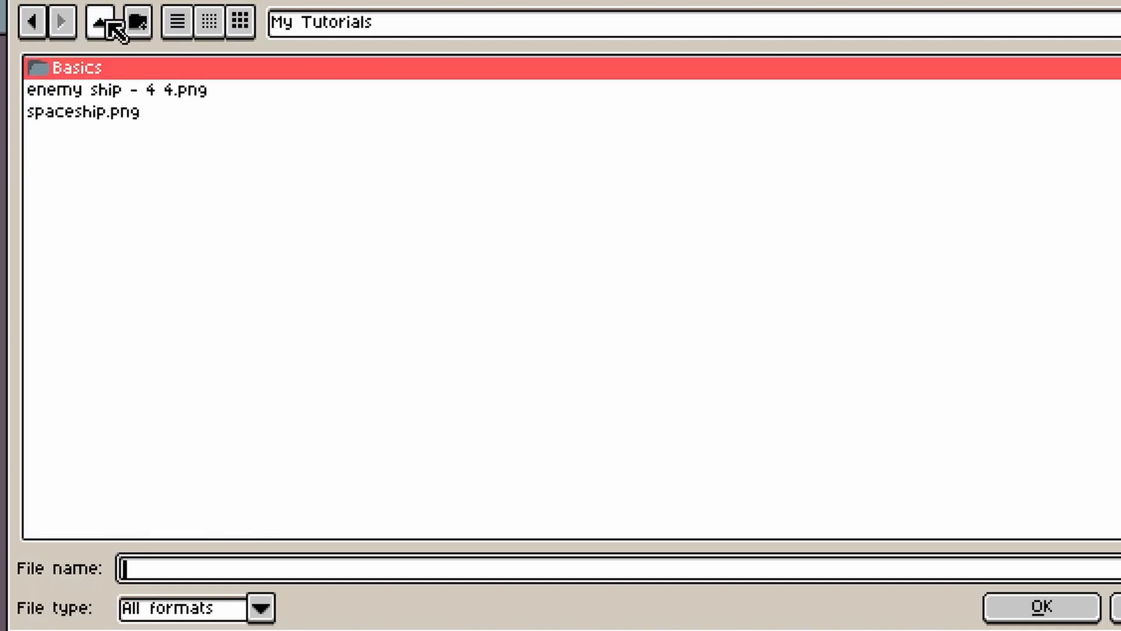
pyautogui.click(109, 23)
pyautogui.doubleClick(186, 486)
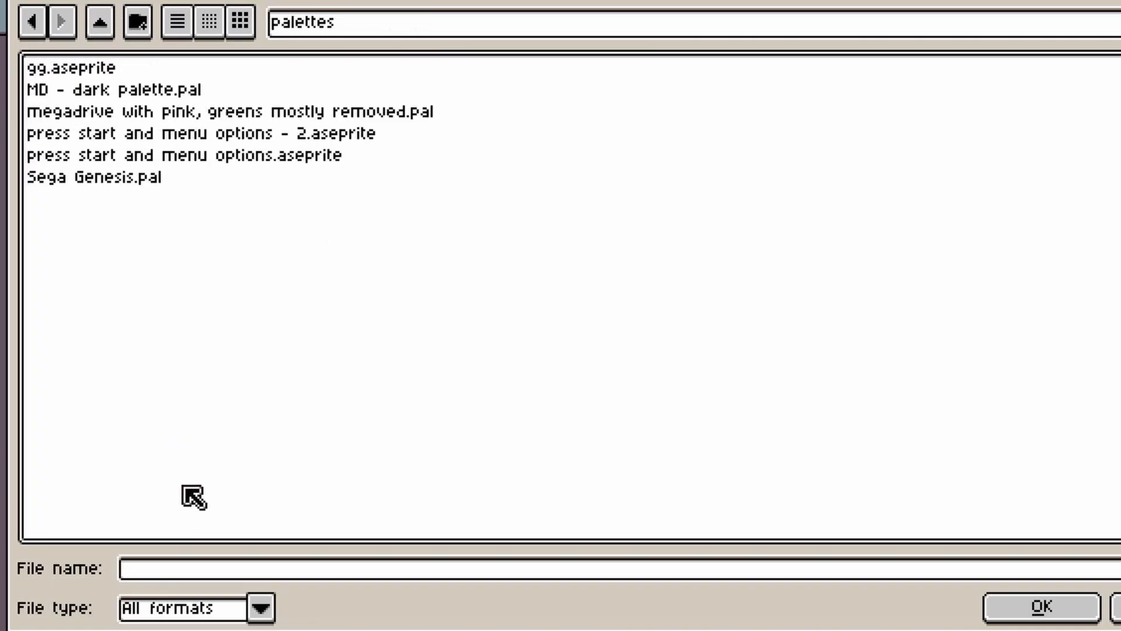
pyautogui.doubleClick(93, 176)
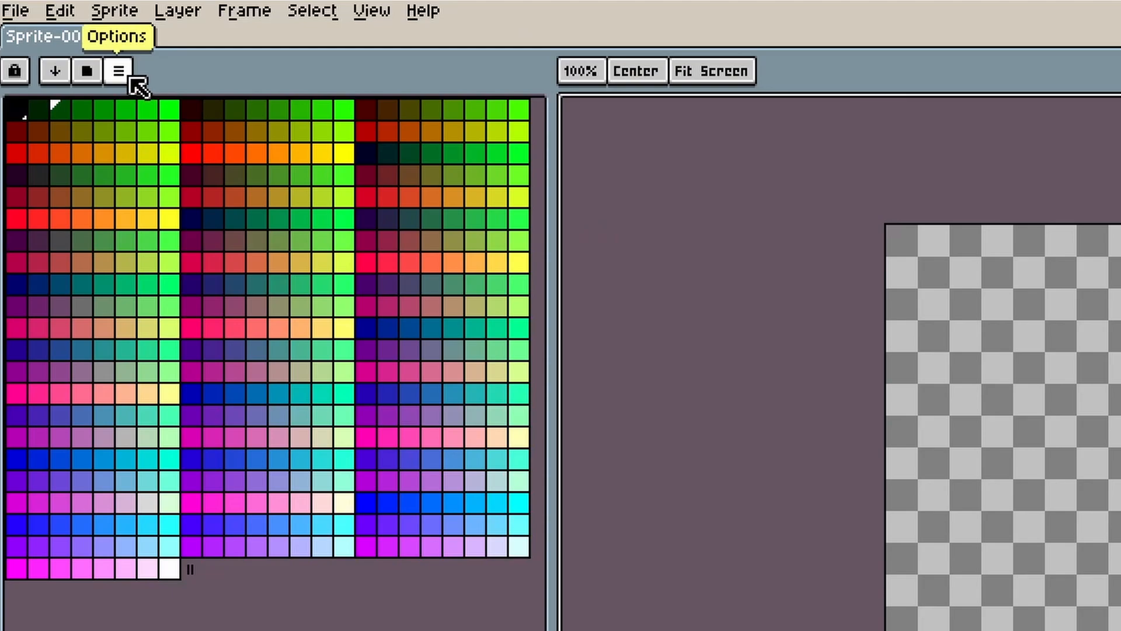
pyautogui.click(130, 77)
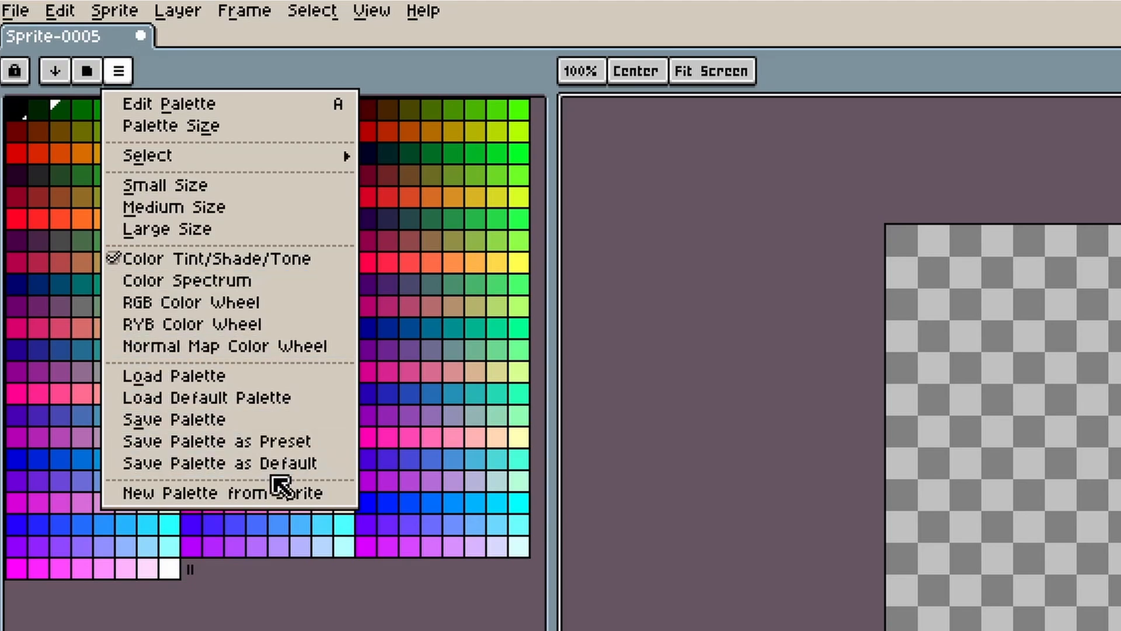
pyautogui.click(267, 465)
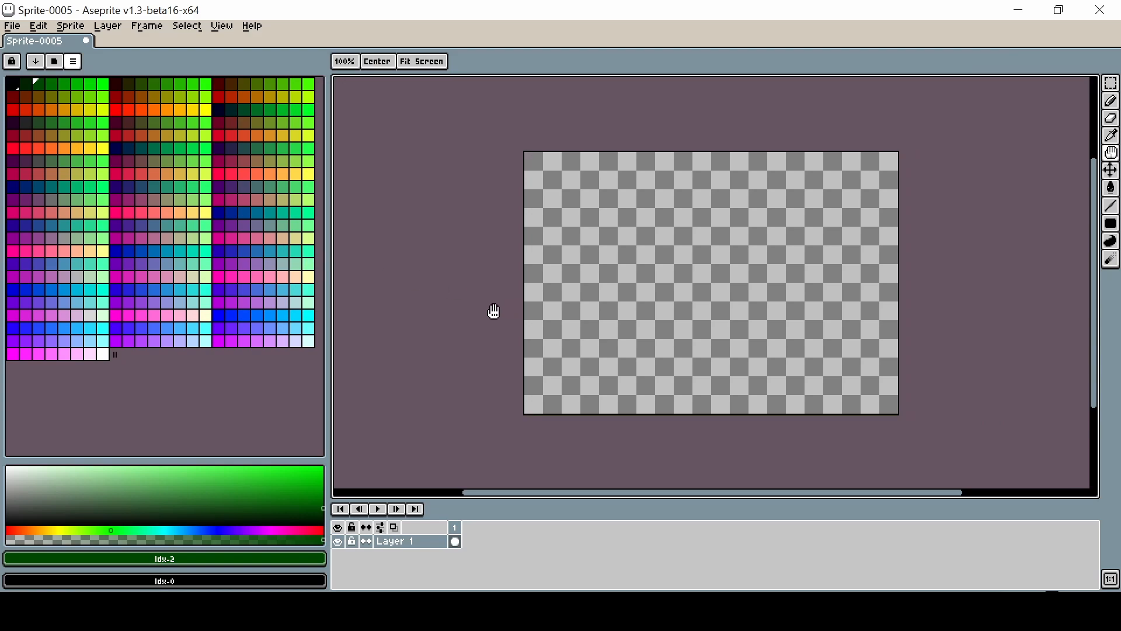
# Step: Choose the muted reddish-brown palette color Idx-227 and the filled rectangle tool
pyautogui.moveTo(594, 328); pyautogui.dragTo(521, 290)
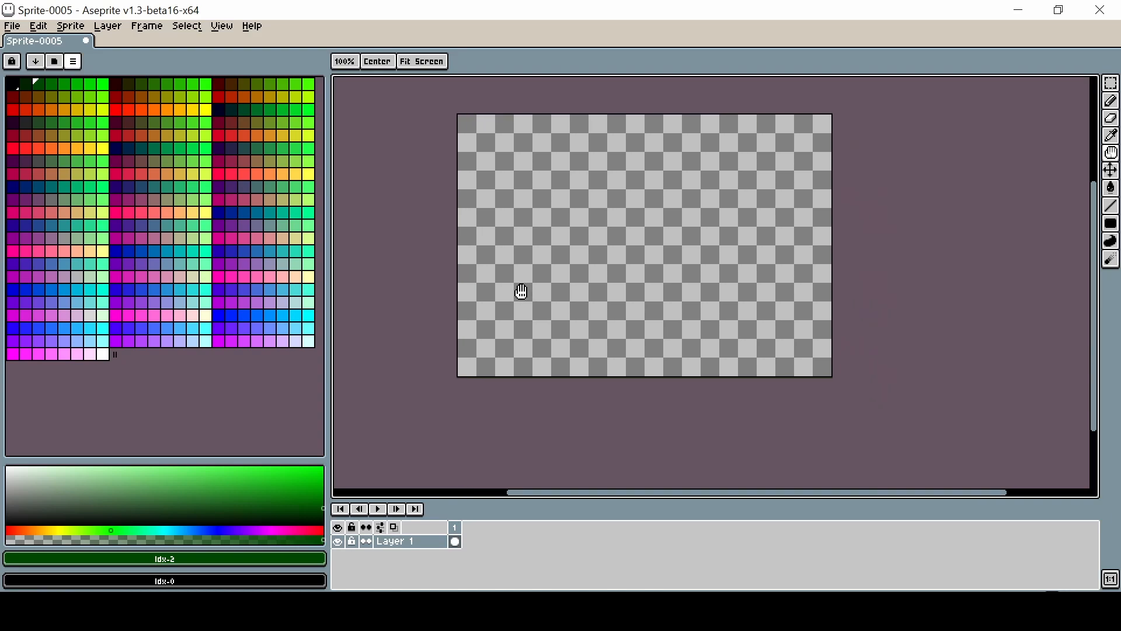
pyautogui.scroll(1, 520, 290)
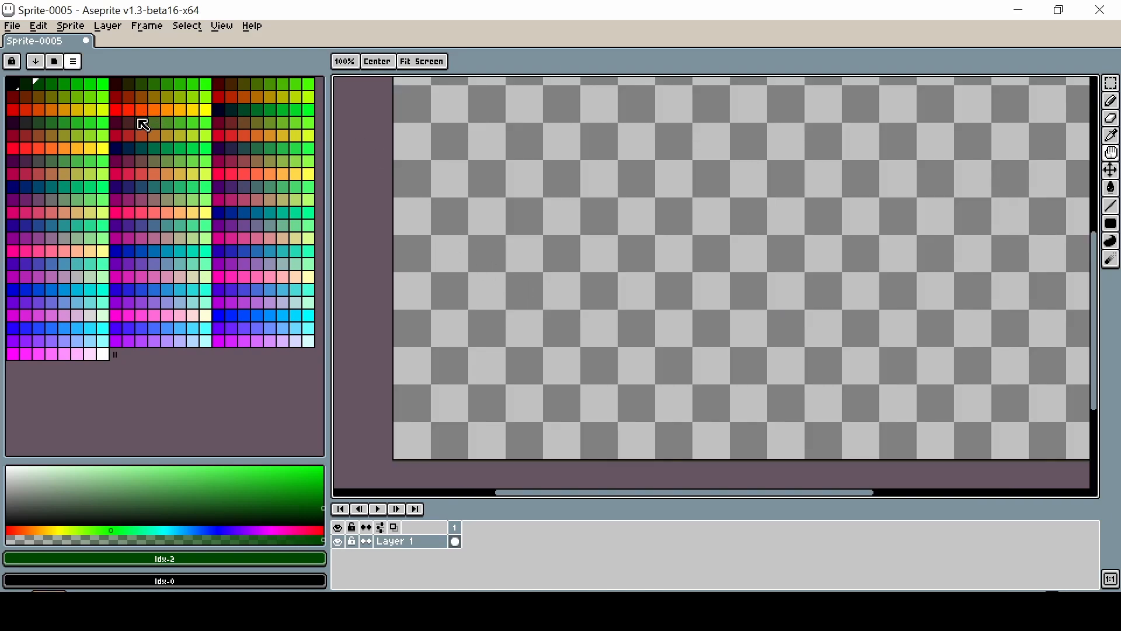
pyautogui.moveTo(499, 295); pyautogui.dragTo(463, 296)
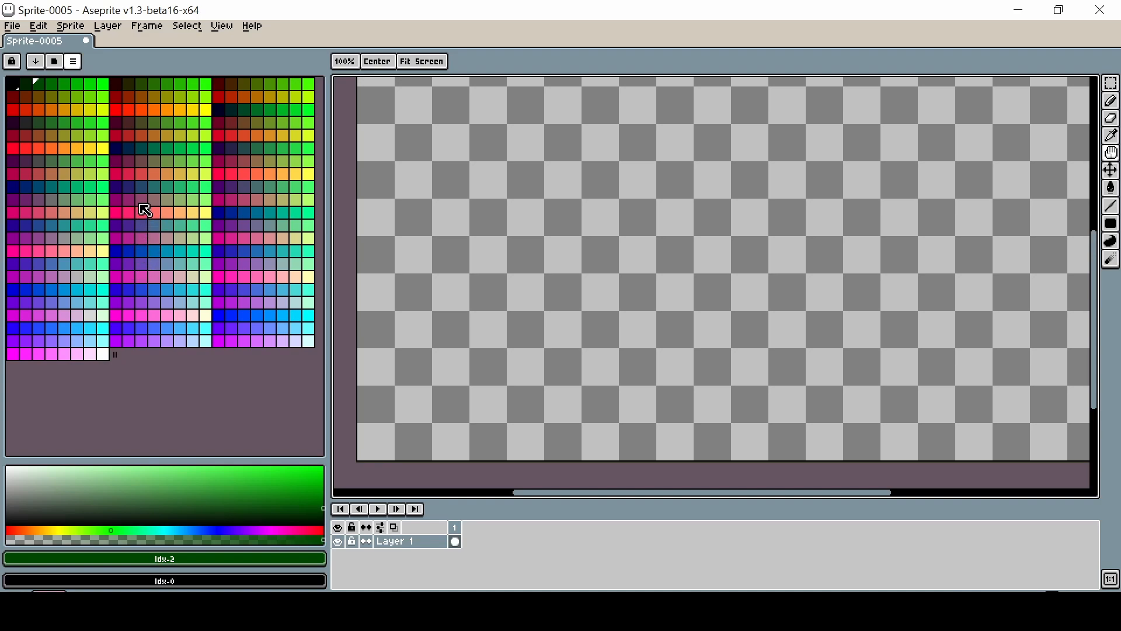
pyautogui.click(154, 200)
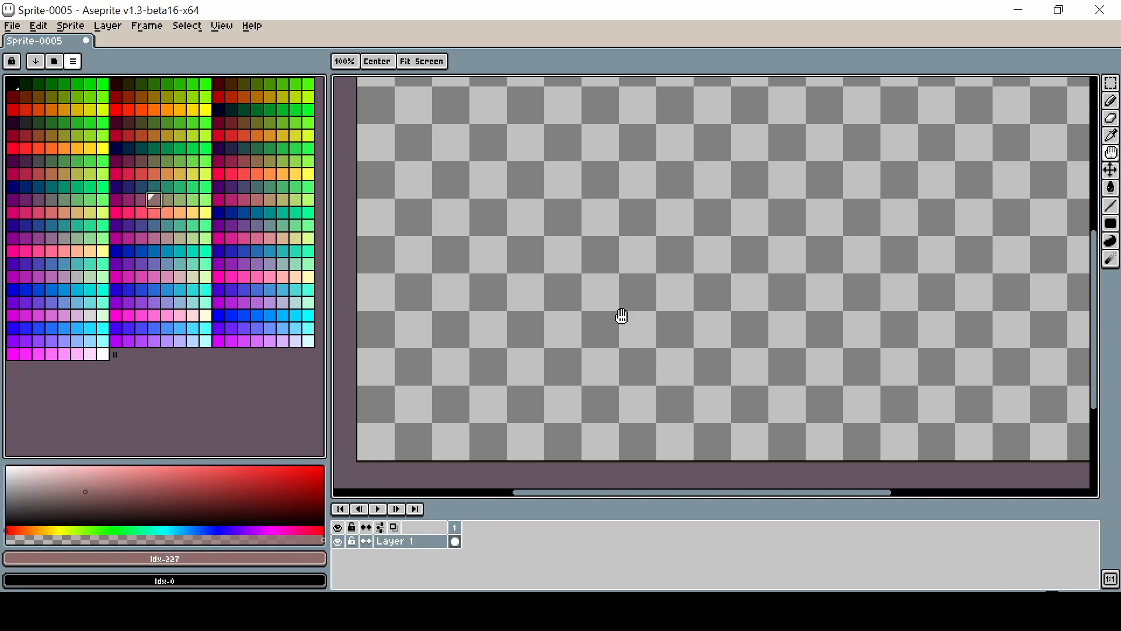
pyautogui.click(1112, 225)
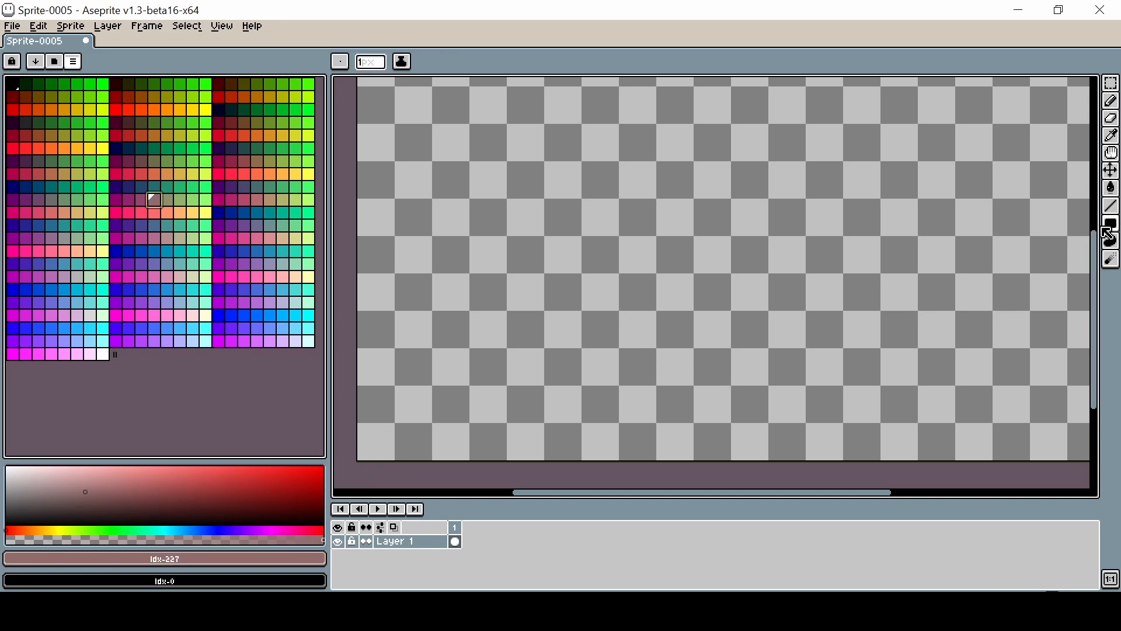
# Step: Set the canvas grid to a width and height of 8 px at origin 0, 0
pyautogui.scroll(1, 528, 259)
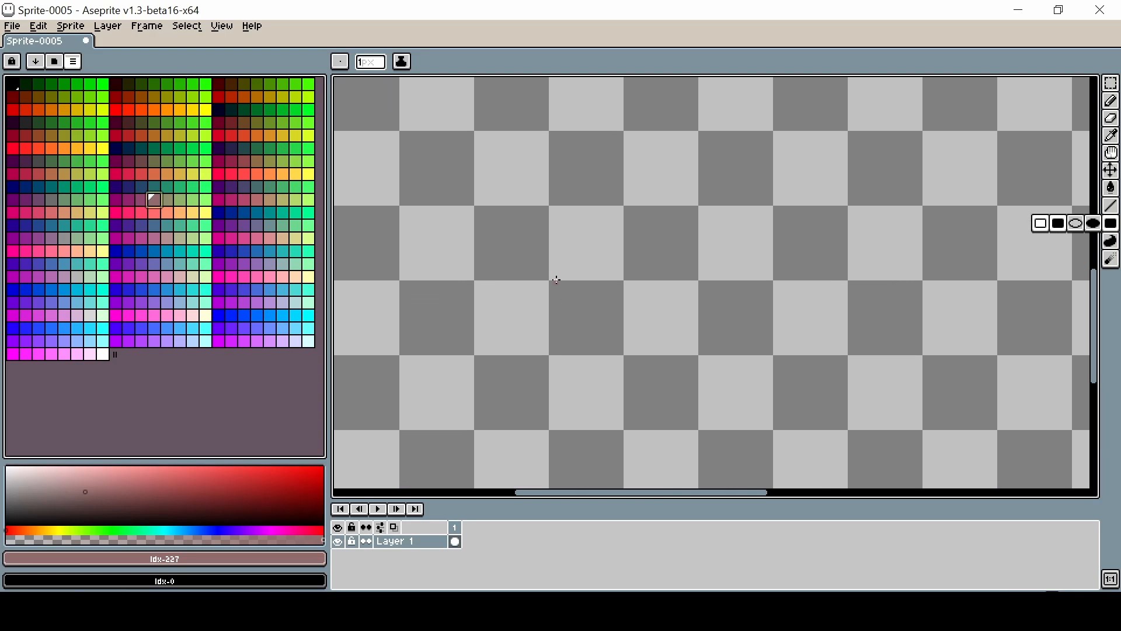
pyautogui.scroll(-3, 557, 274)
pyautogui.scroll(2, 570, 353)
pyautogui.scroll(-2, 585, 420)
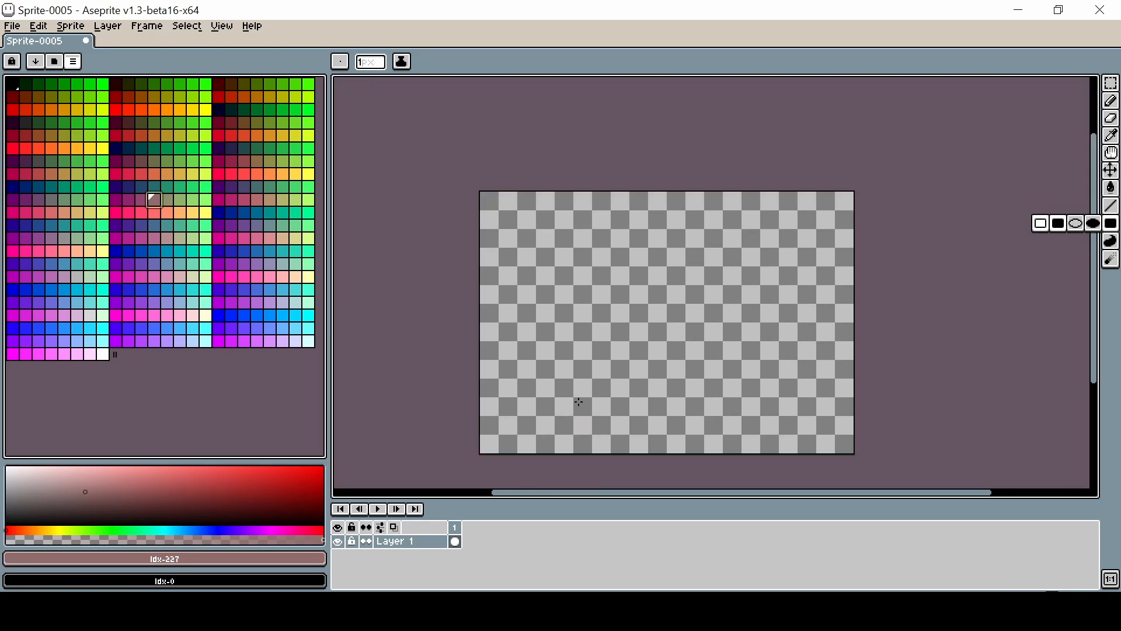
pyautogui.scroll(2, 578, 401)
pyautogui.scroll(2, 569, 394)
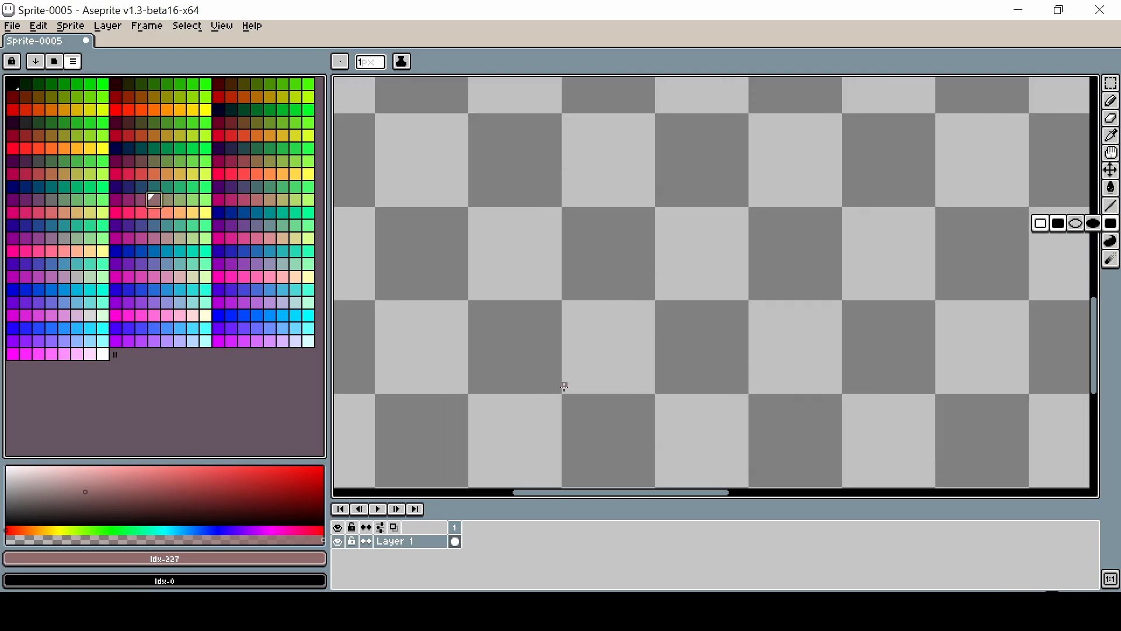
pyautogui.click(226, 28)
pyautogui.moveTo(279, 91)
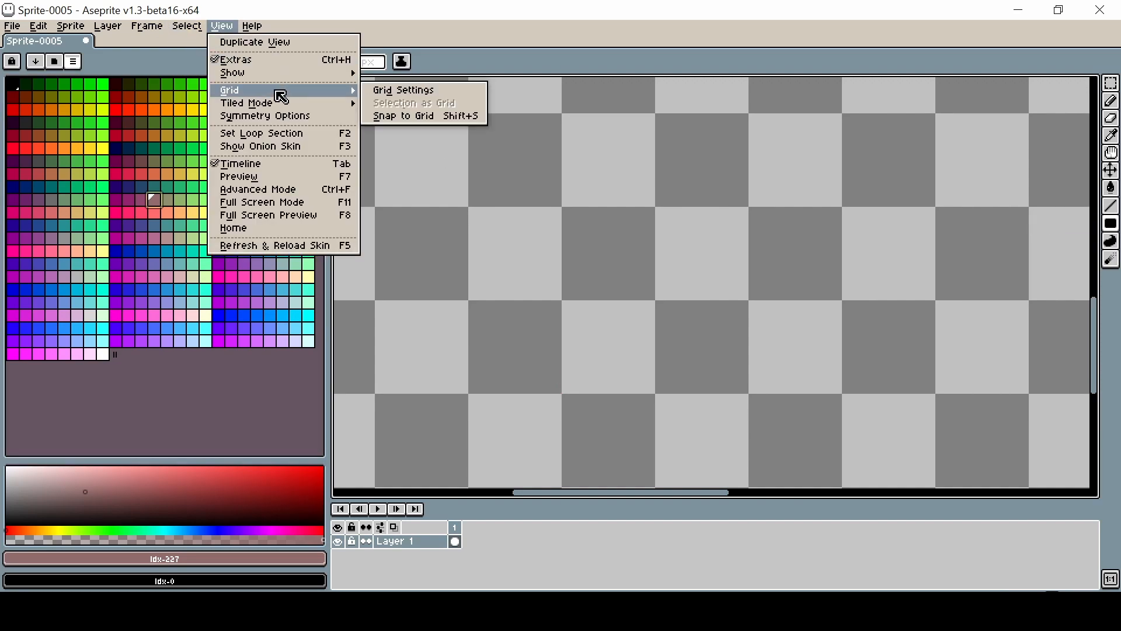
pyautogui.click(387, 92)
pyautogui.press('Tab')
pyautogui.press('Tab')
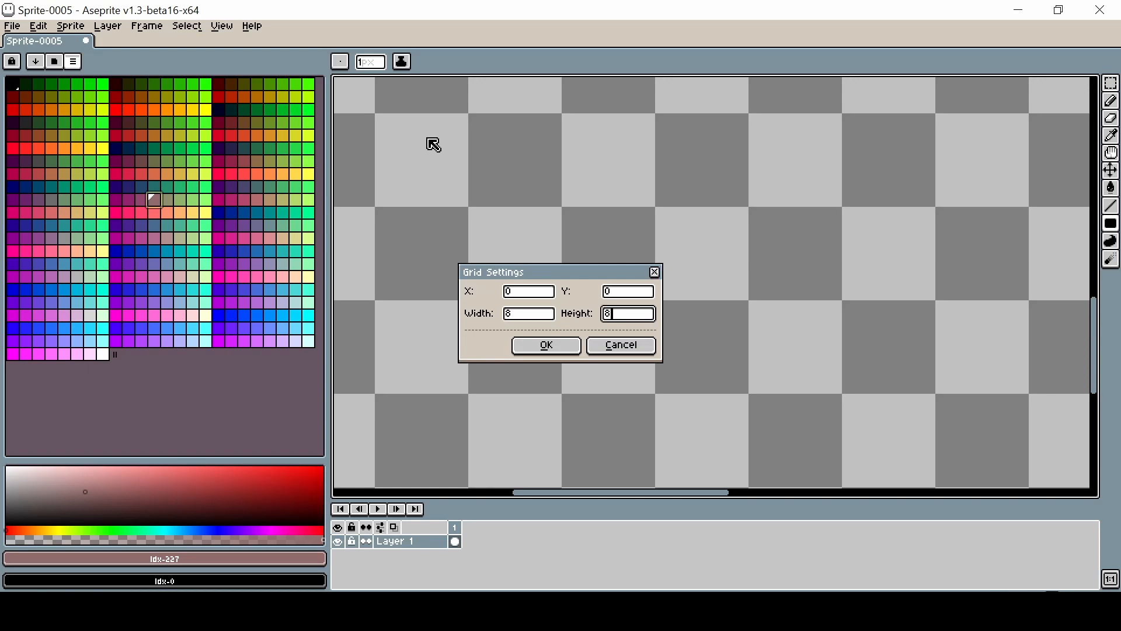
pyautogui.write('8')
pyautogui.press('Return')
pyautogui.scroll(-5, 628, 476)
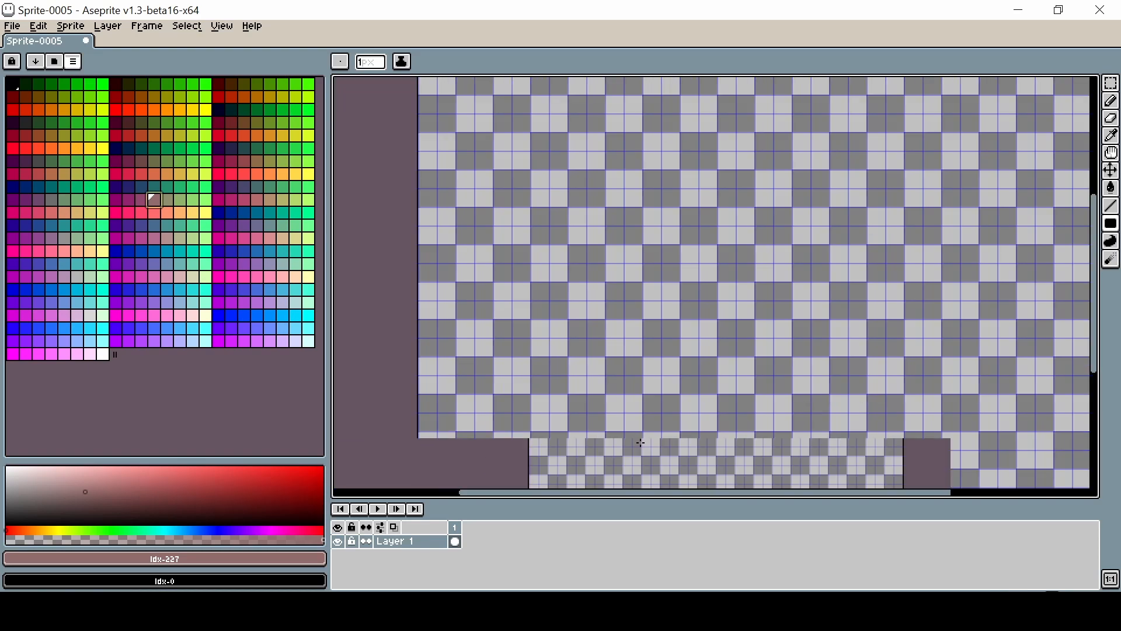
# Step: Draw a grid-aligned, filled reddish-brown tree trunk about 16 px wide and 48 px high in the lower part of the canvas
pyautogui.scroll(4, 637, 443)
pyautogui.moveTo(638, 444); pyautogui.dragTo(629, 375)
pyautogui.scroll(2, 613, 377)
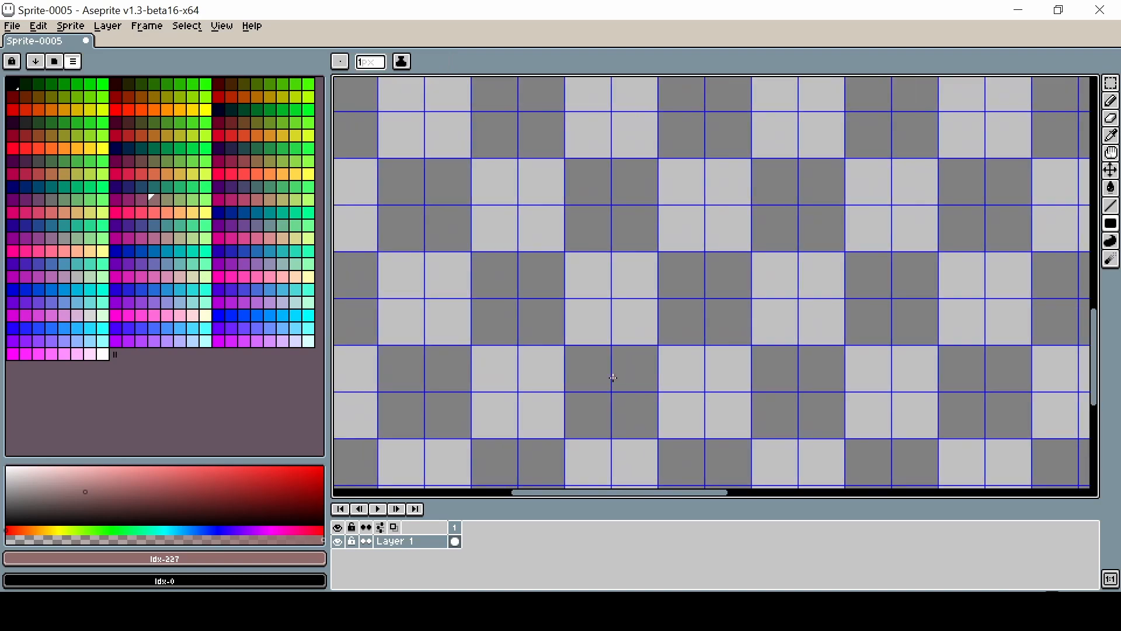
pyautogui.scroll(2, 559, 332)
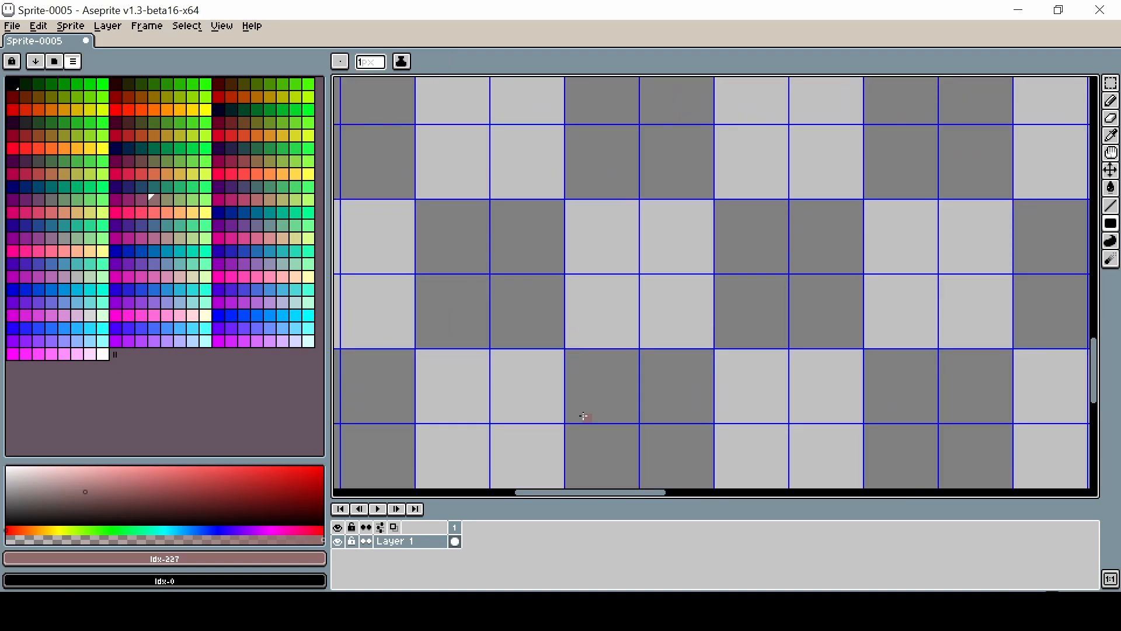
pyautogui.moveTo(565, 343)
pyautogui.mouseDown()
pyautogui.moveTo(672, 123)
pyautogui.moveTo(734, 245)
pyautogui.moveTo(709, 121)
pyautogui.mouseUp()
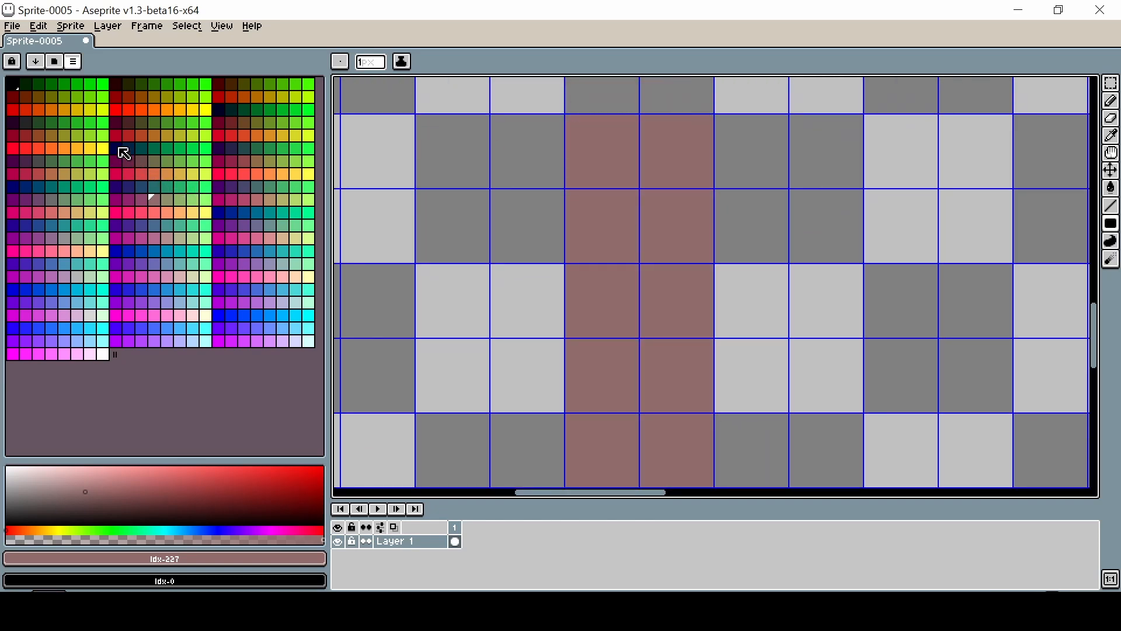
# Step: Draw a filled dark blue (Idx-201) rectangle about 64 × 40 px centered directly above the trunk as the treetop
pyautogui.click(129, 186)
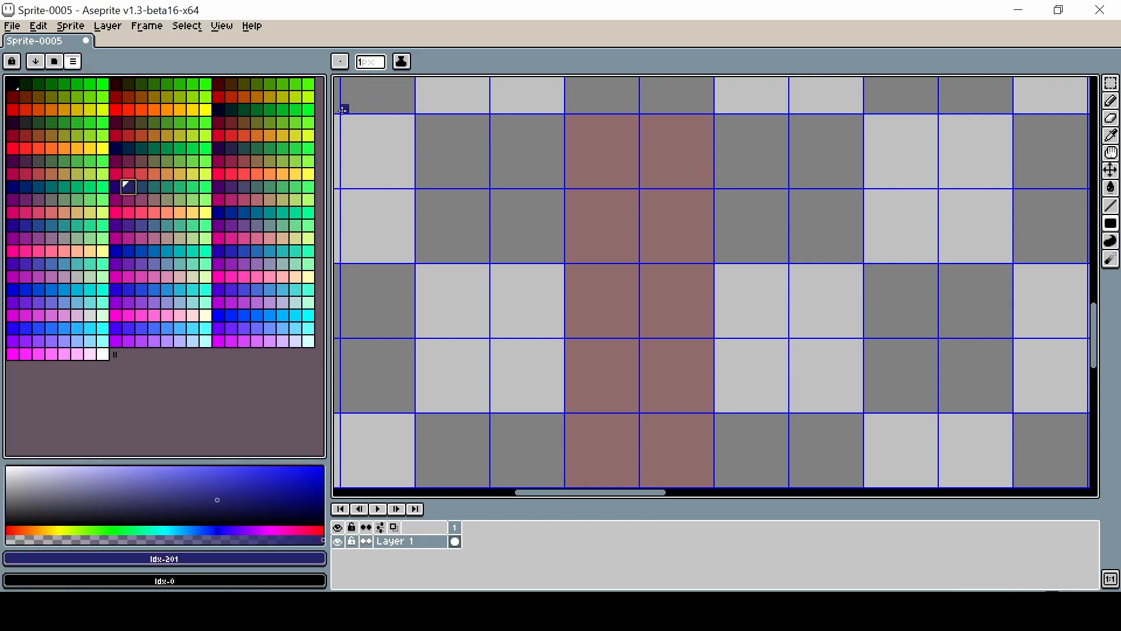
pyautogui.moveTo(342, 107); pyautogui.dragTo(935, 105)
pyautogui.scroll(-6, 868, 283)
pyautogui.scroll(2, 826, 368)
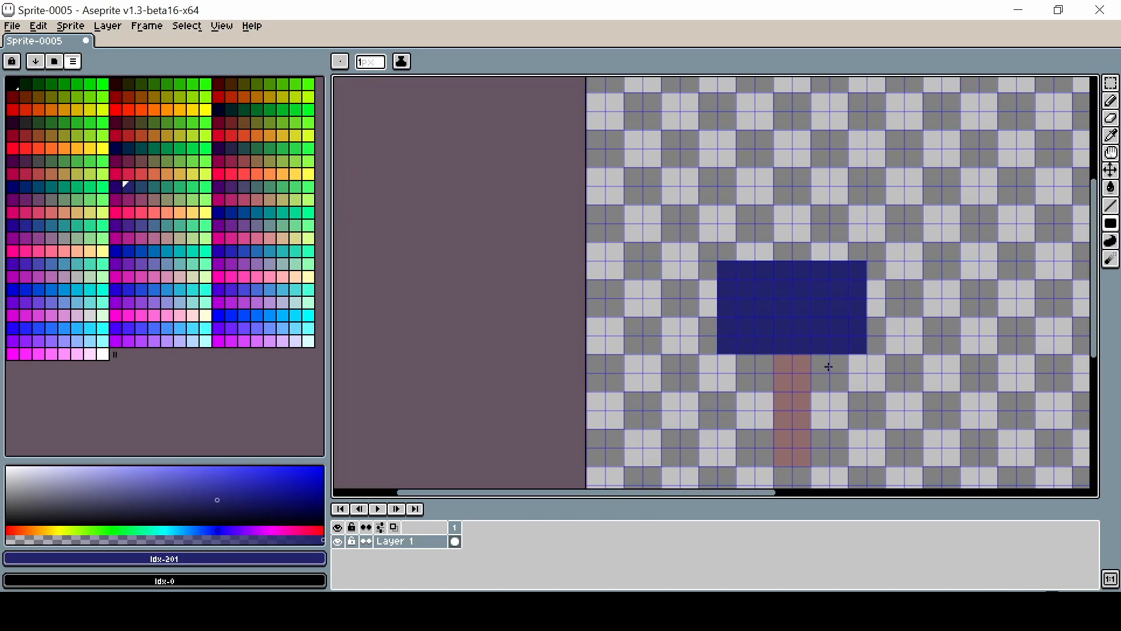
# Step: Select the whole tree and place a copy of it about 128 px to its right at the same height
pyautogui.press('space')
pyautogui.moveTo(826, 393); pyautogui.dragTo(650, 200)
pyautogui.moveTo(595, 133); pyautogui.dragTo(594, 205)
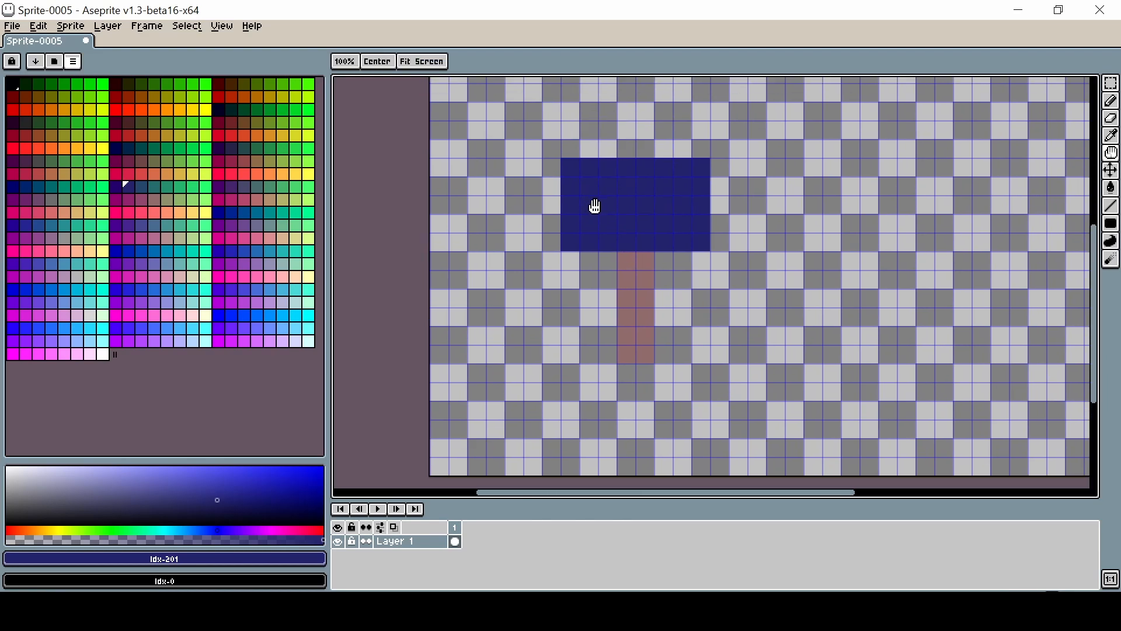
pyautogui.scroll(2, 593, 205)
pyautogui.scroll(1, 567, 161)
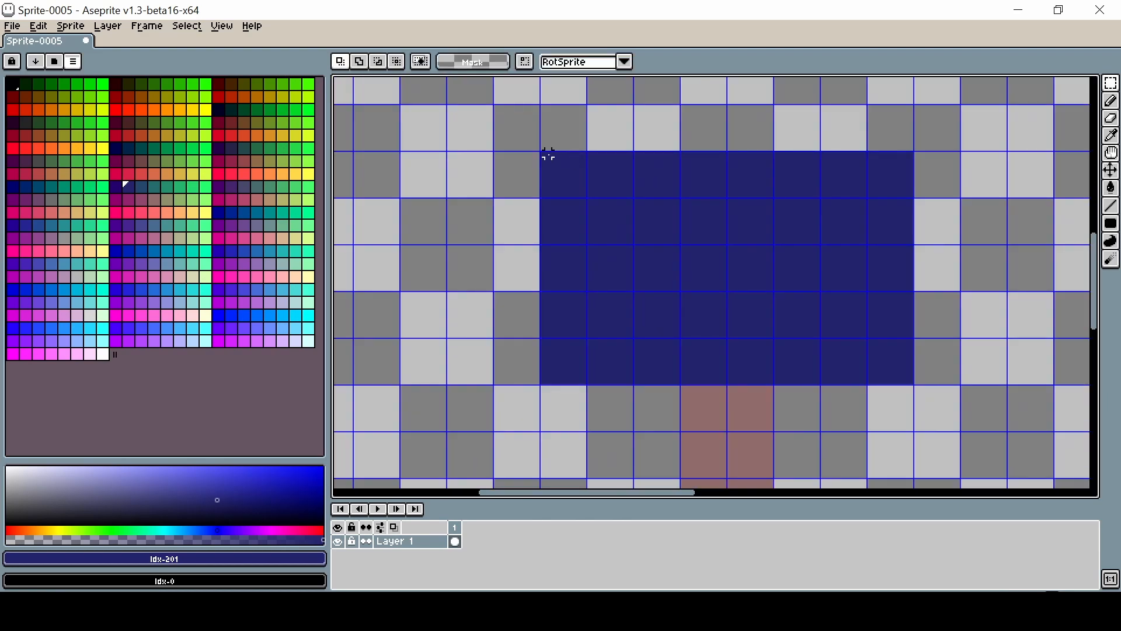
pyautogui.moveTo(542, 153); pyautogui.dragTo(908, 319)
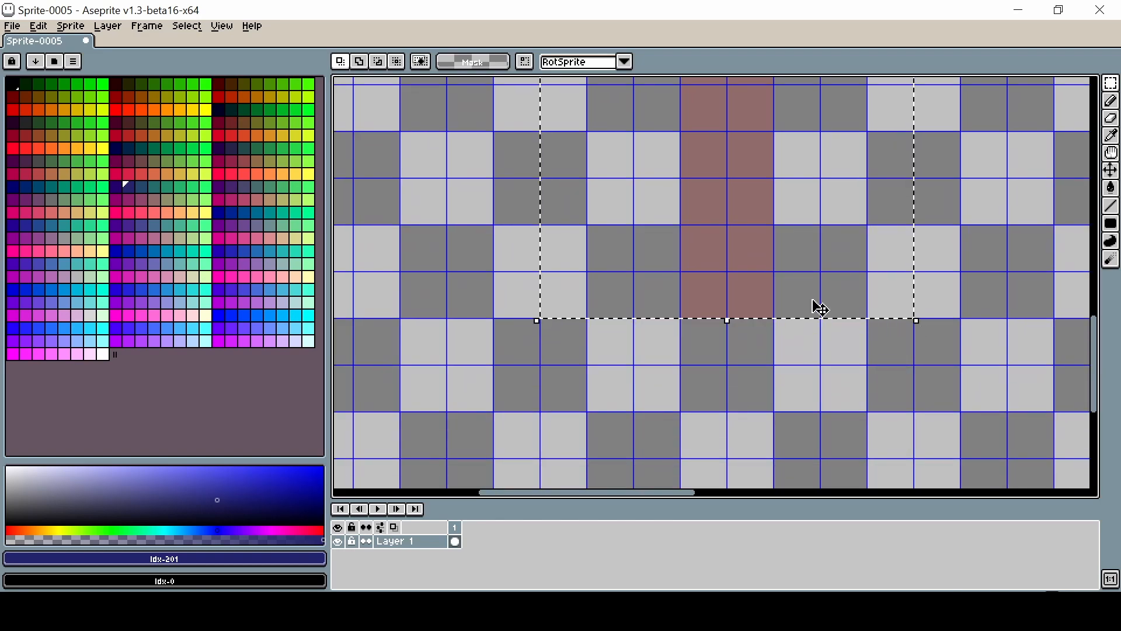
pyautogui.moveTo(703, 291); pyautogui.dragTo(1067, 295)
pyautogui.scroll(-4, 882, 272)
pyautogui.click(875, 268)
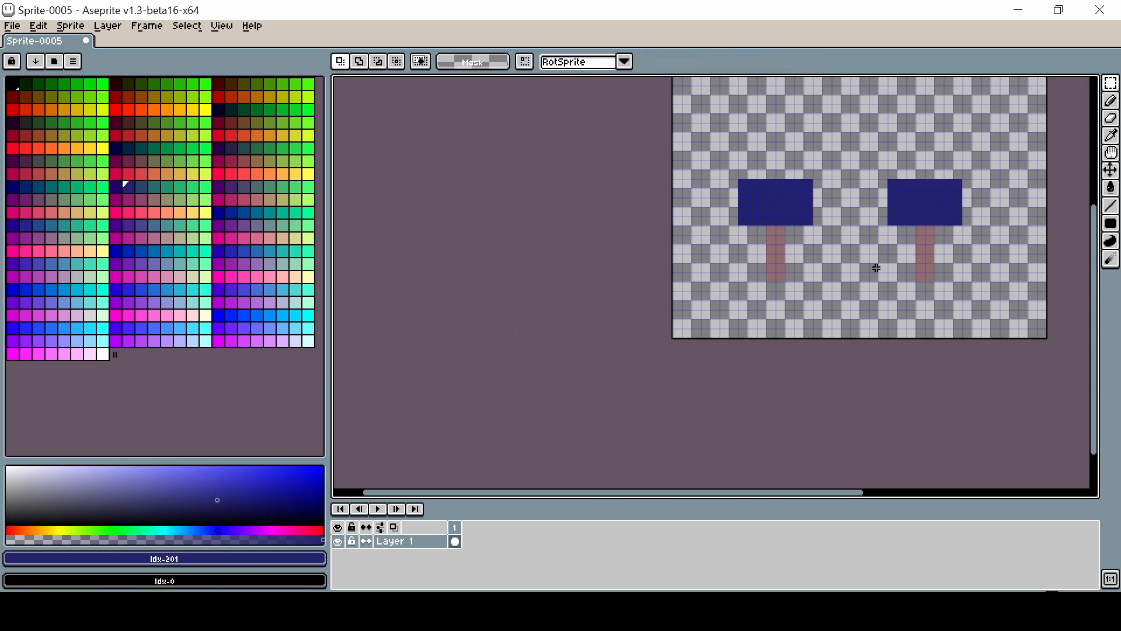
pyautogui.moveTo(850, 242); pyautogui.dragTo(661, 296)
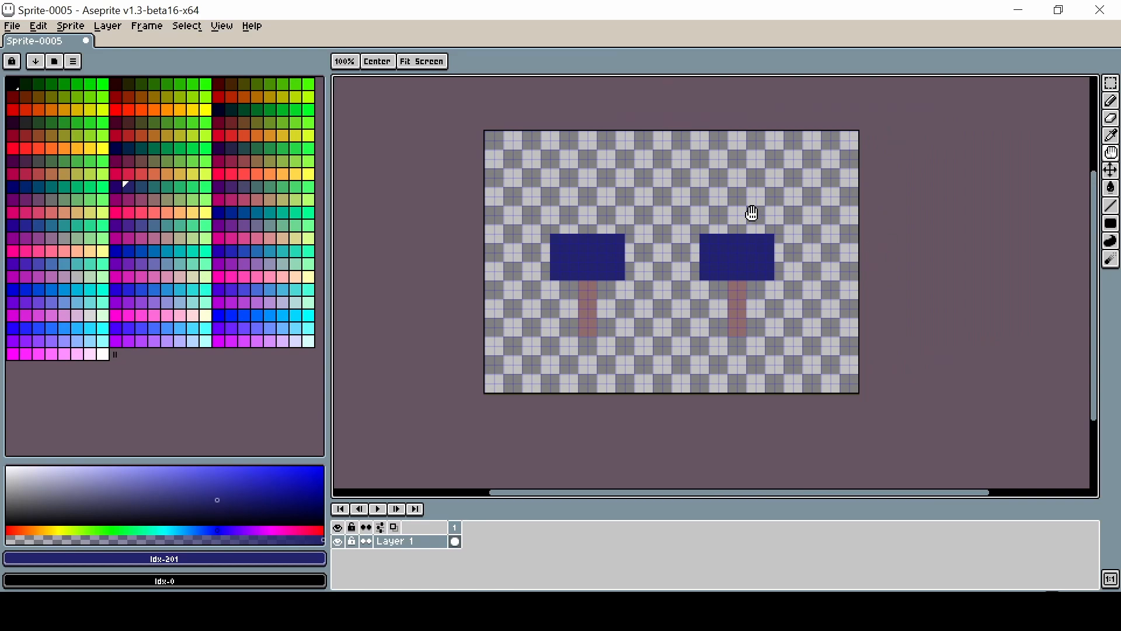
# Step: Generate a new palette from the colors used in the sprite
pyautogui.click(73, 61)
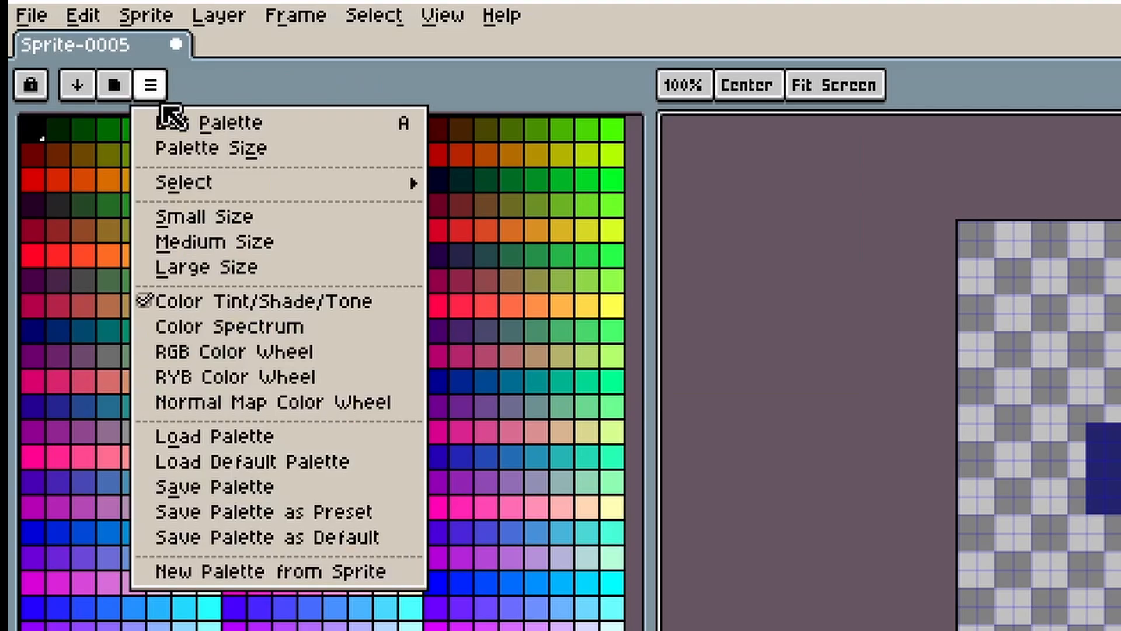
pyautogui.click(355, 575)
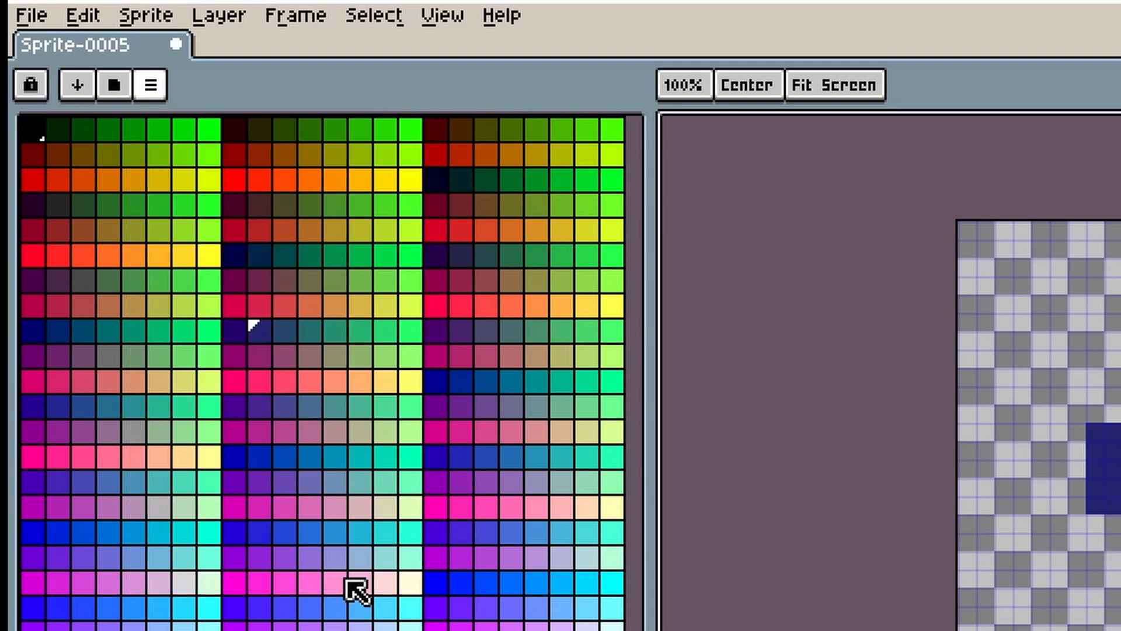
pyautogui.press('Return')
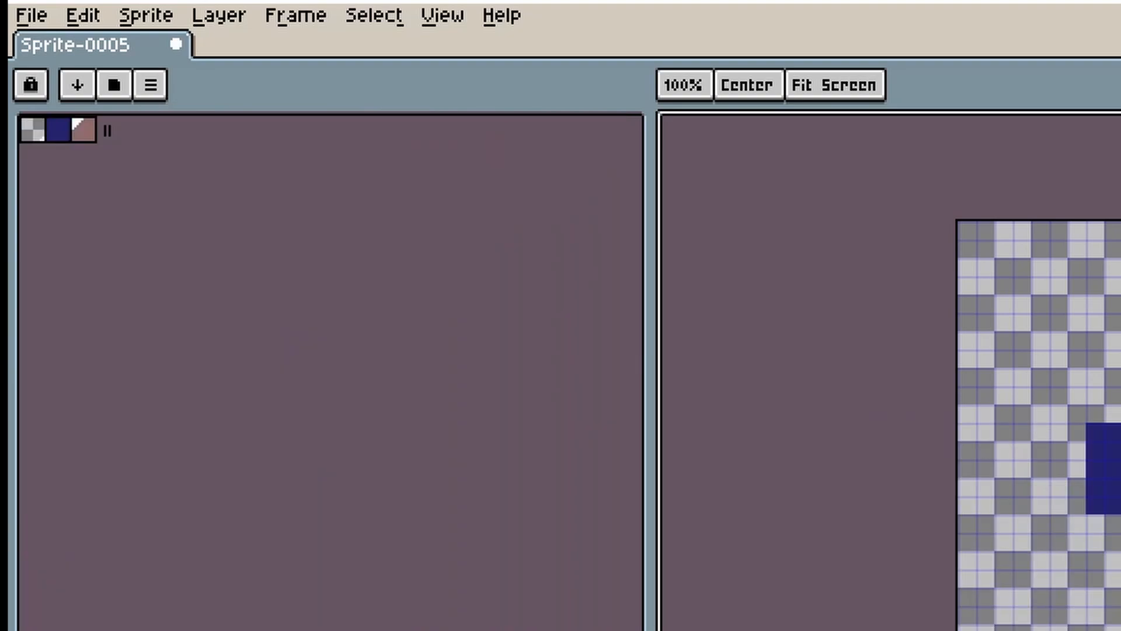
# Step: Convert the tree sprite's color mode to Indexed
pyautogui.scroll(3, 891, 373)
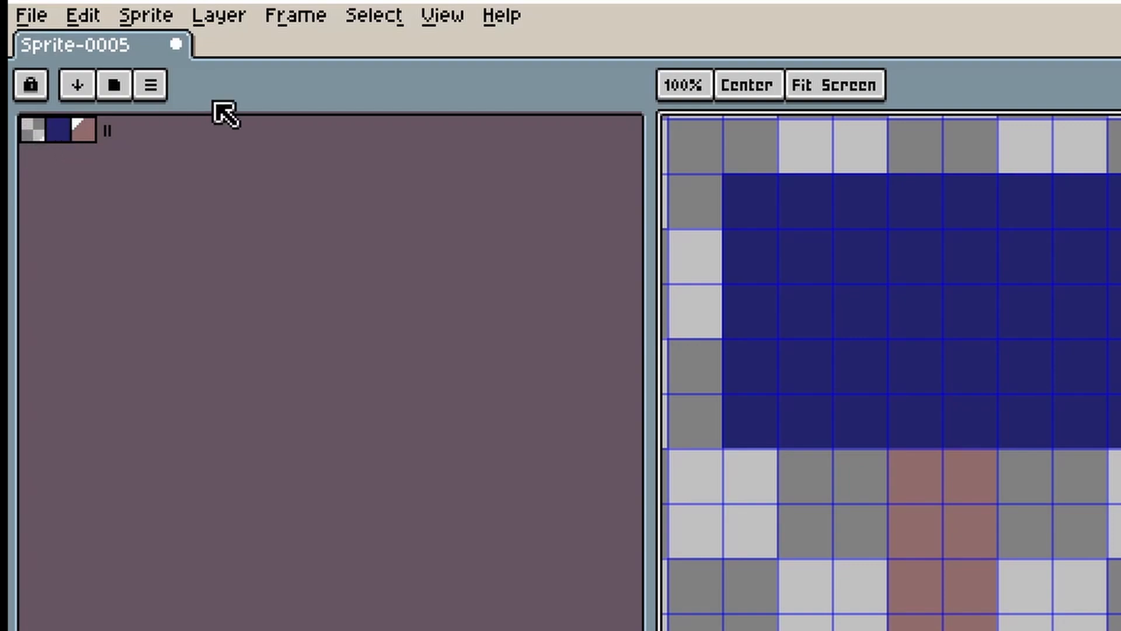
pyautogui.click(164, 17)
pyautogui.moveTo(195, 88)
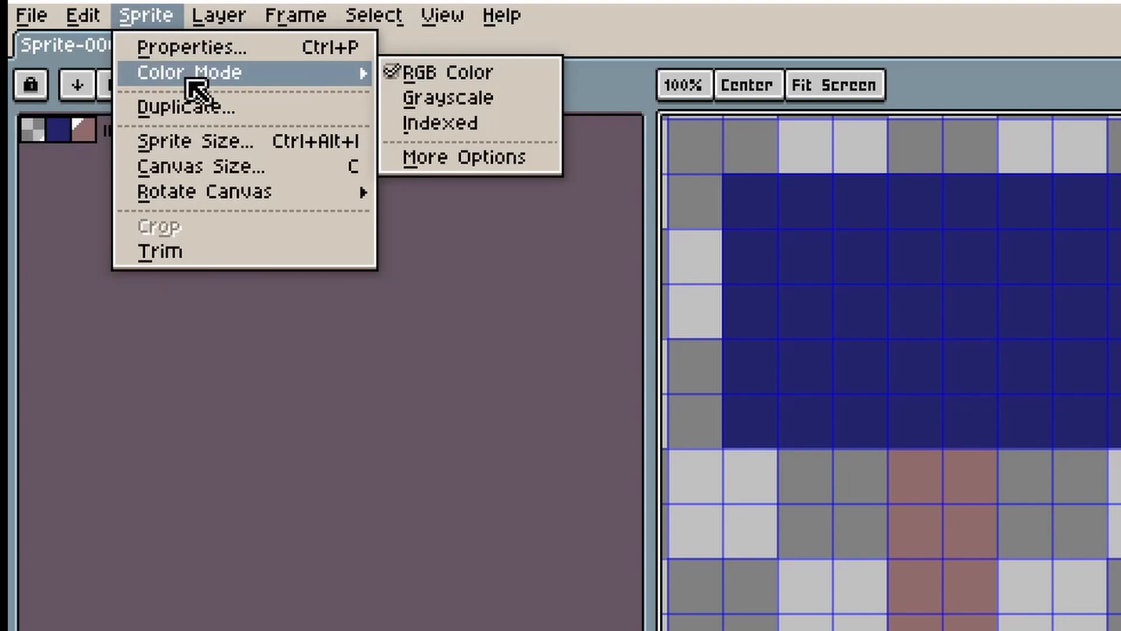
pyautogui.click(476, 125)
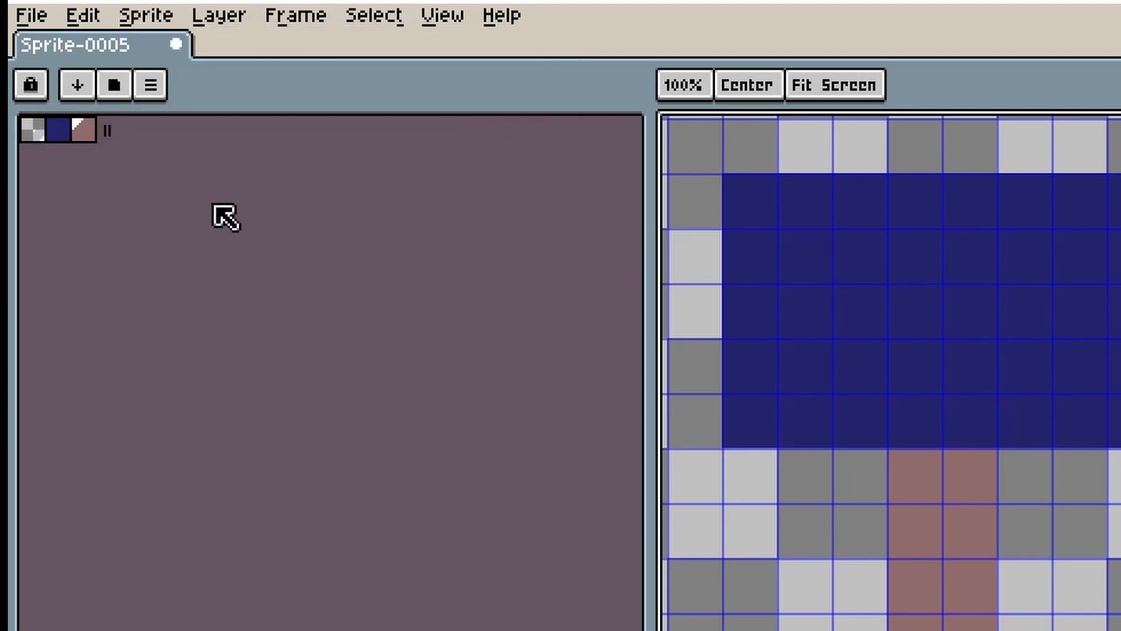
# Step: Save the tree sprite in the res folder as a PNG file named "basic foreground"
pyautogui.click(33, 24)
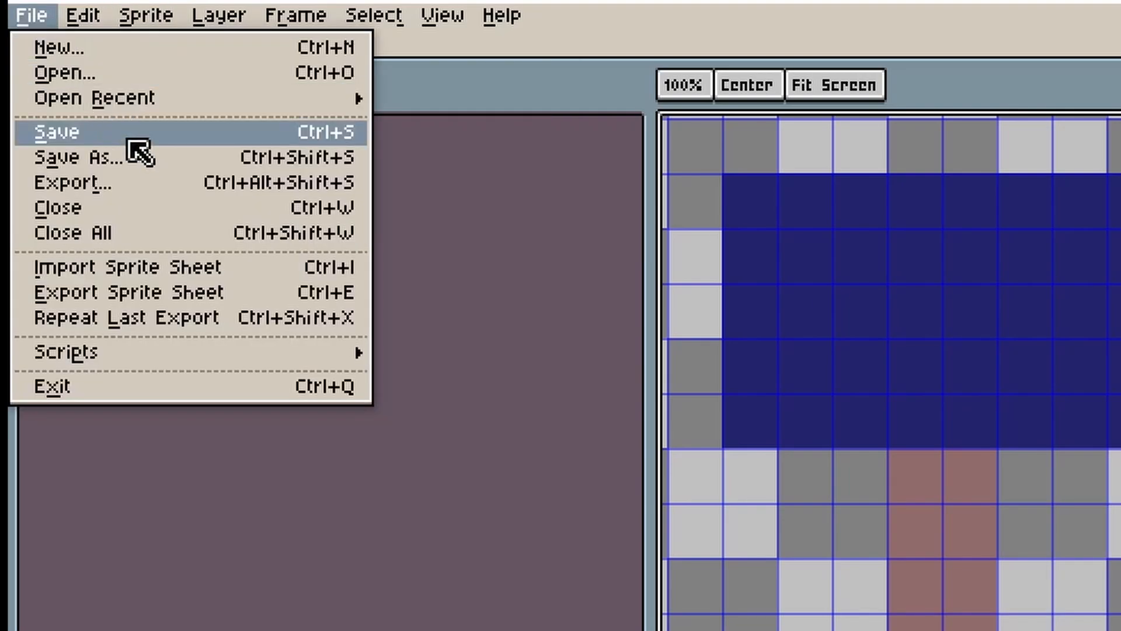
pyautogui.click(143, 157)
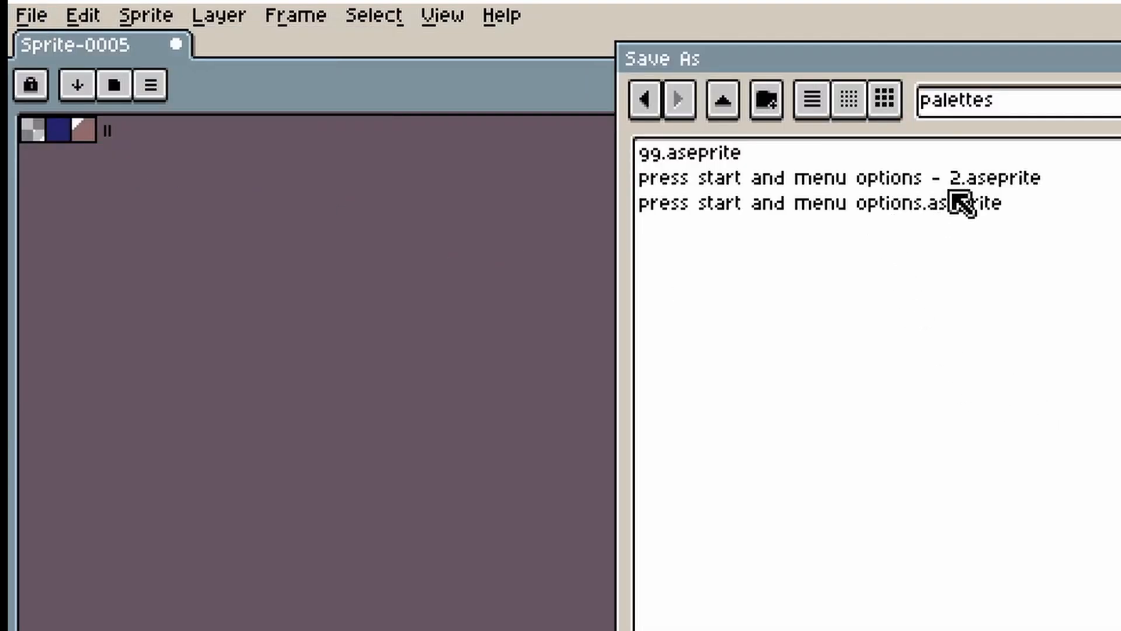
pyautogui.click(731, 107)
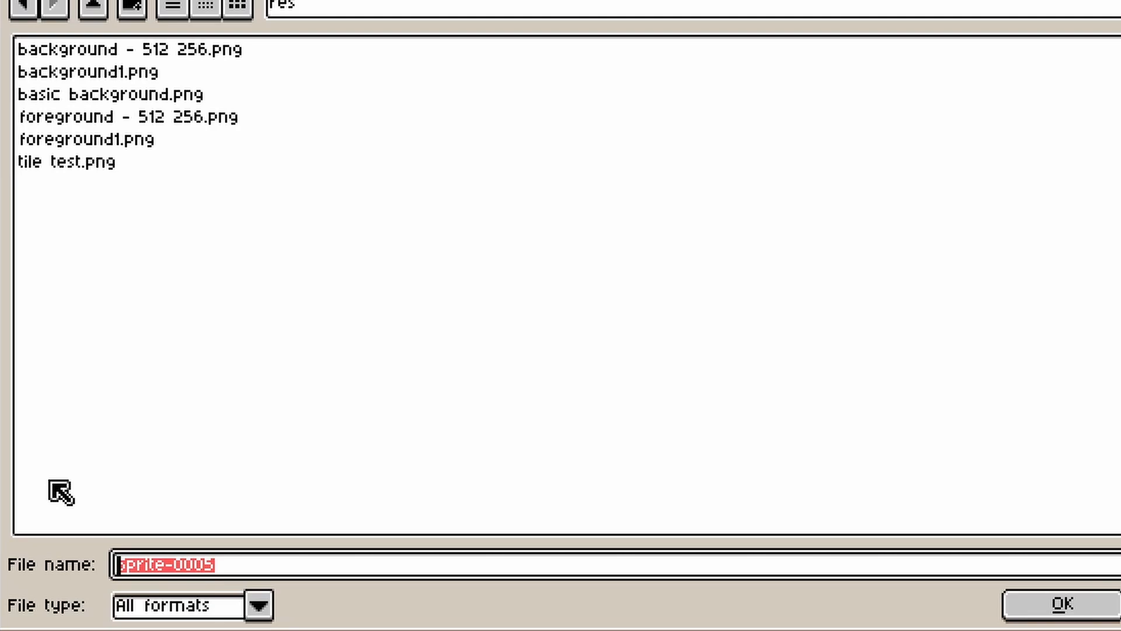
pyautogui.write('basic foreground')
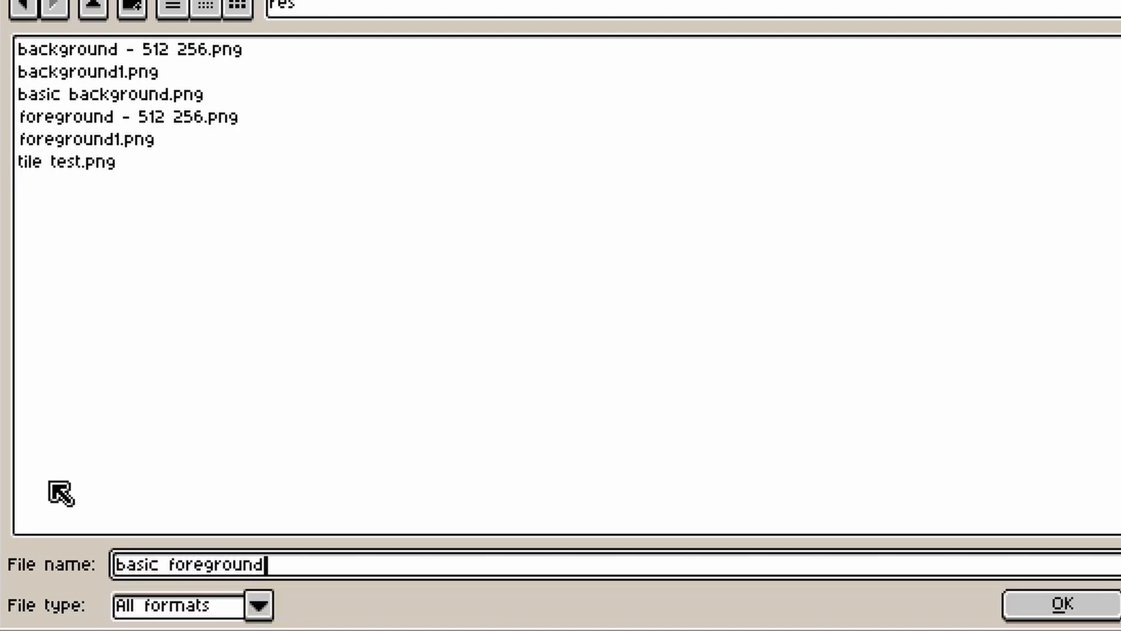
pyautogui.click(255, 610)
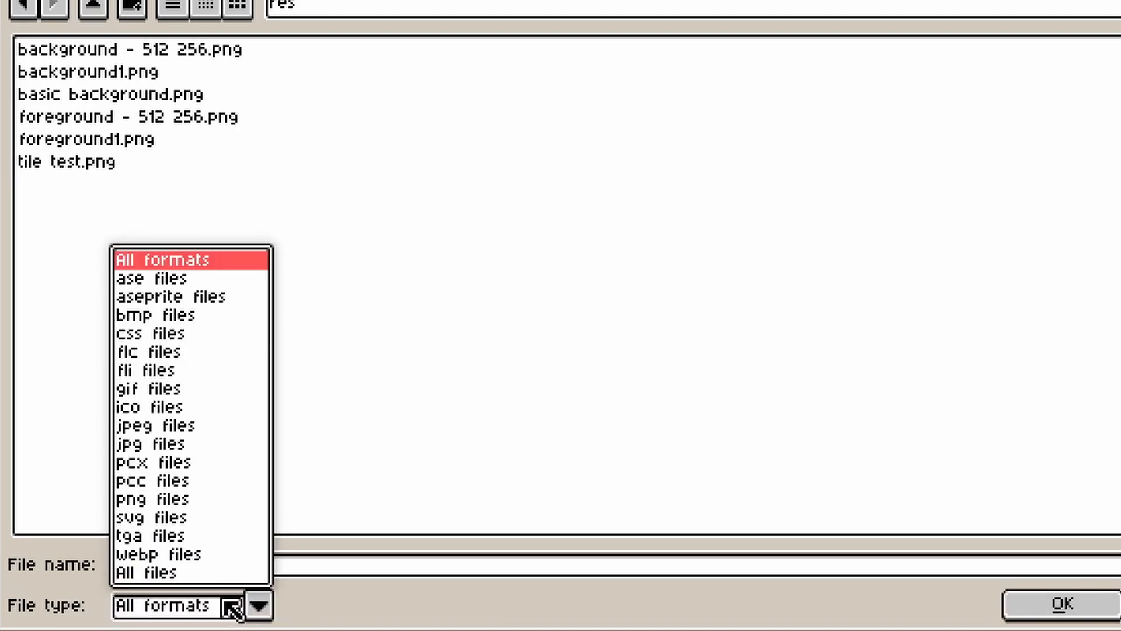
pyautogui.click(166, 500)
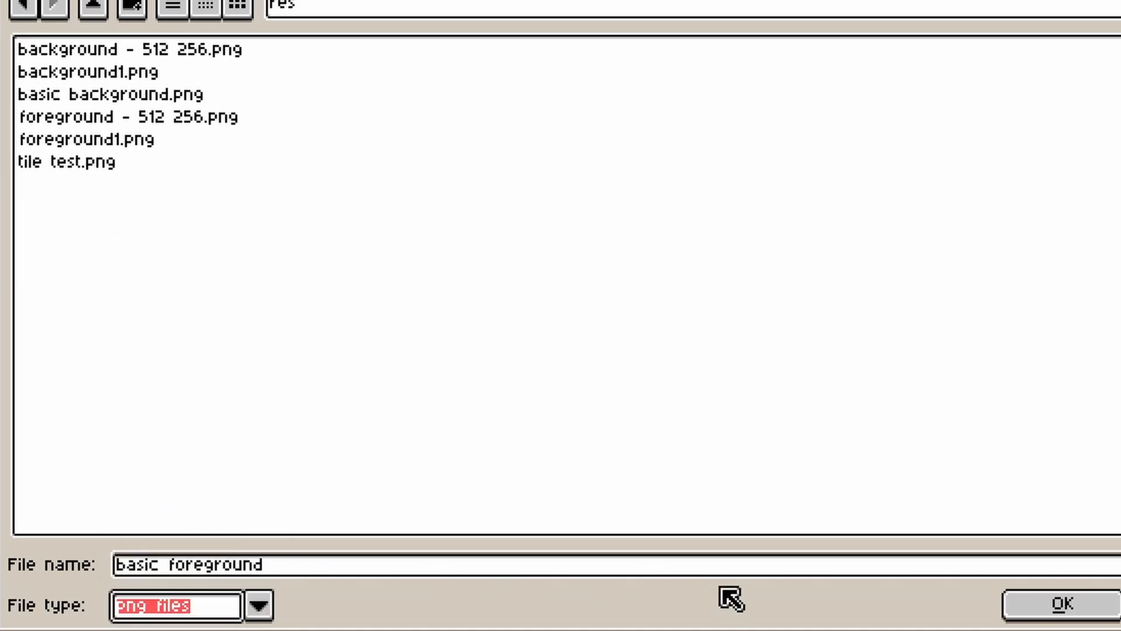
pyautogui.click(1089, 607)
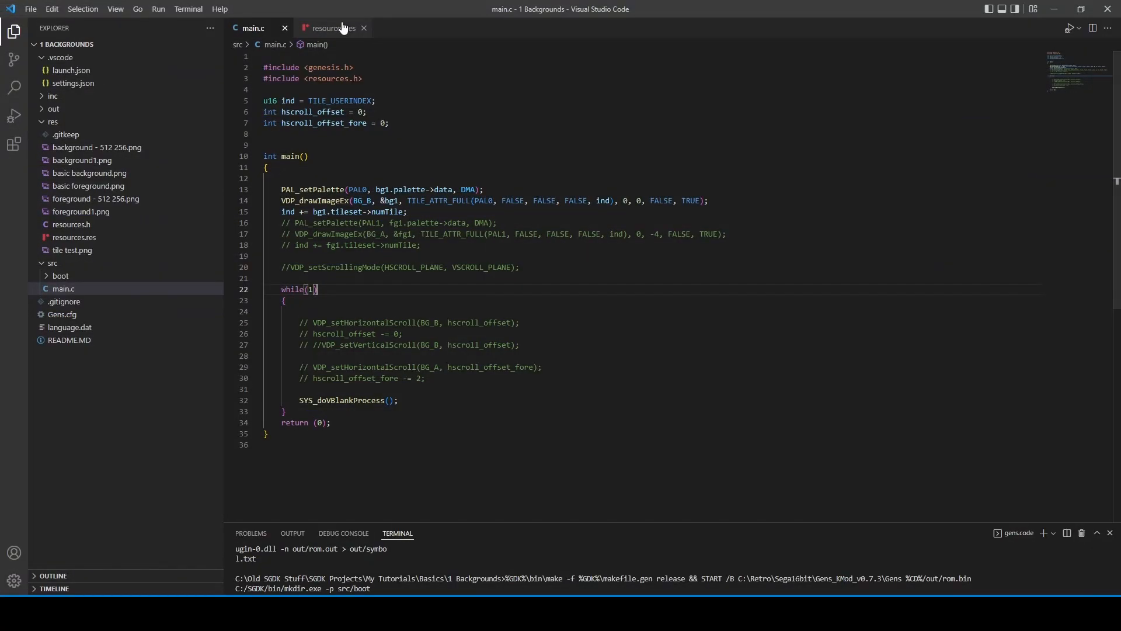
# Step: In Visual Studio Code, change the fg1 image in resources.res to "basic foreground.png" and save the file
pyautogui.click(343, 28)
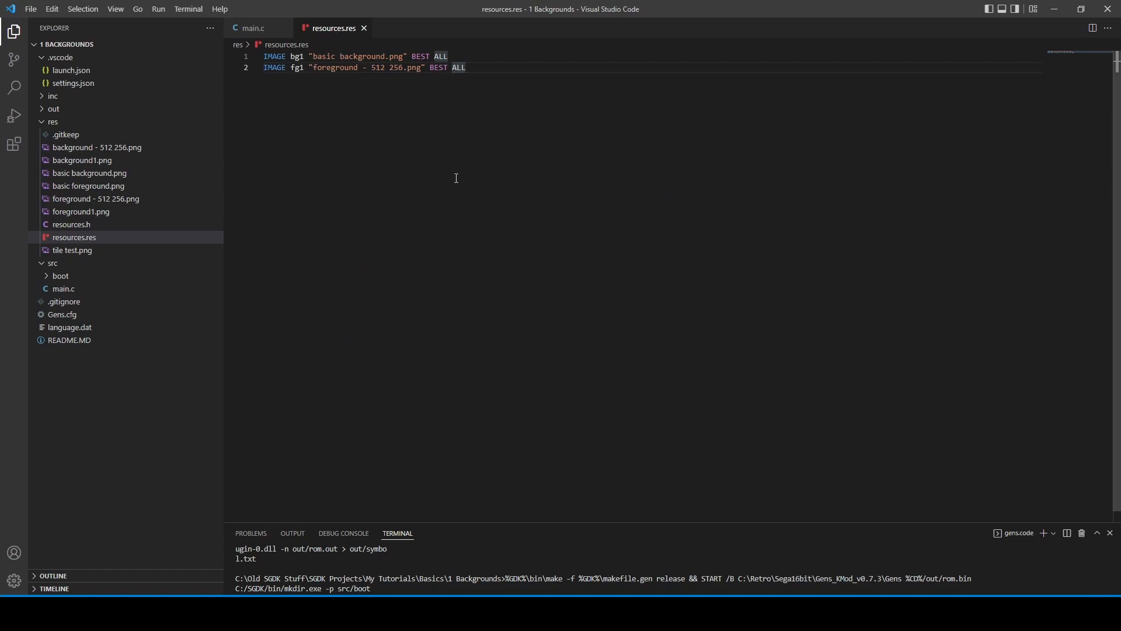
pyautogui.rightClick(110, 187)
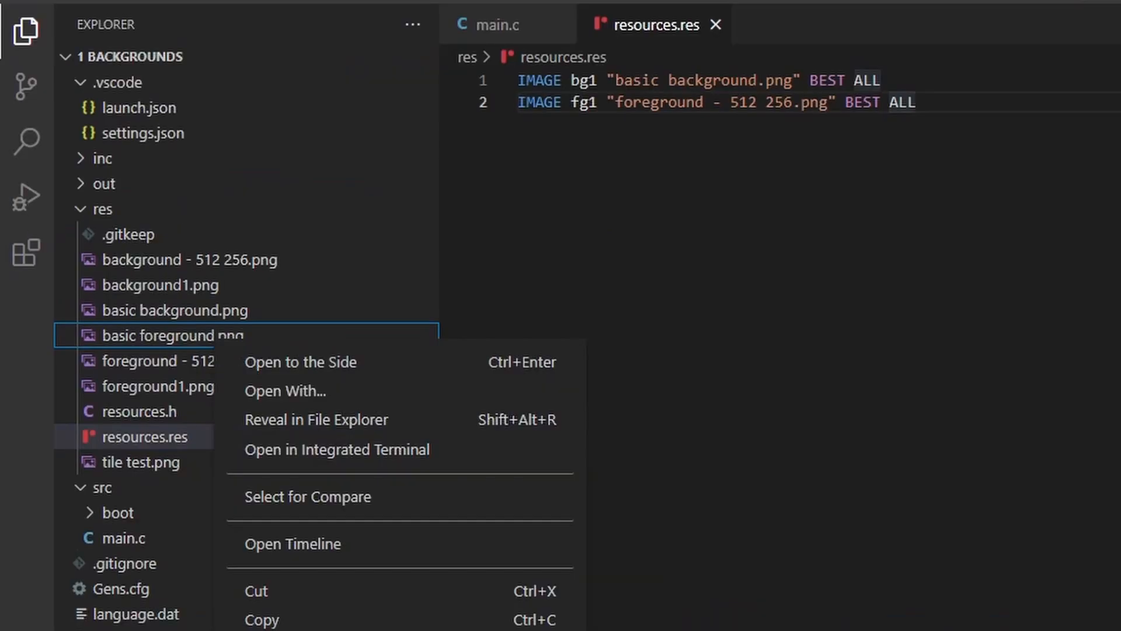
pyautogui.press('F2')
pyautogui.hotkey('ctrl', 'c')
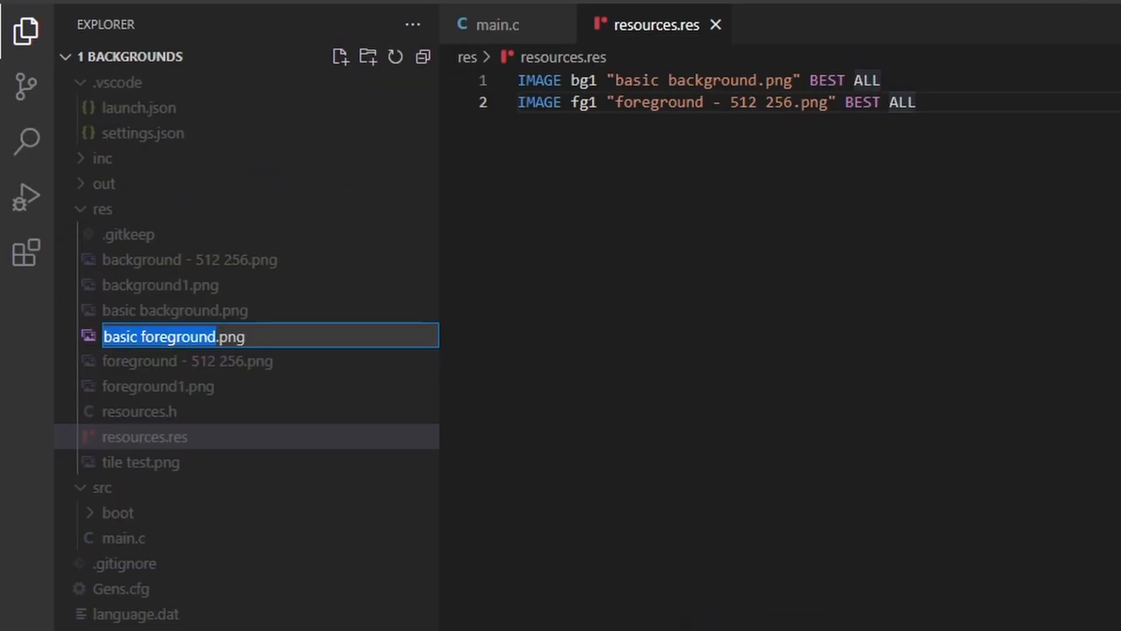
pyautogui.press('Escape')
pyautogui.click(620, 103)
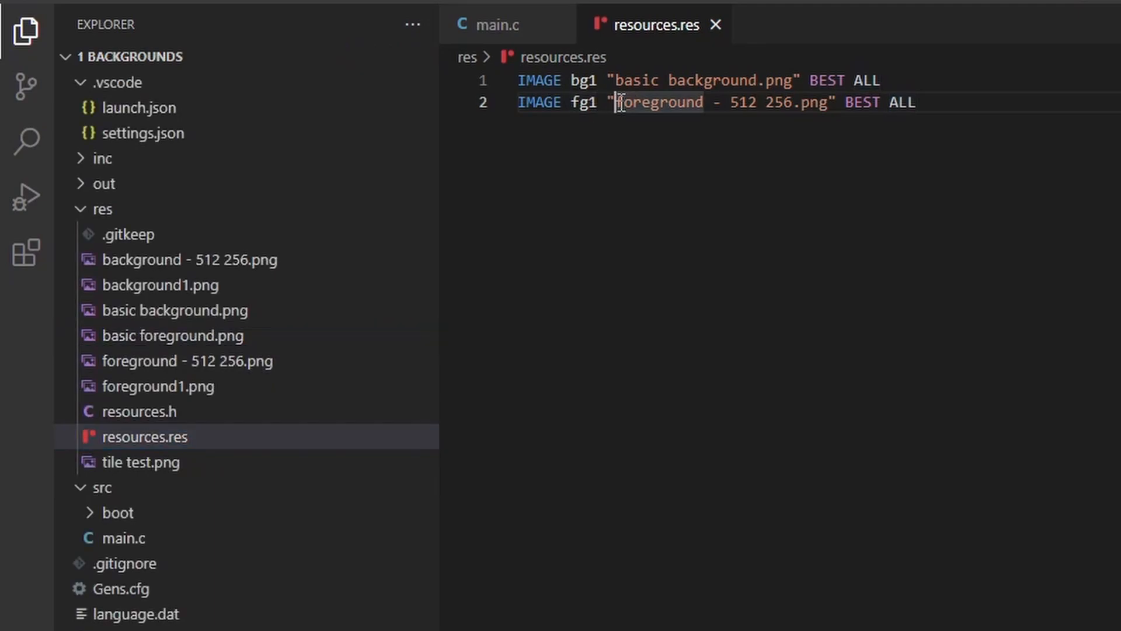
pyautogui.moveTo(621, 103); pyautogui.dragTo(793, 117)
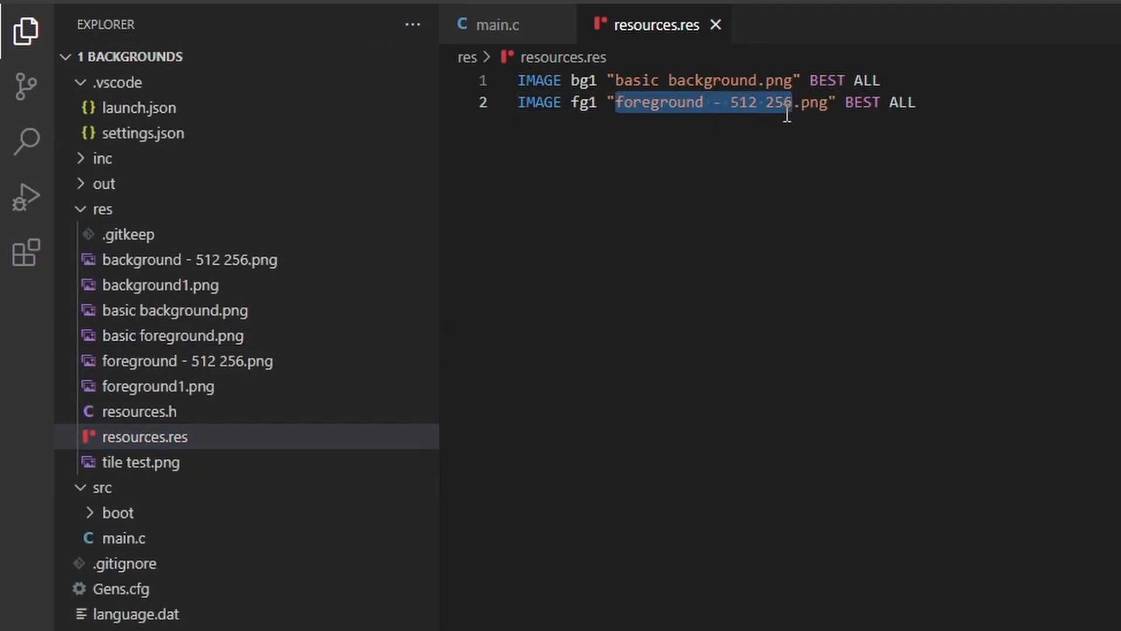
pyautogui.hotkey('ctrl', 'v')
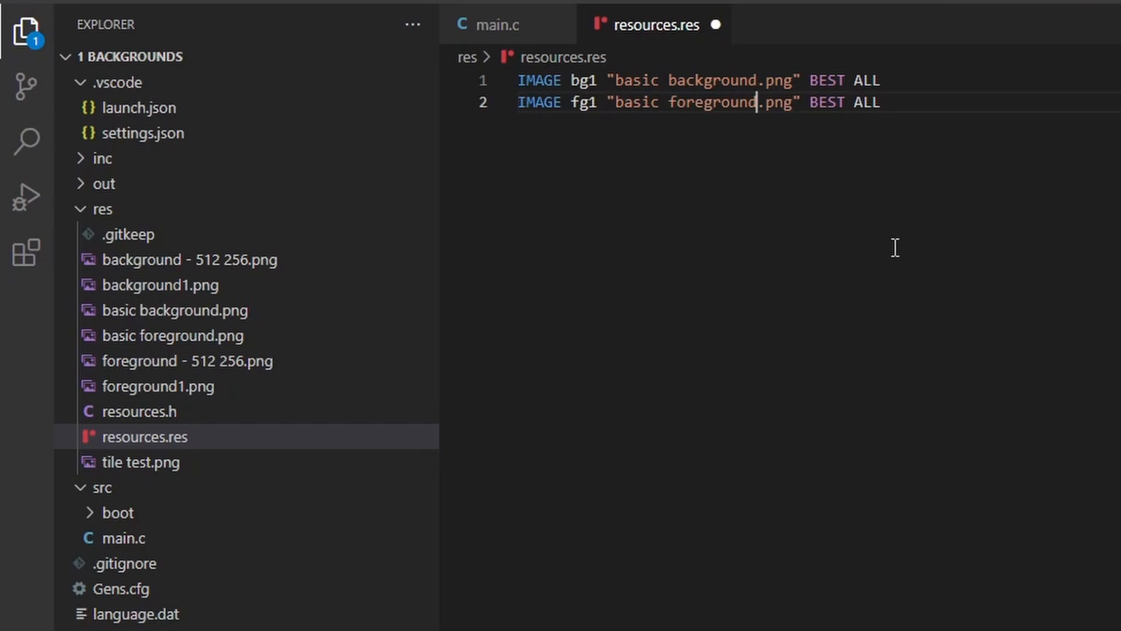
pyautogui.hotkey('ctrl', 's')
# Step: Uncomment lines 16–20 of main.c, covering the fg1 palette, draw and tile index code and VDP_setScrollingMode
pyautogui.click(503, 26)
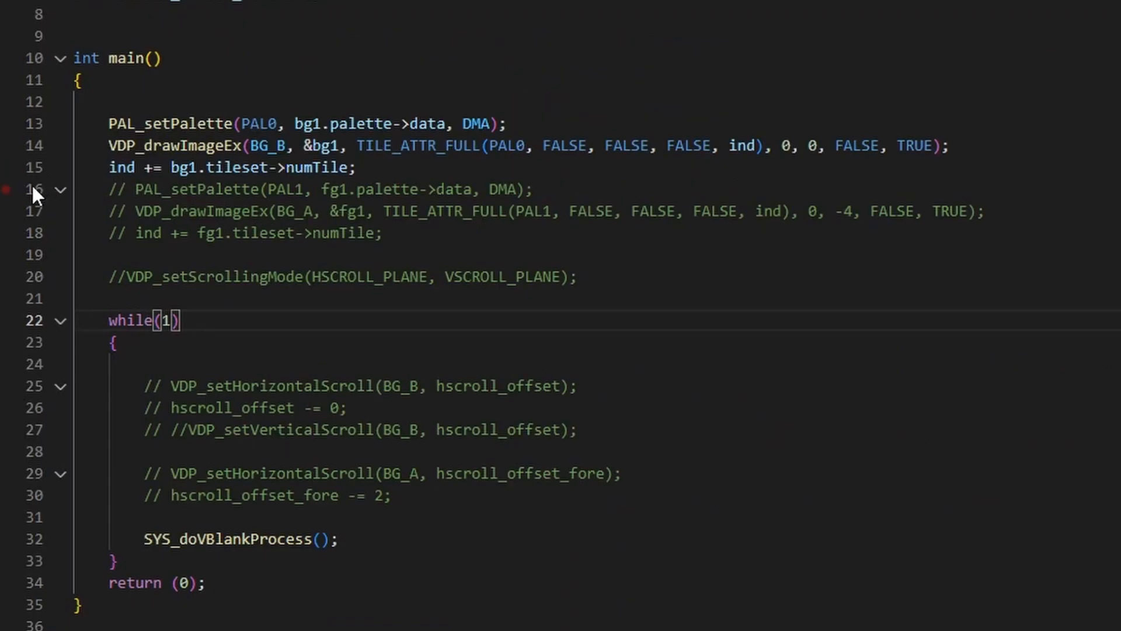
pyautogui.moveTo(32, 187); pyautogui.dragTo(36, 280)
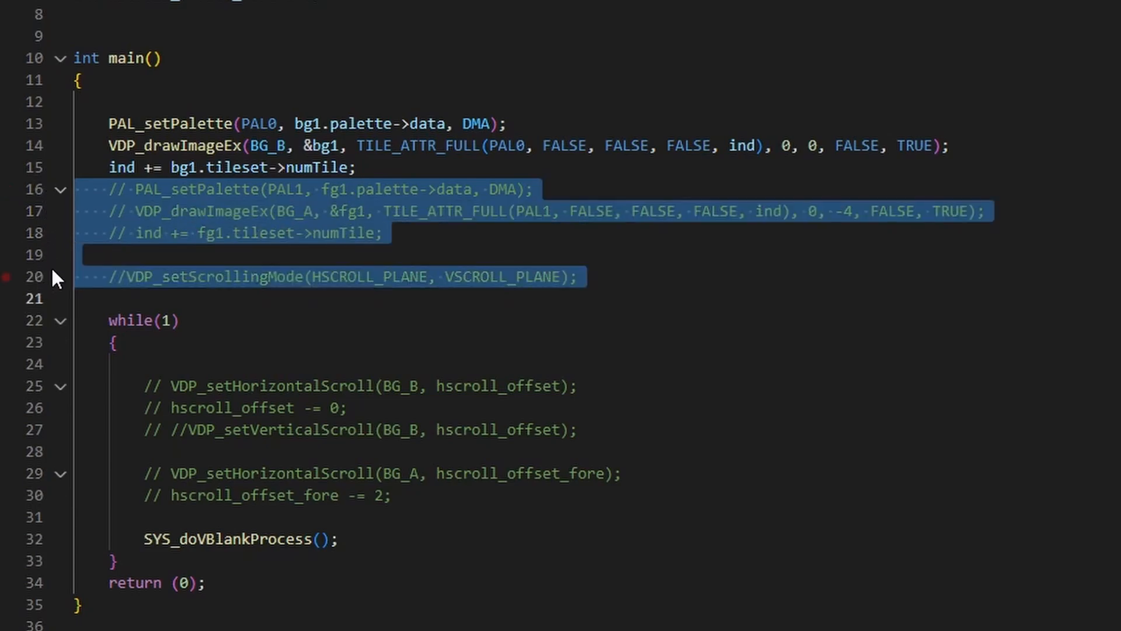
pyautogui.hotkey('ctrl', '/')
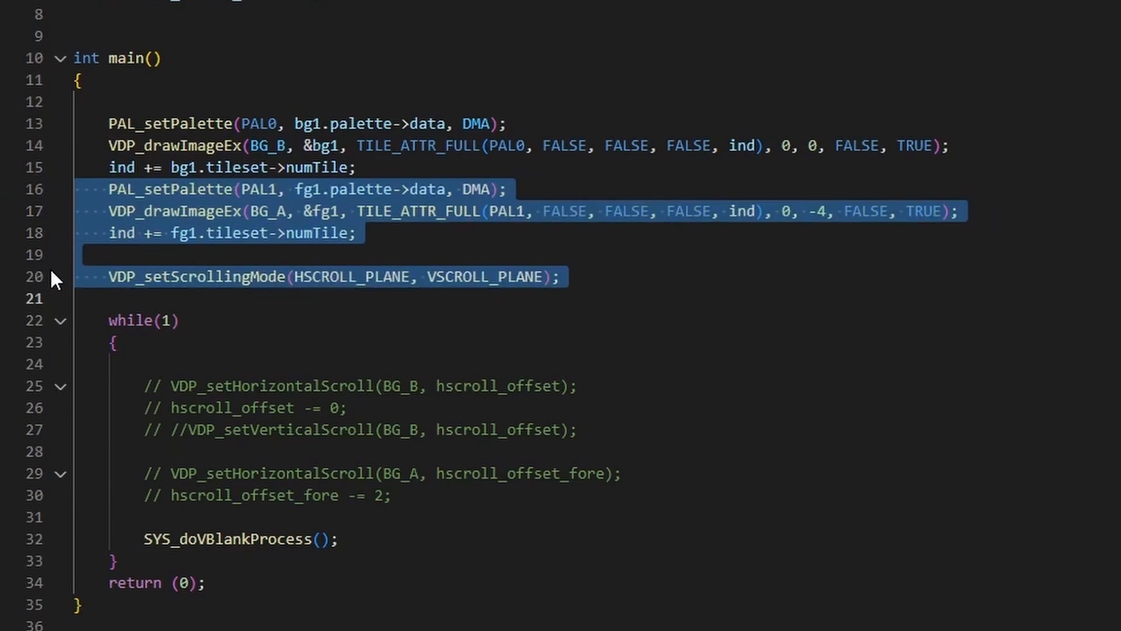
pyautogui.hotkey('ctrl', '/')
pyautogui.hotkey('ctrl', '/')
pyautogui.hotkey('ctrl', '/')
pyautogui.hotkey('ctrl', '/')
pyautogui.click(833, 390)
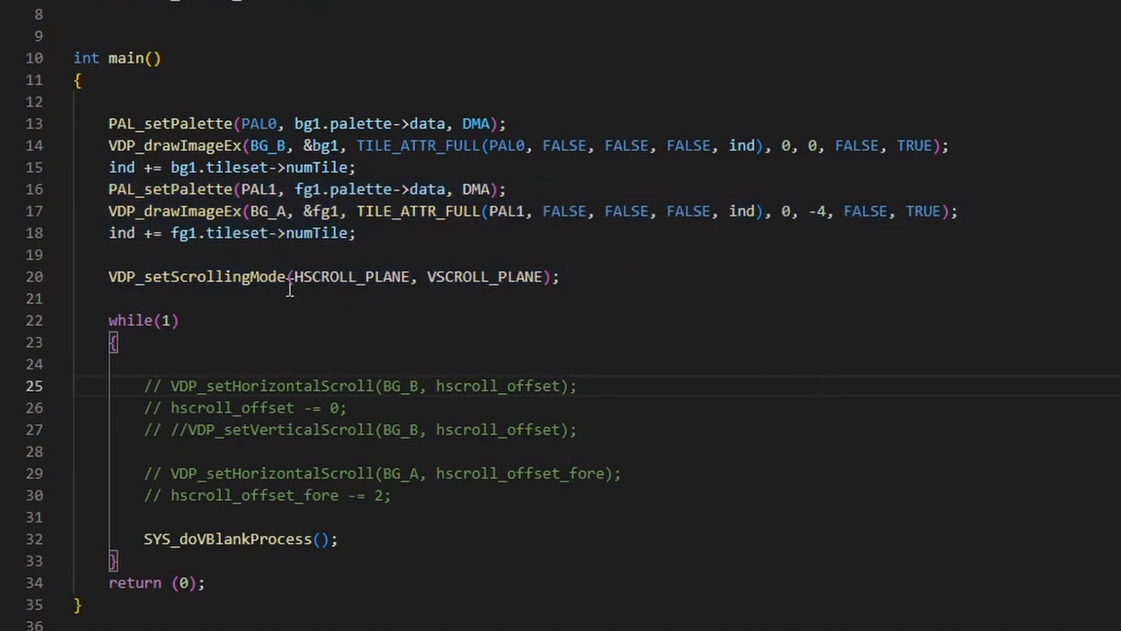
# Step: Comment out the VDP_setScrollingMode call on line 20 of main.c
pyautogui.click(42, 271)
pyautogui.hotkey('ctrl', '/')
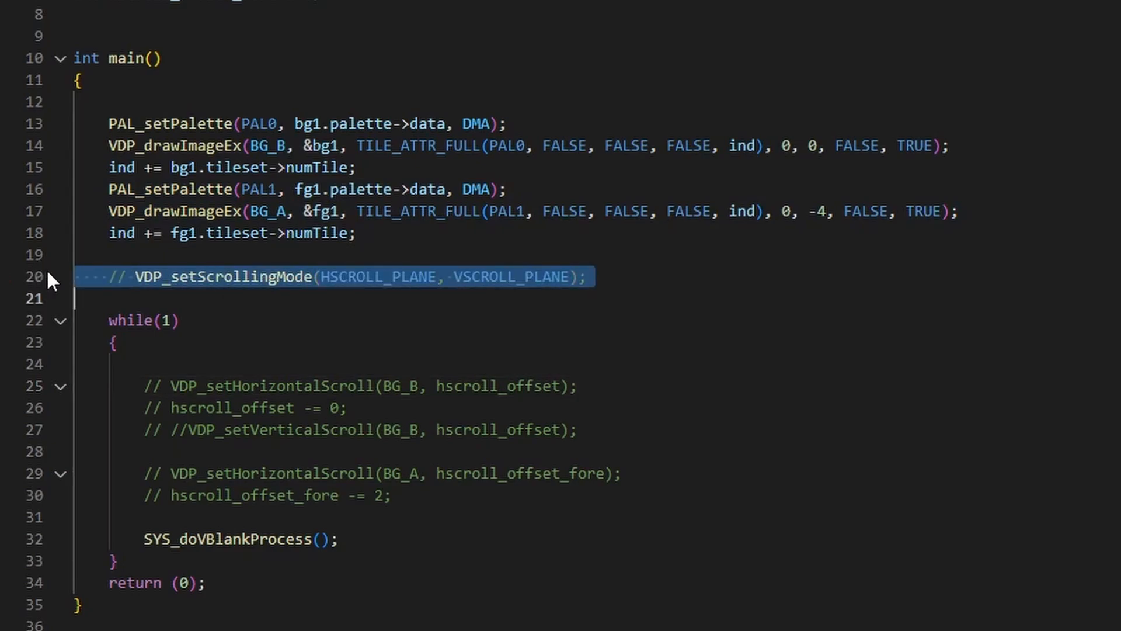
pyautogui.click(660, 415)
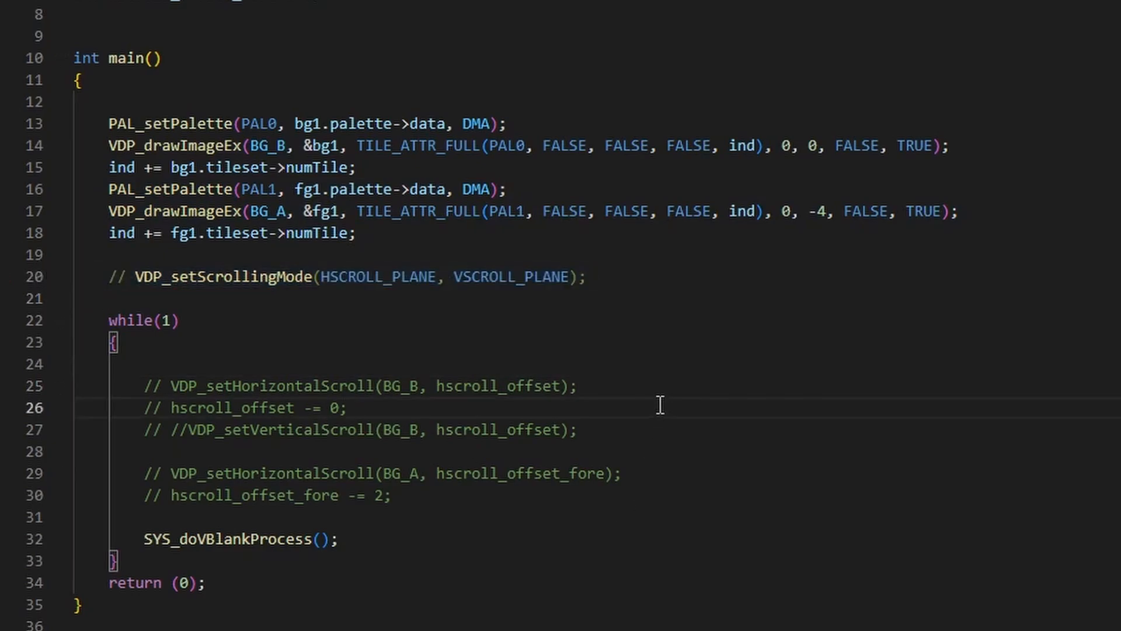
# Step: Compile the project and run the ROM in the Gens emulator to check the foreground trees
pyautogui.click(667, 212)
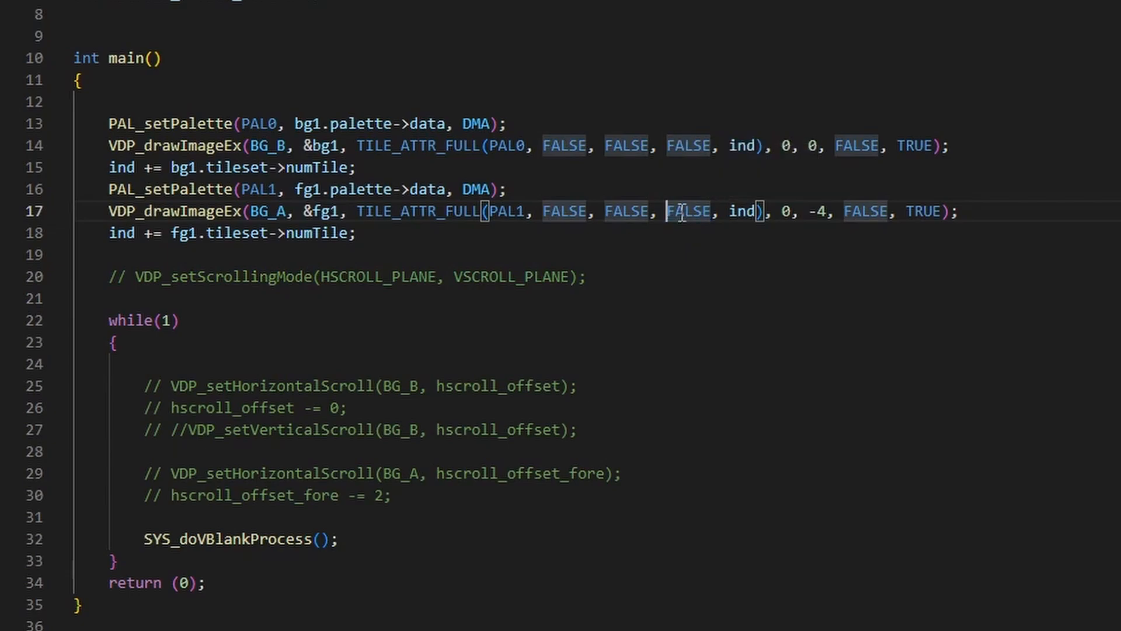
pyautogui.hotkey('ctrl', 'shift', 'p')
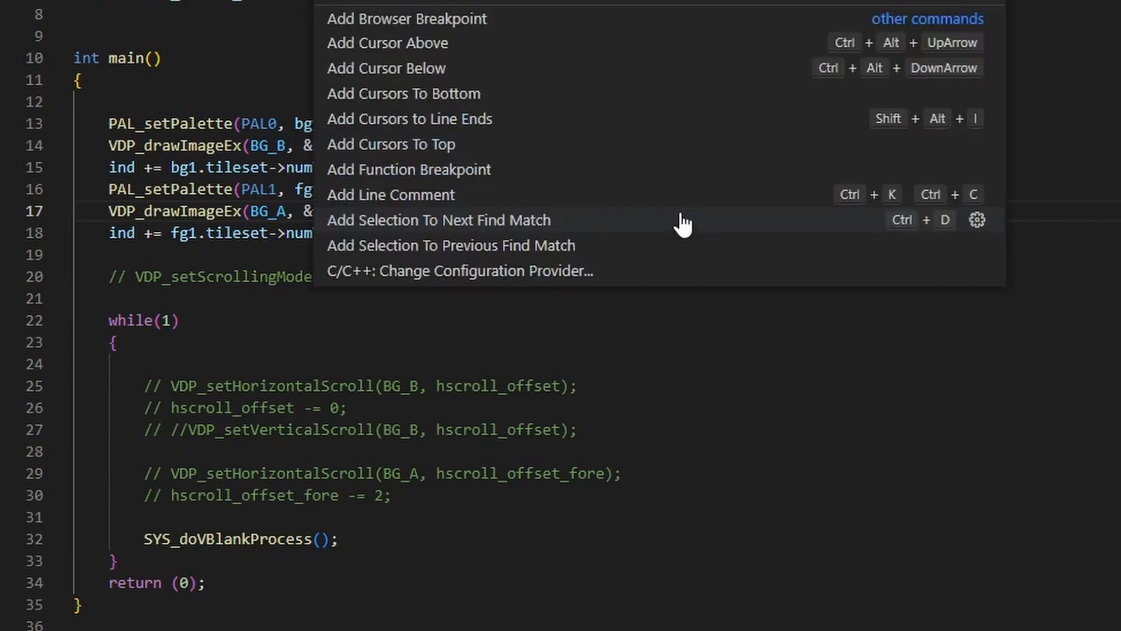
pyautogui.press('Escape')
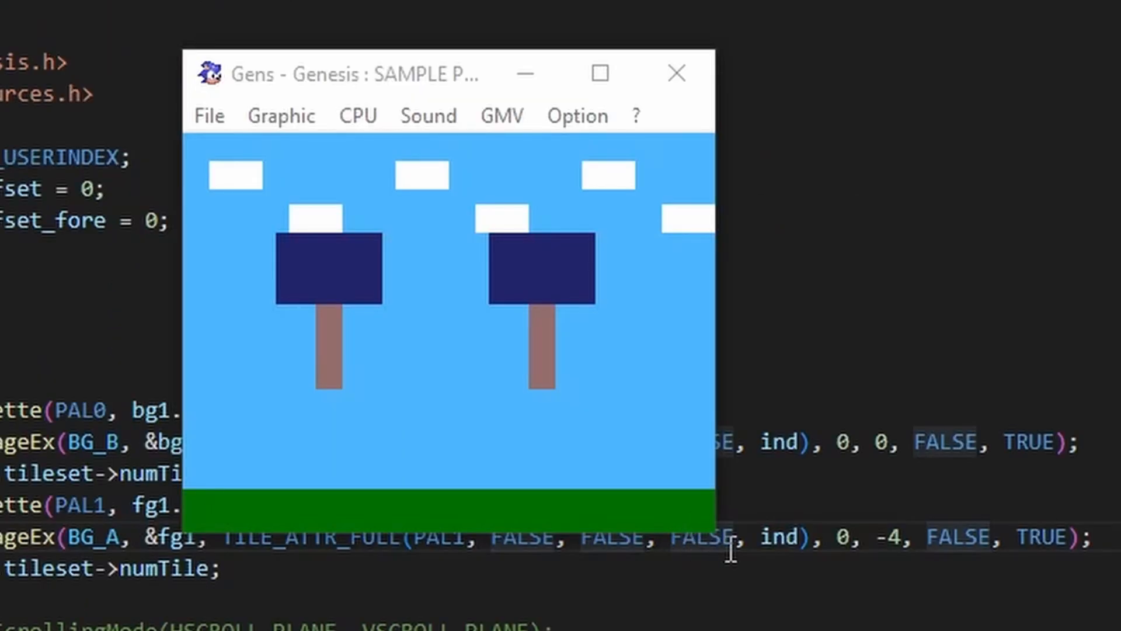
# Step: Set the y position of fg1 in the BG_A VDP_drawImageEx call to 0 and run the ROM in Gens again
pyautogui.click(885, 549)
pyautogui.press('BackSpace')
pyautogui.press('BackSpace')
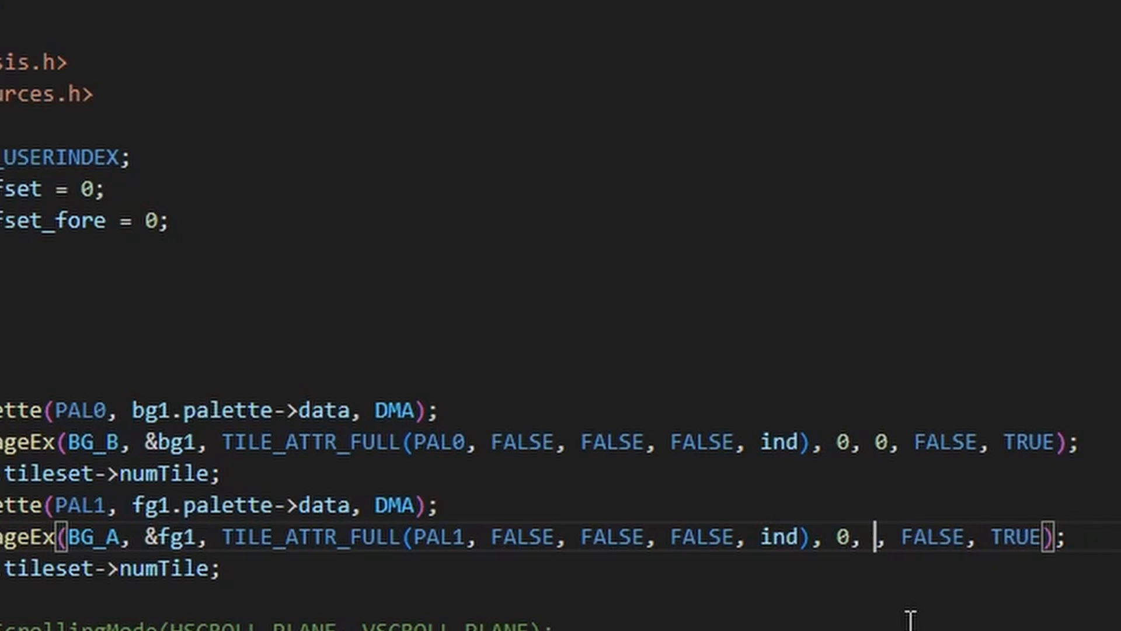
pyautogui.write('0')
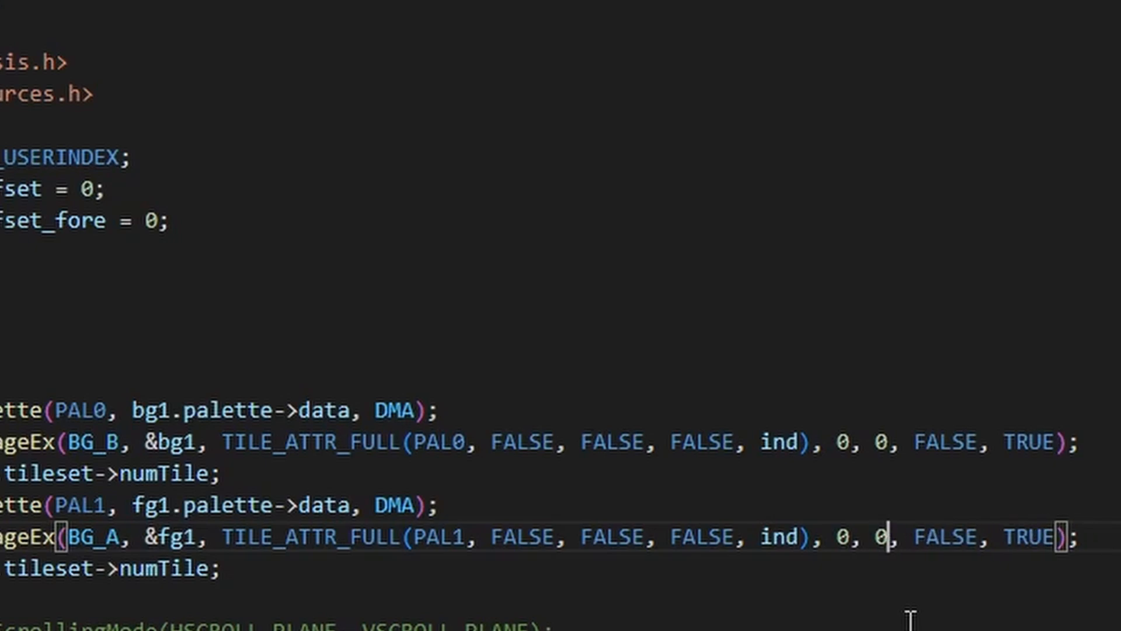
pyautogui.hotkey('ctrl', 'shift', 'p')
pyautogui.press('Return')
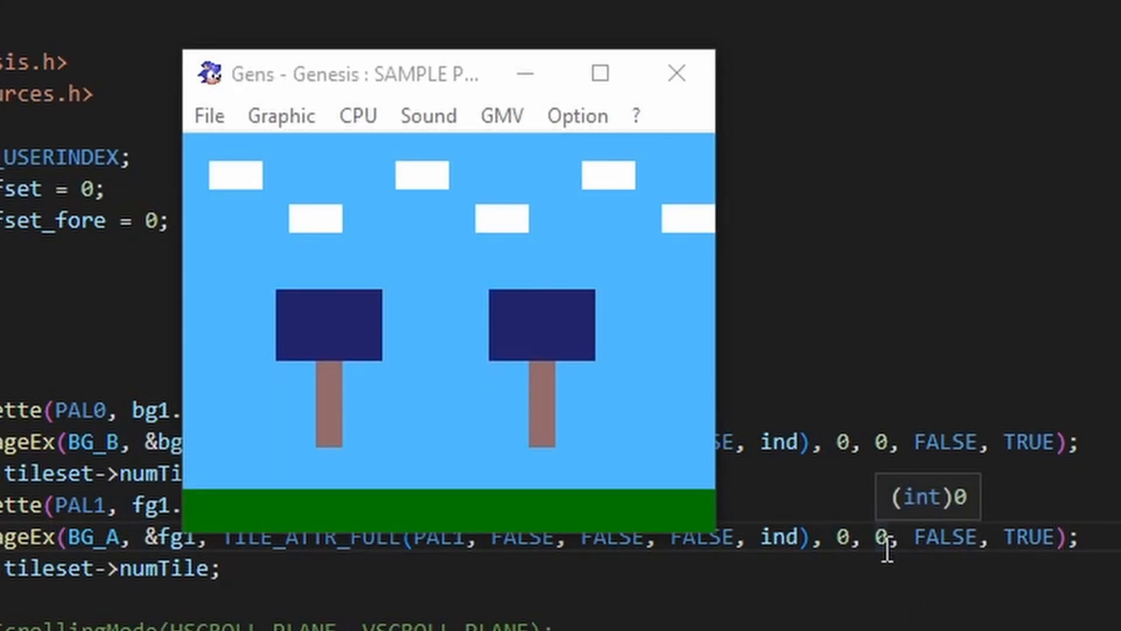
# Step: Set the y position of fg1 in the BG_A VDP_drawImageEx call to 4
pyautogui.click(886, 551)
pyautogui.press('BackSpace')
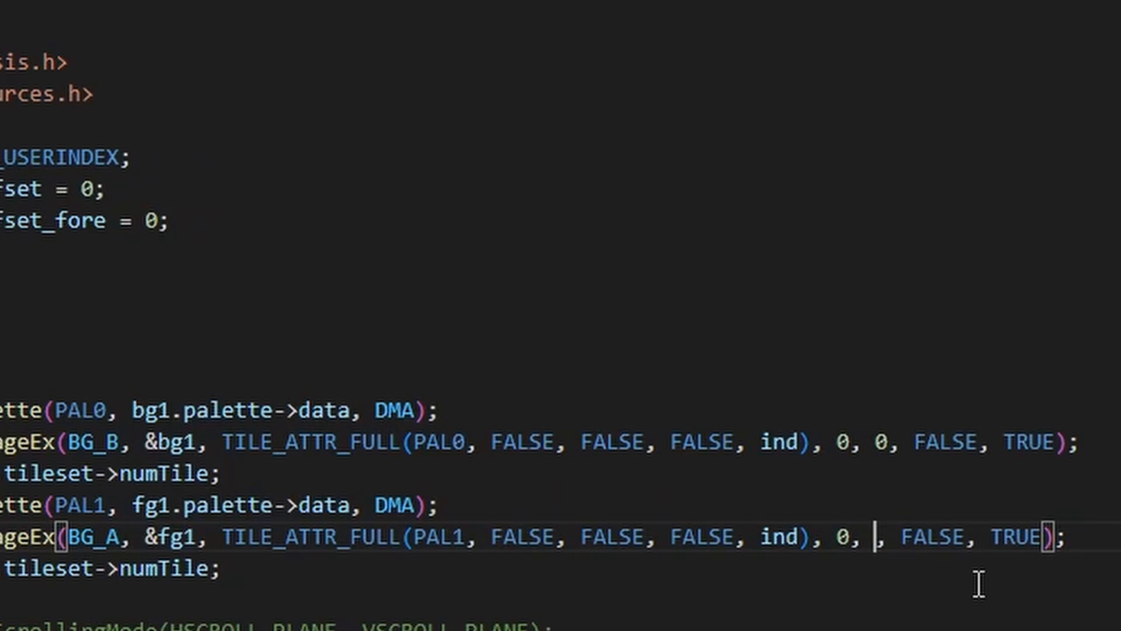
pyautogui.write('4')
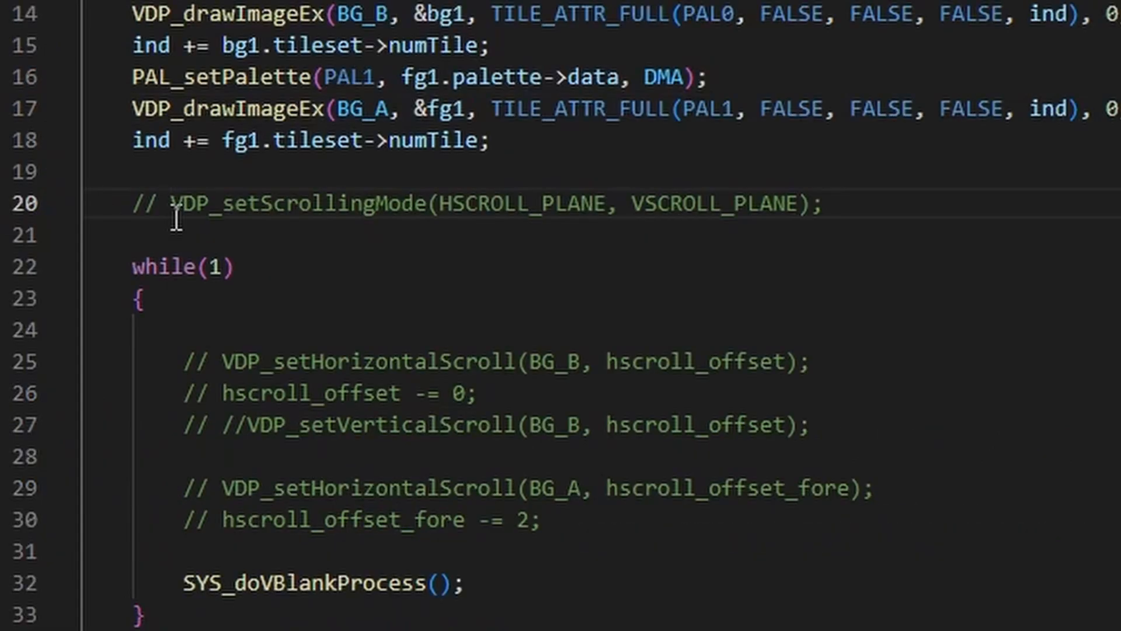
# Step: Uncomment VDP_setScrollingMode on line 20 and remove one comment level from the BG_B and BG_A scroll code on lines 25–30
pyautogui.click(36, 211)
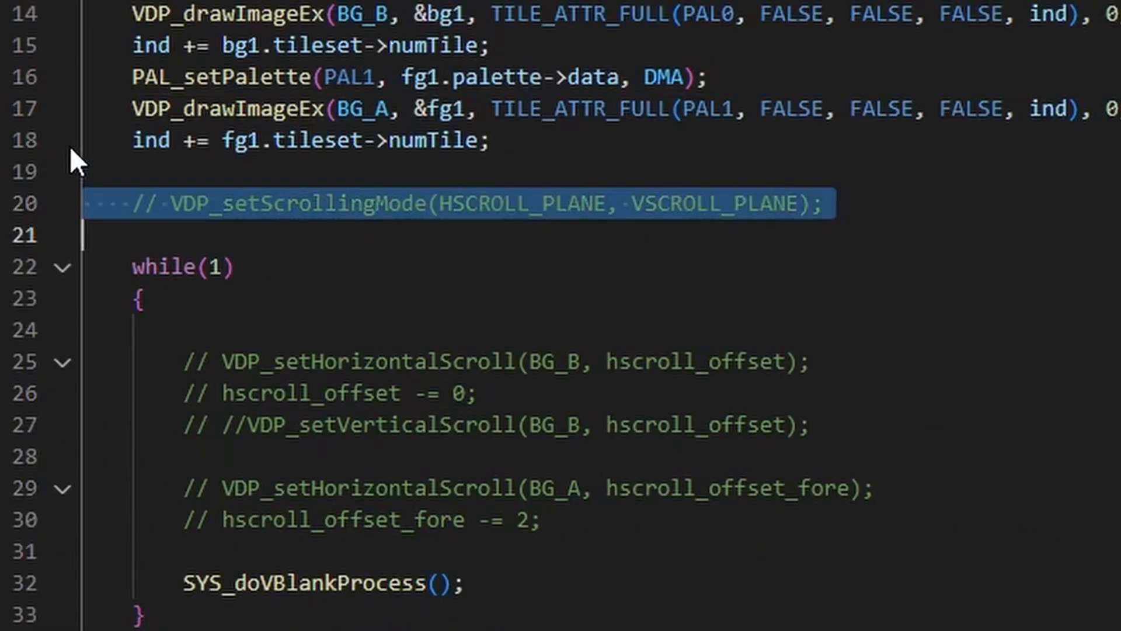
pyautogui.hotkey('ctrl', '/')
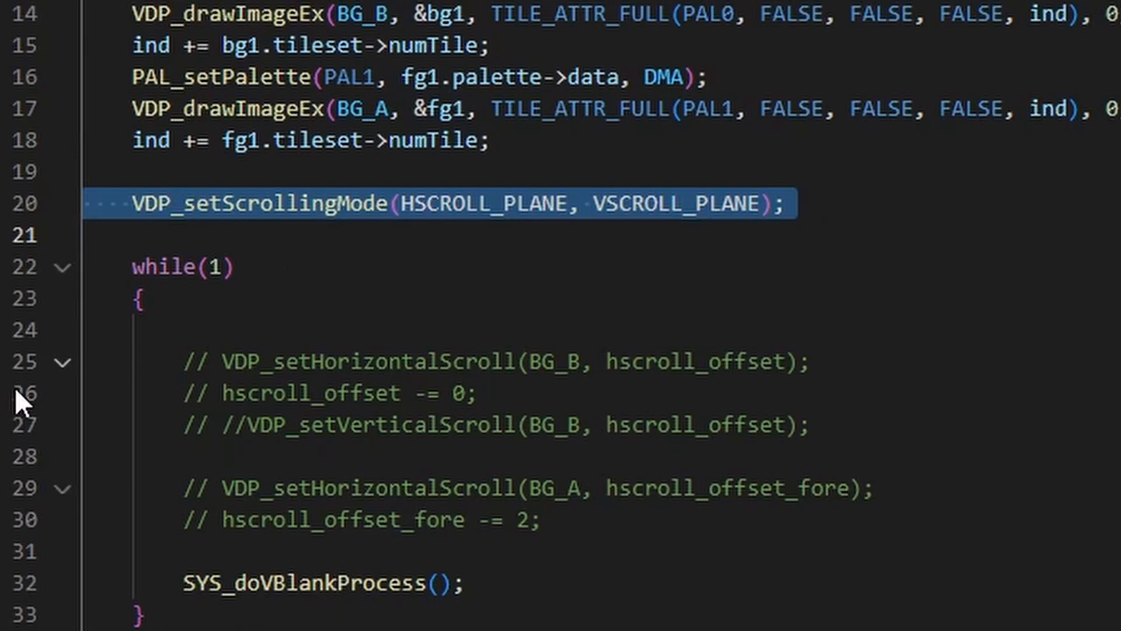
pyautogui.click(25, 359)
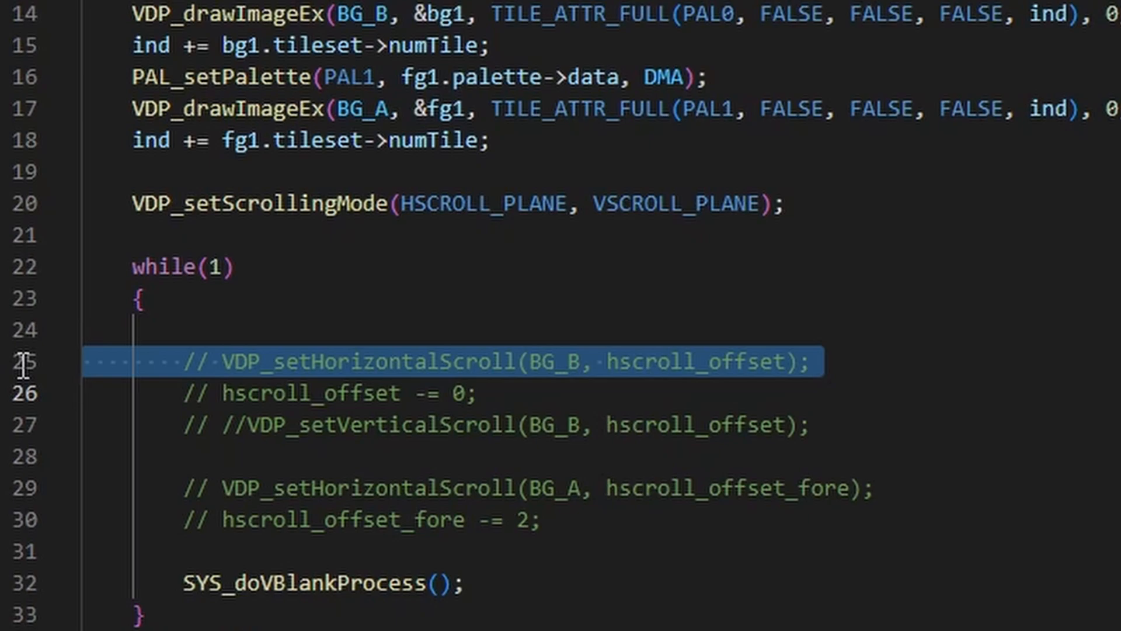
pyautogui.moveTo(24, 366); pyautogui.dragTo(17, 383)
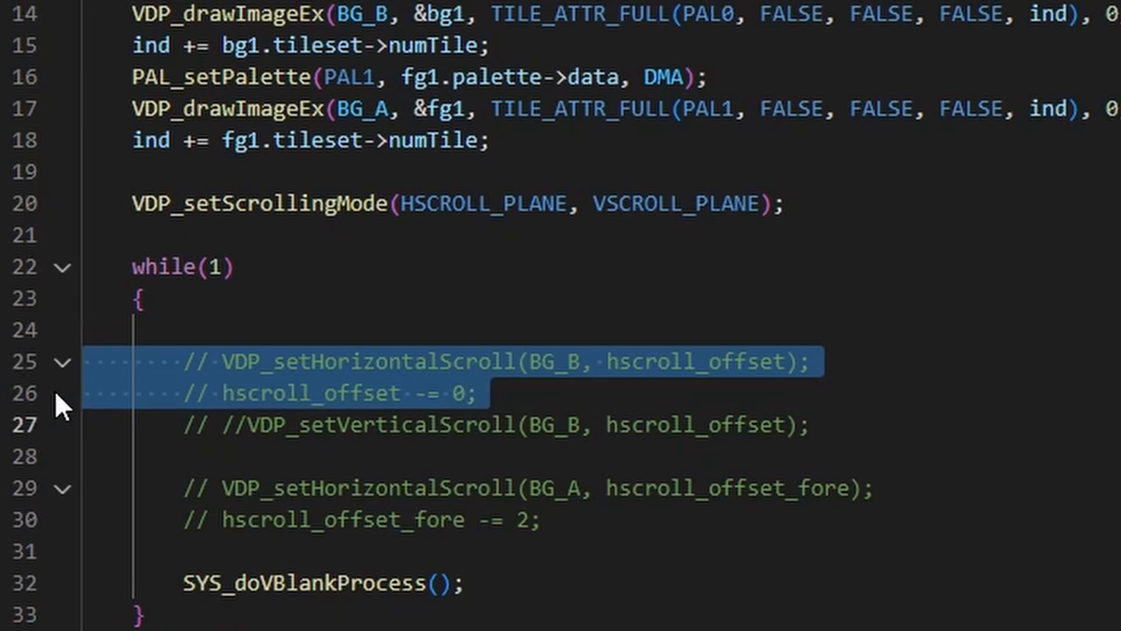
pyautogui.hotkey('ctrl', '/')
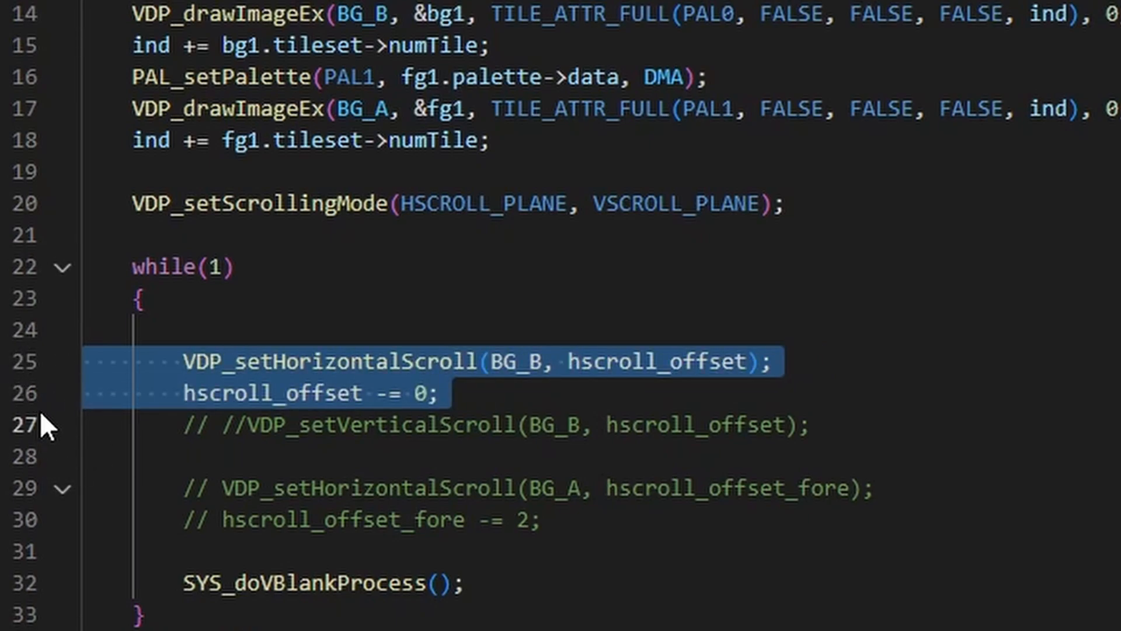
pyautogui.moveTo(22, 417); pyautogui.dragTo(19, 528)
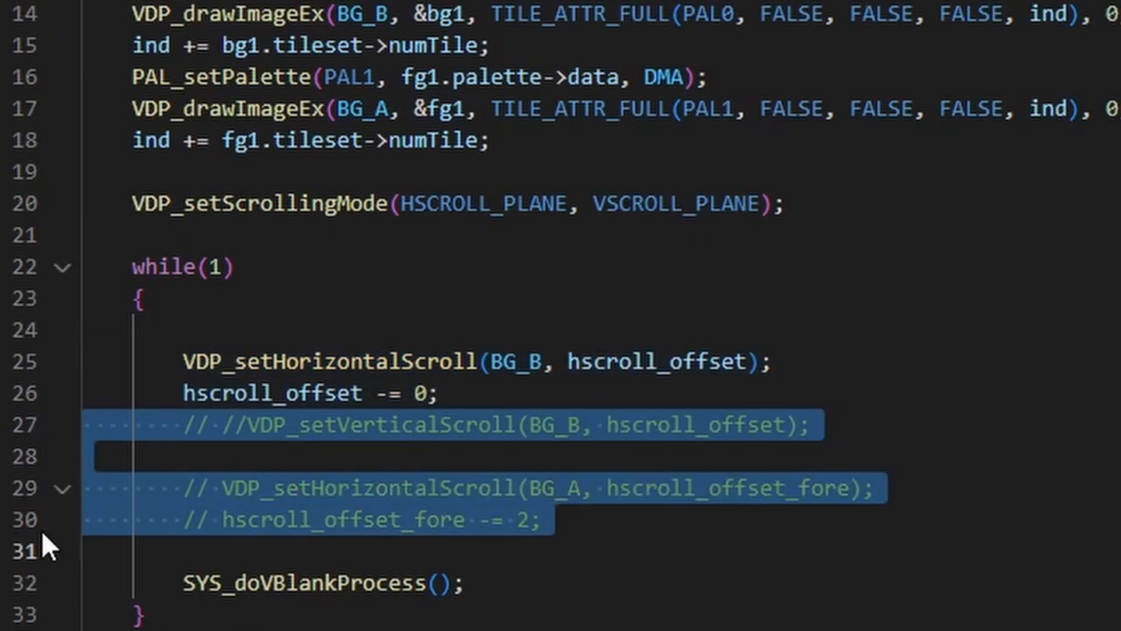
pyautogui.hotkey('ctrl', '/')
pyautogui.click(558, 519)
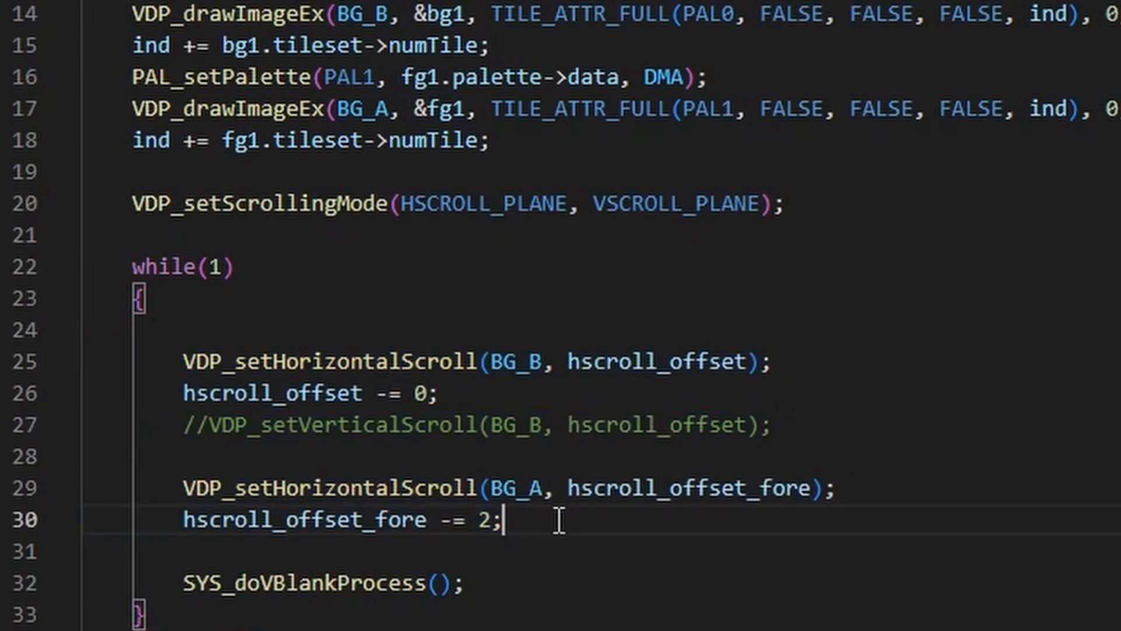
# Step: Set the amount subtracted from hscroll_offset on line 26 to 1
pyautogui.click(429, 393)
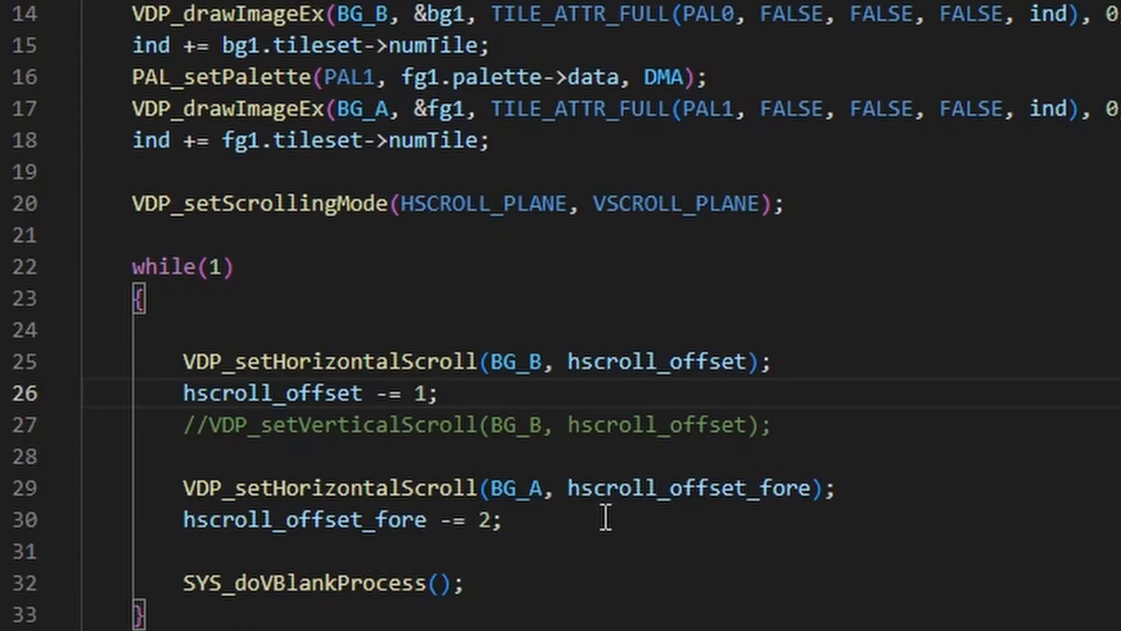
pyautogui.click(609, 454)
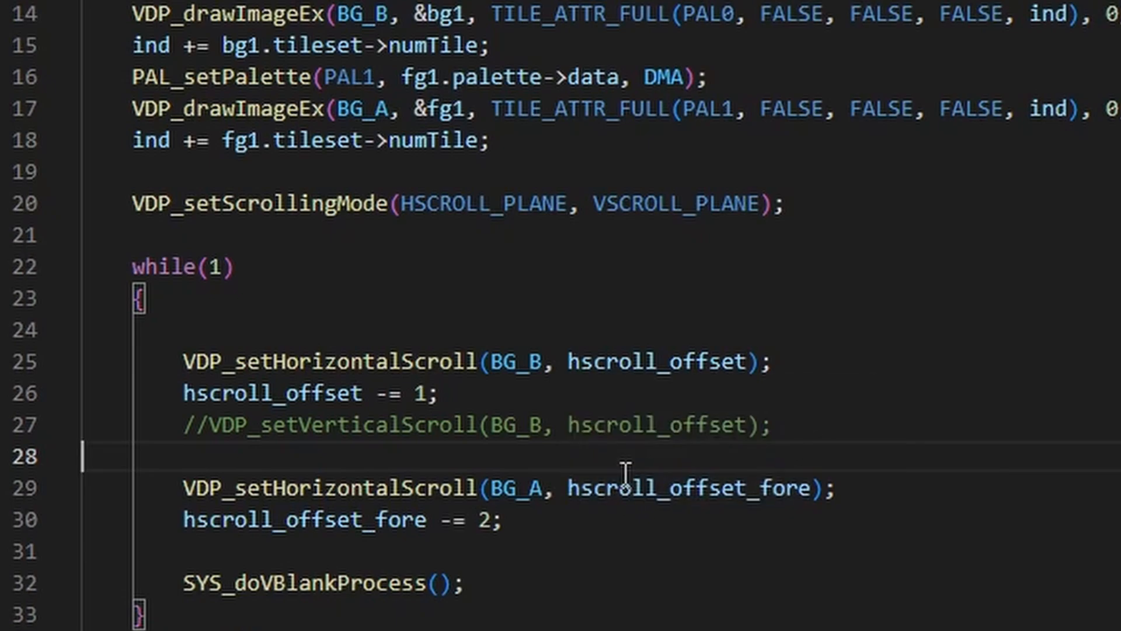
pyautogui.press('F1')
pyautogui.press('Escape')
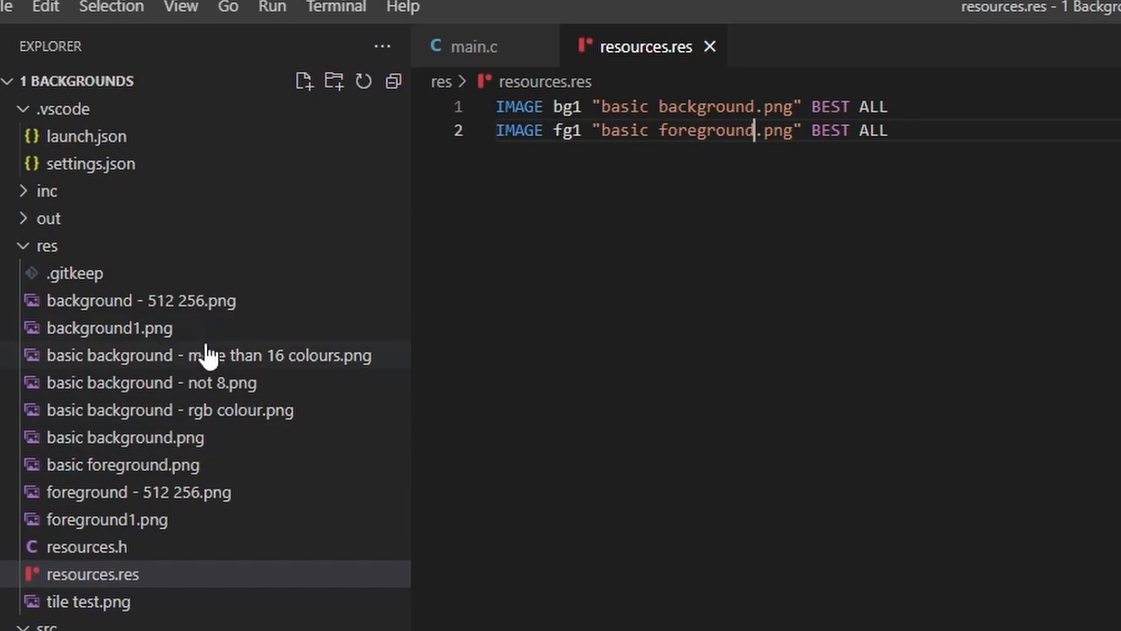
# Step: Change the bg1 image file in resources.res to "basic background - not 8.png" and save the file
pyautogui.rightClick(217, 384)
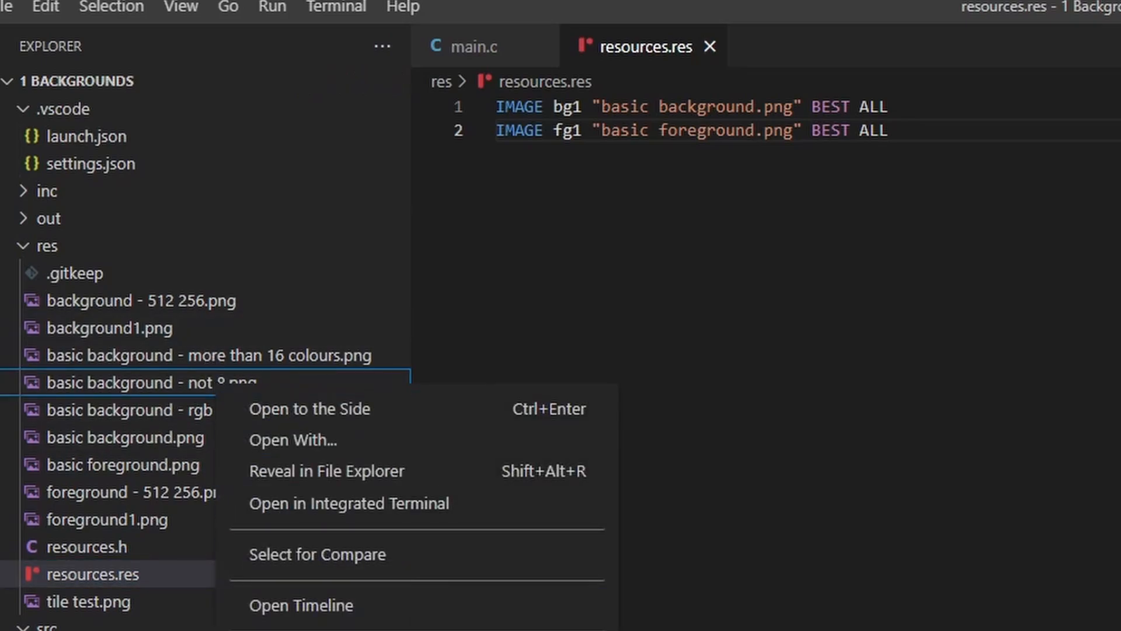
pyautogui.press('F2')
pyautogui.hotkey('ctrl', 'c')
pyautogui.press('Escape')
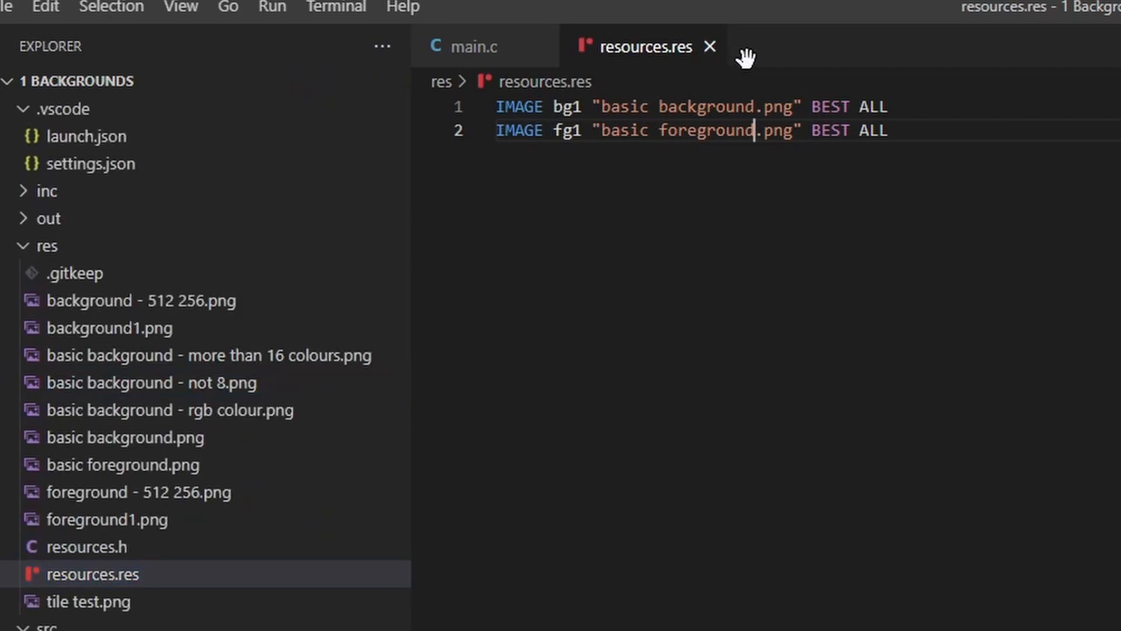
pyautogui.click(755, 107)
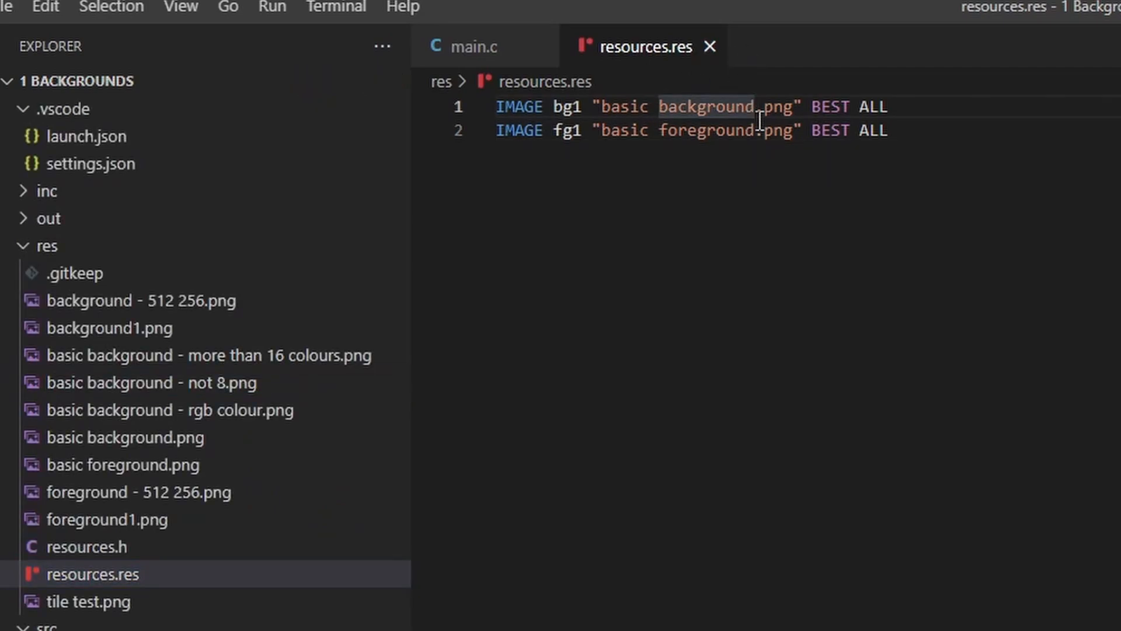
pyautogui.moveTo(757, 130); pyautogui.dragTo(649, 107)
pyautogui.click(650, 107)
pyautogui.click(757, 108)
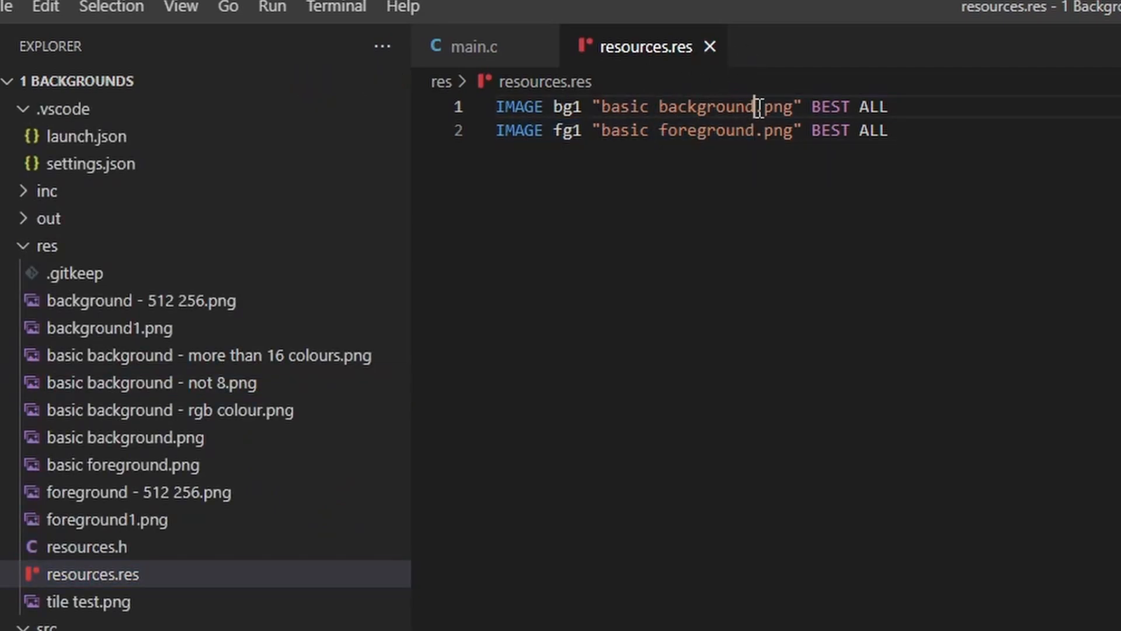
pyautogui.moveTo(758, 108); pyautogui.dragTo(605, 115)
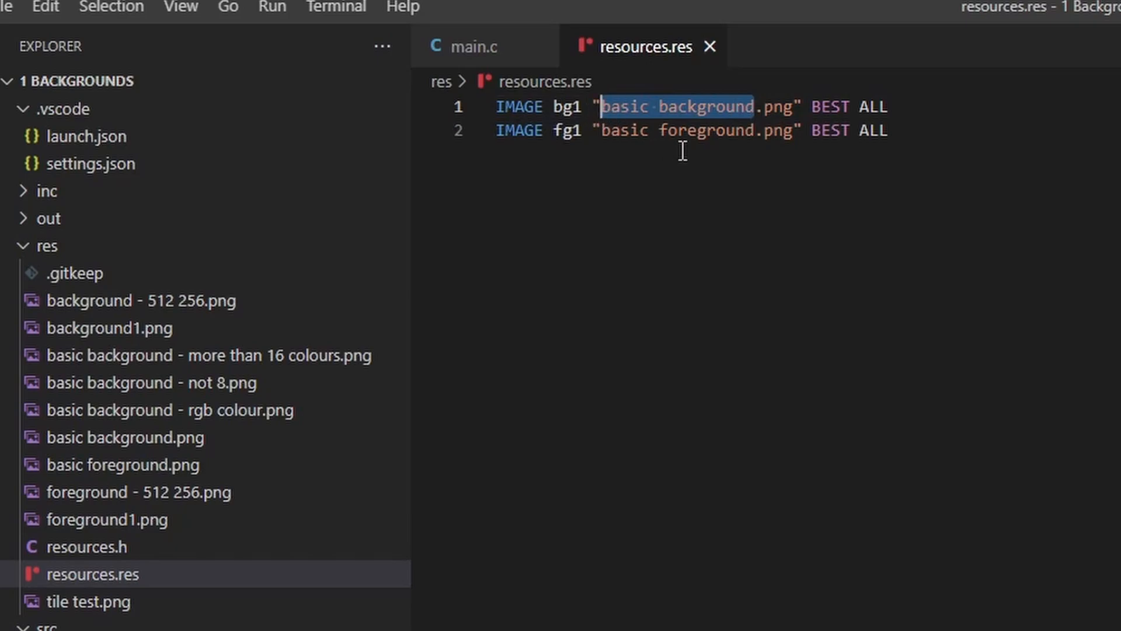
pyautogui.hotkey('ctrl', 'v')
pyautogui.hotkey('ctrl', 's')
# Step: Compile the project and highlight the compiler output about the width of "basic background - not 8.png"
pyautogui.hotkey('ctrl', 'shift', 'p')
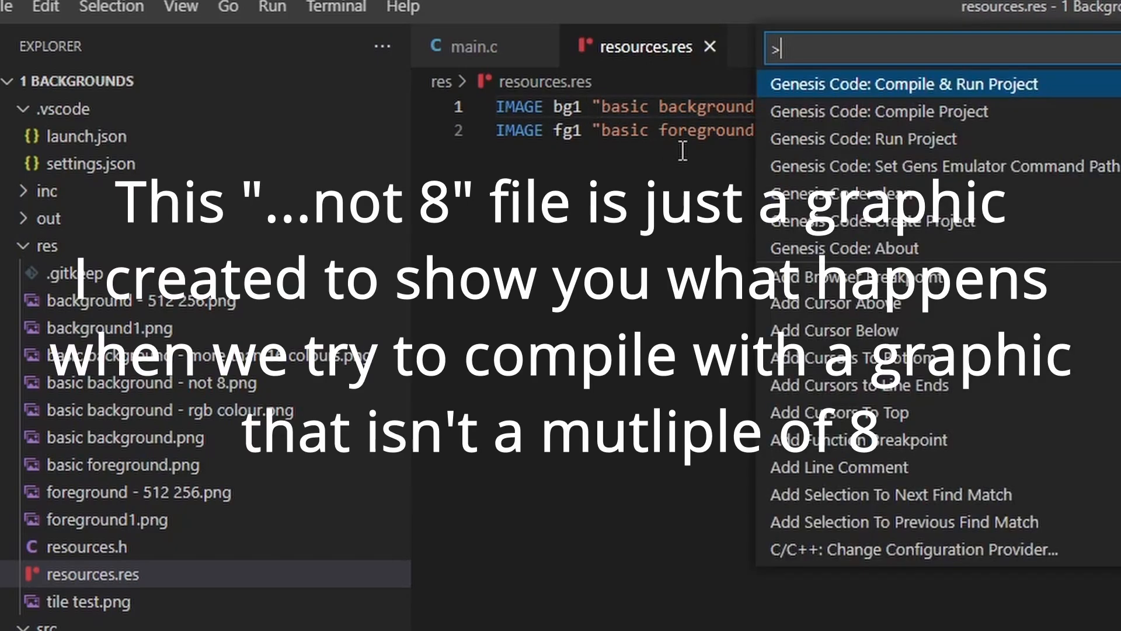
pyautogui.press('Down')
pyautogui.press('Return')
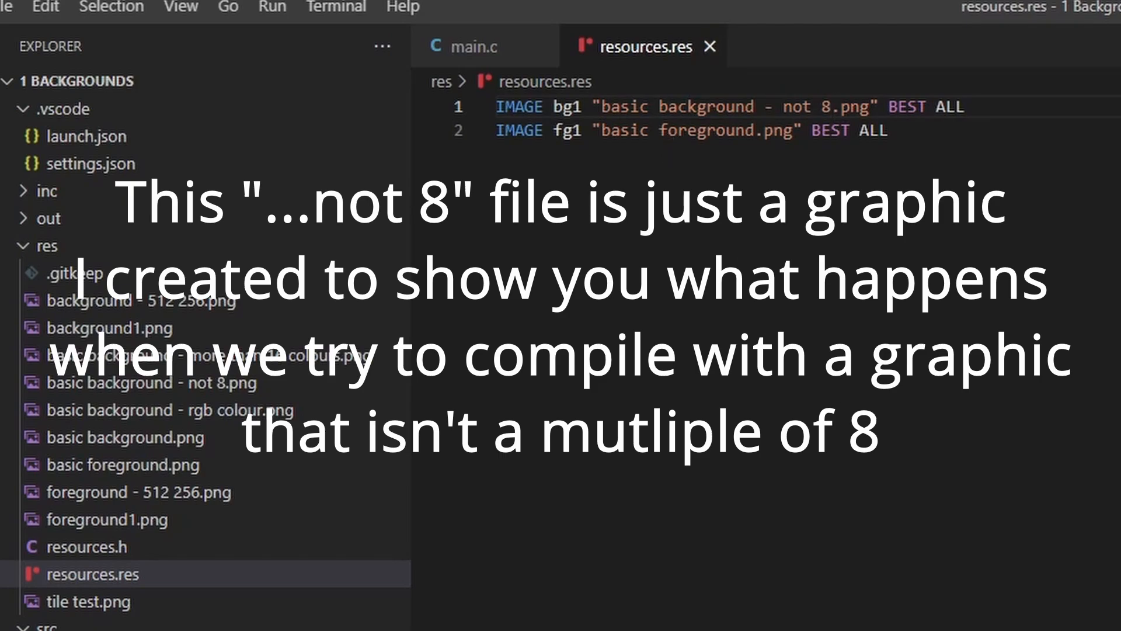
pyautogui.click(888, 131)
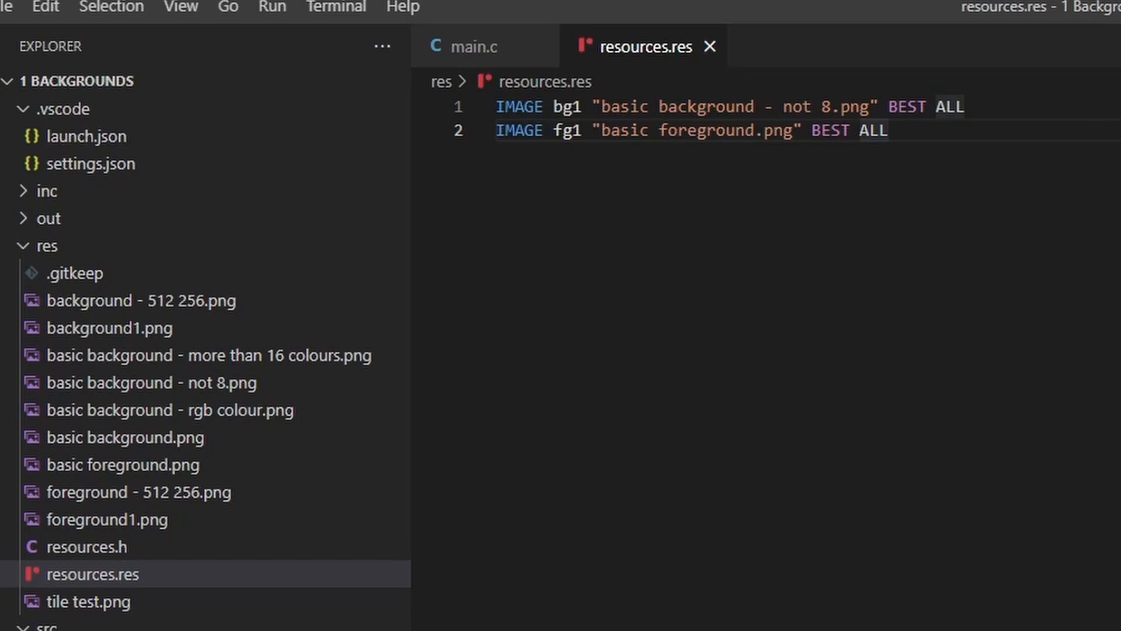
pyautogui.hotkey('ctrl', 'shift', 'p')
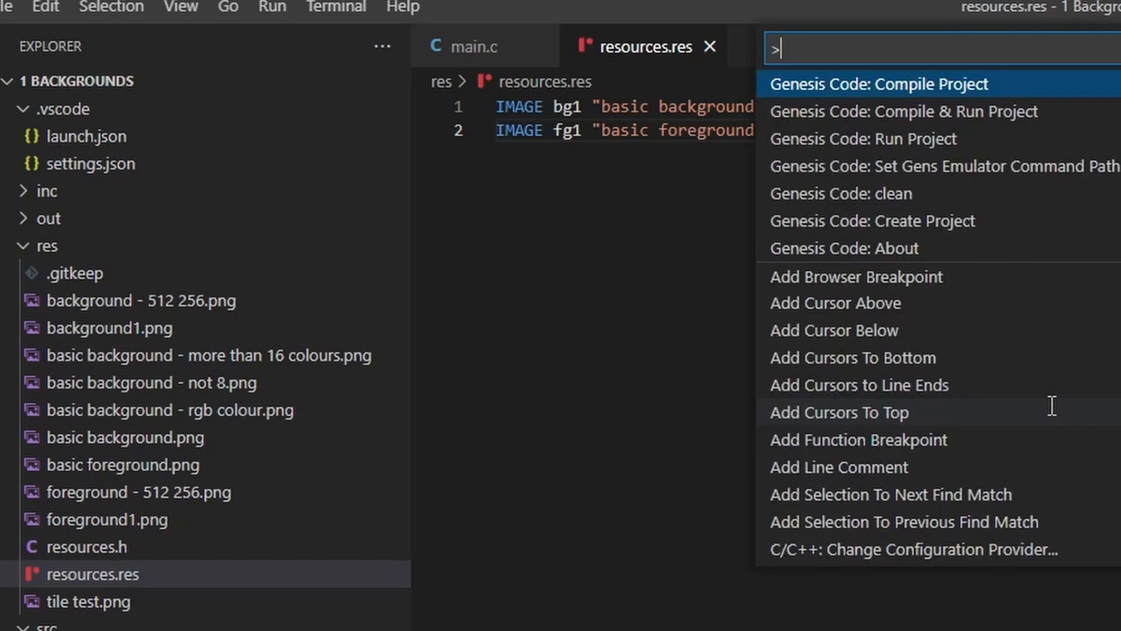
pyautogui.press('Return')
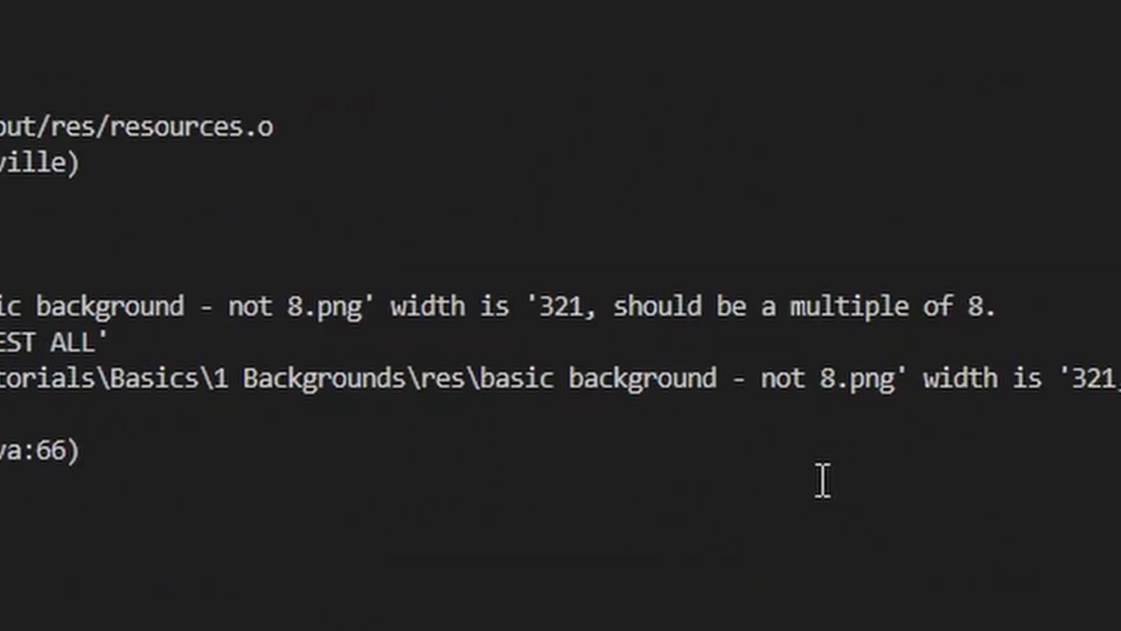
pyautogui.moveTo(1013, 306); pyautogui.dragTo(392, 306)
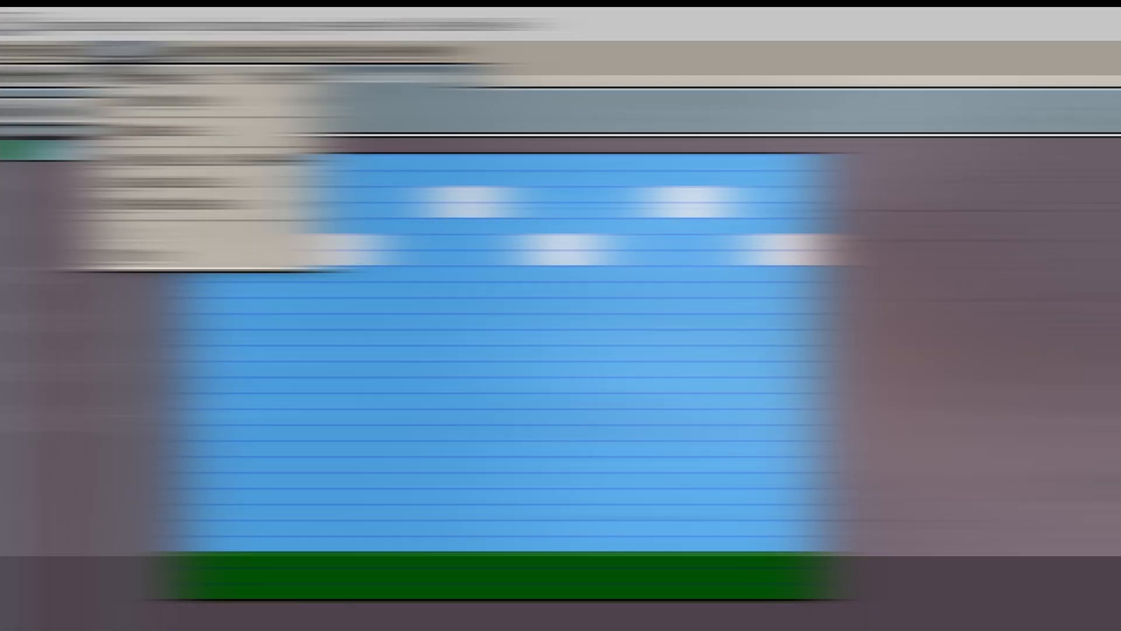
# Step: In Aseprite, keep "basic background - rgb colour.png" in RGB Color mode and move the blue palette swatch after the white one
pyautogui.moveTo(163, 101)
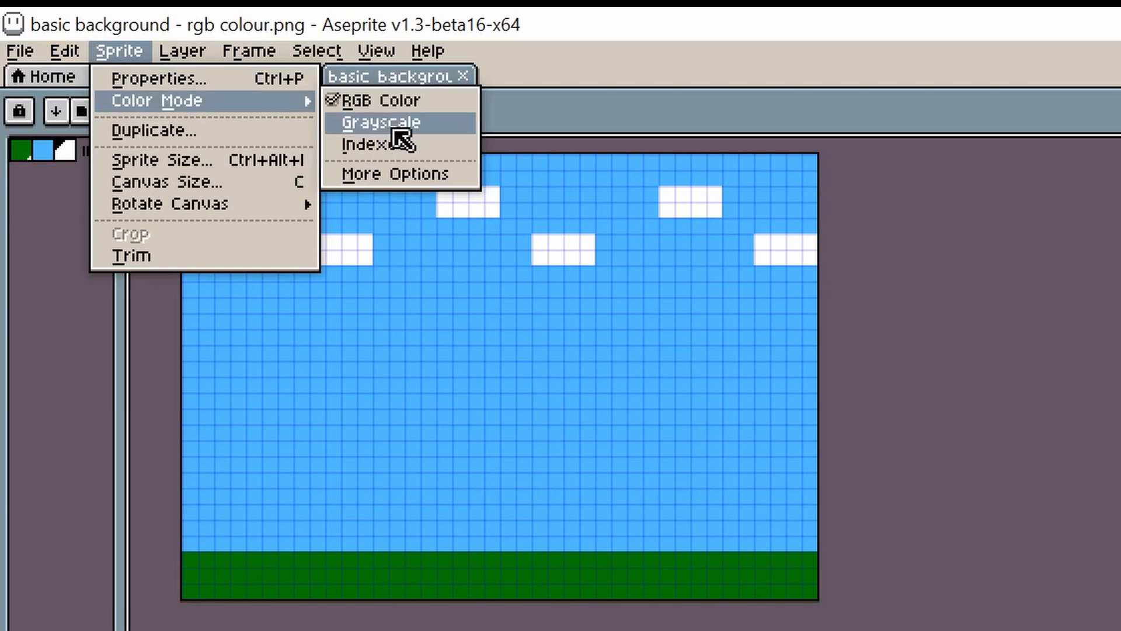
pyautogui.click(367, 100)
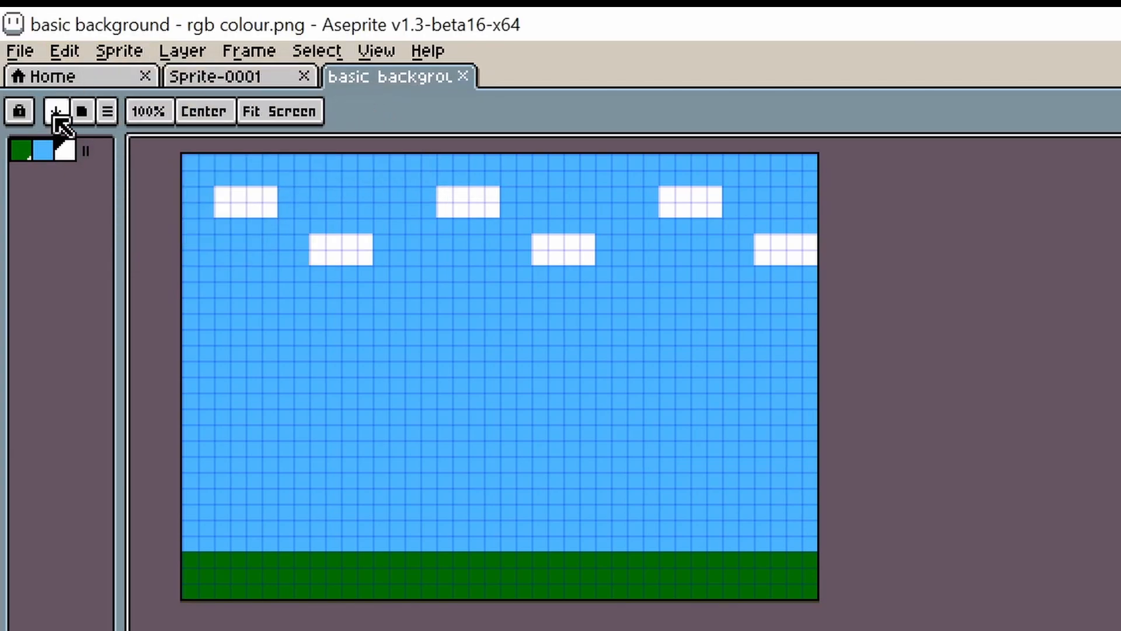
pyautogui.click(45, 153)
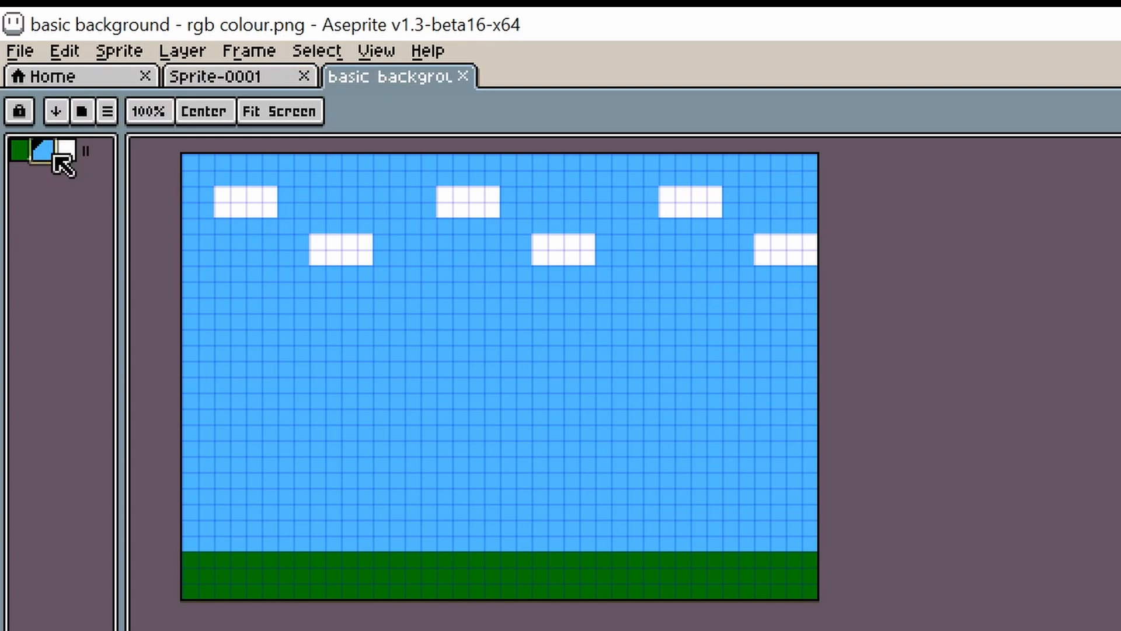
pyautogui.moveTo(56, 156); pyautogui.dragTo(71, 153)
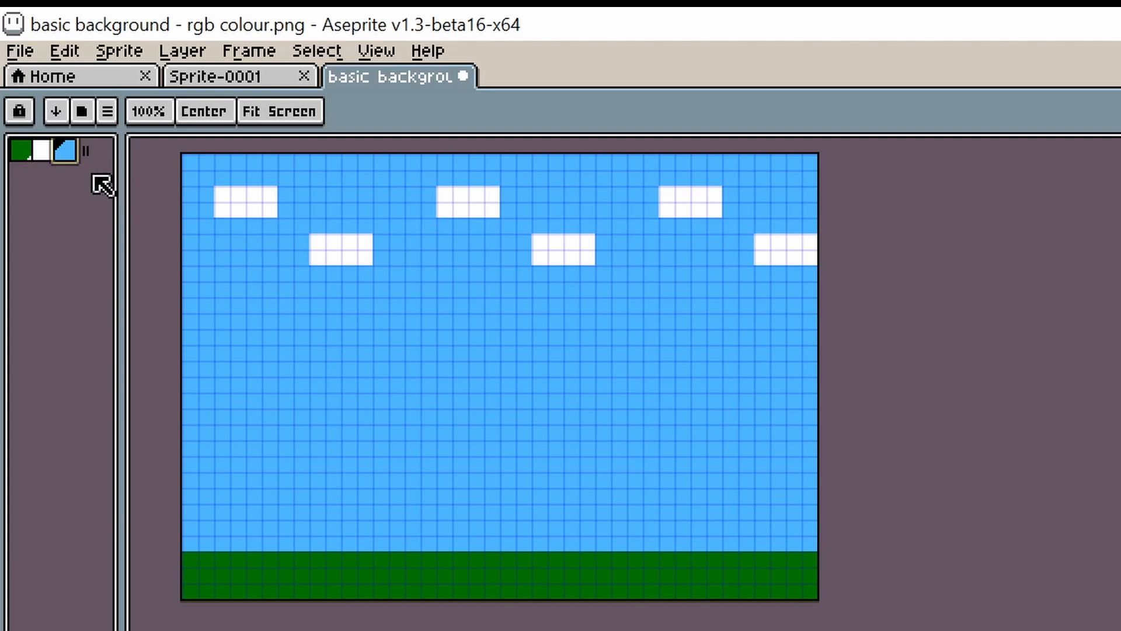
# Step: Convert the "basic background - rgb colour.png" sprite to Indexed color mode
pyautogui.click(136, 53)
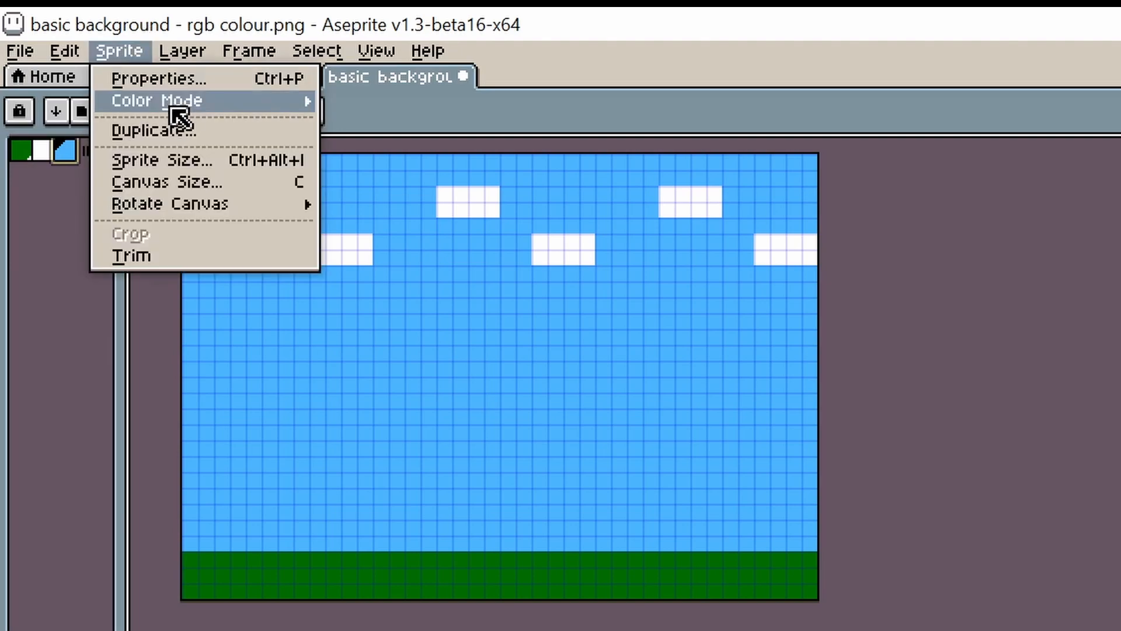
pyautogui.moveTo(181, 115)
pyautogui.click(417, 136)
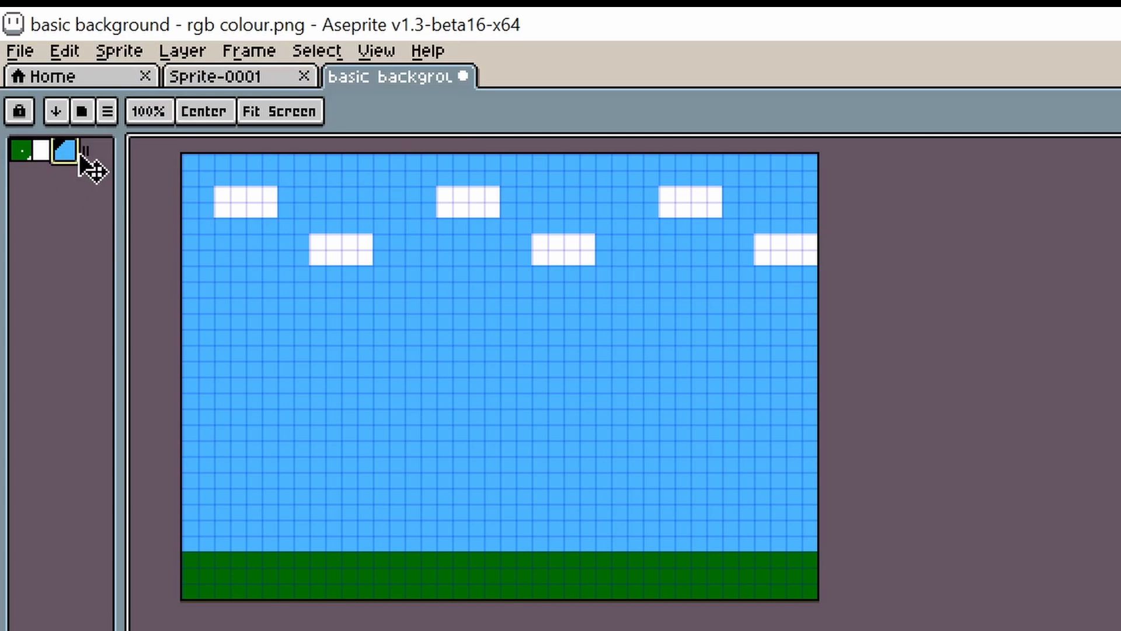
# Step: Reorder the indexed palette by moving the blue swatch ahead of white and the green swatch into the second slot
pyautogui.moveTo(80, 157); pyautogui.dragTo(48, 154)
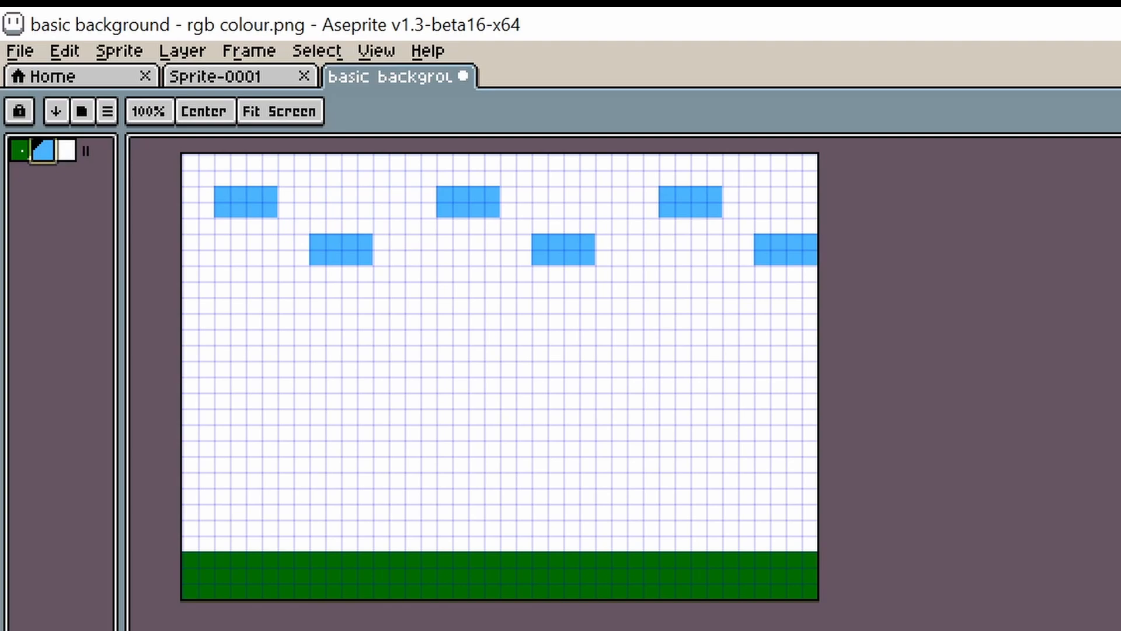
pyautogui.click(21, 150)
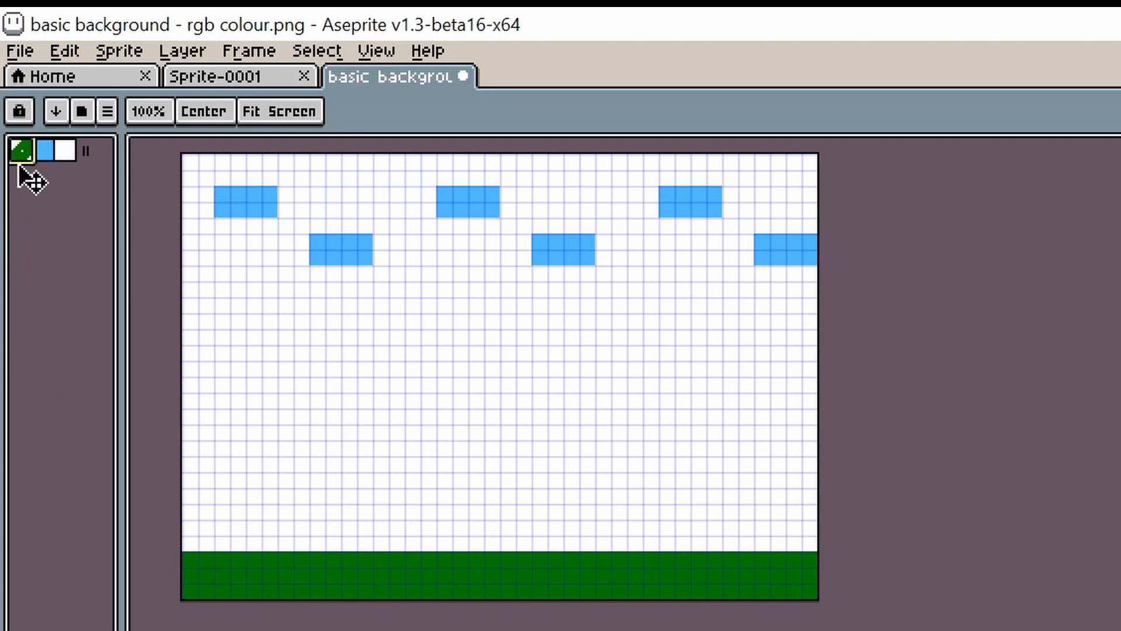
pyautogui.moveTo(18, 165); pyautogui.dragTo(42, 168)
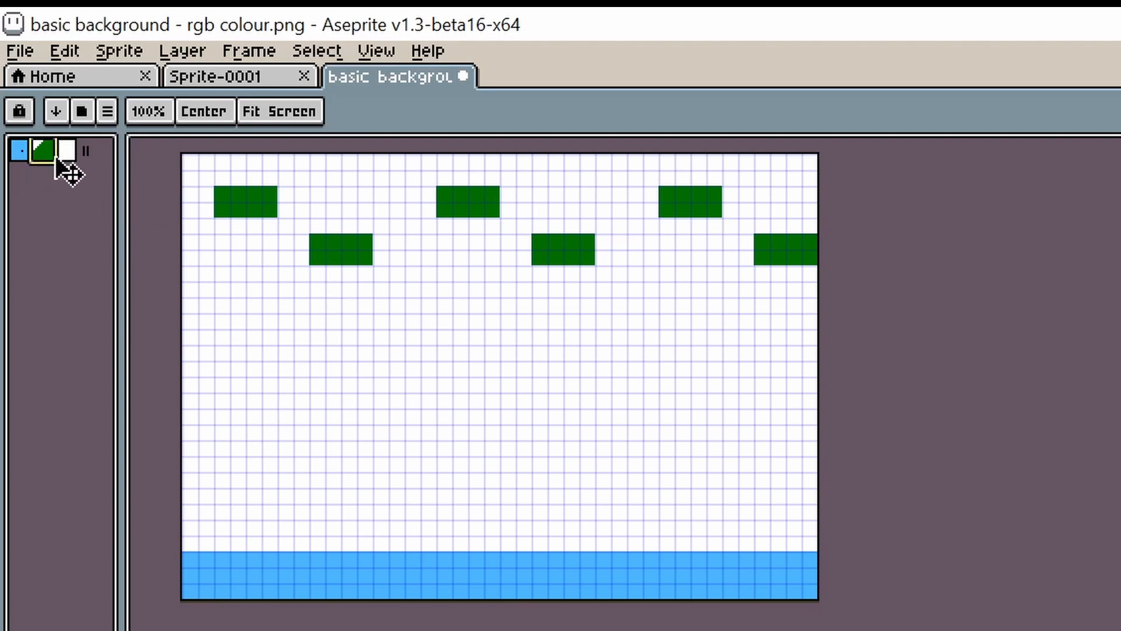
pyautogui.moveTo(56, 157)
pyautogui.mouseDown()
pyautogui.moveTo(70, 158)
pyautogui.moveTo(44, 155)
pyautogui.mouseUp()
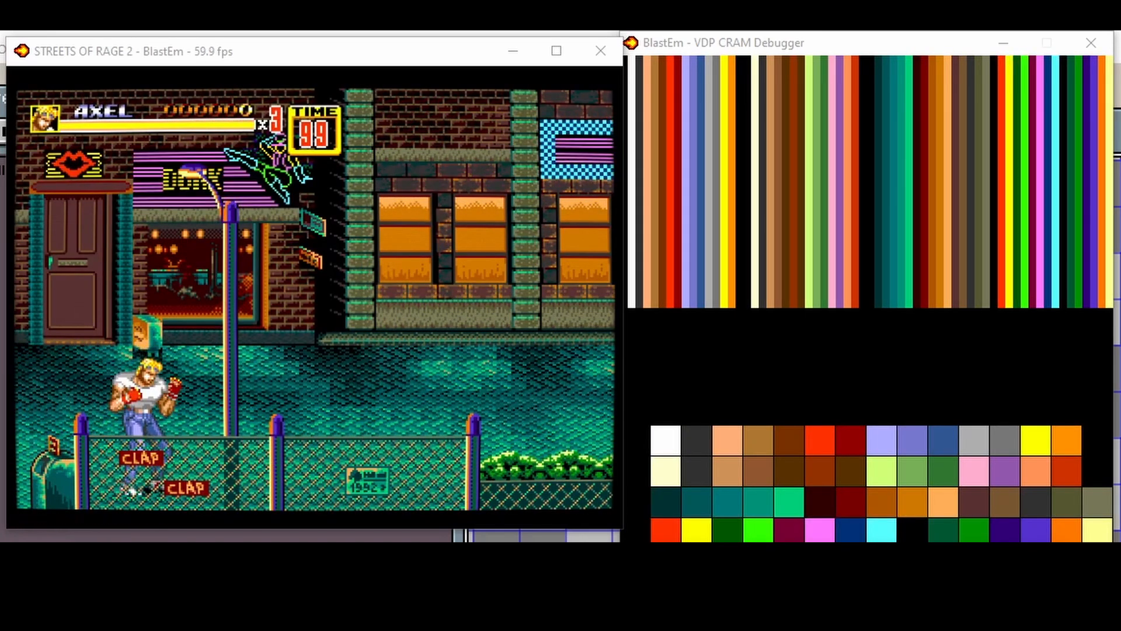
# Step: Switch to BlastEm, play Streets of Rage 2 and examine the palette colours in the VDP CRAM Debugger
pyautogui.press('Right')
pyautogui.press('Up')
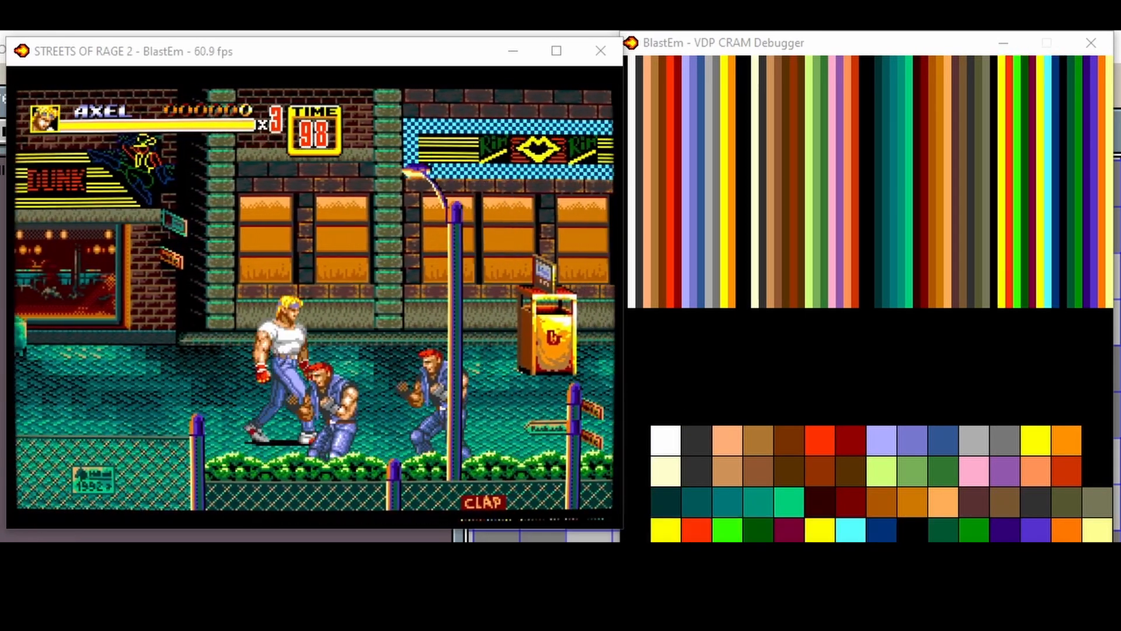
pyautogui.press('Right')
pyautogui.press('d')
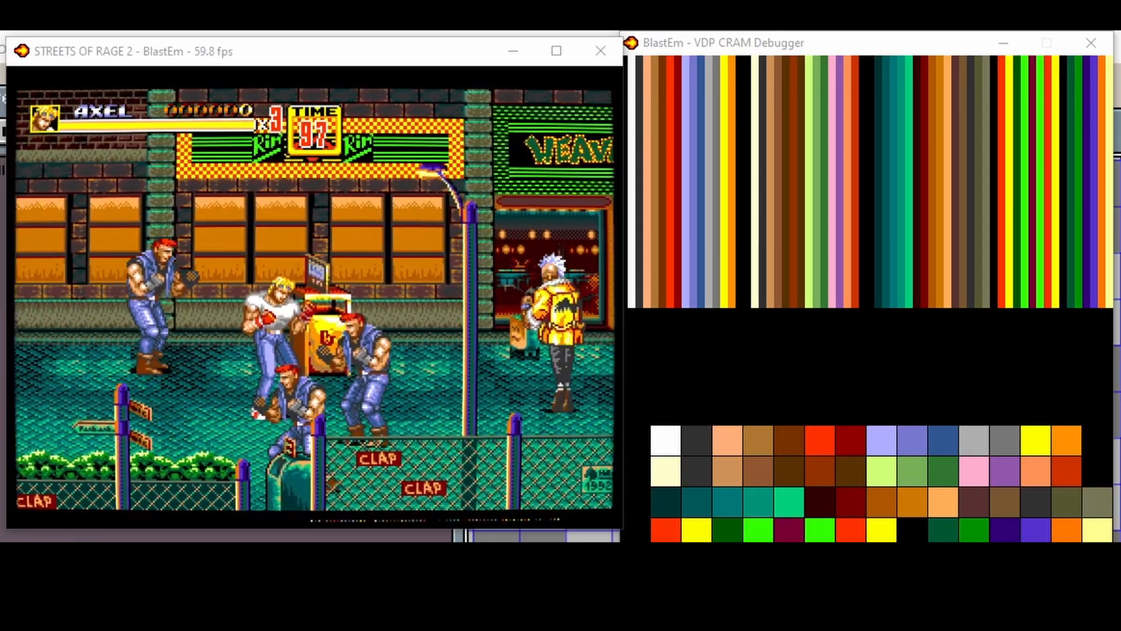
pyautogui.press('s')
pyautogui.press('Right')
pyautogui.press('Down')
pyautogui.press('s')
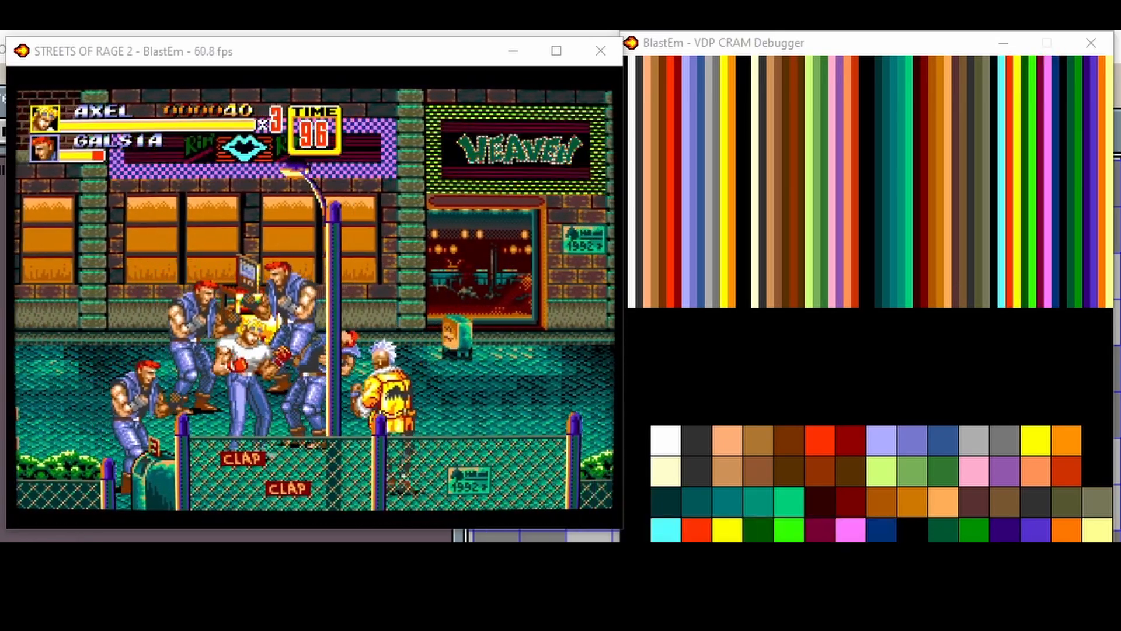
pyautogui.press('s')
pyautogui.press('Right')
pyautogui.press('s')
pyautogui.press('Right')
pyautogui.press('s')
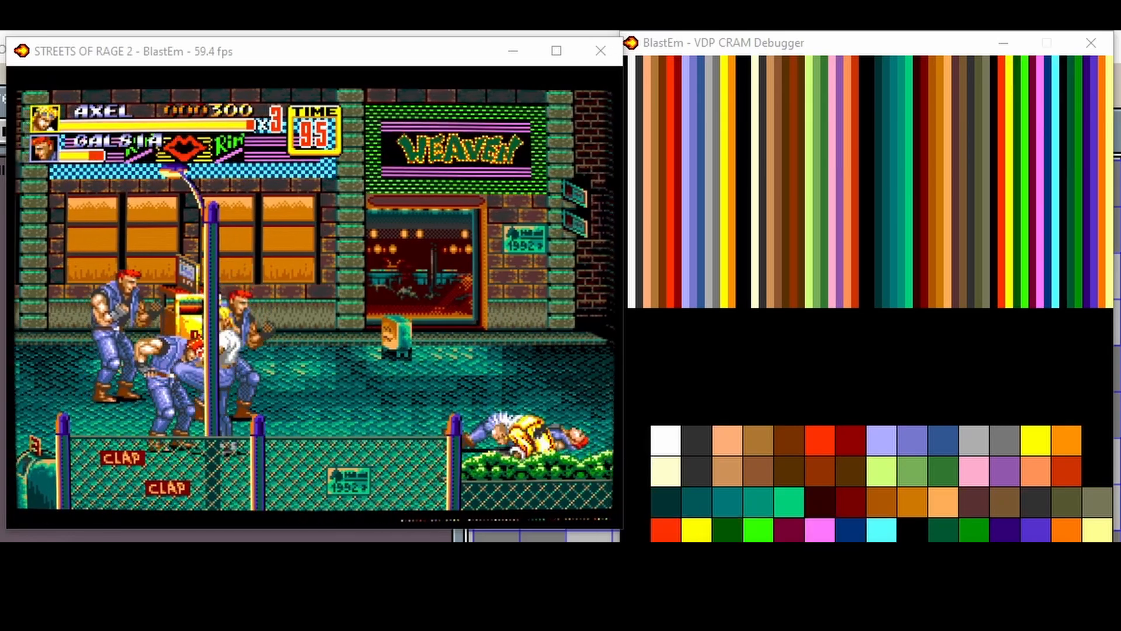
pyautogui.press('Right')
pyautogui.press('s')
pyautogui.press('Left')
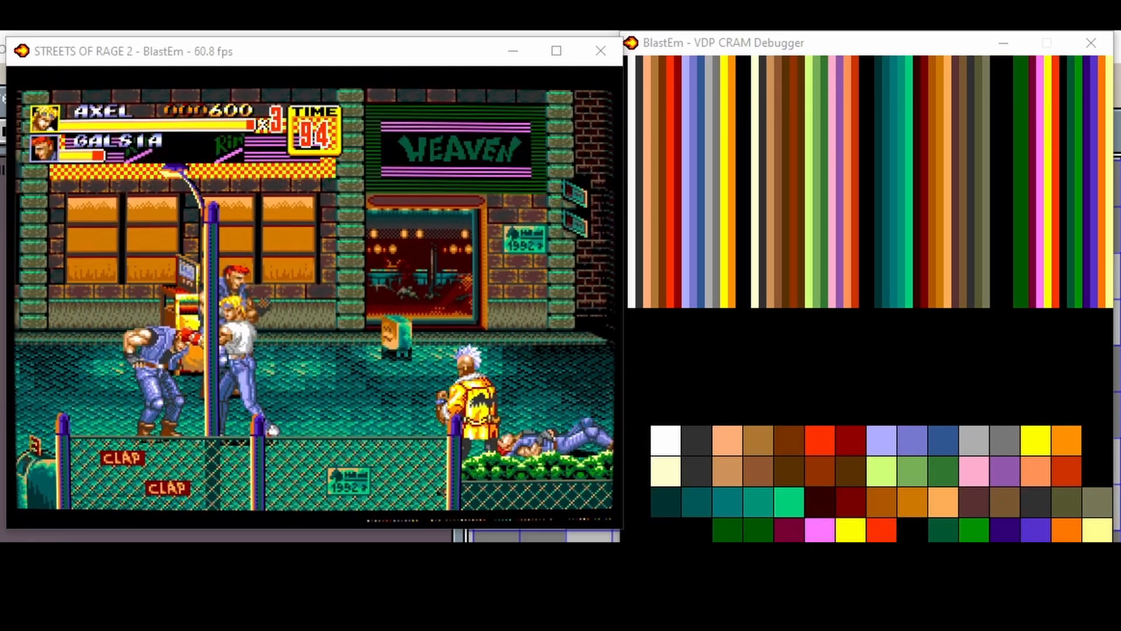
pyautogui.press('s')
pyautogui.press('Right')
pyautogui.press('s')
pyautogui.press('Right')
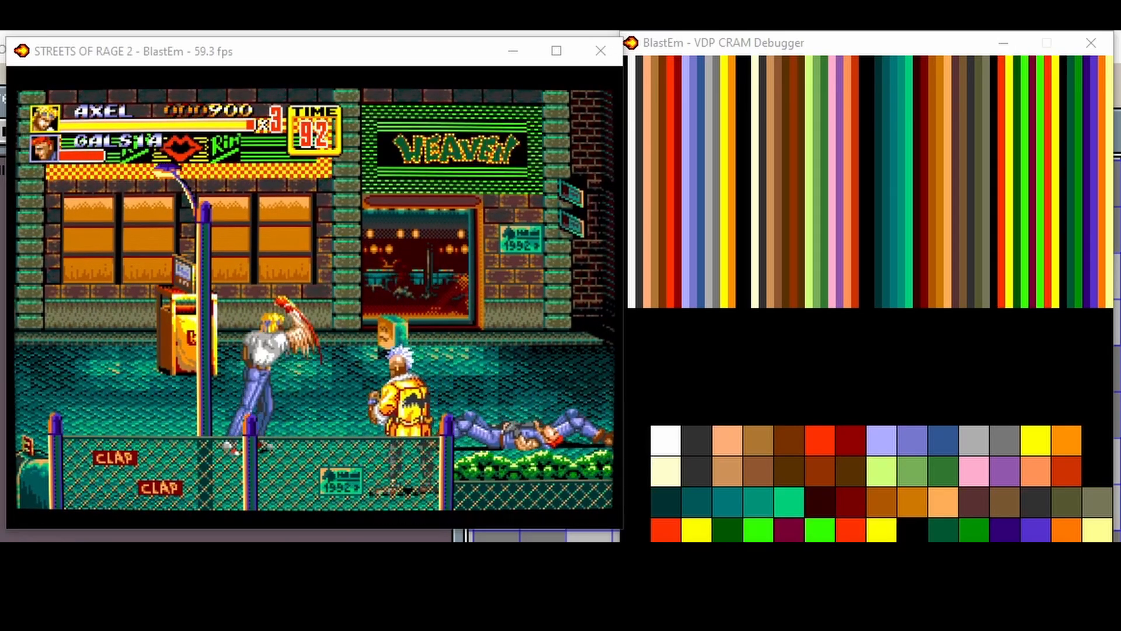
pyautogui.press('Down')
pyautogui.press('d')
pyautogui.press('Left')
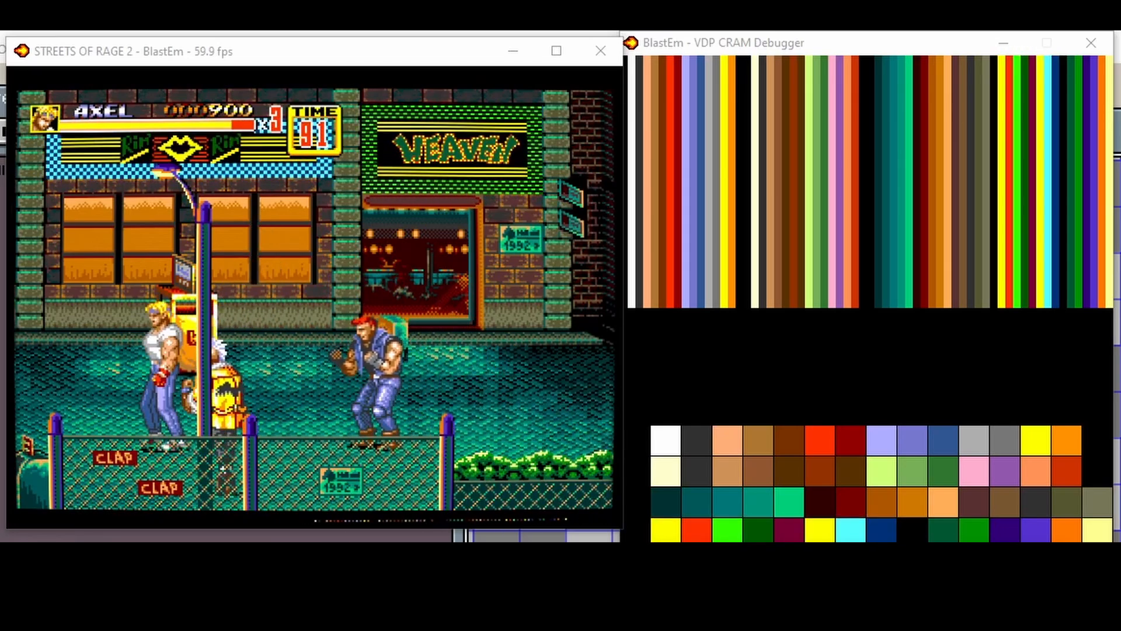
pyautogui.press('Down')
pyautogui.press('d')
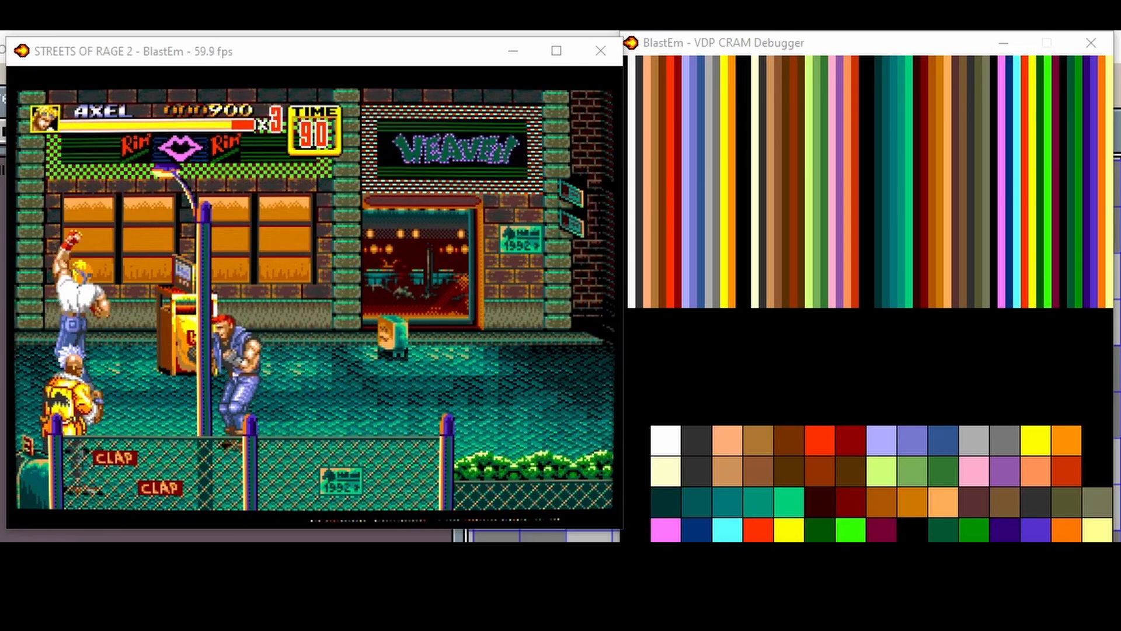
pyautogui.press('Right')
pyautogui.press('s')
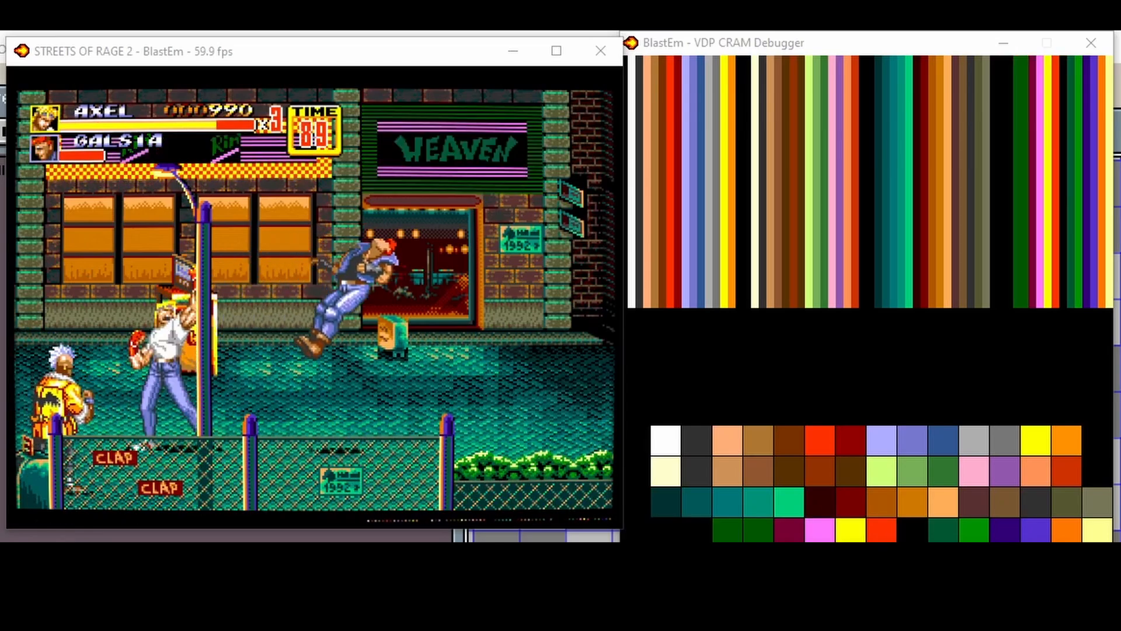
pyautogui.press('Left')
pyautogui.press('d')
pyautogui.press('Right')
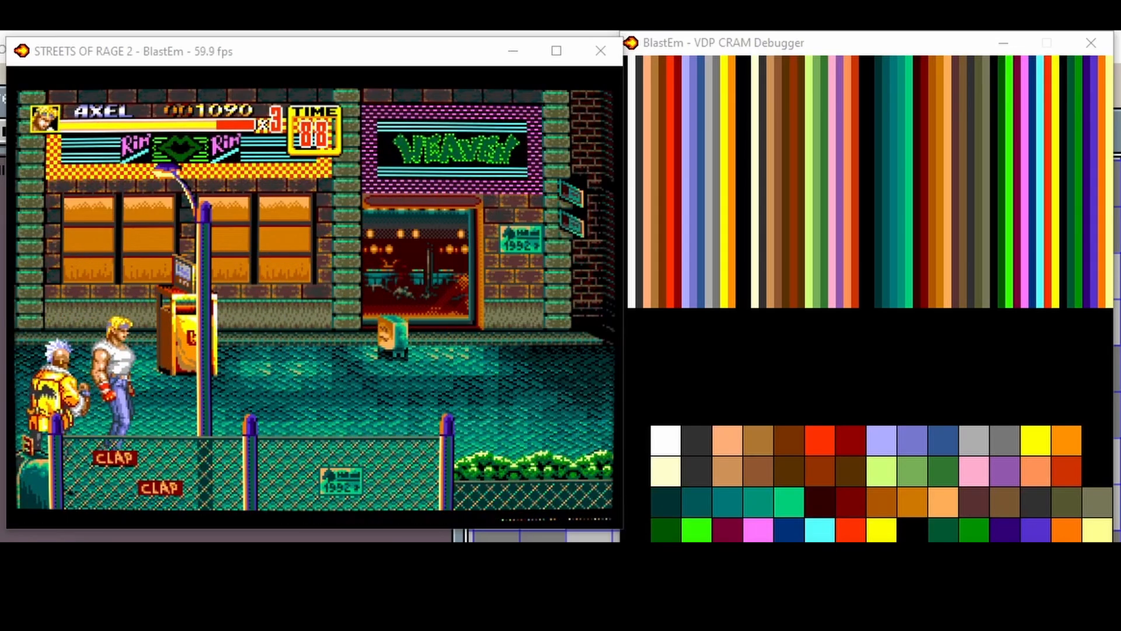
pyautogui.press('Right')
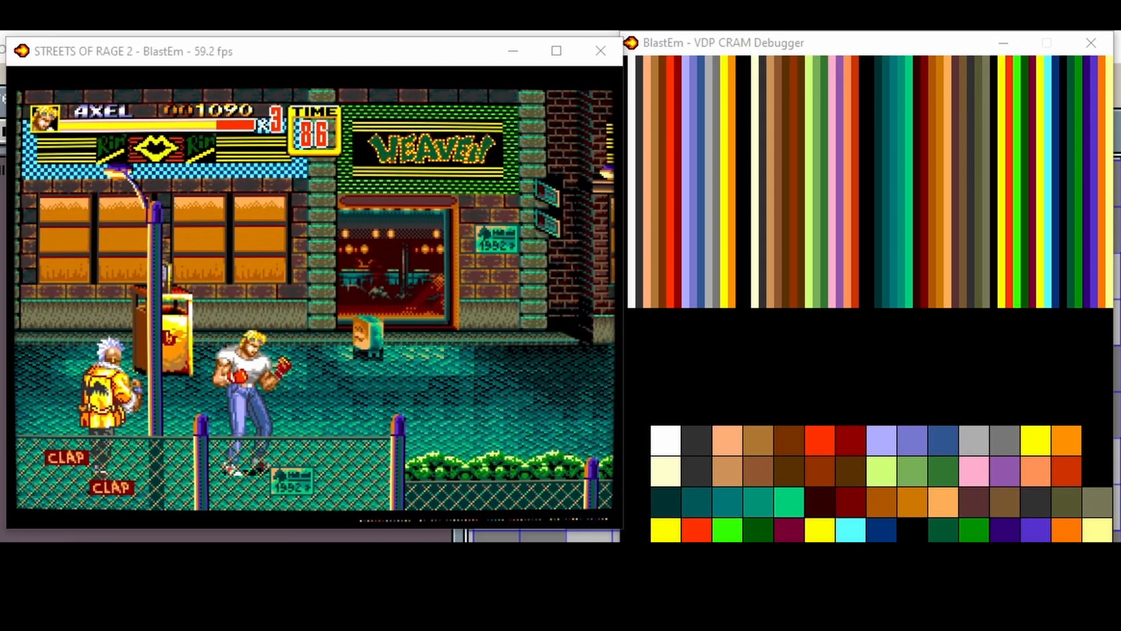
pyautogui.press('Right')
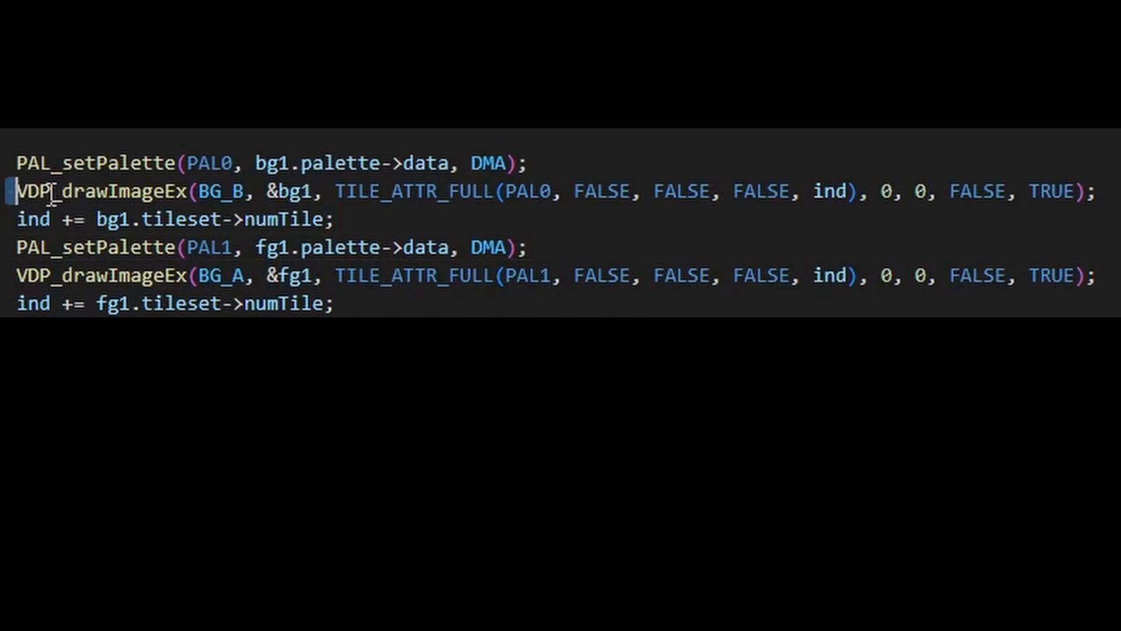
# Step: Switch to the SGDK code and examine the palette and FALSE arguments in the BG_B and BG_A VDP_drawImageEx calls
pyautogui.moveTo(12, 195); pyautogui.dragTo(192, 203)
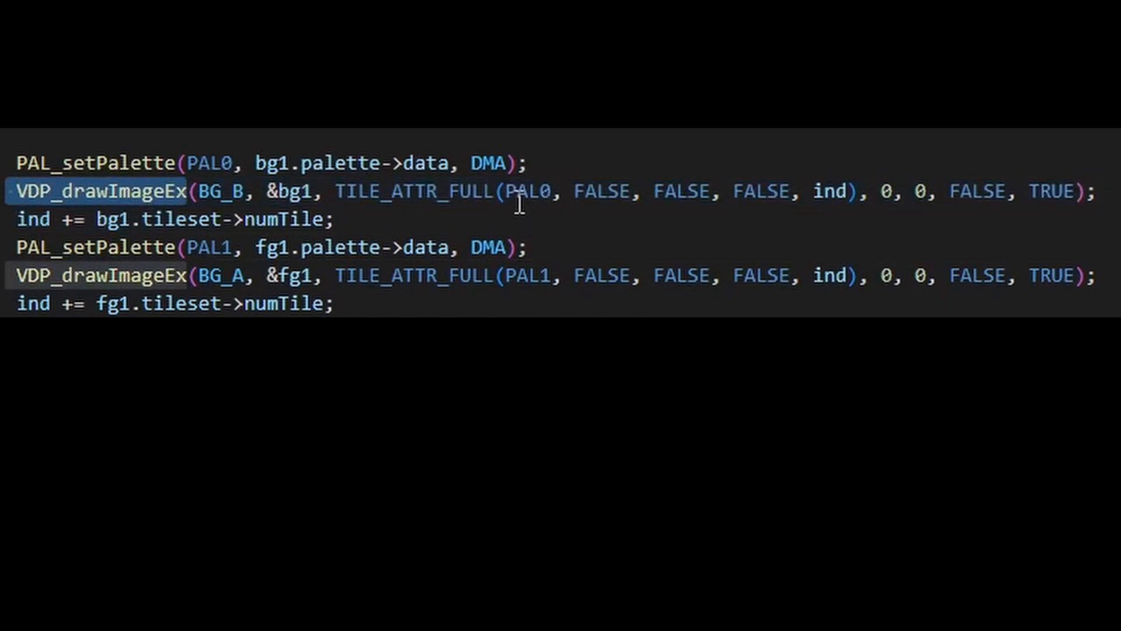
pyautogui.moveTo(503, 193); pyautogui.dragTo(553, 193)
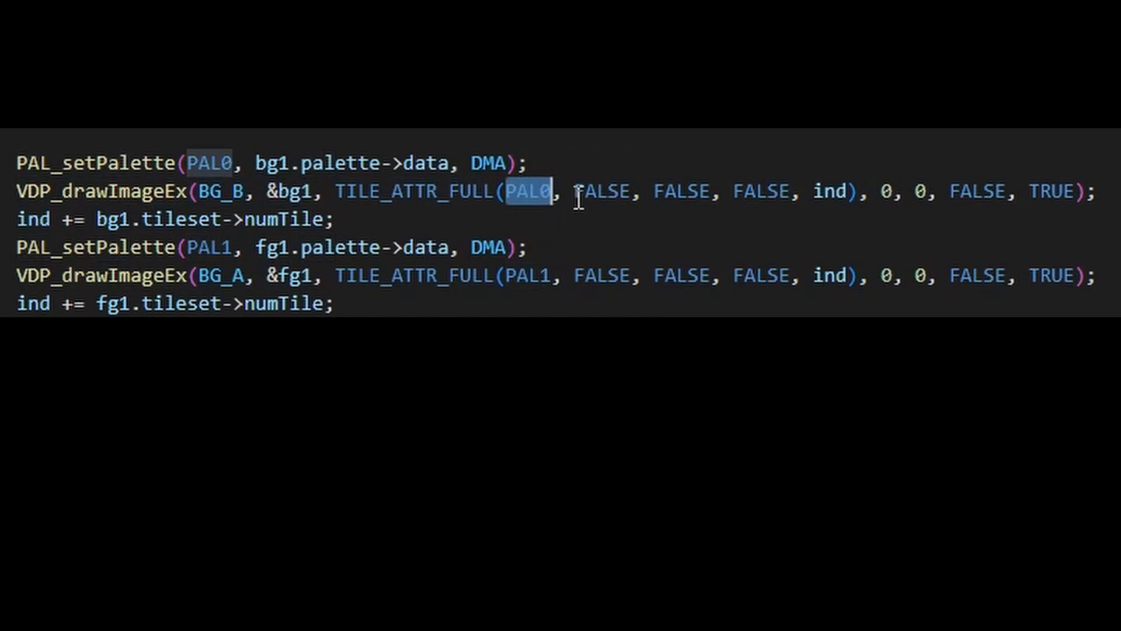
pyautogui.moveTo(574, 193); pyautogui.dragTo(634, 196)
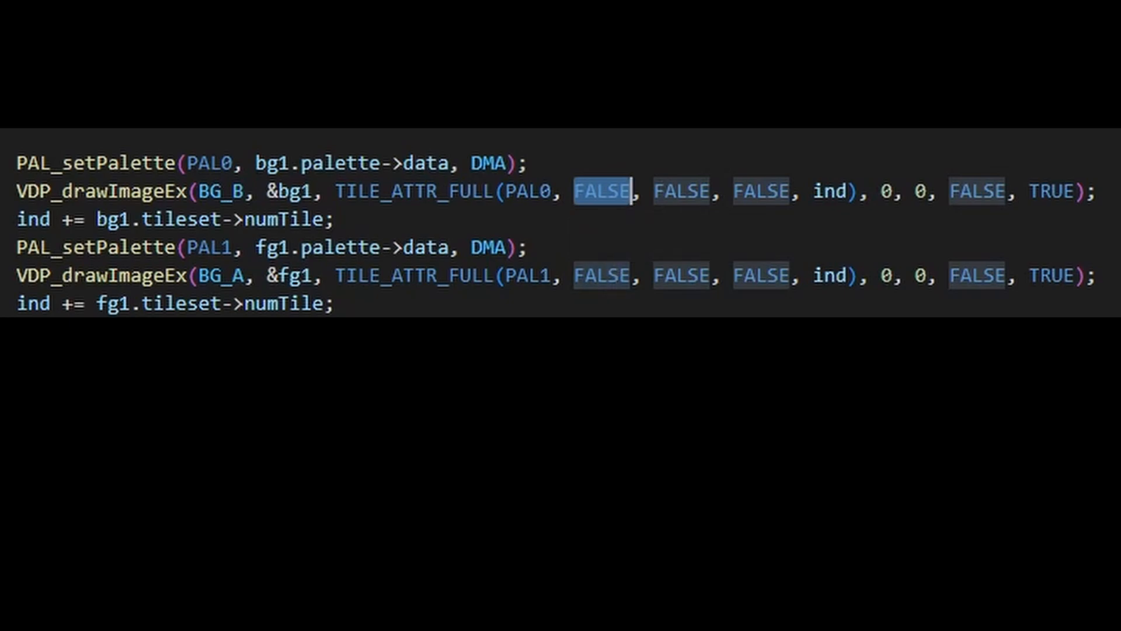
pyautogui.moveTo(21, 276); pyautogui.dragTo(191, 284)
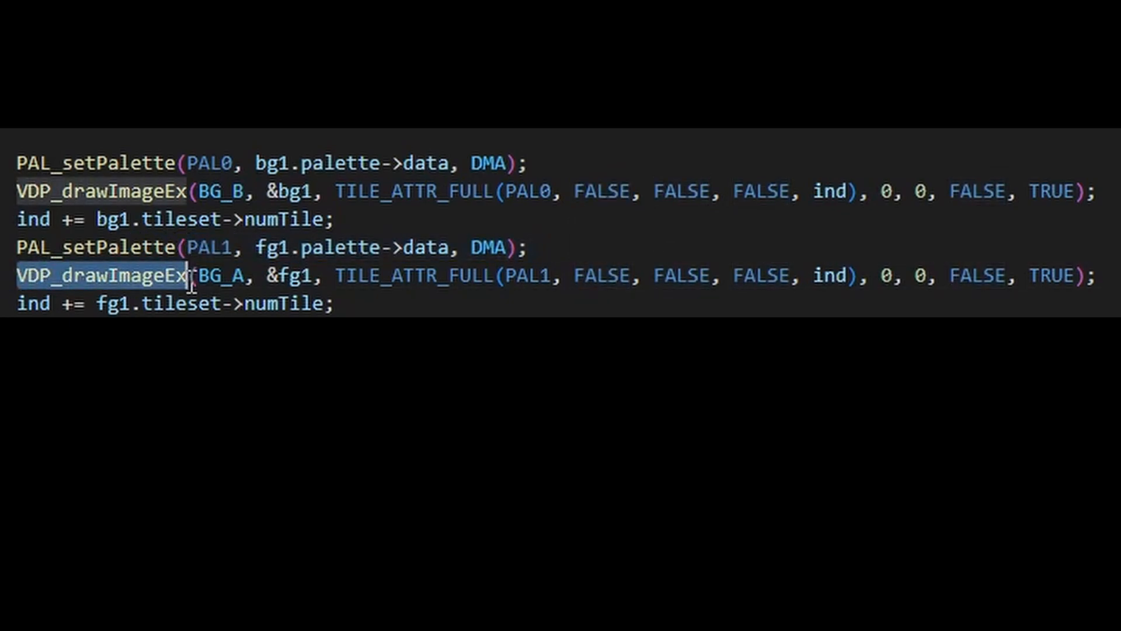
pyautogui.moveTo(505, 275); pyautogui.dragTo(628, 275)
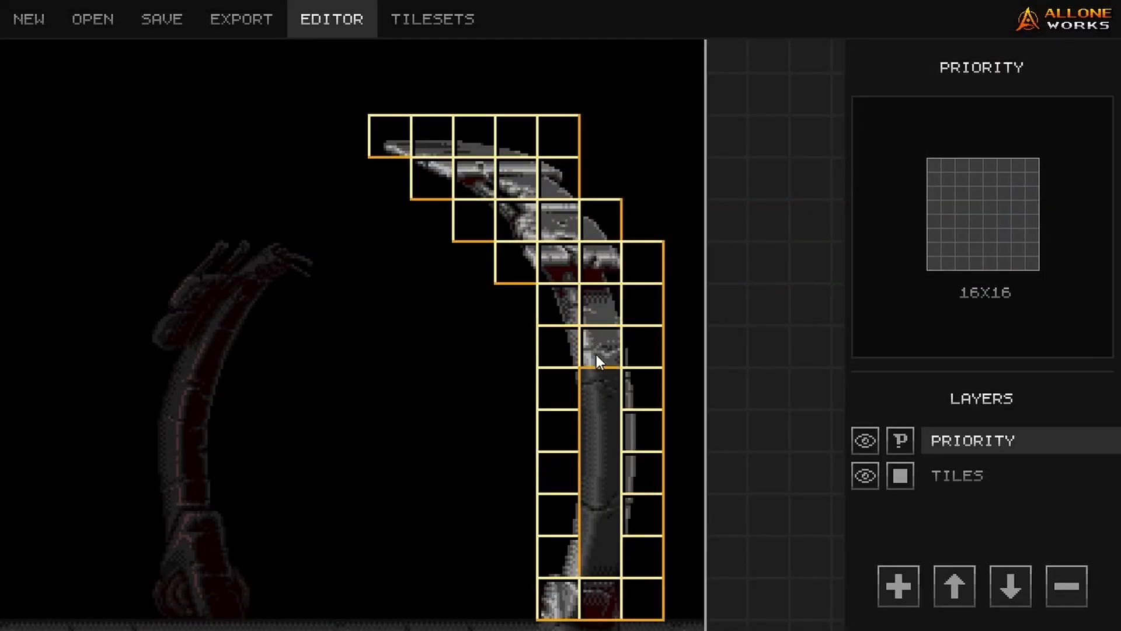
# Step: Switch to the Allone Works tilemap editor and mark the large arch's lower column and base tiles on the PRIORITY layer
pyautogui.moveTo(597, 355); pyautogui.dragTo(603, 570)
pyautogui.scroll(-3, 603, 571)
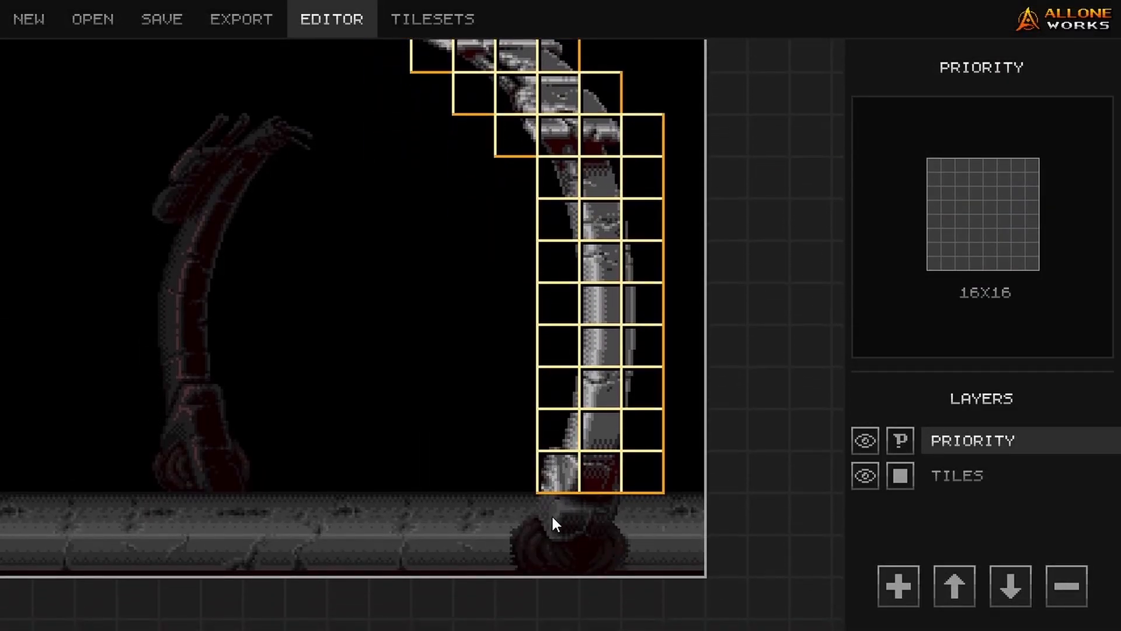
pyautogui.moveTo(551, 513); pyautogui.dragTo(593, 509)
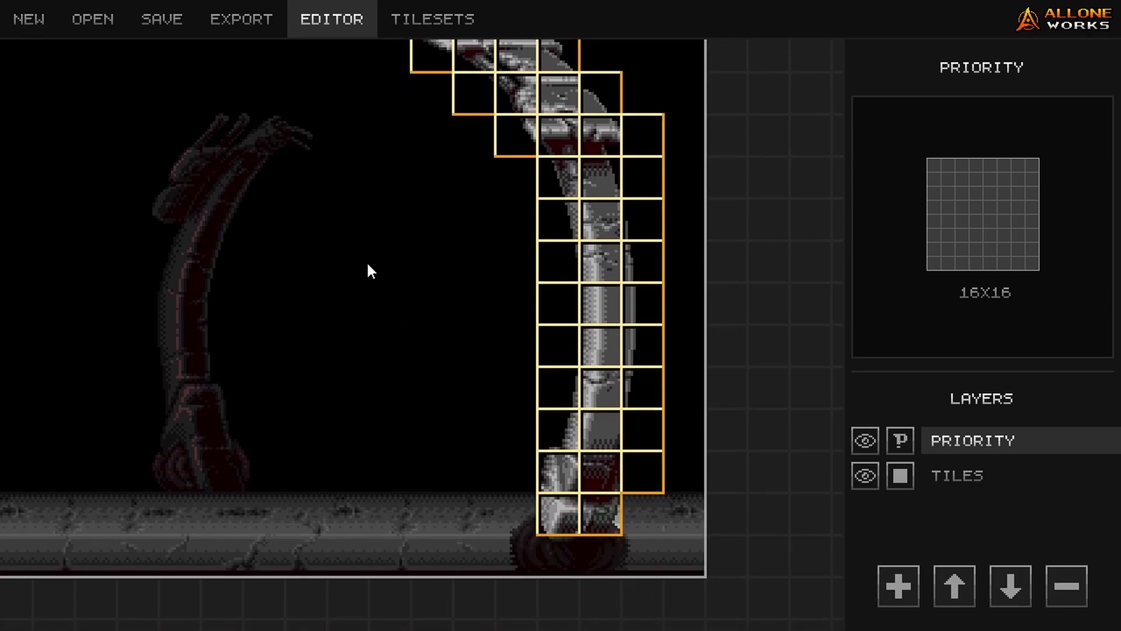
pyautogui.scroll(-1, 366, 263)
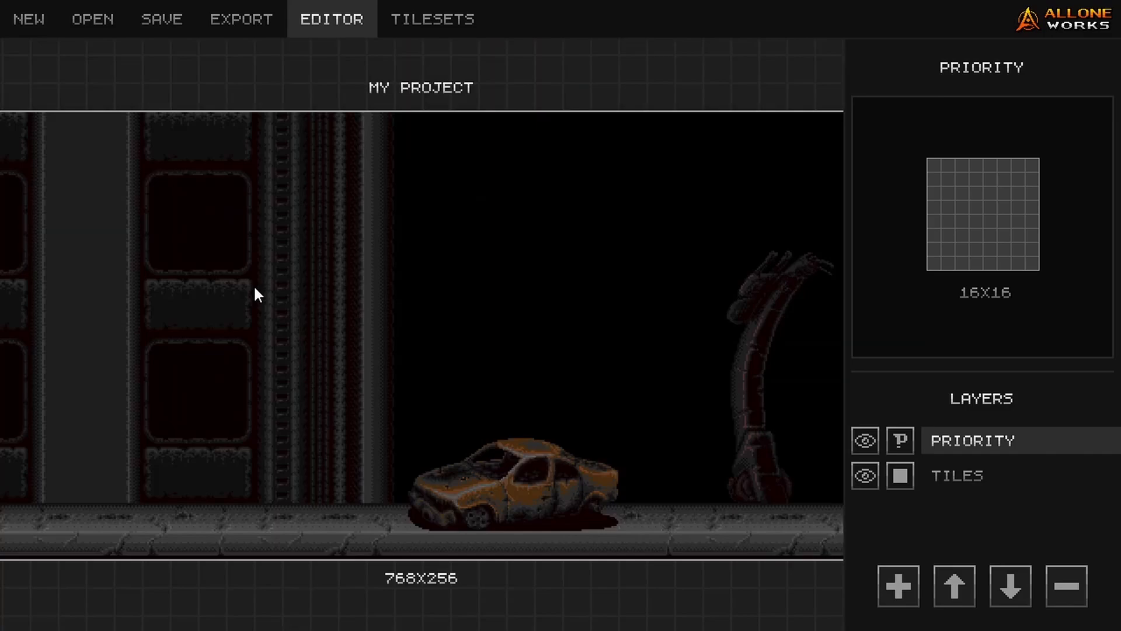
pyautogui.scroll(-2, 254, 285)
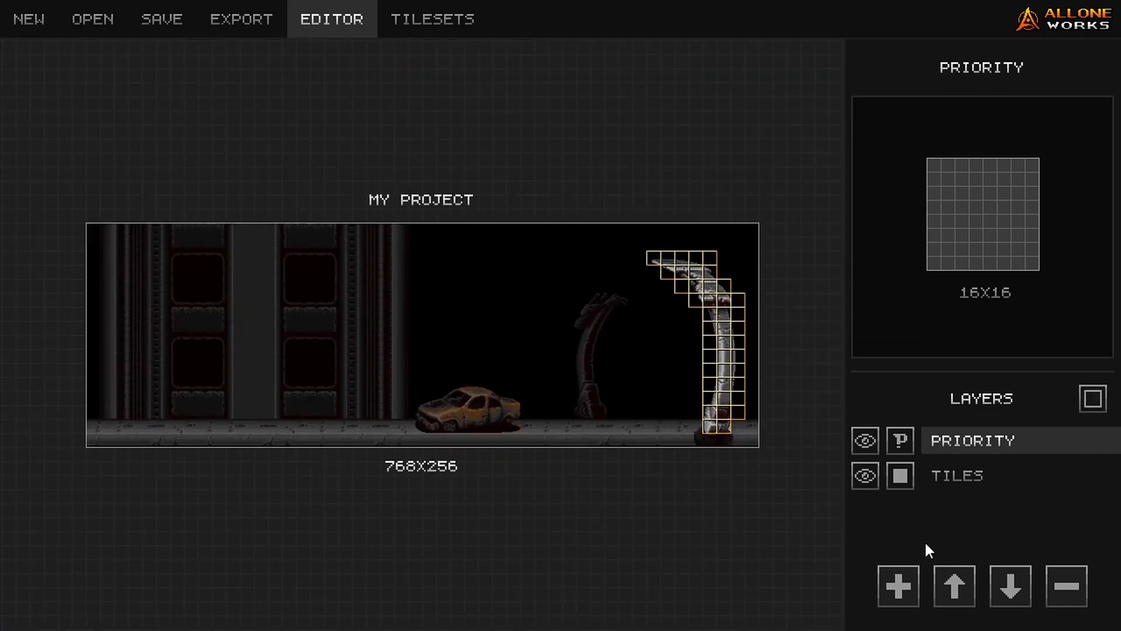
# Step: Add a new layer named PALETTE and make it a palette-type layer
pyautogui.click(897, 586)
pyautogui.doubleClick(971, 436)
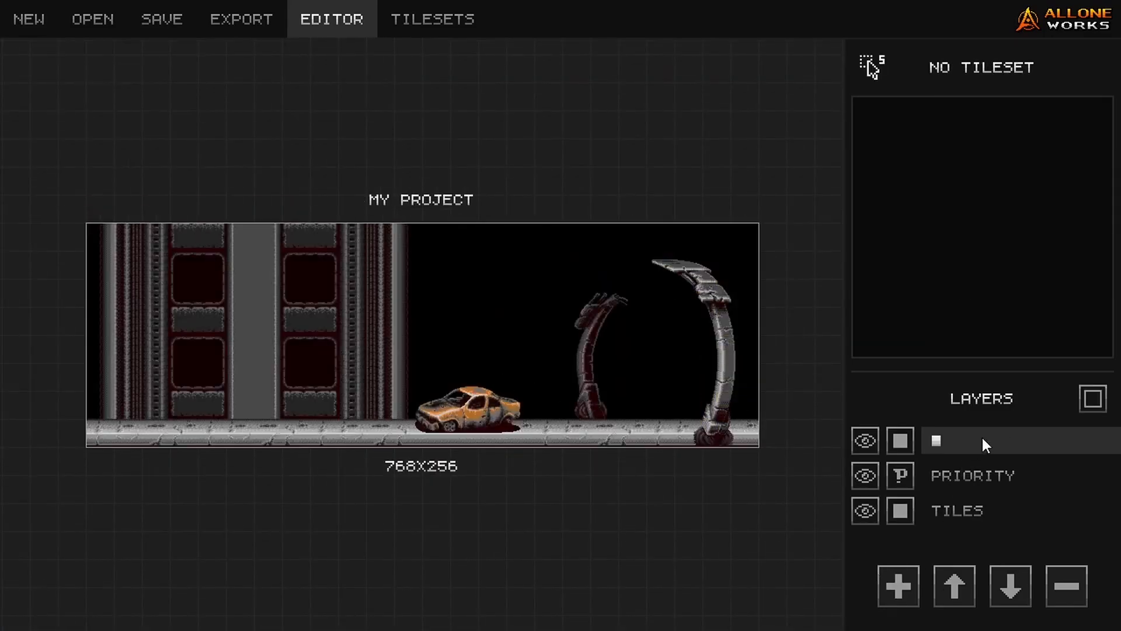
pyautogui.write('PALETTE')
pyautogui.click(900, 443)
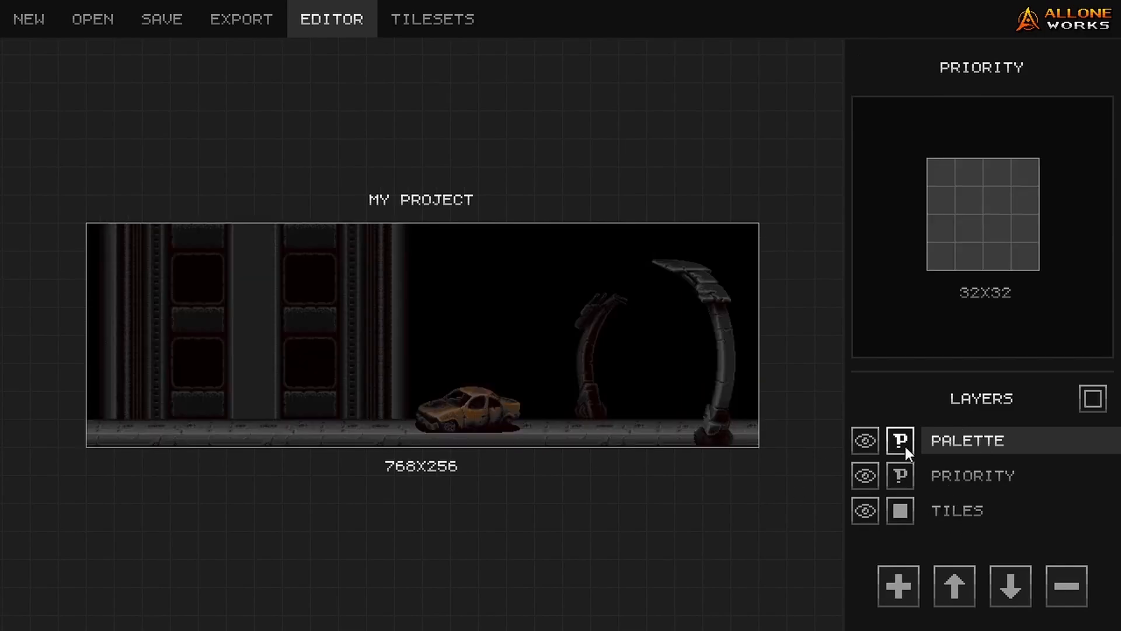
pyautogui.click(902, 444)
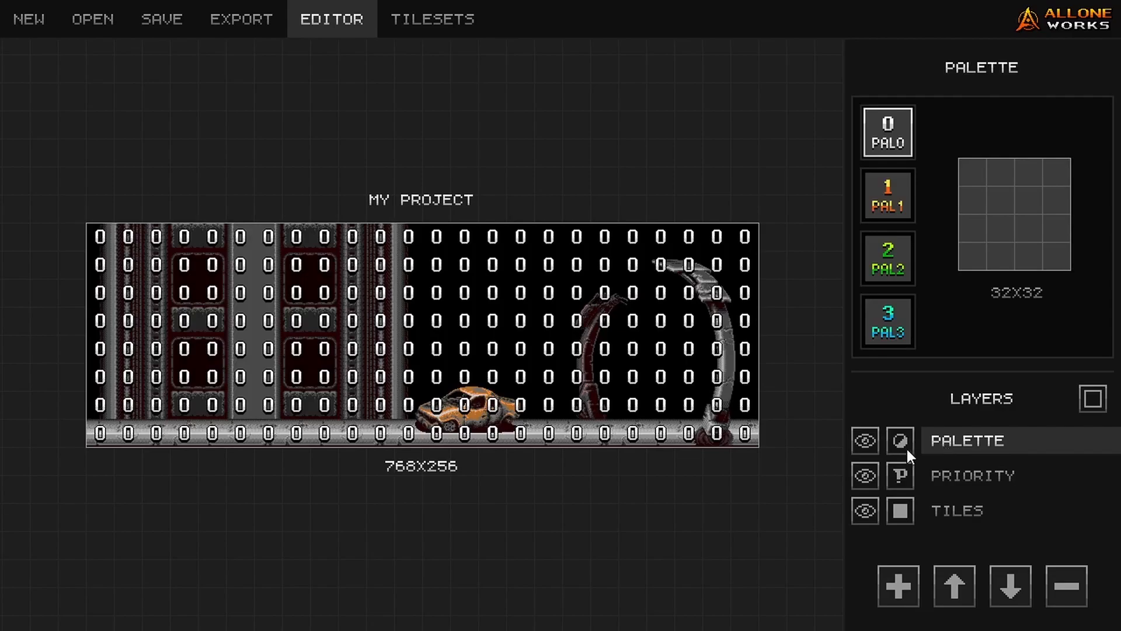
# Step: Assign PAL1 to the building's upper-right panel, PAL2 to its lower-left panel and PAL3 to its lower-right panel
pyautogui.scroll(5, 145, 279)
pyautogui.moveTo(439, 341); pyautogui.dragTo(526, 327)
pyautogui.click(905, 189)
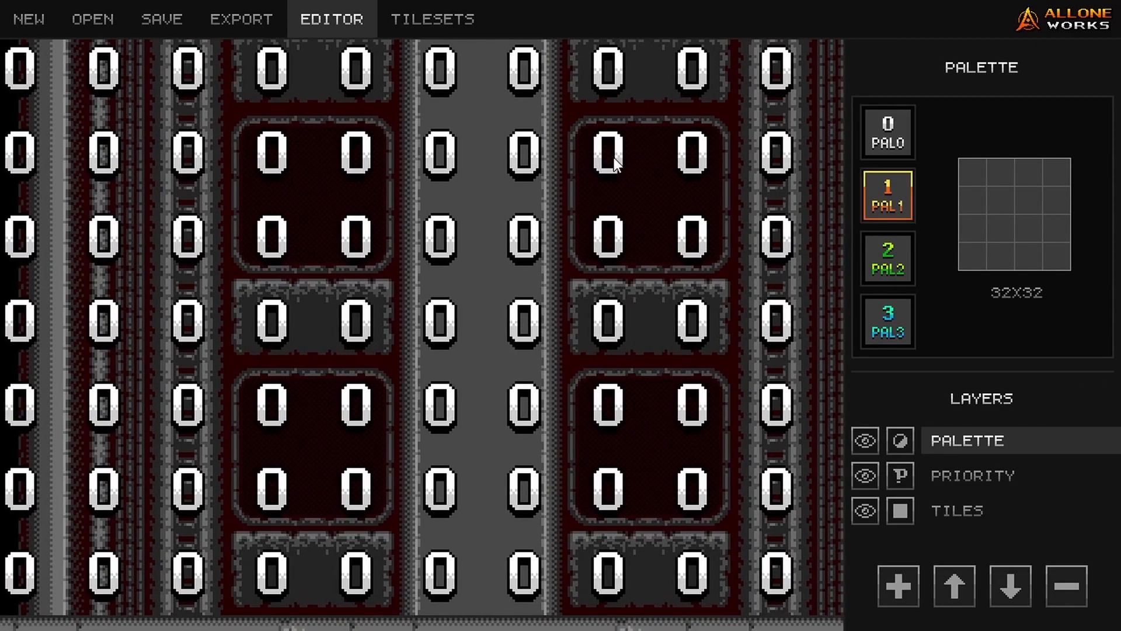
pyautogui.moveTo(688, 188)
pyautogui.mouseDown()
pyautogui.moveTo(661, 229)
pyautogui.moveTo(619, 225)
pyautogui.mouseUp()
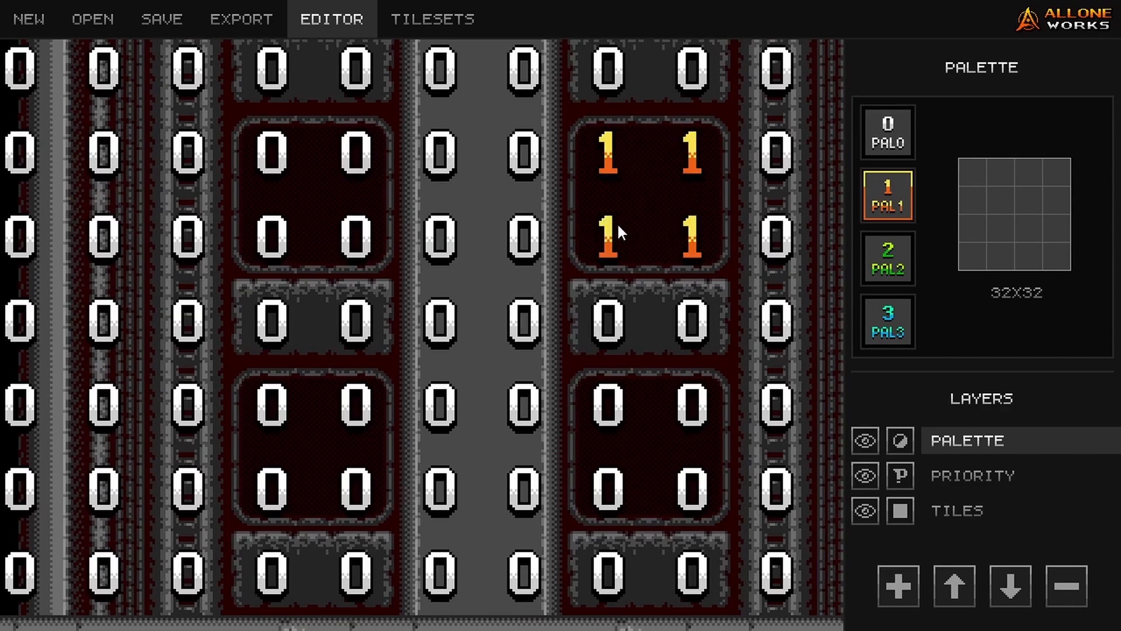
pyautogui.click(894, 258)
pyautogui.moveTo(239, 380)
pyautogui.mouseDown()
pyautogui.moveTo(275, 407)
pyautogui.moveTo(352, 404)
pyautogui.moveTo(298, 480)
pyautogui.mouseUp()
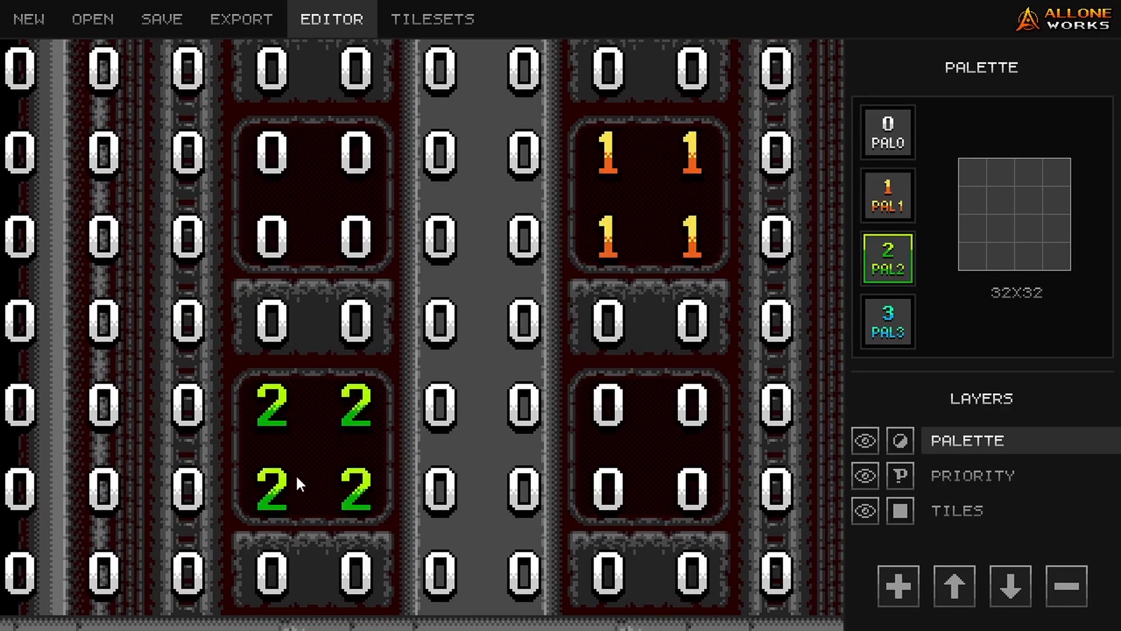
pyautogui.click(900, 311)
pyautogui.moveTo(552, 323); pyautogui.dragTo(331, 210)
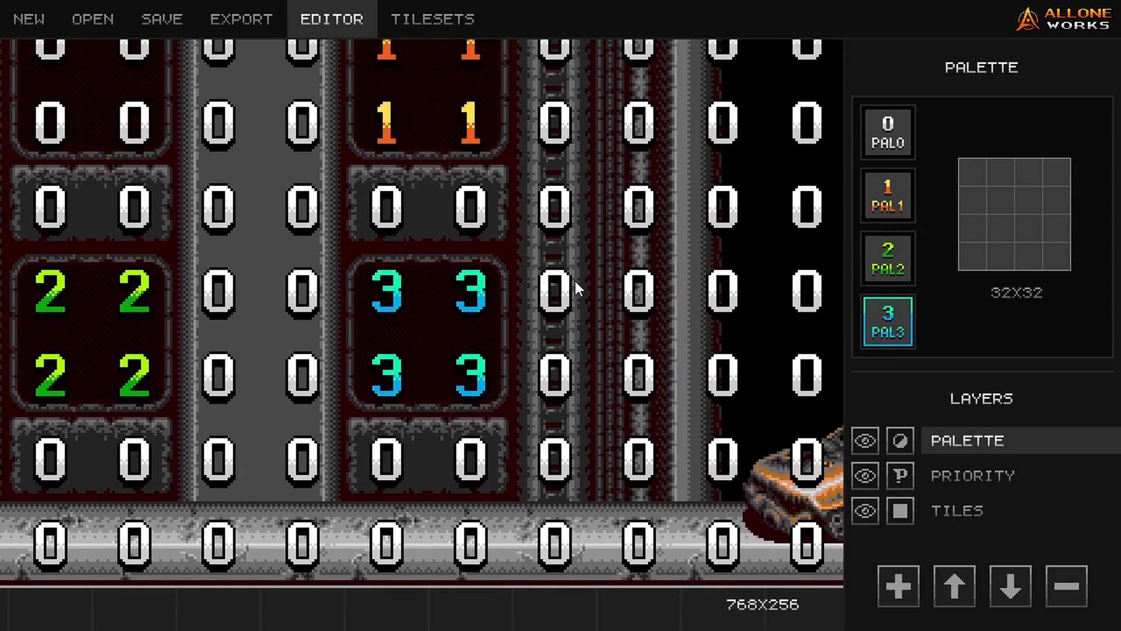
pyautogui.scroll(-3, 579, 270)
pyautogui.press('space')
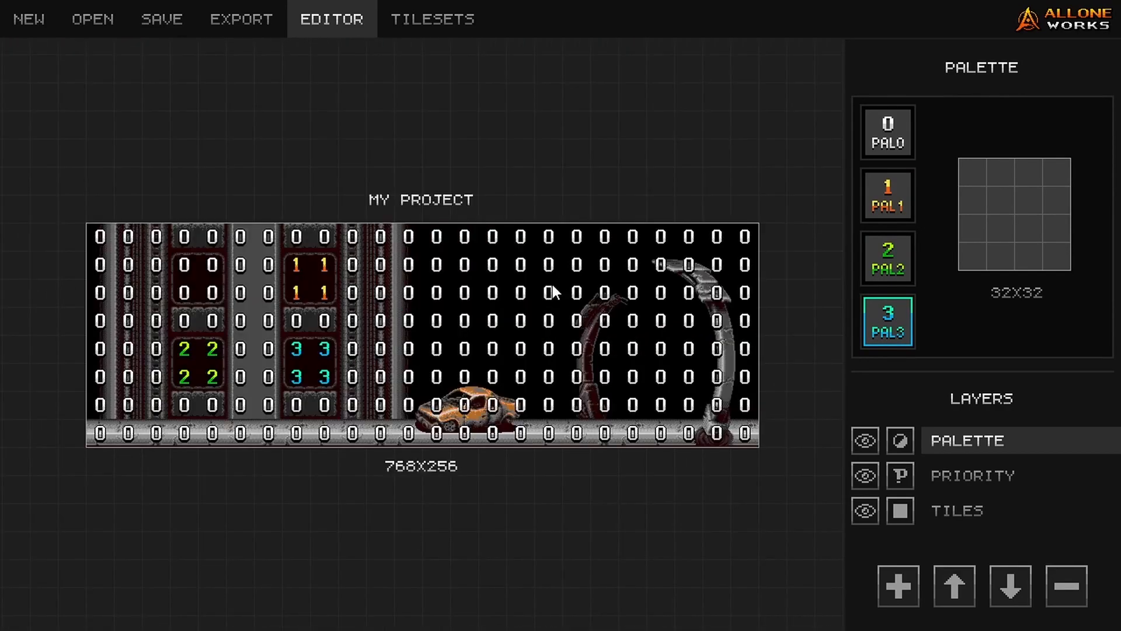
# Step: Make the TILES layer active and extend the map downward to 768x384
pyautogui.click(972, 506)
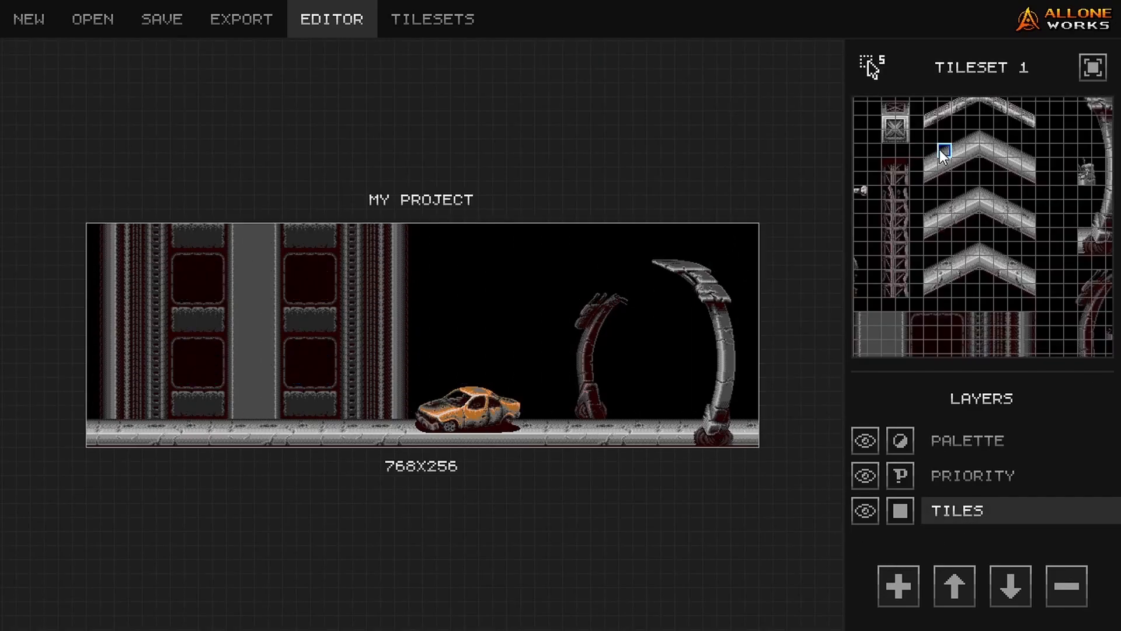
pyautogui.moveTo(942, 153); pyautogui.dragTo(1093, 329)
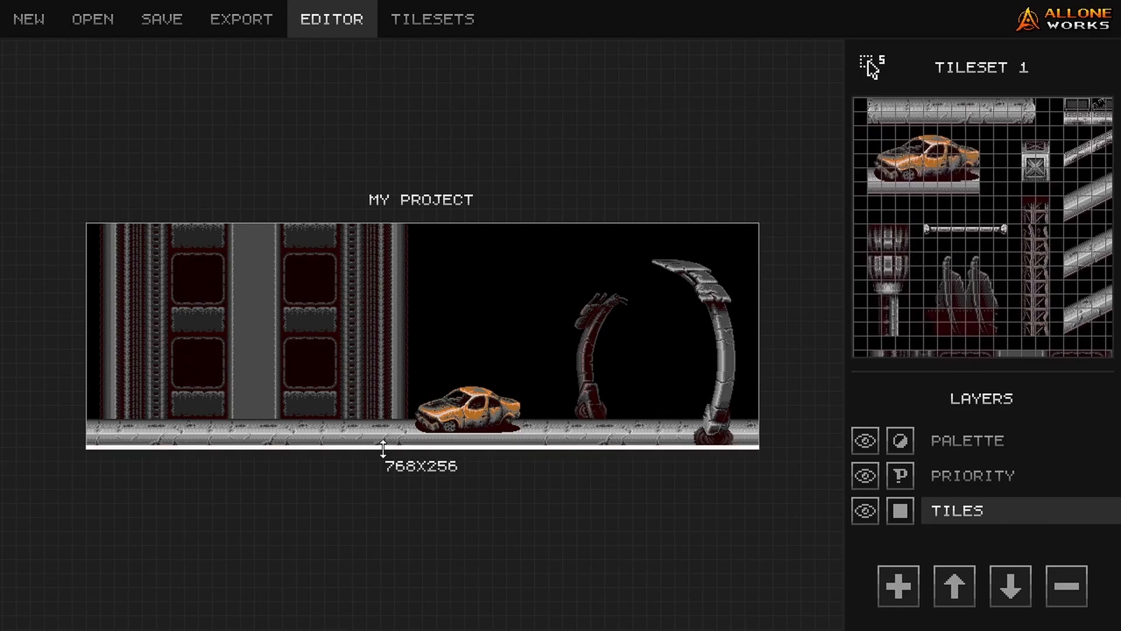
pyautogui.moveTo(383, 448); pyautogui.dragTo(372, 602)
pyautogui.moveTo(367, 490); pyautogui.dragTo(396, 324)
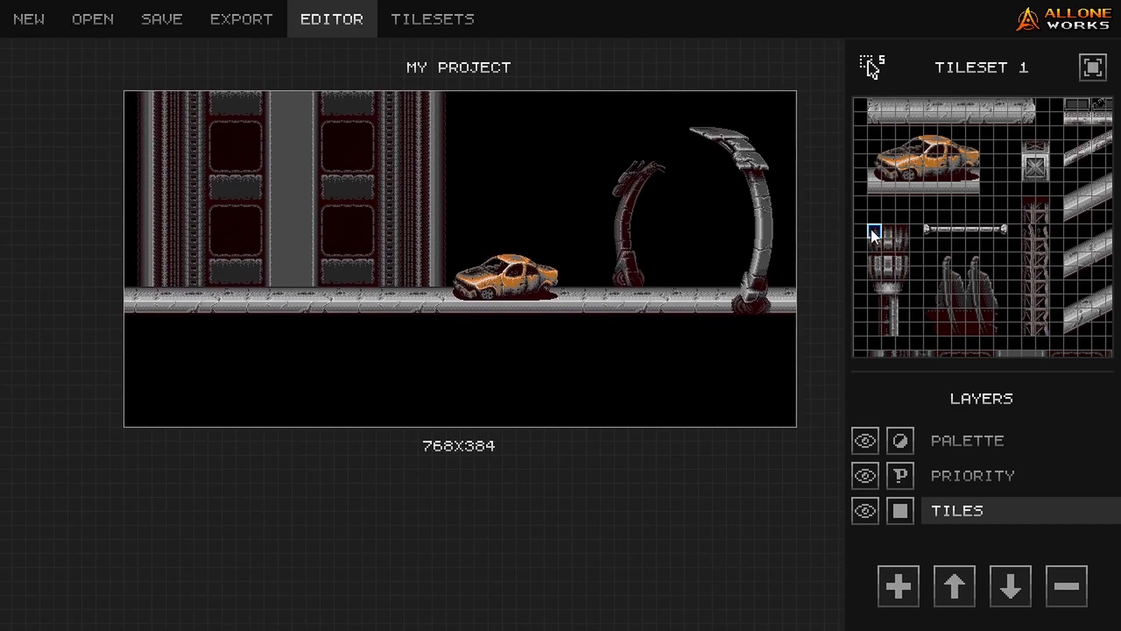
# Step: Stamp seven evenly spaced copies of the Tileset 1 pillar beneath the walkway across the full map width
pyautogui.moveTo(908, 328); pyautogui.dragTo(908, 329)
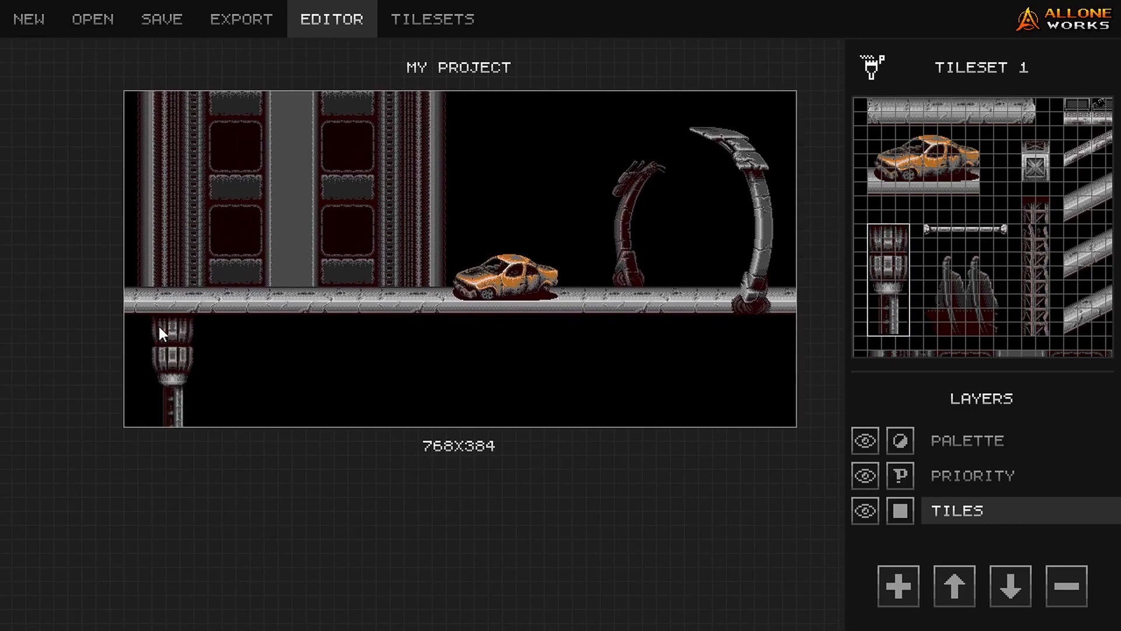
pyautogui.scroll(2, 159, 336)
pyautogui.click(157, 316)
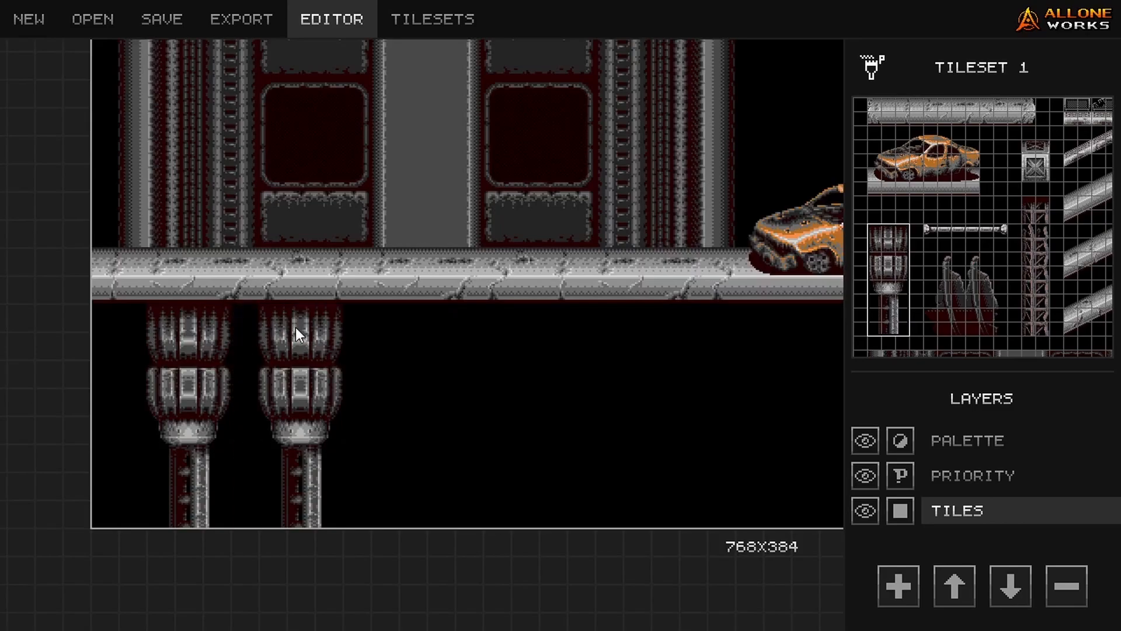
pyautogui.click(357, 329)
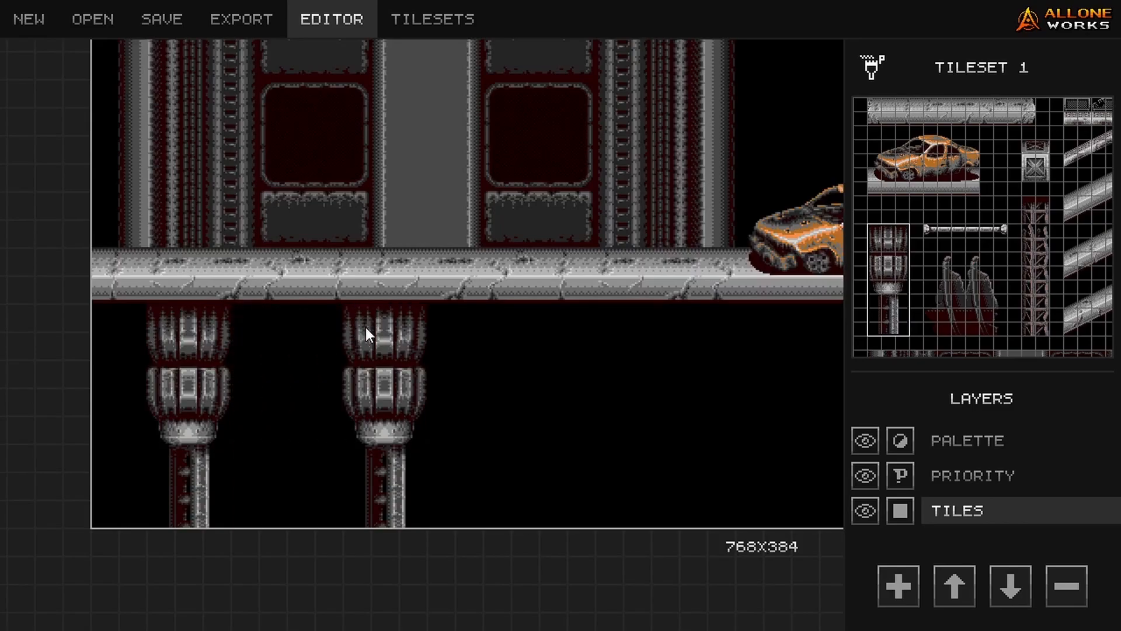
pyautogui.click(552, 326)
pyautogui.moveTo(543, 333); pyautogui.dragTo(247, 329)
pyautogui.click(447, 318)
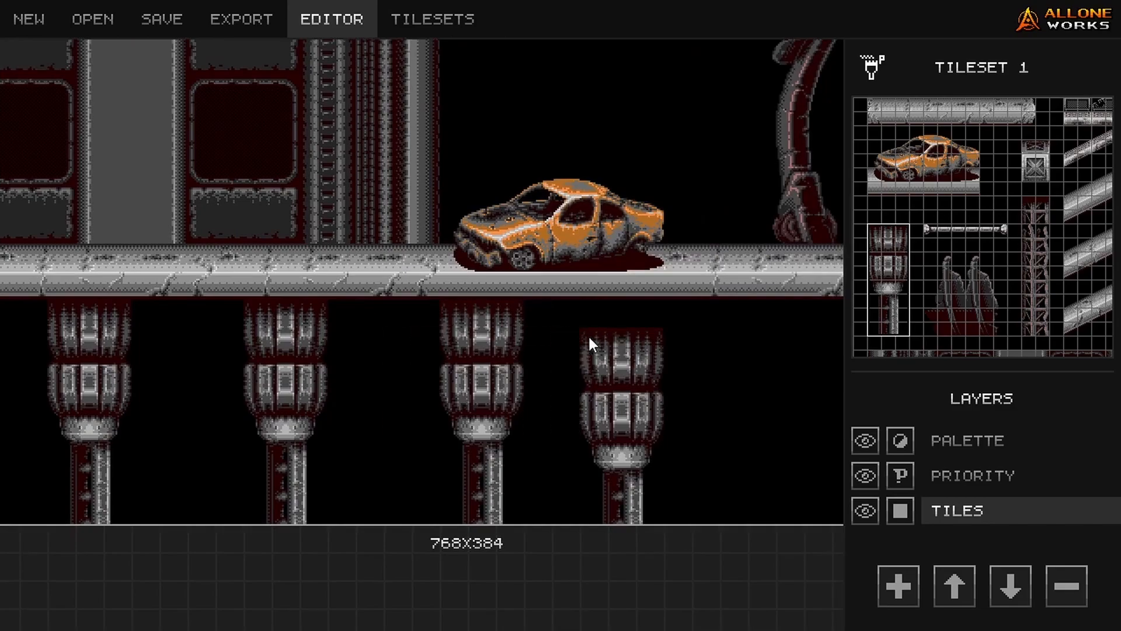
pyautogui.moveTo(587, 335); pyautogui.dragTo(313, 331)
pyautogui.click(384, 316)
pyautogui.moveTo(504, 336); pyautogui.dragTo(327, 343)
pyautogui.click(383, 316)
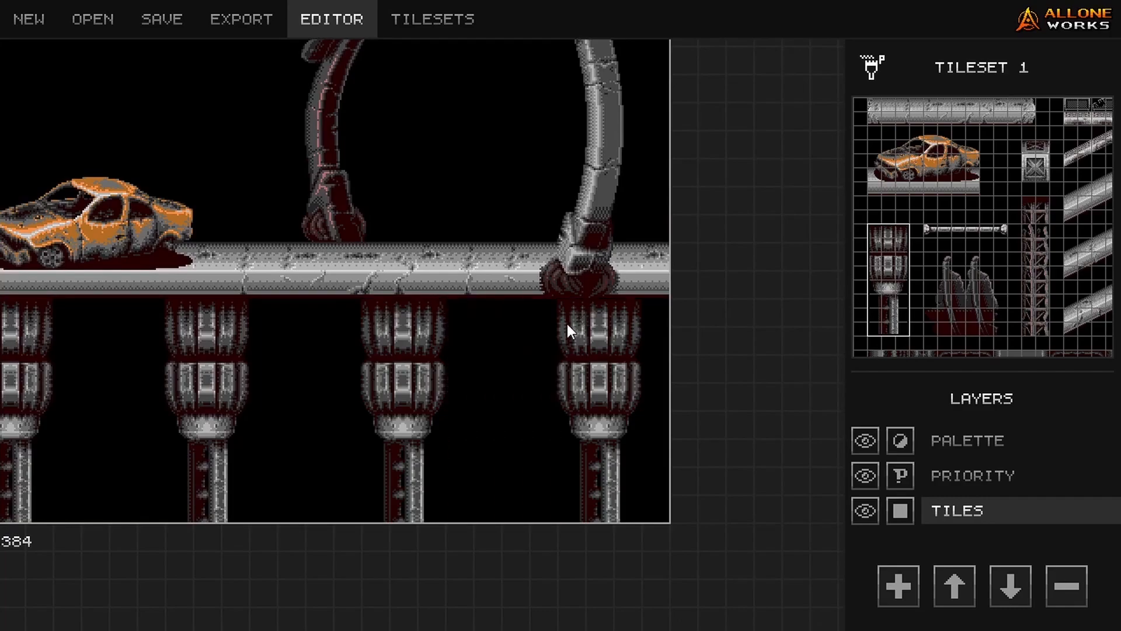
pyautogui.click(566, 324)
pyautogui.press('Escape')
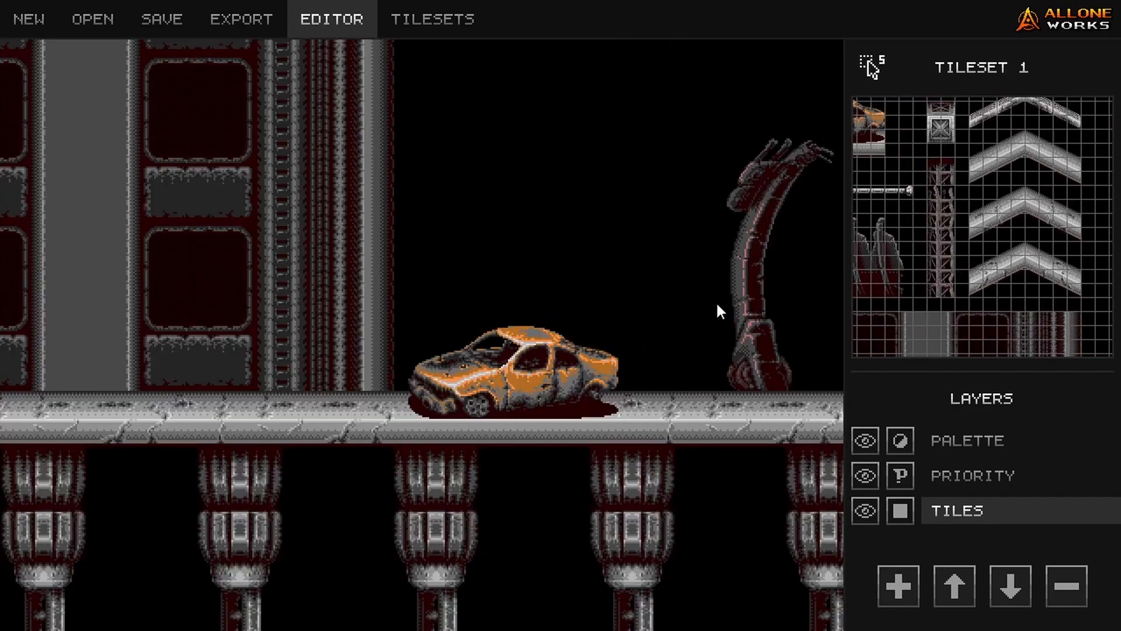
pyautogui.scroll(-3, 530, 319)
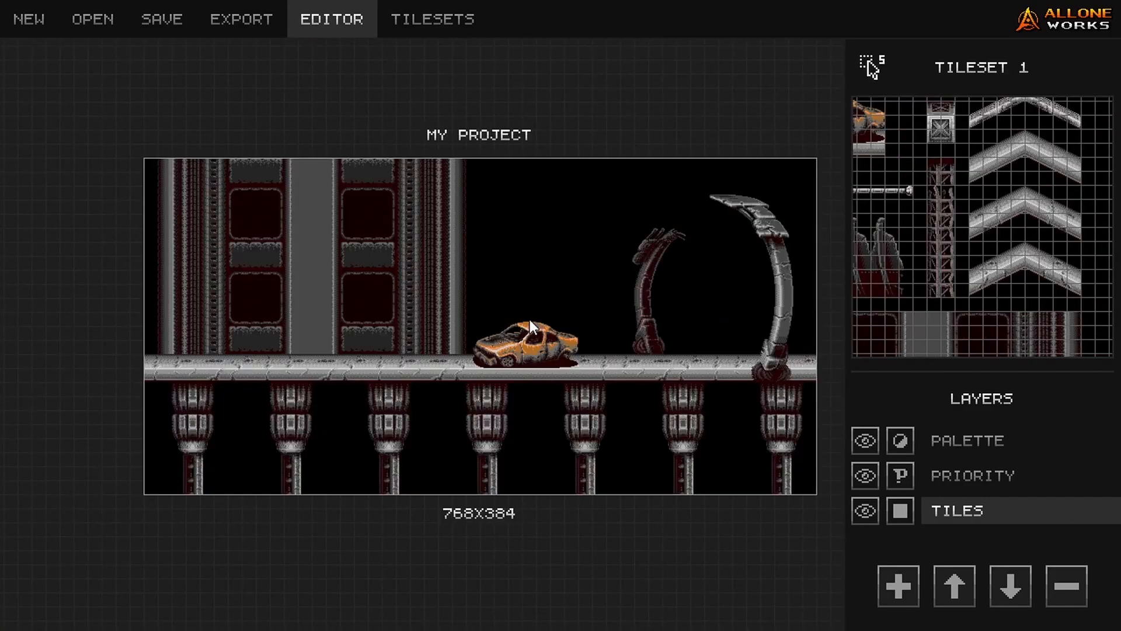
pyautogui.scroll(1, 523, 322)
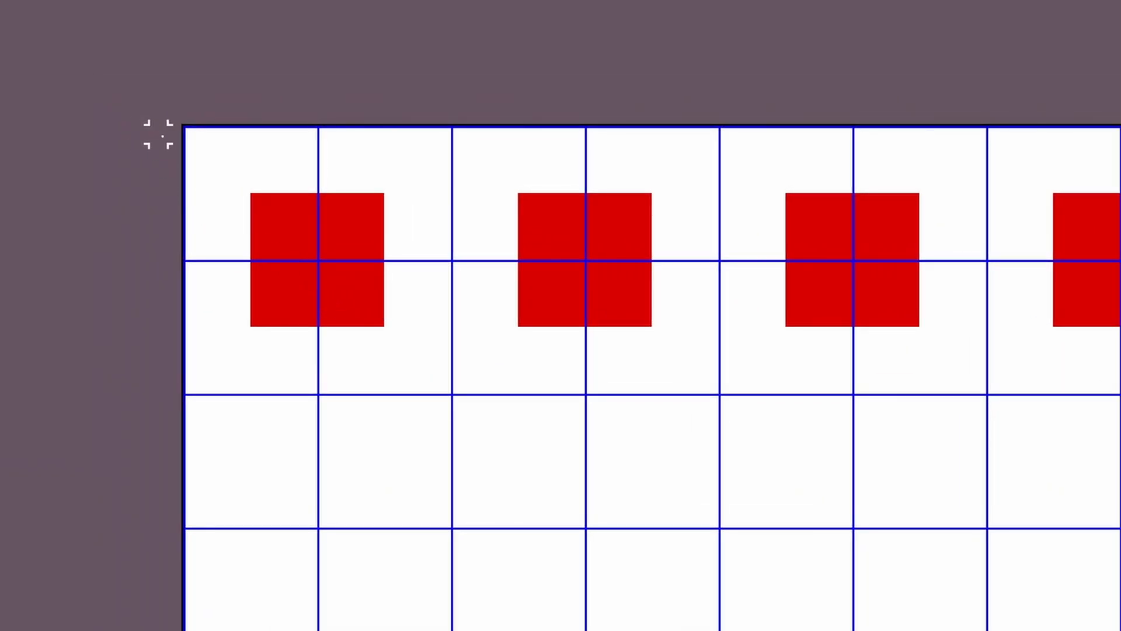
# Step: Switch to Aseprite and copy the first 8x8 tile of "tile test.png" straight down to position 0, 16
pyautogui.moveTo(186, 130); pyautogui.dragTo(316, 262)
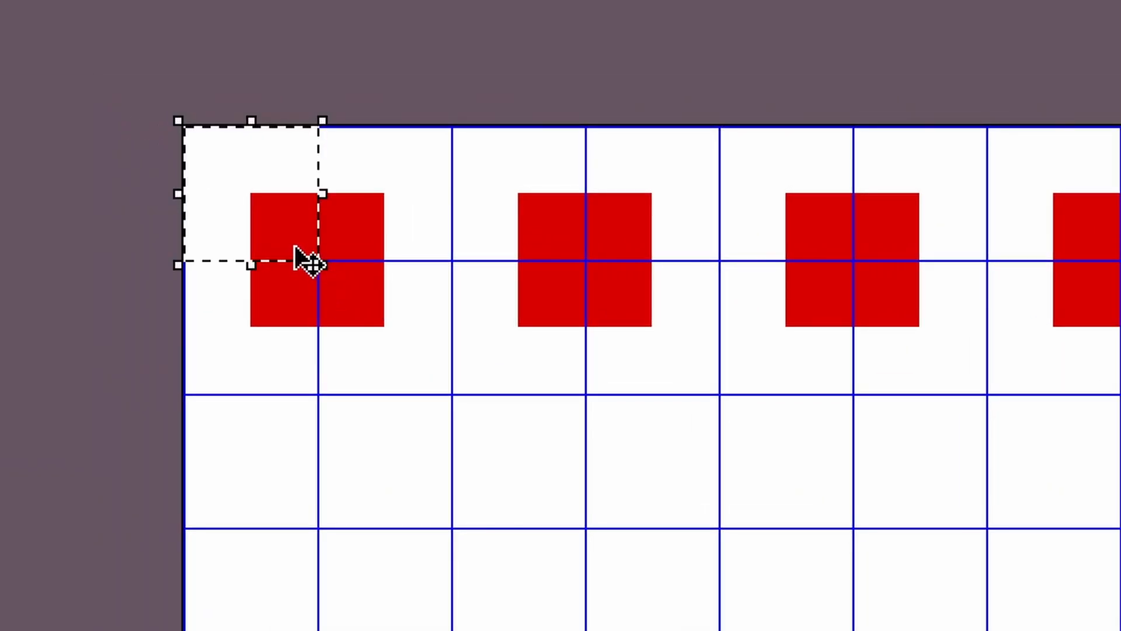
pyautogui.moveTo(282, 222); pyautogui.dragTo(272, 489)
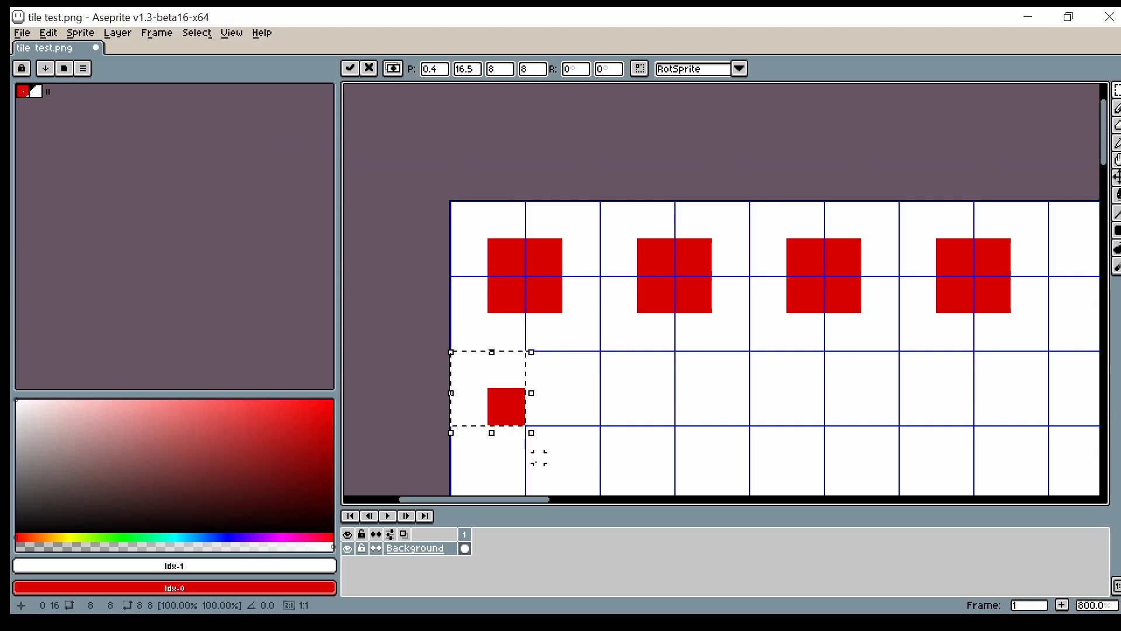
# Step: Flip the selected tile copy horizontally and move it one tile right to position 8, 16
pyautogui.click(51, 34)
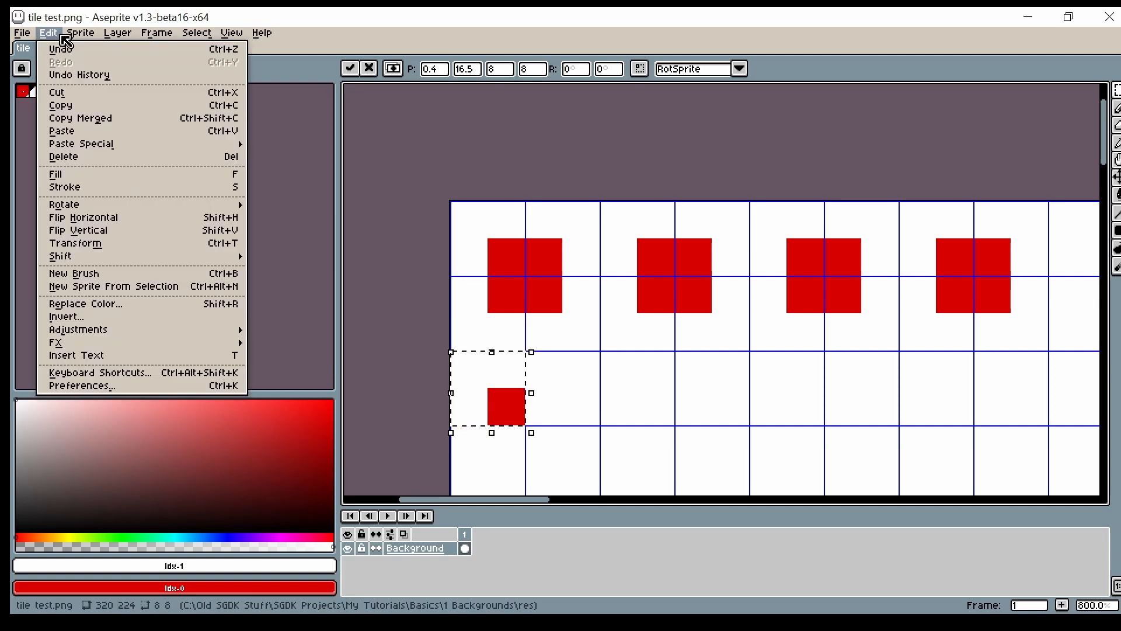
pyautogui.moveTo(82, 35)
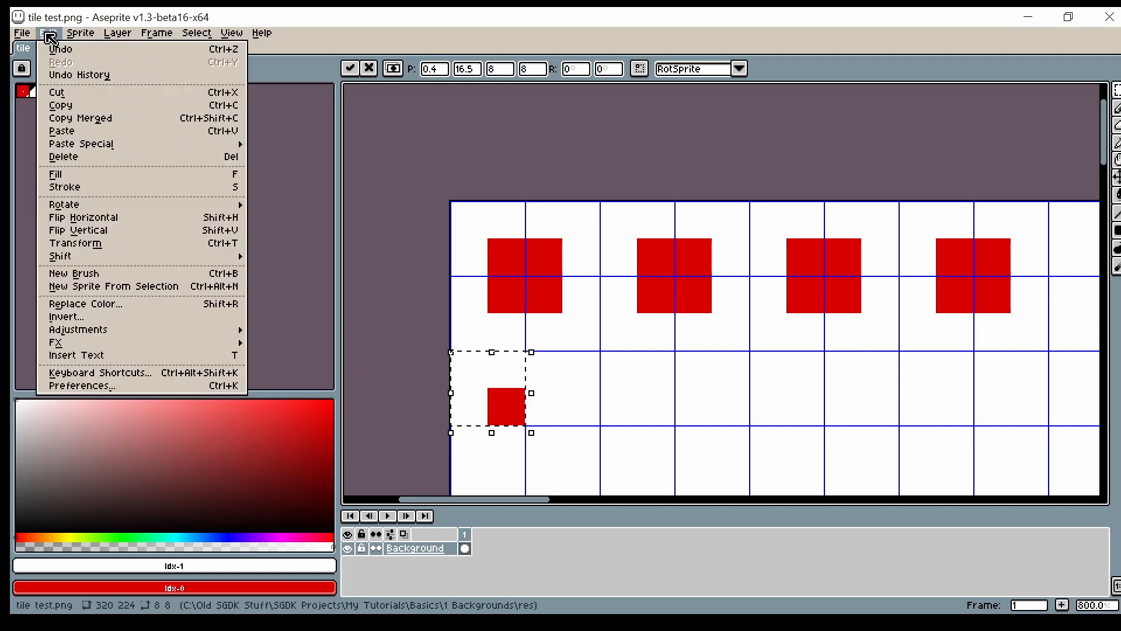
pyautogui.click(113, 226)
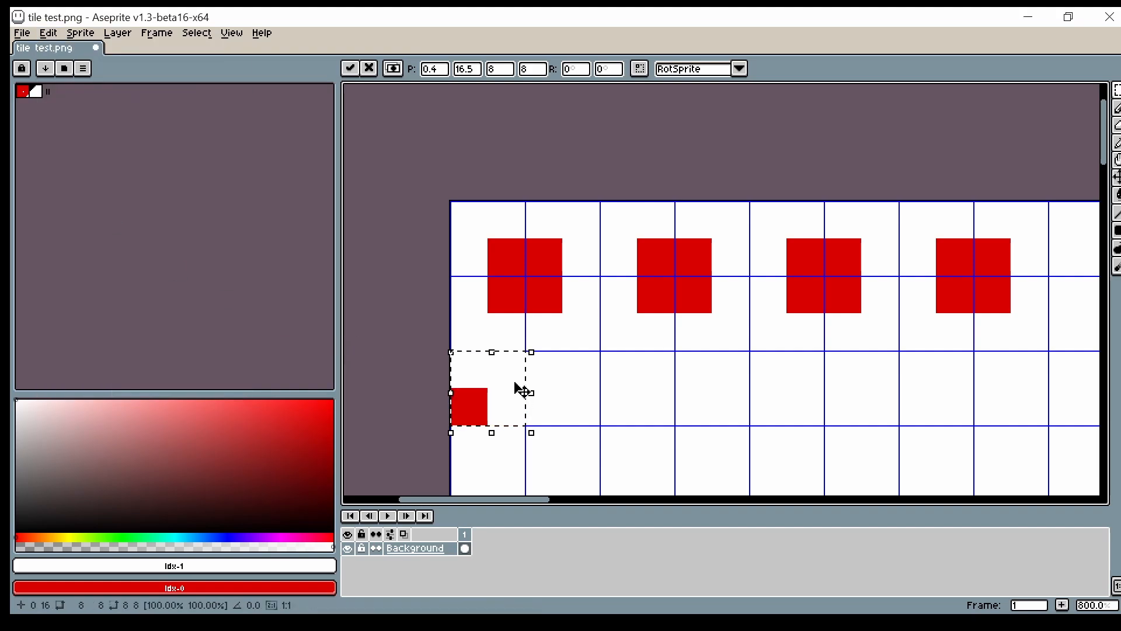
pyautogui.moveTo(518, 388); pyautogui.dragTo(589, 388)
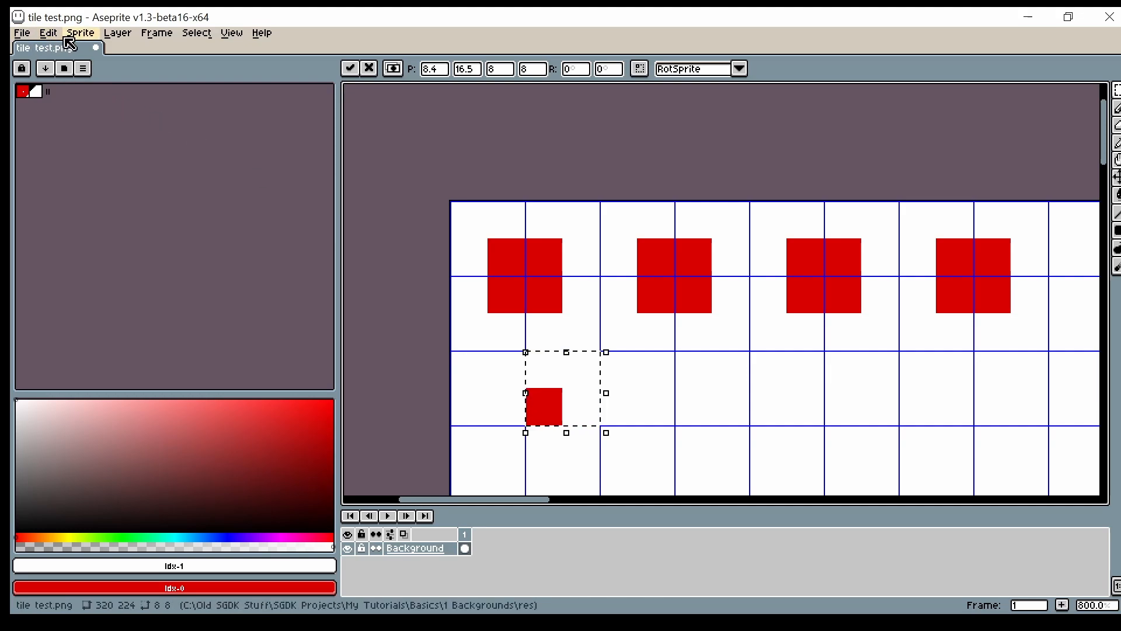
# Step: Flip the selected tile copy vertically and move it one tile down to position 8, 24
pyautogui.click(23, 34)
pyautogui.moveTo(48, 33)
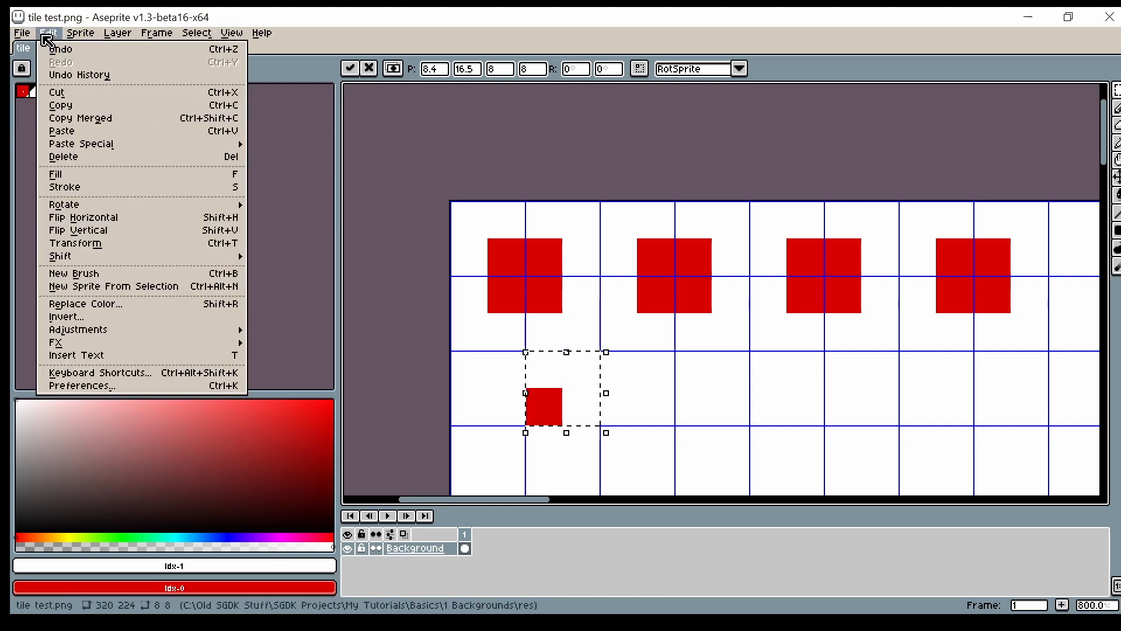
pyautogui.click(138, 230)
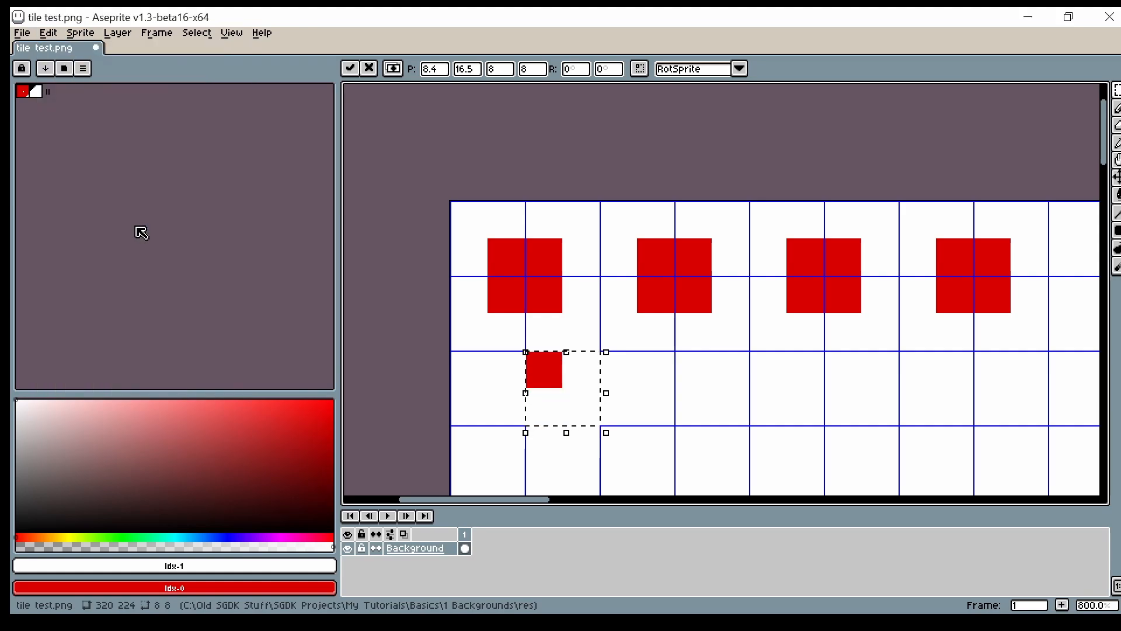
pyautogui.moveTo(572, 382); pyautogui.dragTo(570, 457)
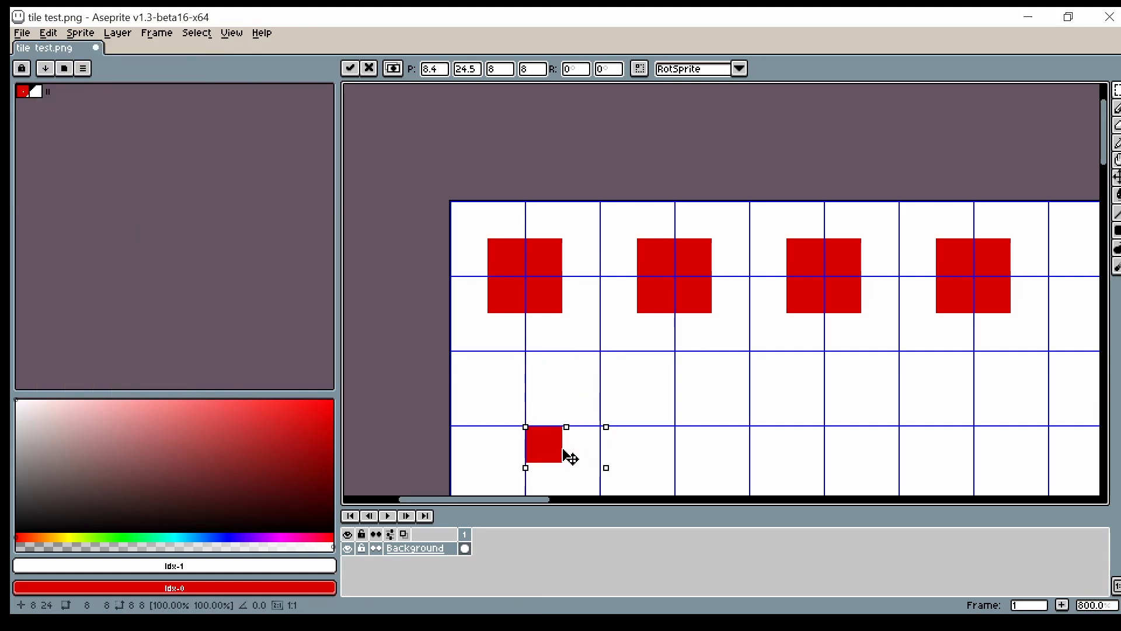
# Step: Flip the selected tile copy horizontally and move it one tile left to position 0, 24
pyautogui.click(59, 36)
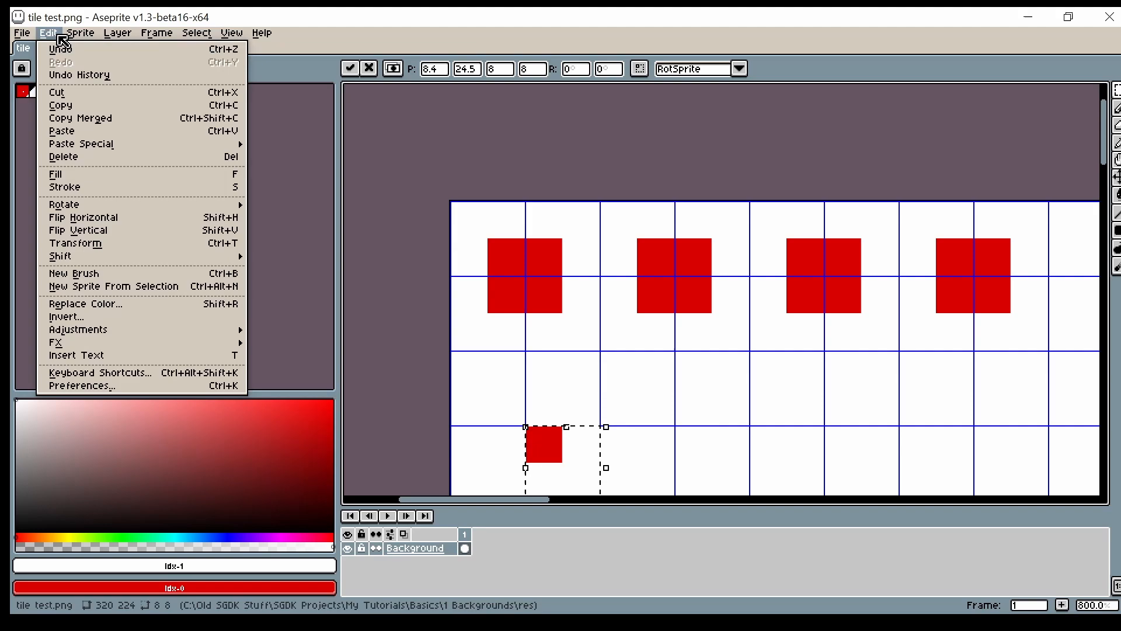
pyautogui.click(118, 219)
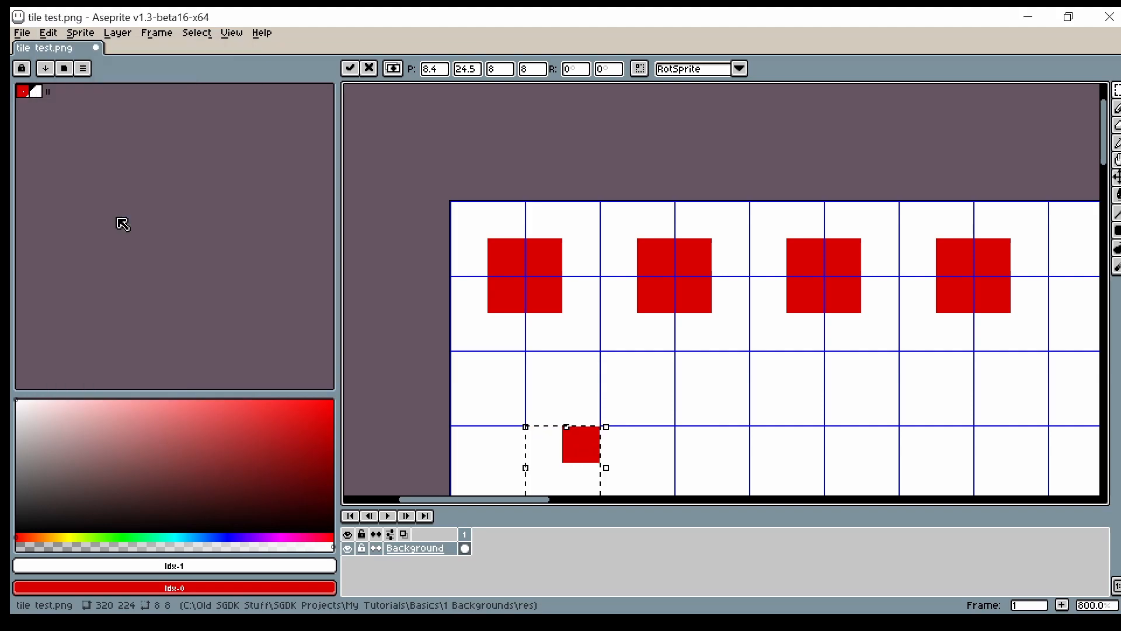
pyautogui.moveTo(581, 470); pyautogui.dragTo(504, 463)
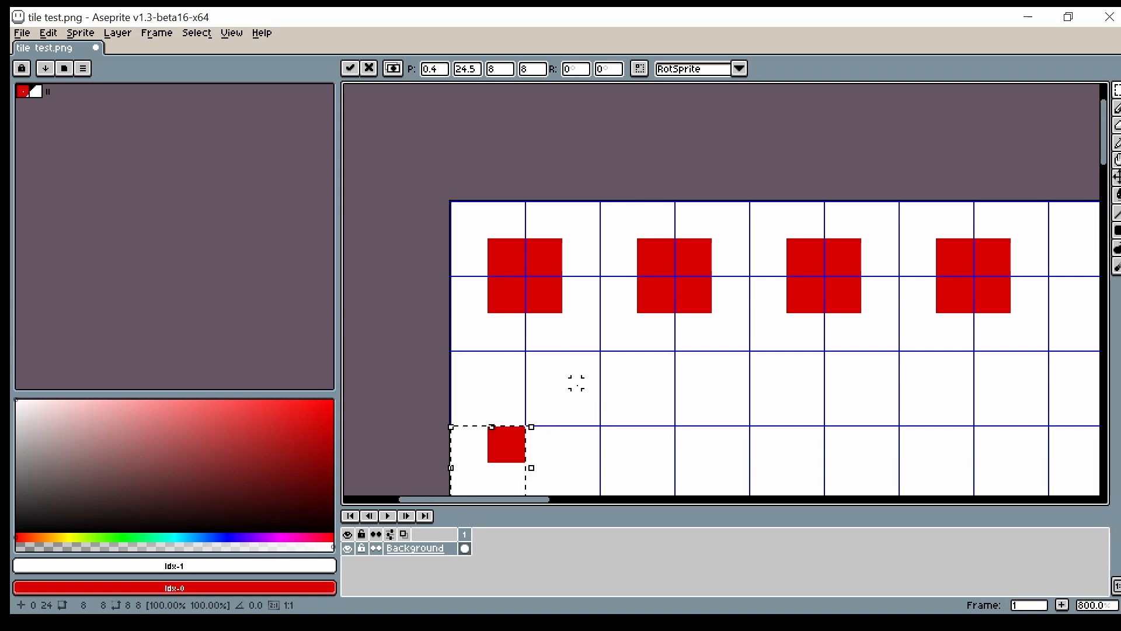
pyautogui.scroll(-1, 557, 384)
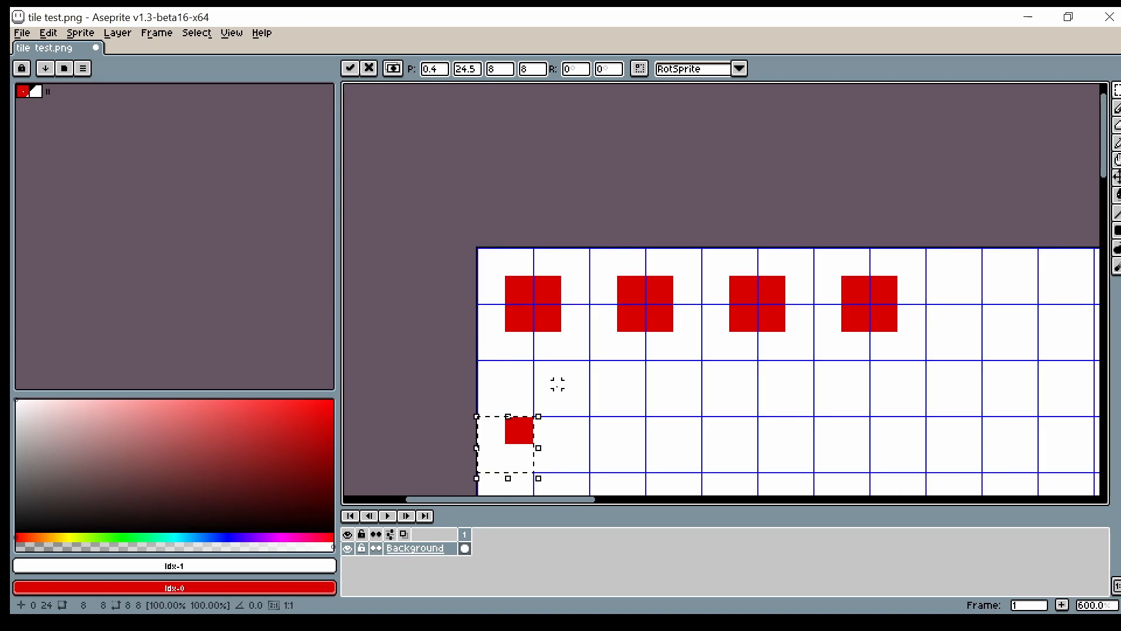
pyautogui.press('space')
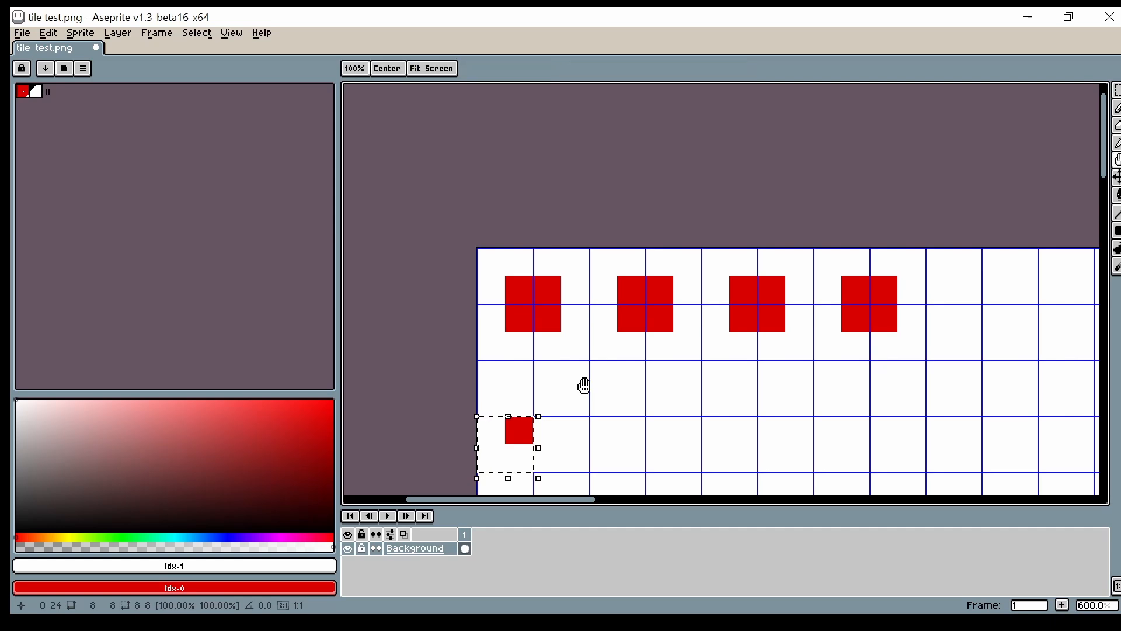
pyautogui.moveTo(698, 392); pyautogui.dragTo(638, 313)
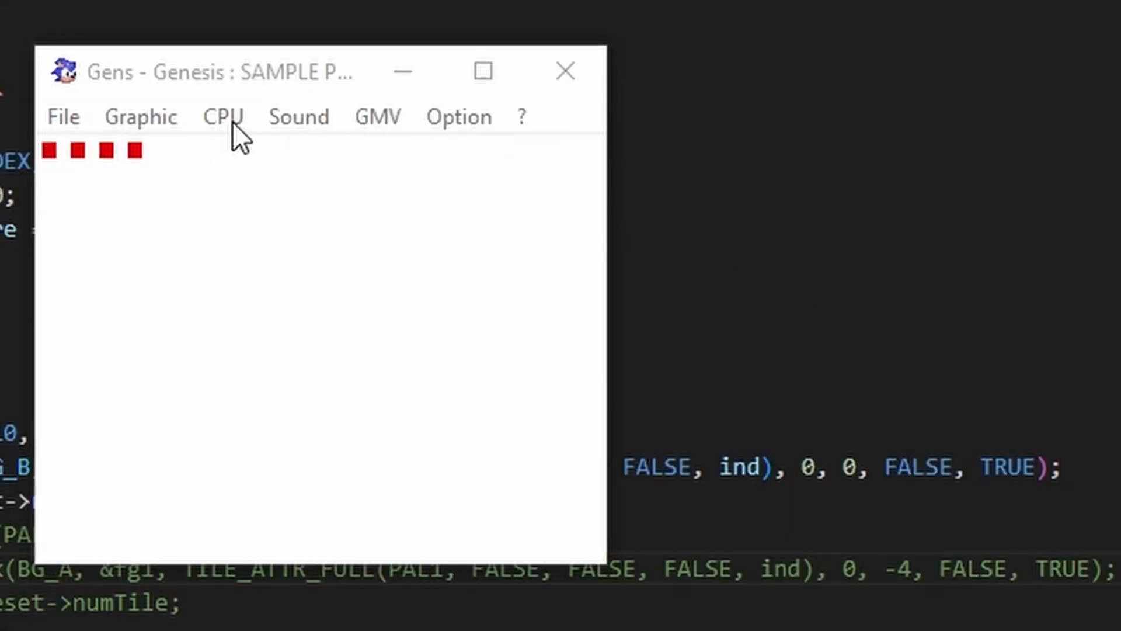
# Step: Switch to the Gens emulator, open the Genesis VDP debug window and place it beside the game window
pyautogui.click(232, 122)
pyautogui.moveTo(284, 158)
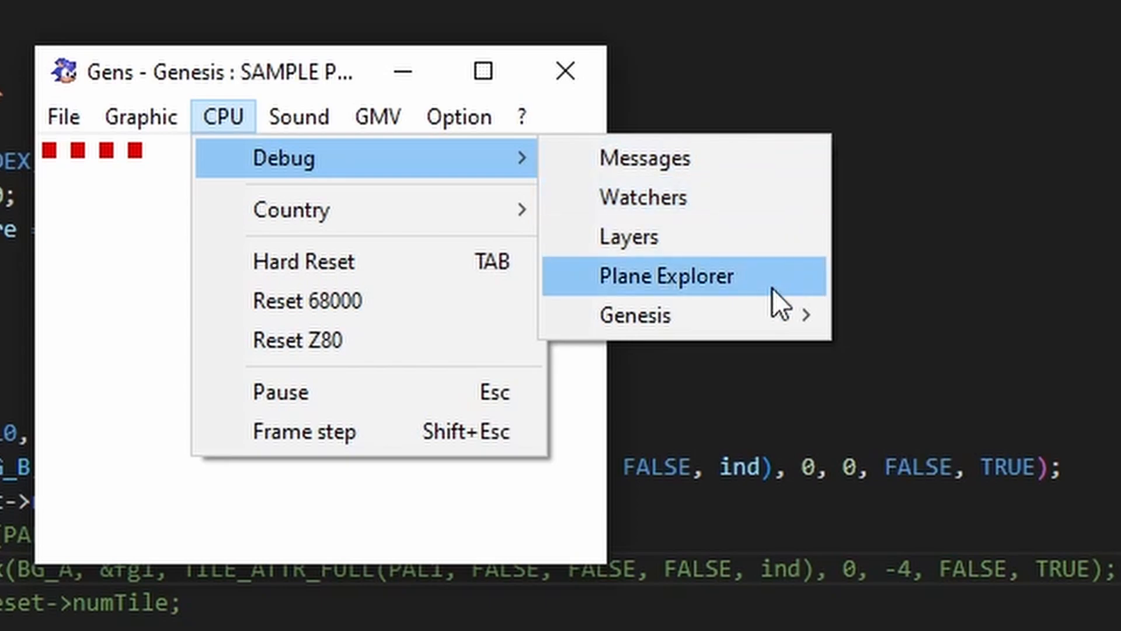
pyautogui.moveTo(769, 320)
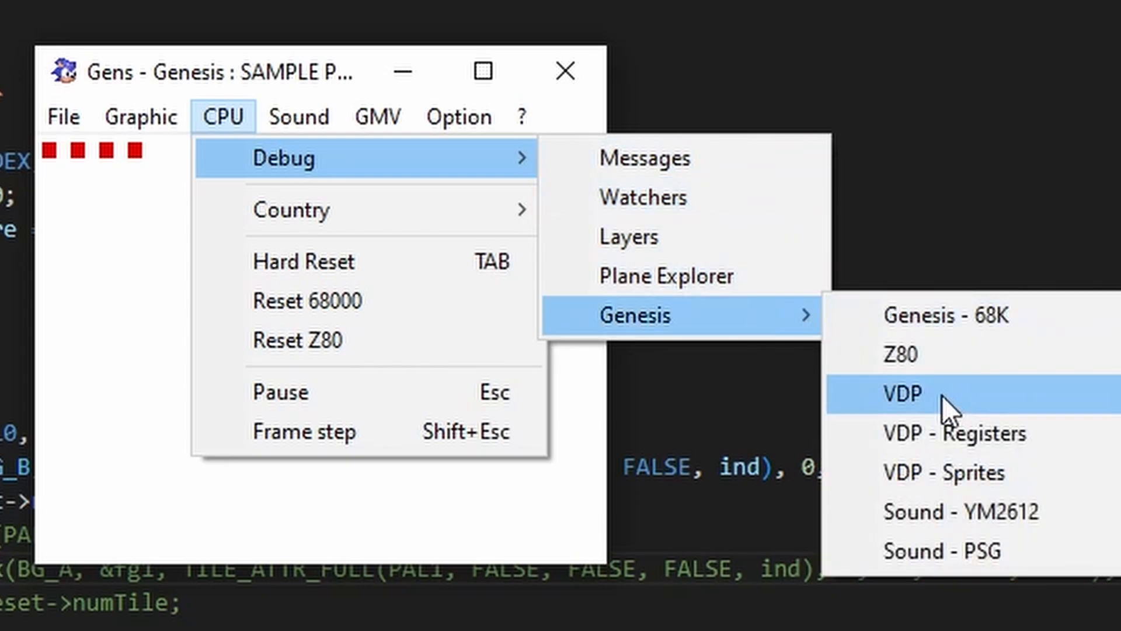
pyautogui.click(941, 395)
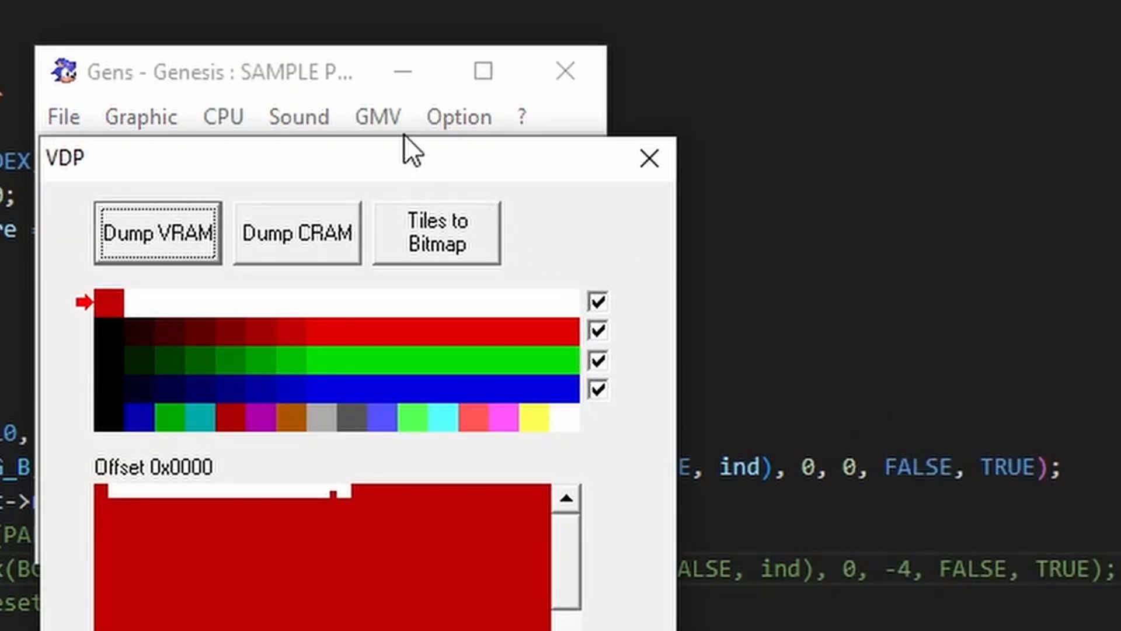
pyautogui.moveTo(404, 134); pyautogui.dragTo(1004, 81)
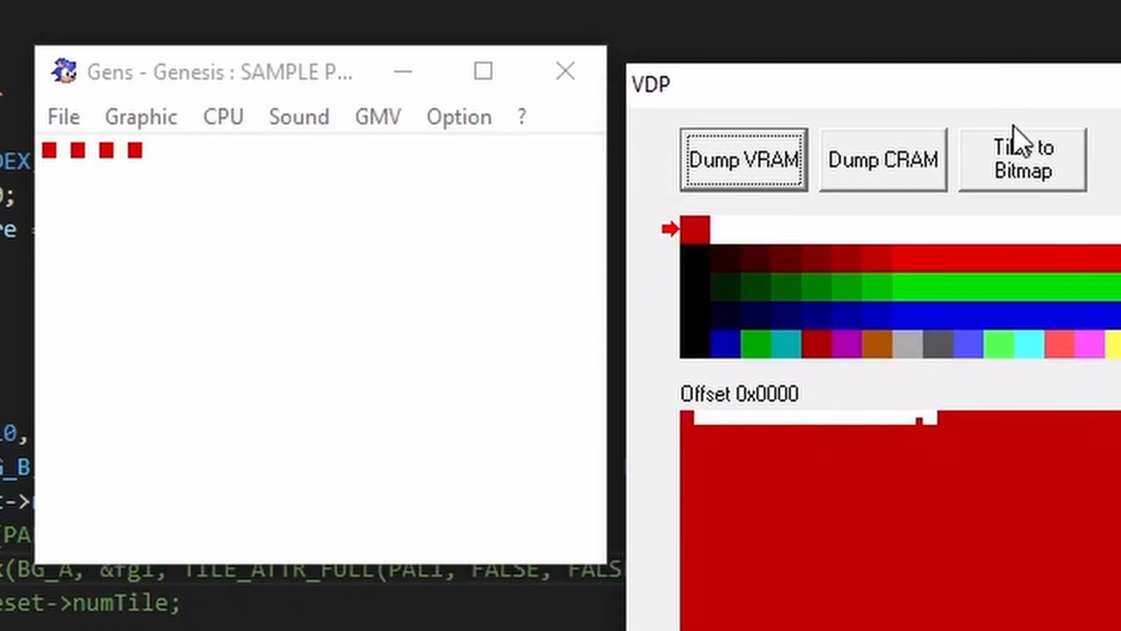
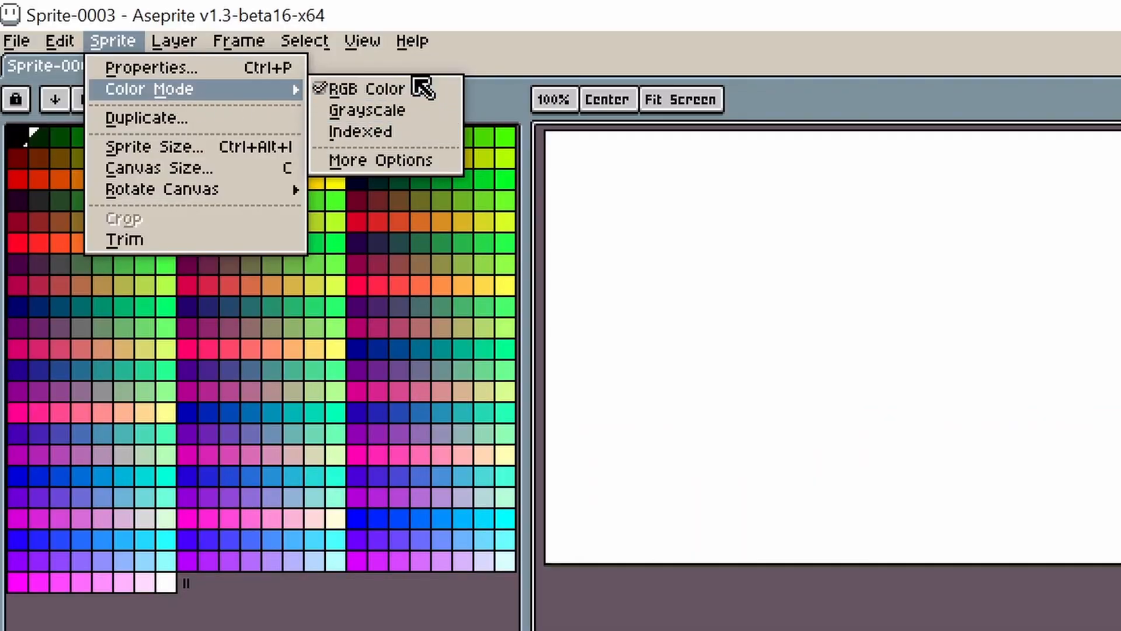
# Step: Switch to Sprite-0003 in Aseprite, keep it in RGB color mode, and brush a khaki and a pale pink stroke at 15 px
pyautogui.click(414, 81)
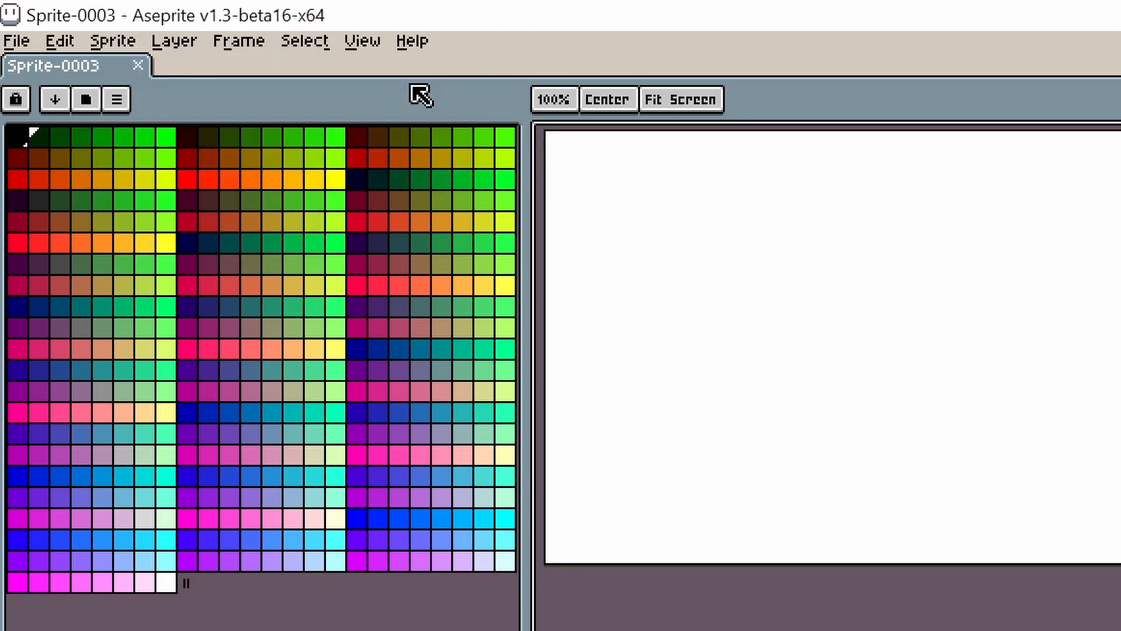
pyautogui.click(145, 348)
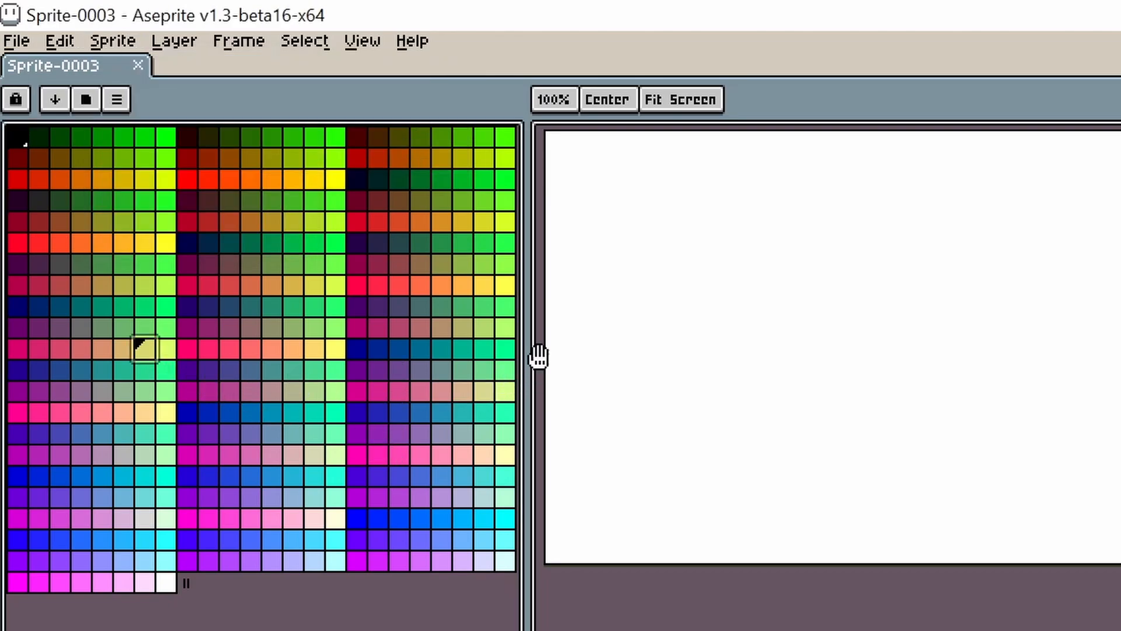
pyautogui.press('b')
pyautogui.moveTo(613, 203); pyautogui.dragTo(669, 211)
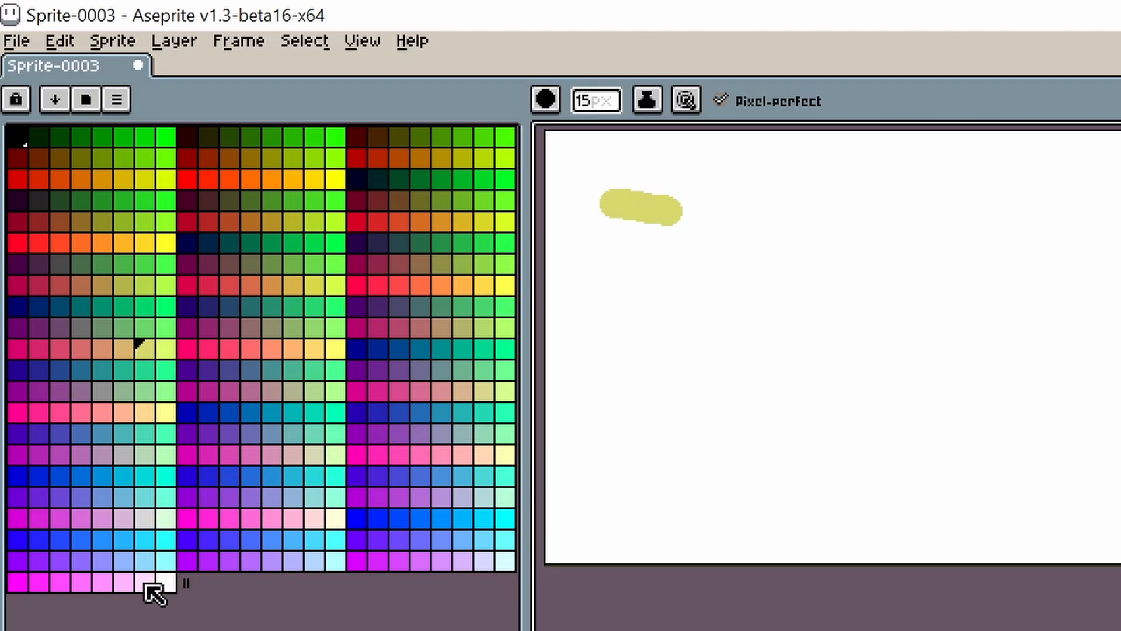
pyautogui.click(147, 582)
pyautogui.moveTo(648, 311); pyautogui.dragTo(779, 289)
# Step: Brush separate steel blue, navy blue and olive green strokes on the canvas around the pale pink stroke
pyautogui.click(102, 433)
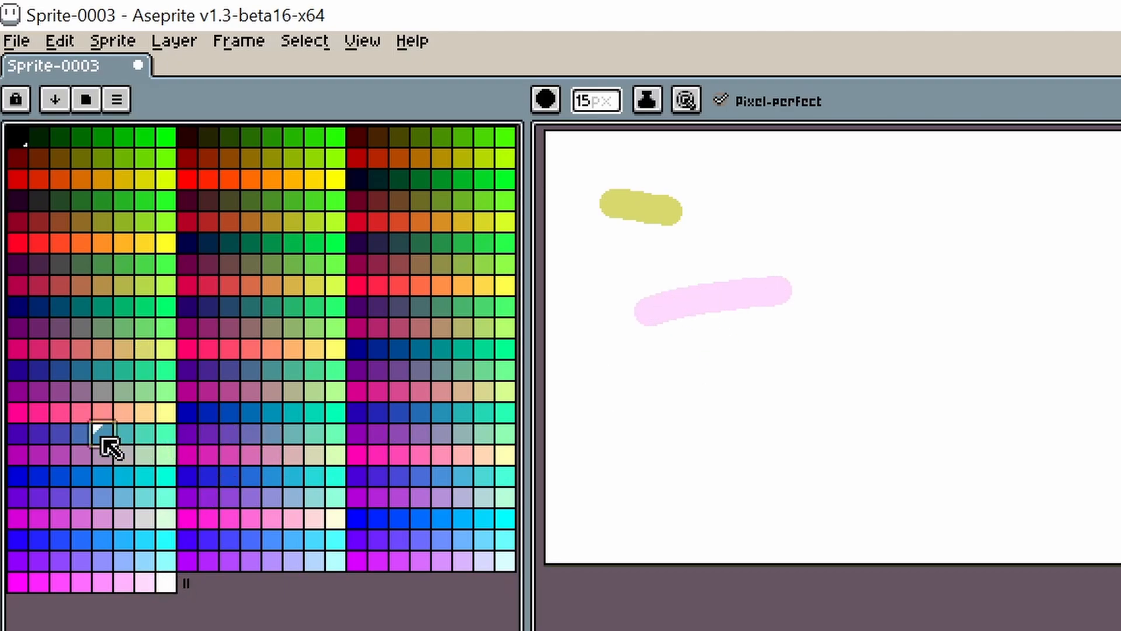
pyautogui.moveTo(632, 402); pyautogui.dragTo(825, 368)
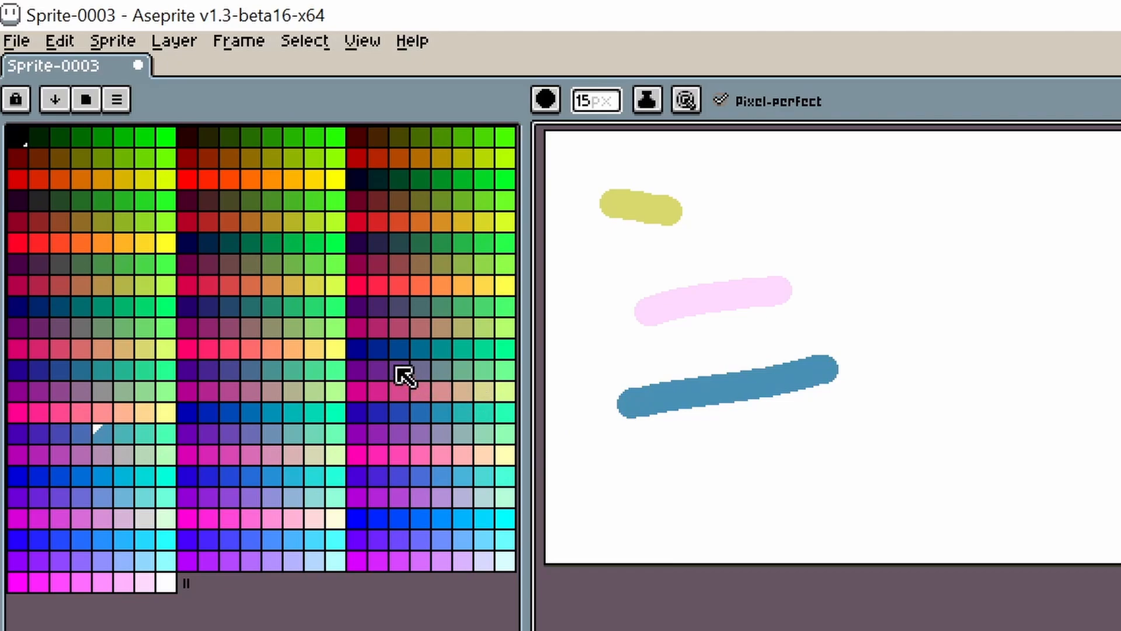
pyautogui.click(367, 349)
pyautogui.moveTo(686, 346); pyautogui.dragTo(829, 335)
pyautogui.click(441, 200)
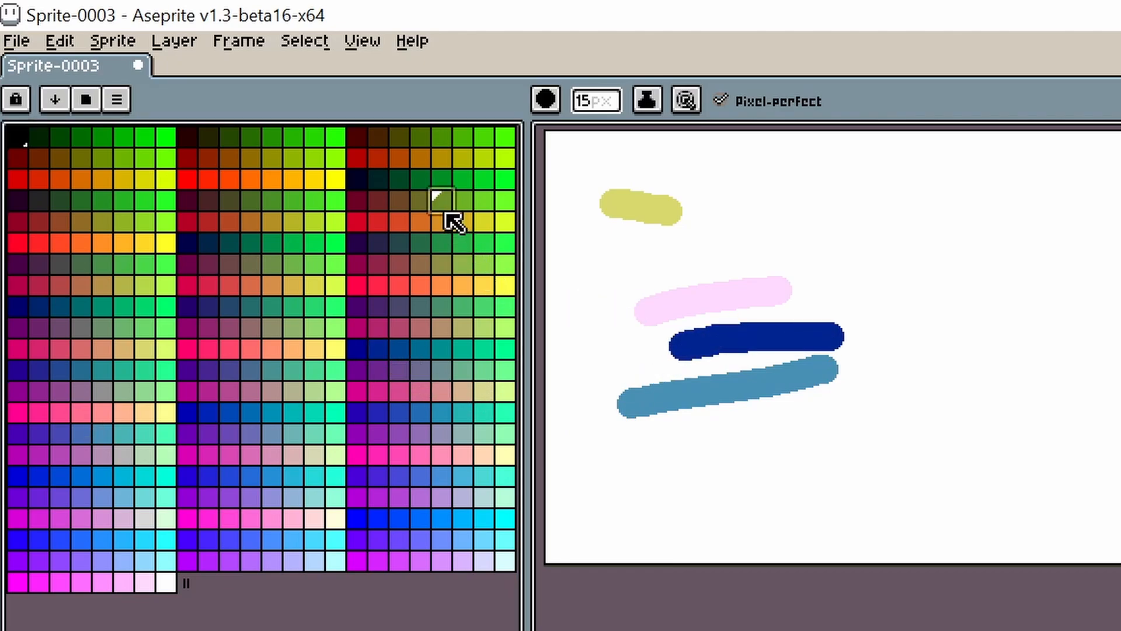
pyautogui.moveTo(712, 248); pyautogui.dragTo(840, 253)
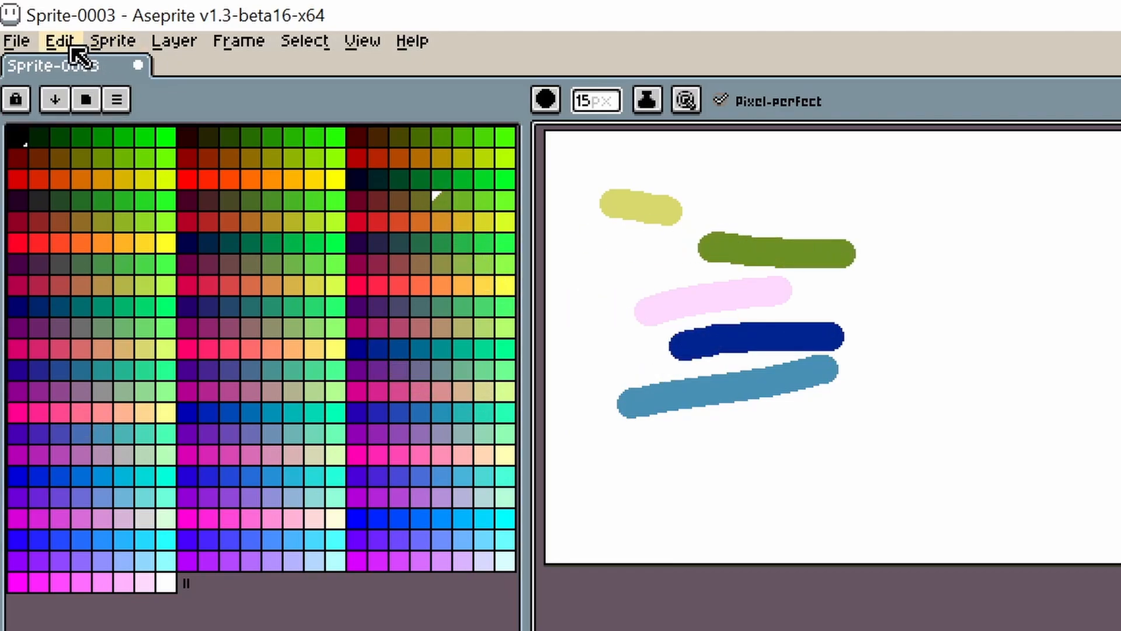
# Step: Convert Sprite-0003 to Indexed color mode
pyautogui.click(71, 47)
pyautogui.moveTo(111, 42)
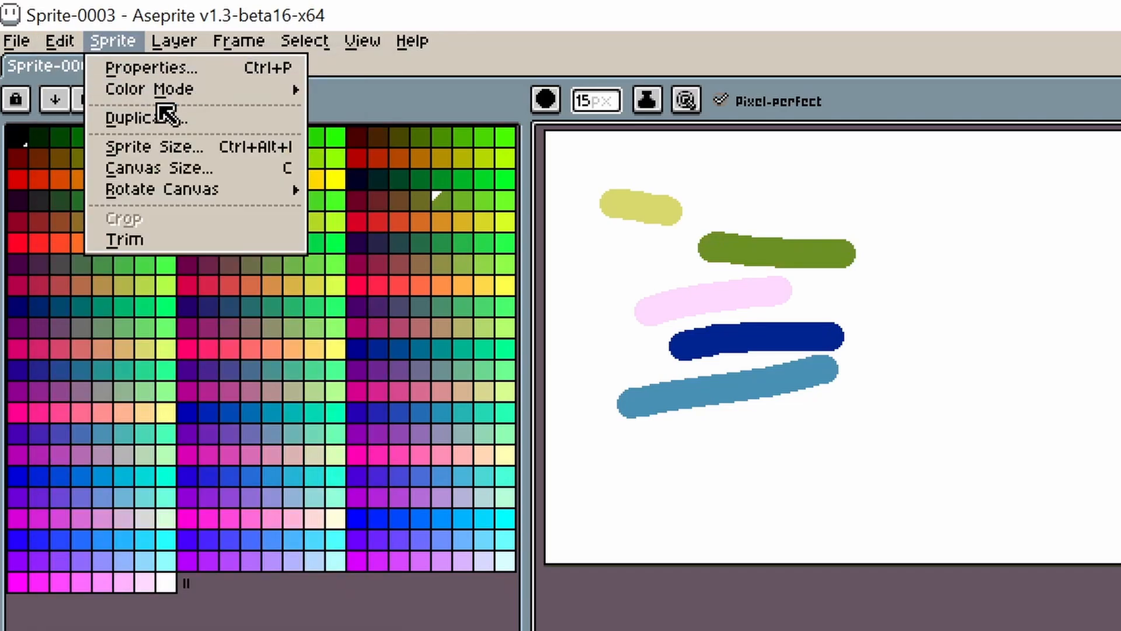
pyautogui.moveTo(181, 98)
pyautogui.click(432, 136)
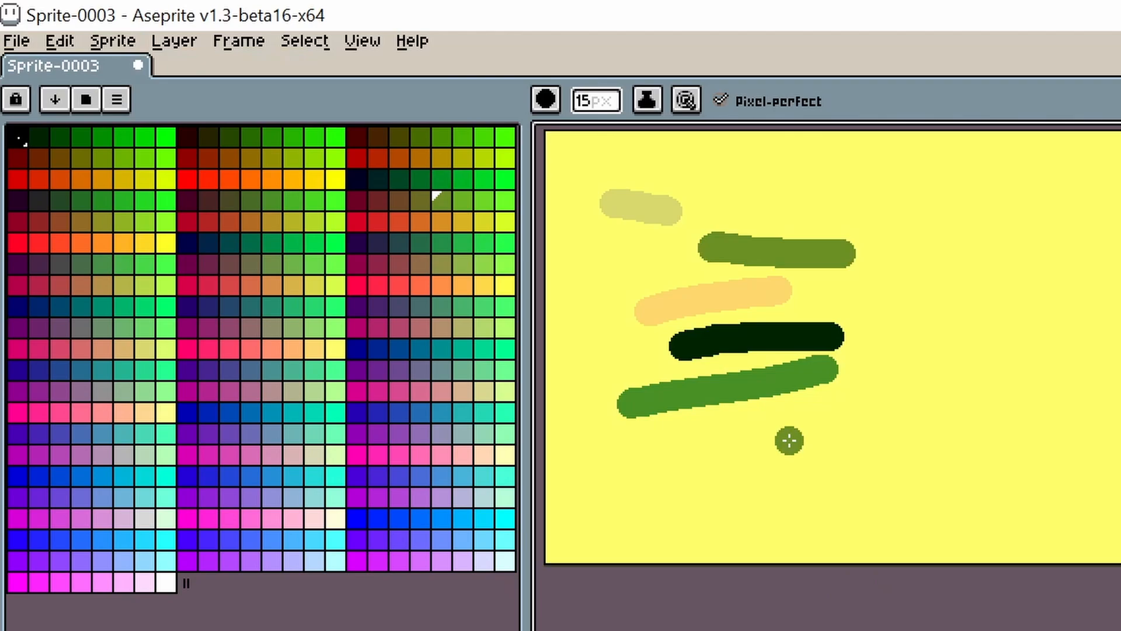
# Step: Brush dark green, maroon and rust red strokes in the upper part of the indexed canvas
pyautogui.click(82, 140)
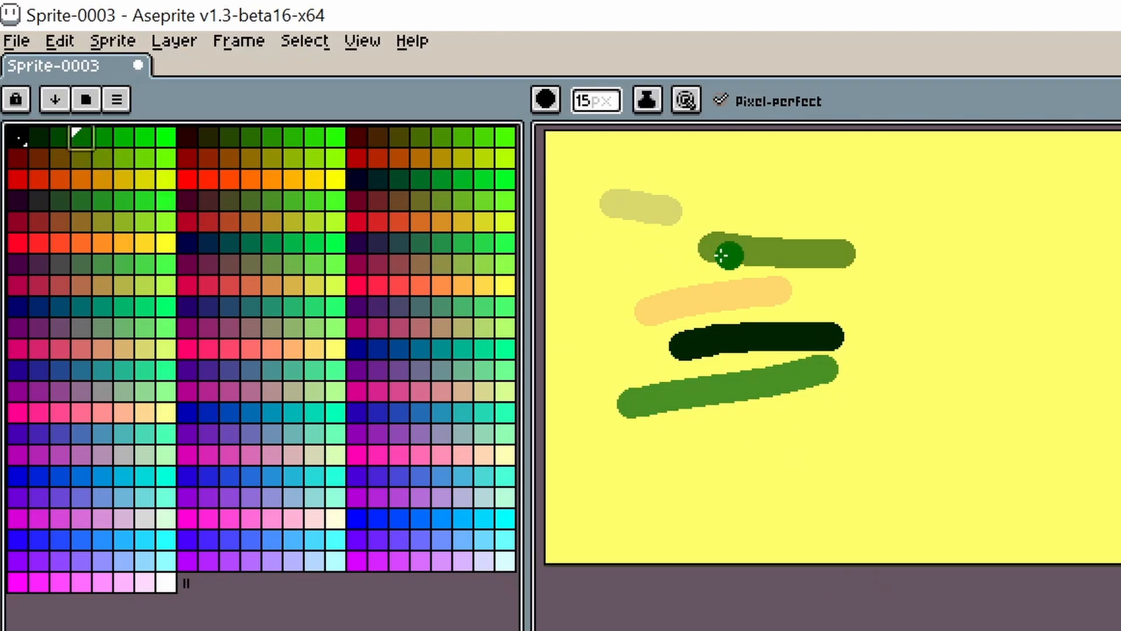
pyautogui.moveTo(803, 210); pyautogui.dragTo(885, 215)
pyautogui.click(362, 137)
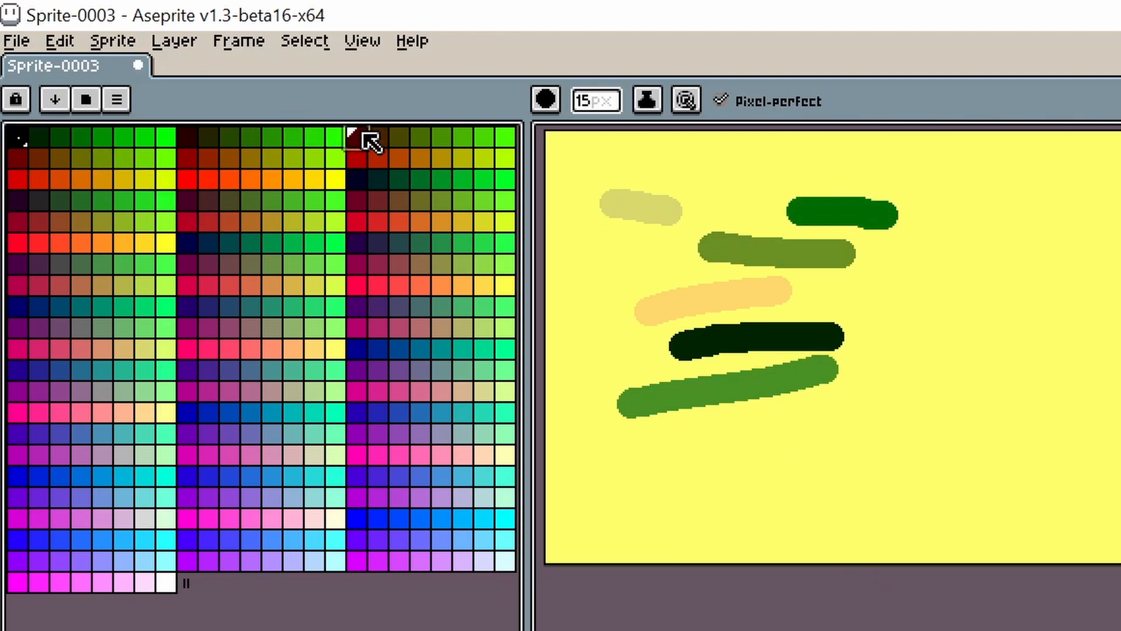
pyautogui.moveTo(854, 269)
pyautogui.mouseDown()
pyautogui.moveTo(992, 268)
pyautogui.moveTo(1118, 198)
pyautogui.mouseUp()
pyautogui.click(385, 162)
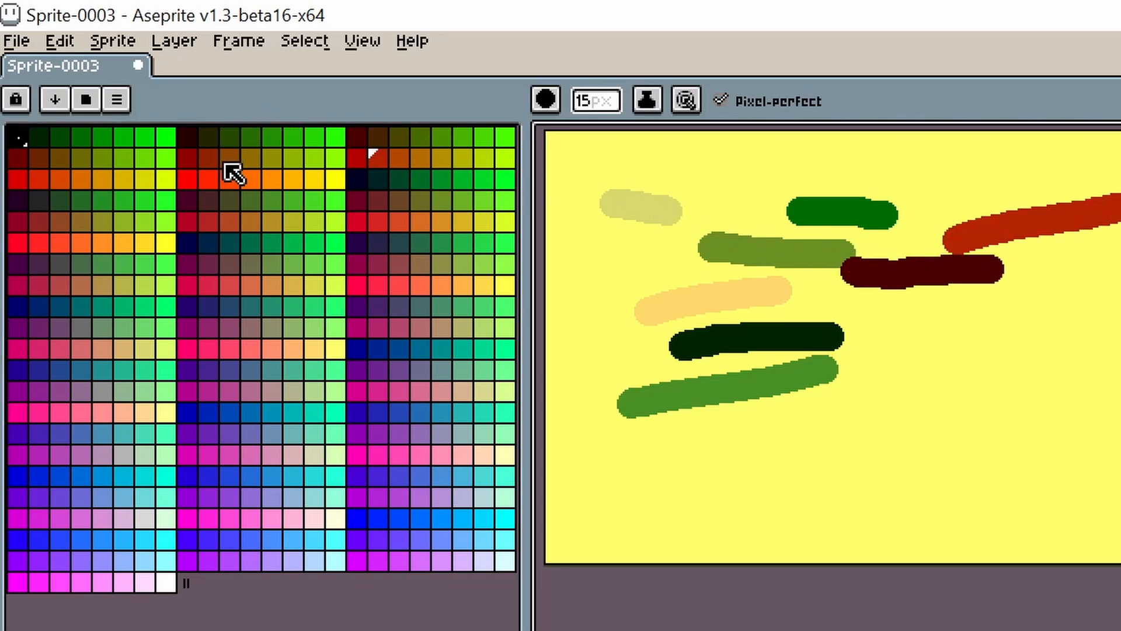
# Step: Brush one stroke each with the orange-red, blue and magenta palette swatches on the indexed canvas
pyautogui.click(227, 175)
pyautogui.moveTo(610, 265); pyautogui.dragTo(724, 267)
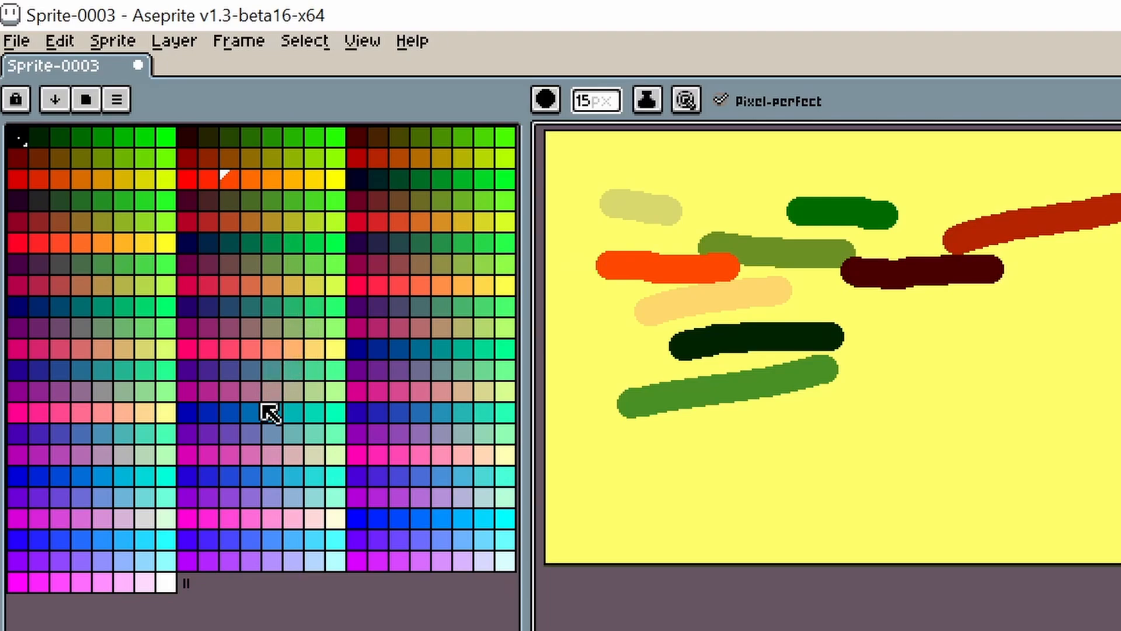
pyautogui.click(188, 476)
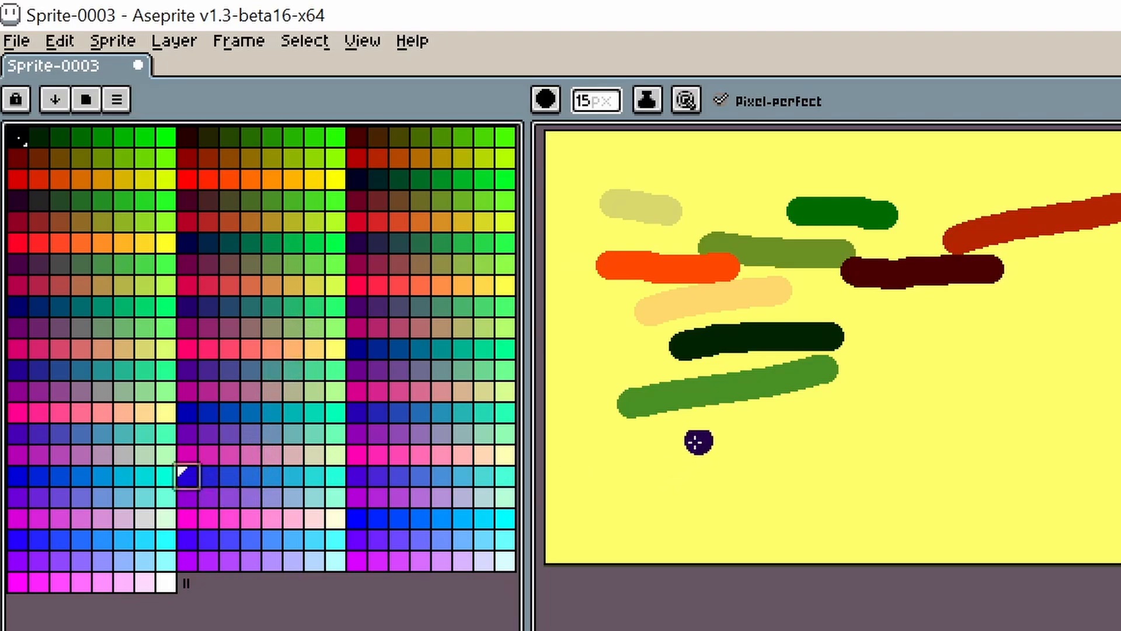
pyautogui.moveTo(698, 442); pyautogui.dragTo(818, 426)
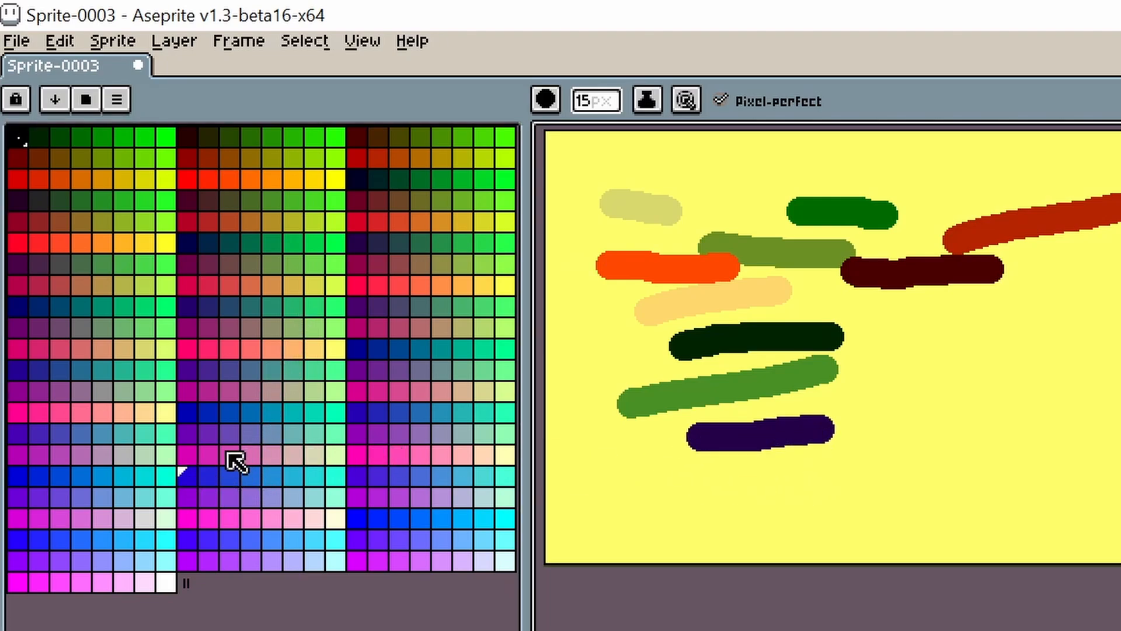
pyautogui.click(187, 456)
pyautogui.moveTo(843, 432); pyautogui.dragTo(922, 380)
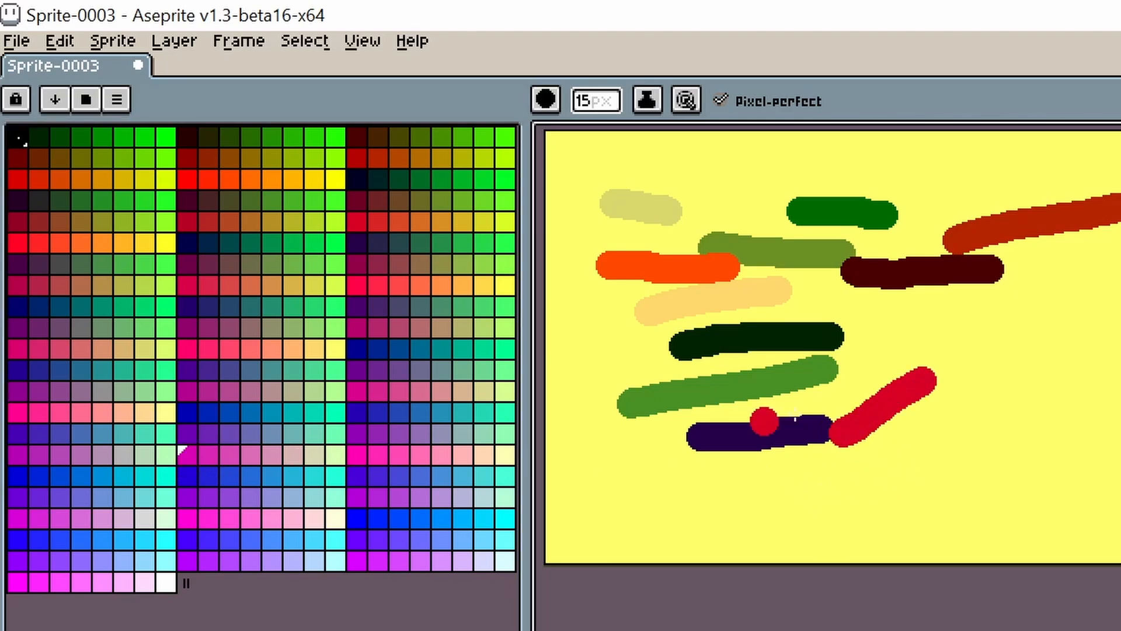
# Step: Brush strokes with the bright blue, cyan and white palette swatches, running the white one across the existing strokes
pyautogui.click(363, 520)
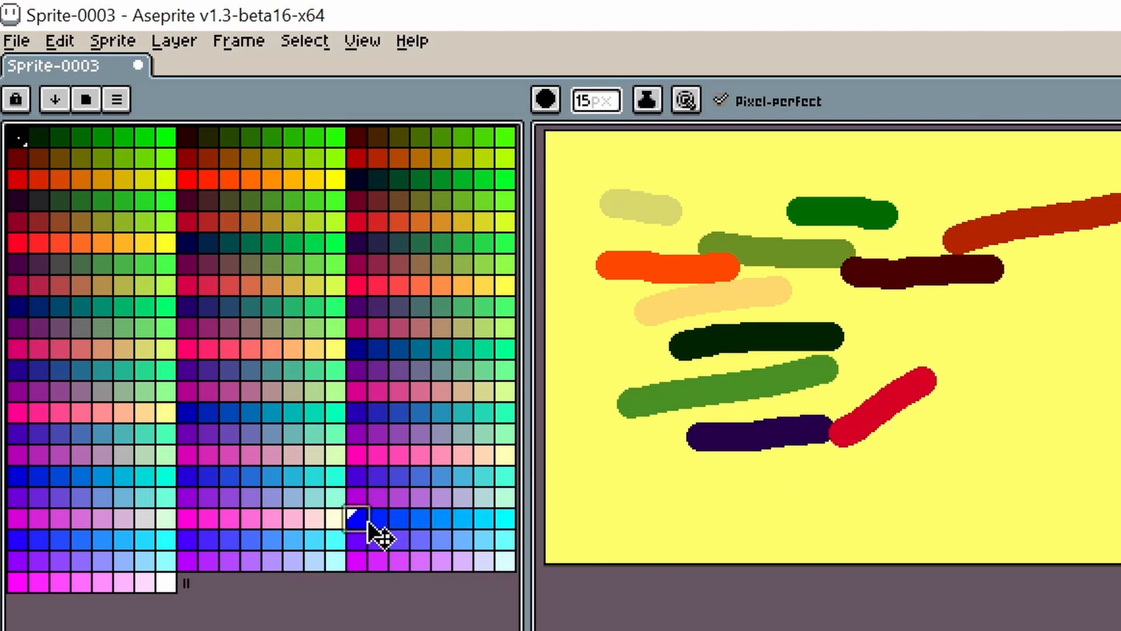
pyautogui.moveTo(738, 458)
pyautogui.mouseDown()
pyautogui.moveTo(946, 489)
pyautogui.moveTo(941, 465)
pyautogui.moveTo(903, 463)
pyautogui.moveTo(1045, 397)
pyautogui.mouseUp()
pyautogui.click(505, 518)
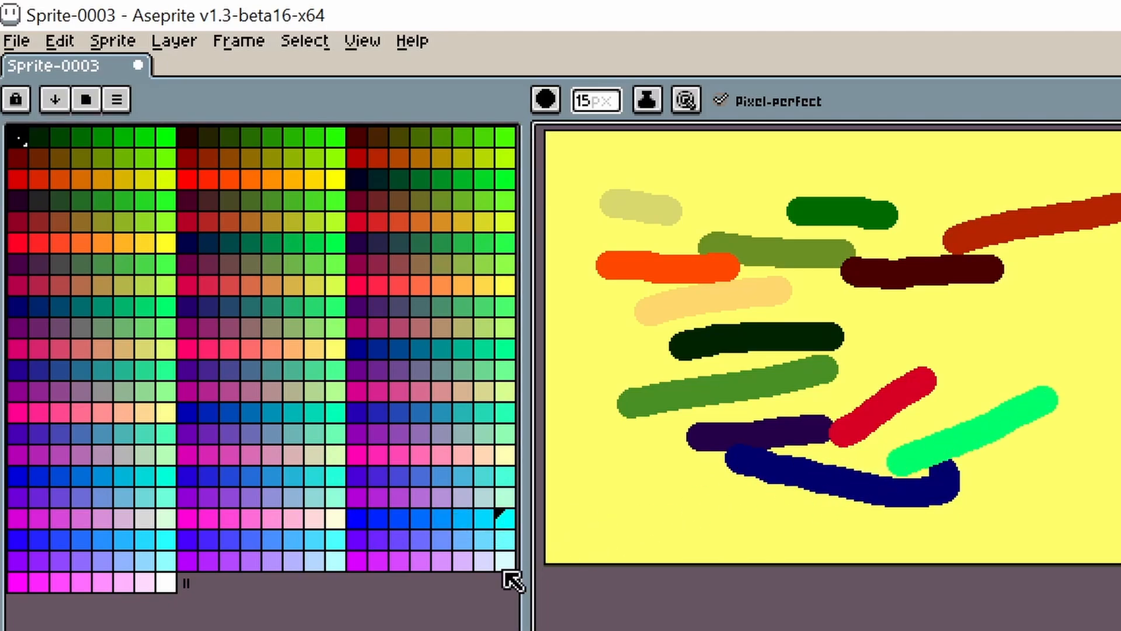
pyautogui.click(167, 582)
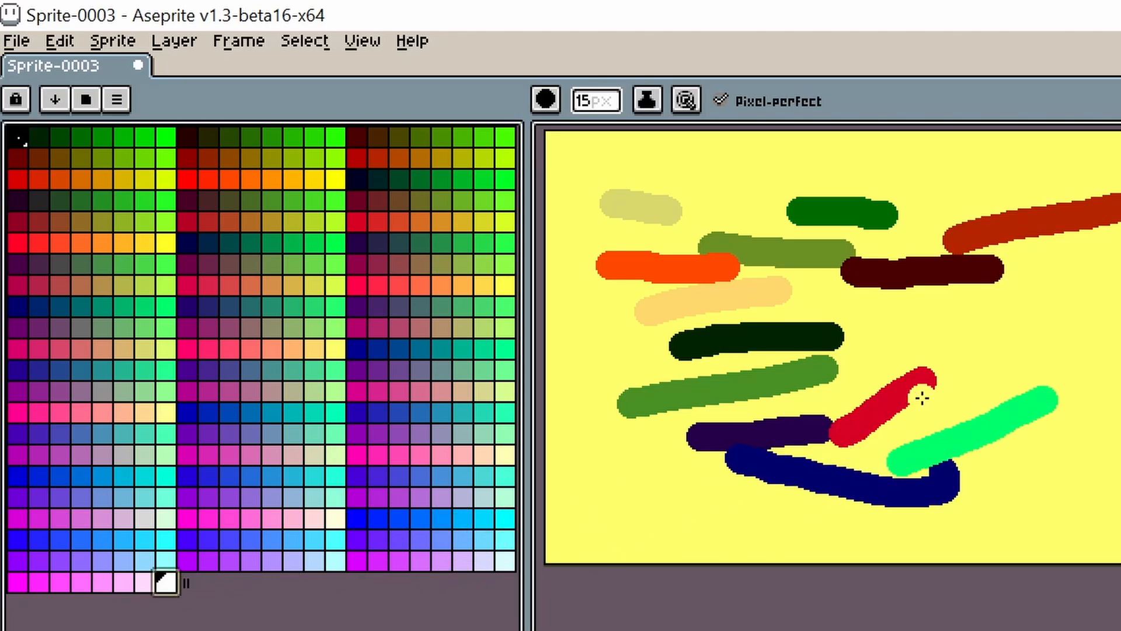
pyautogui.moveTo(895, 425)
pyautogui.mouseDown()
pyautogui.moveTo(750, 377)
pyautogui.moveTo(744, 305)
pyautogui.moveTo(778, 258)
pyautogui.moveTo(905, 268)
pyautogui.mouseUp()
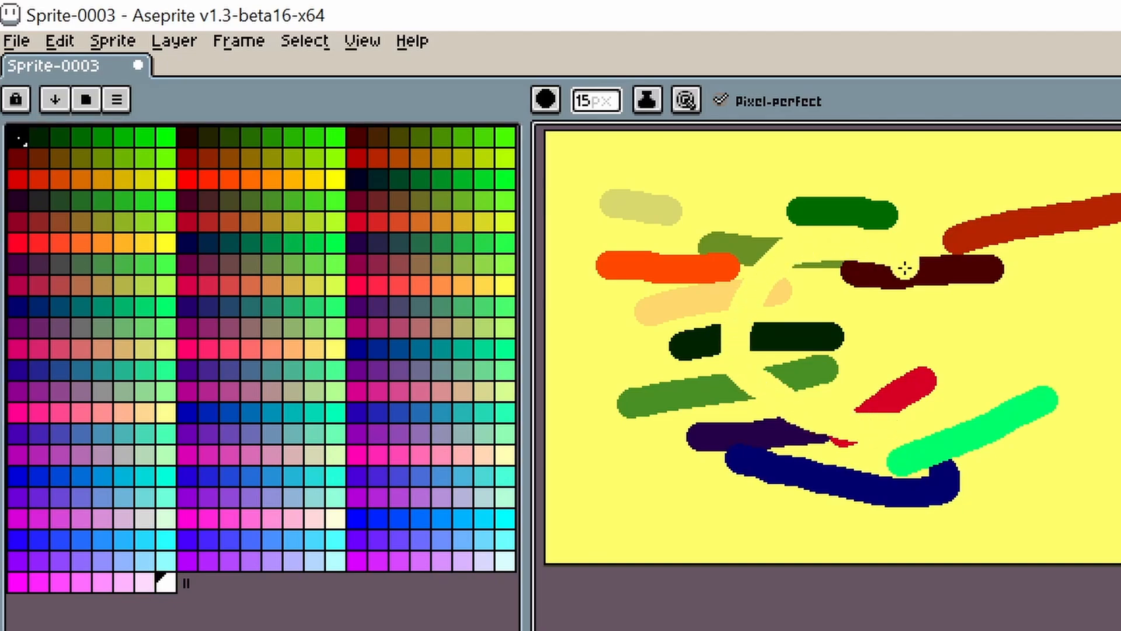
# Step: Brush strokes with the pink-magenta and orchid palette swatches over the existing strokes in the lower part of the canvas
pyautogui.click(64, 583)
pyautogui.moveTo(724, 439); pyautogui.dragTo(955, 365)
pyautogui.moveTo(695, 420)
pyautogui.mouseDown()
pyautogui.moveTo(823, 381)
pyautogui.moveTo(823, 354)
pyautogui.mouseUp()
pyautogui.click(81, 518)
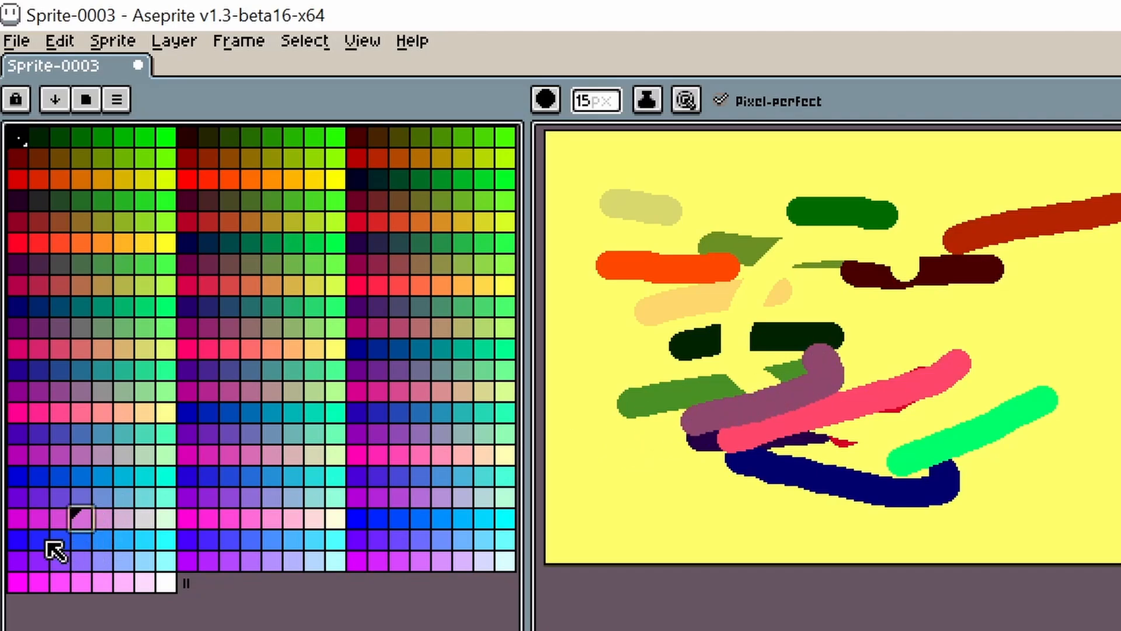
# Step: Brush a rising diagonal stroke with a blue palette swatch across the existing pink strokes in the lower part of the canvas
pyautogui.click(39, 539)
pyautogui.moveTo(712, 435); pyautogui.dragTo(1016, 337)
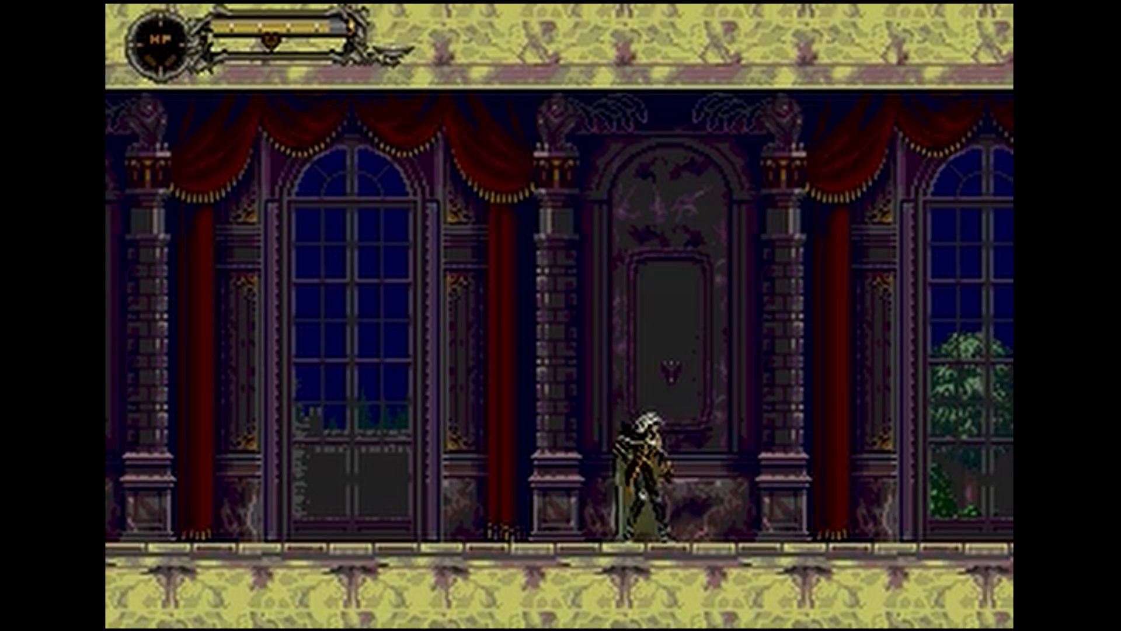
pyautogui.press('Right')
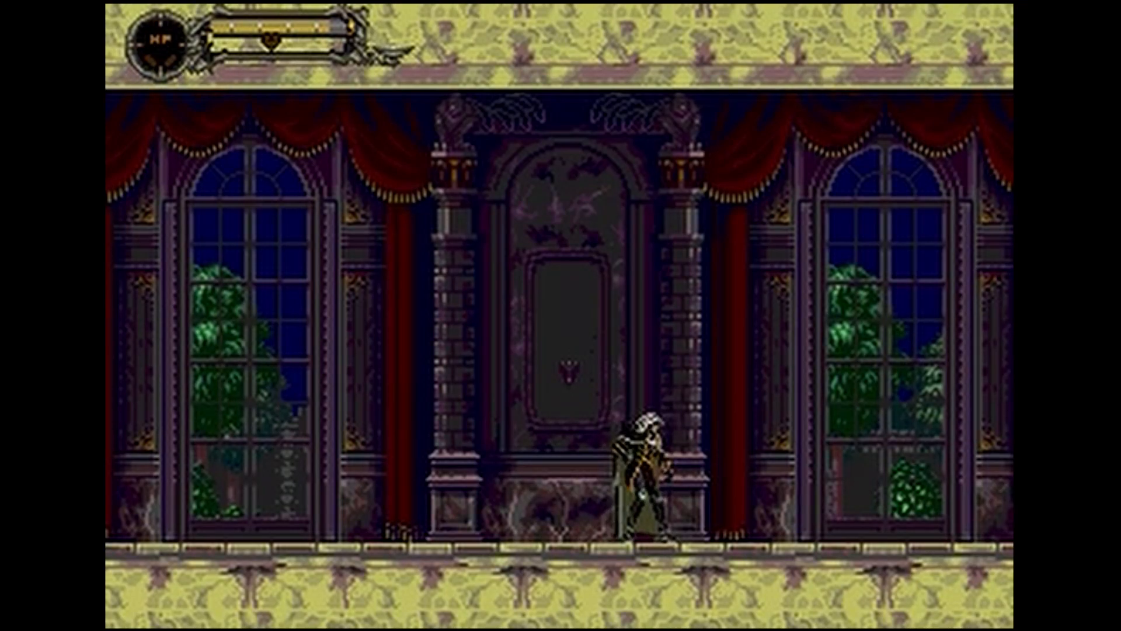
pyautogui.press('Left')
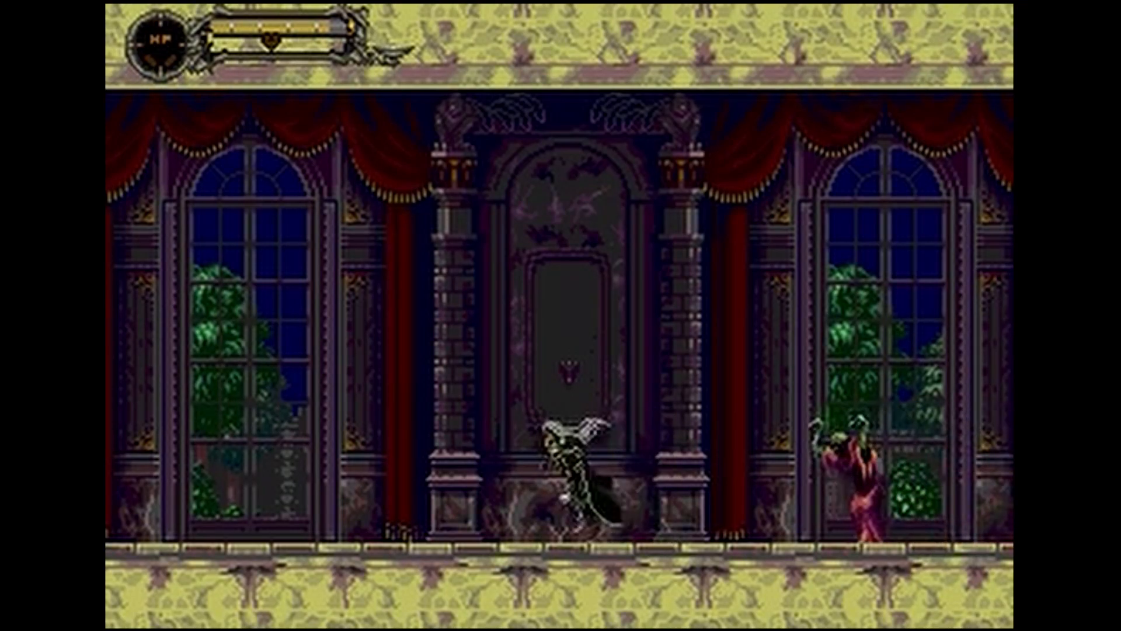
pyautogui.press('Left')
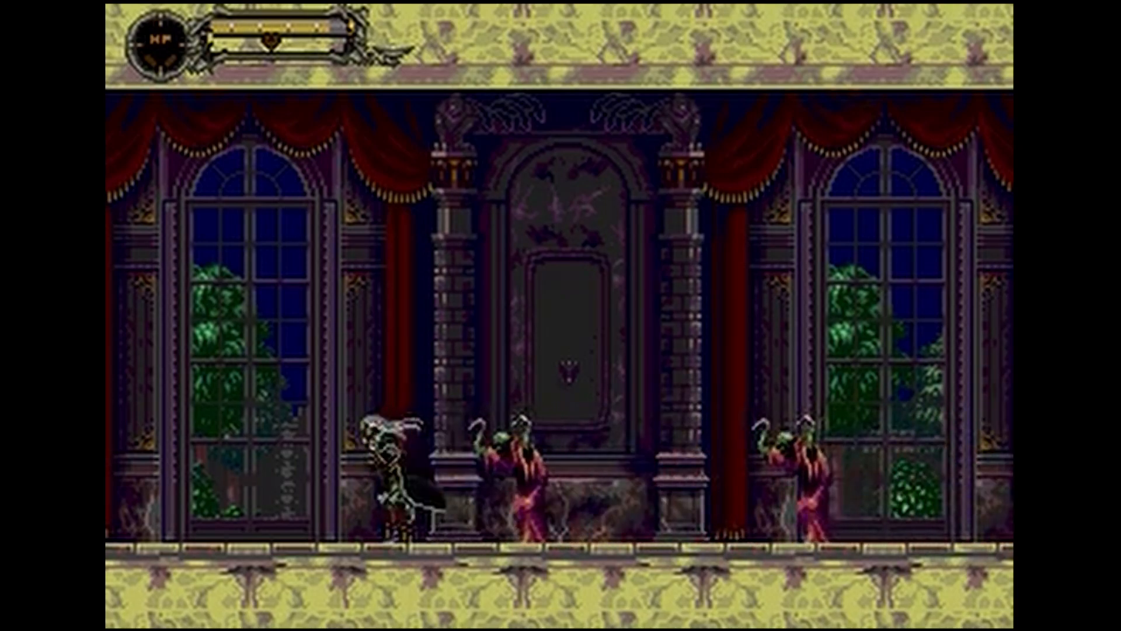
pyautogui.press('Right')
pyautogui.press('z')
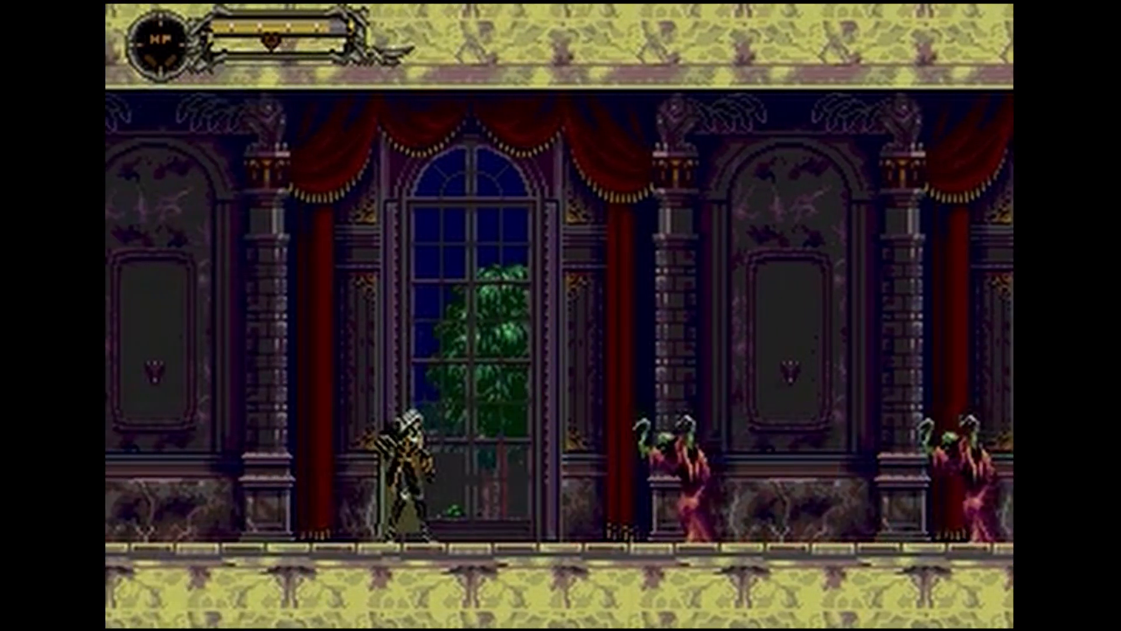
pyautogui.press('z')
pyautogui.press('Right')
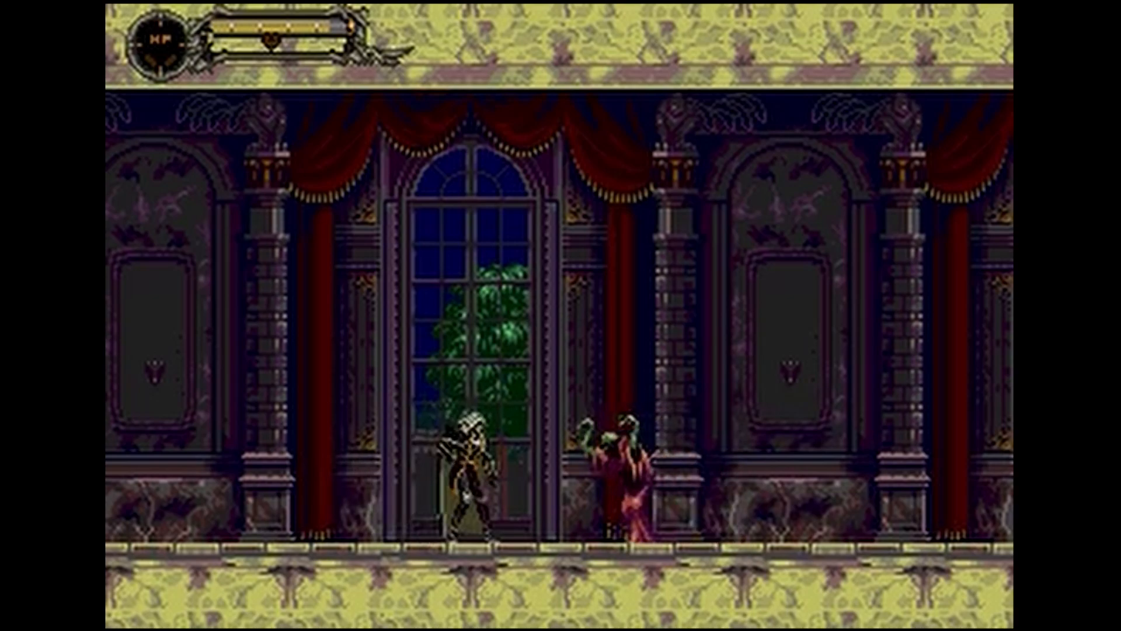
pyautogui.press('Right')
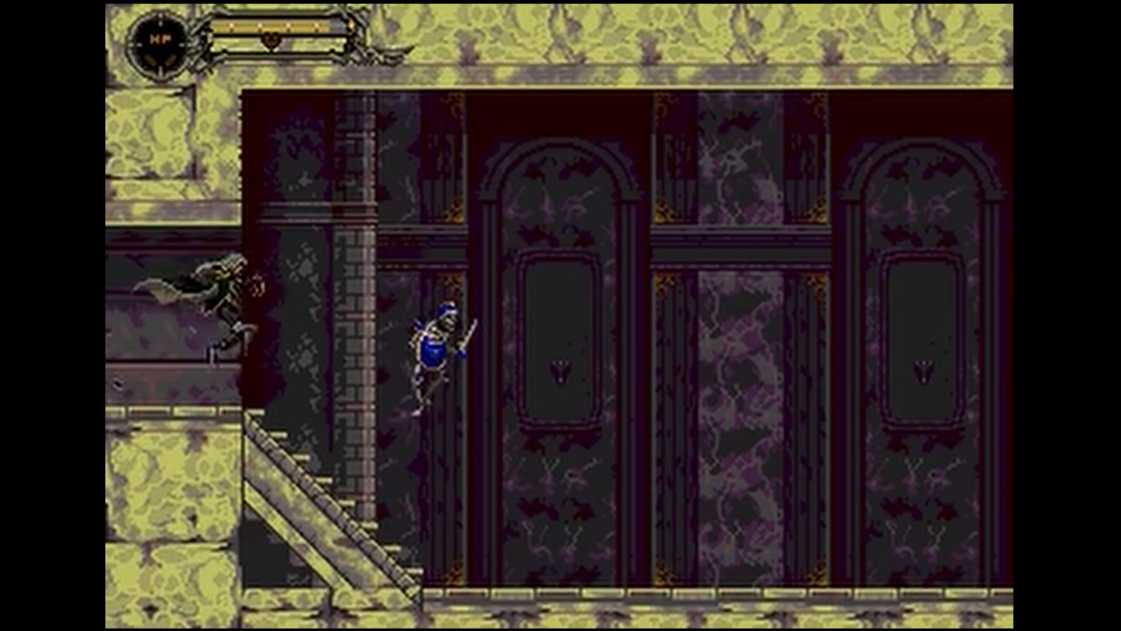
pyautogui.press('space')
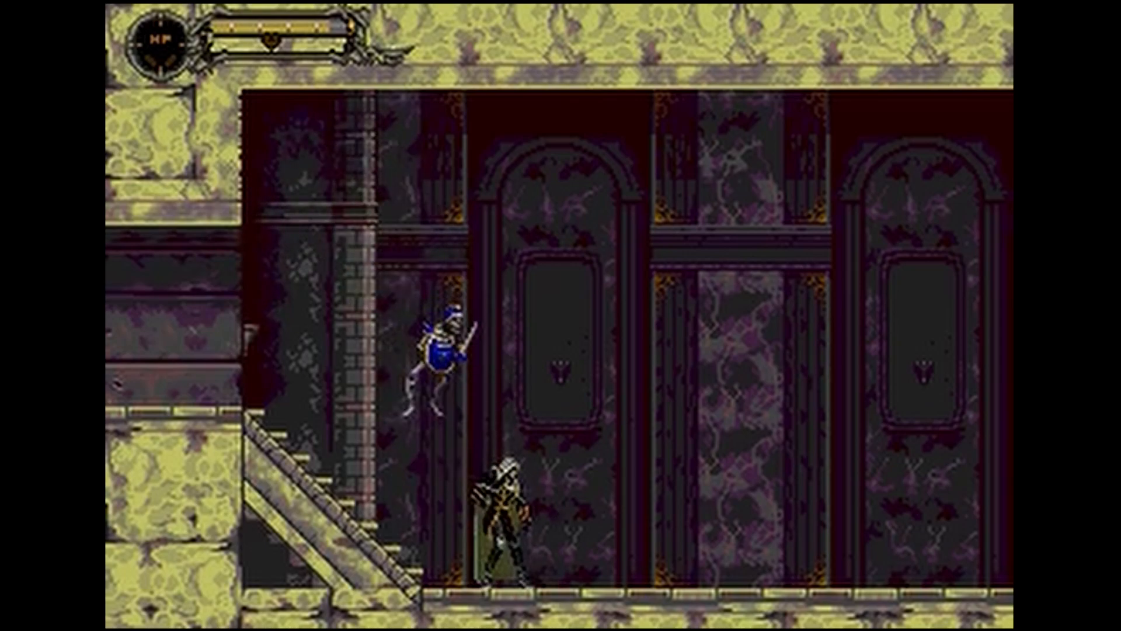
pyautogui.press('Right')
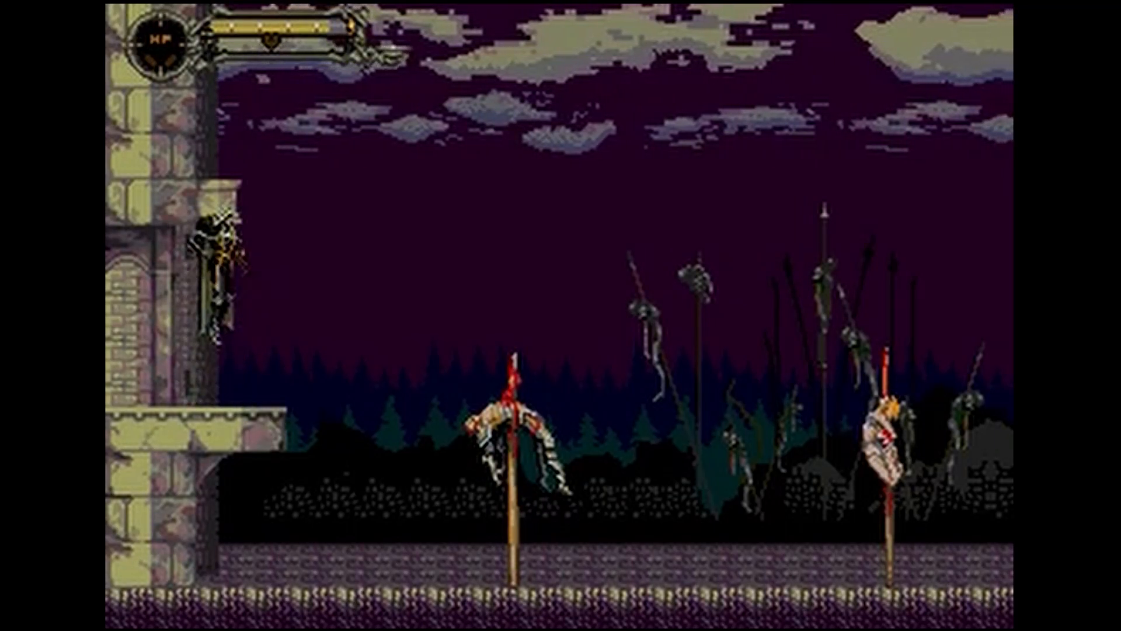
pyautogui.press('Right')
pyautogui.press('Left')
pyautogui.press('x')
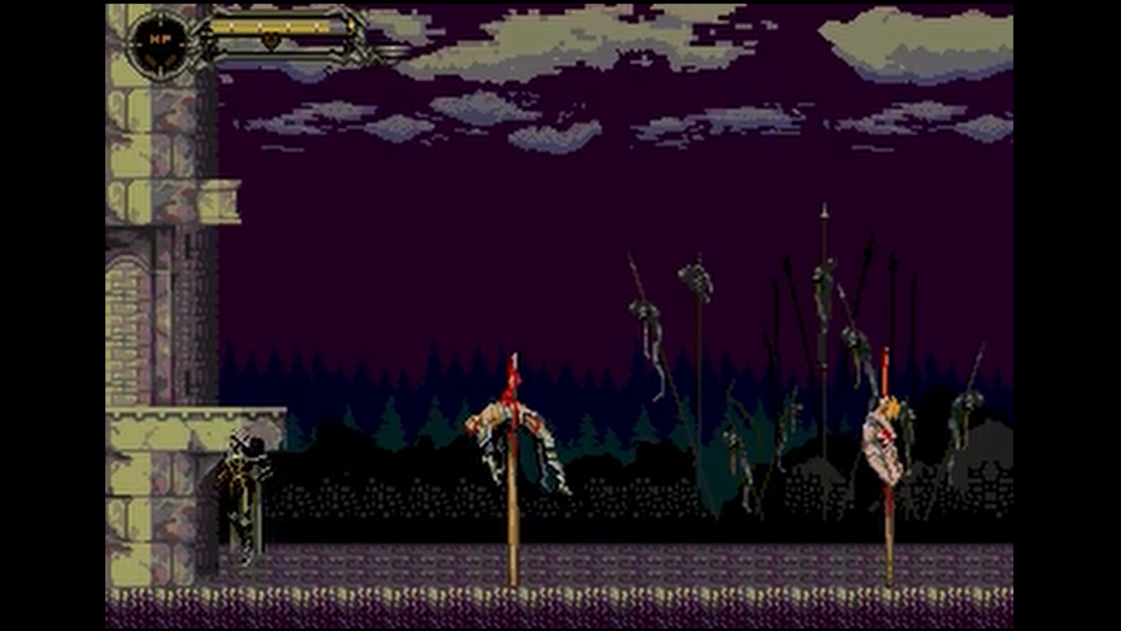
pyautogui.press('Right')
pyautogui.press('x')
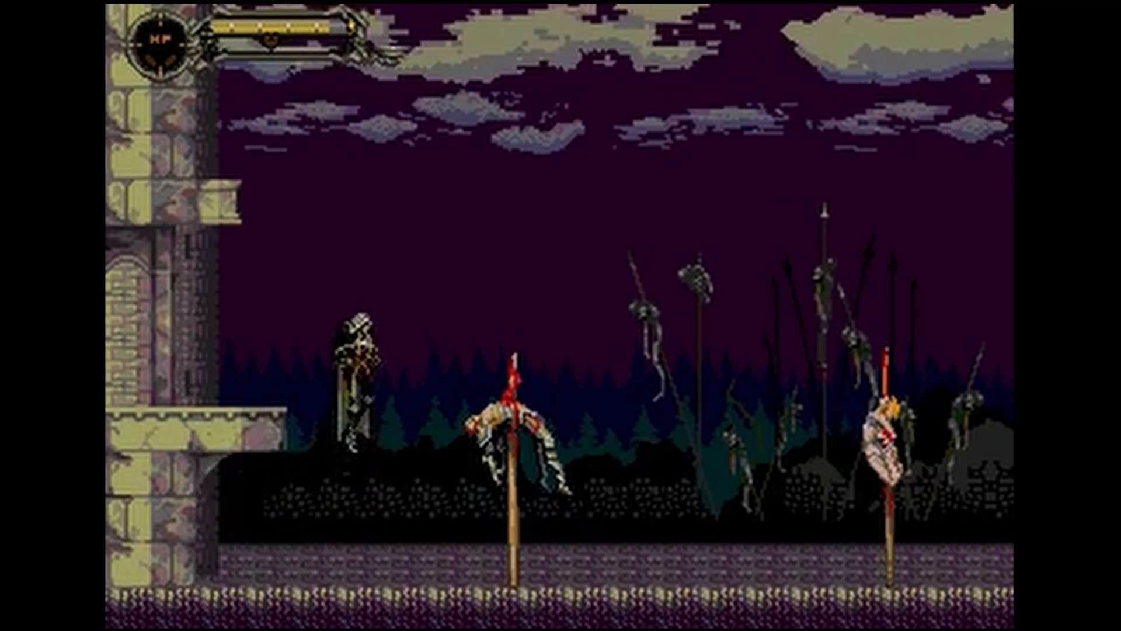
pyautogui.press('Left')
pyautogui.press('z')
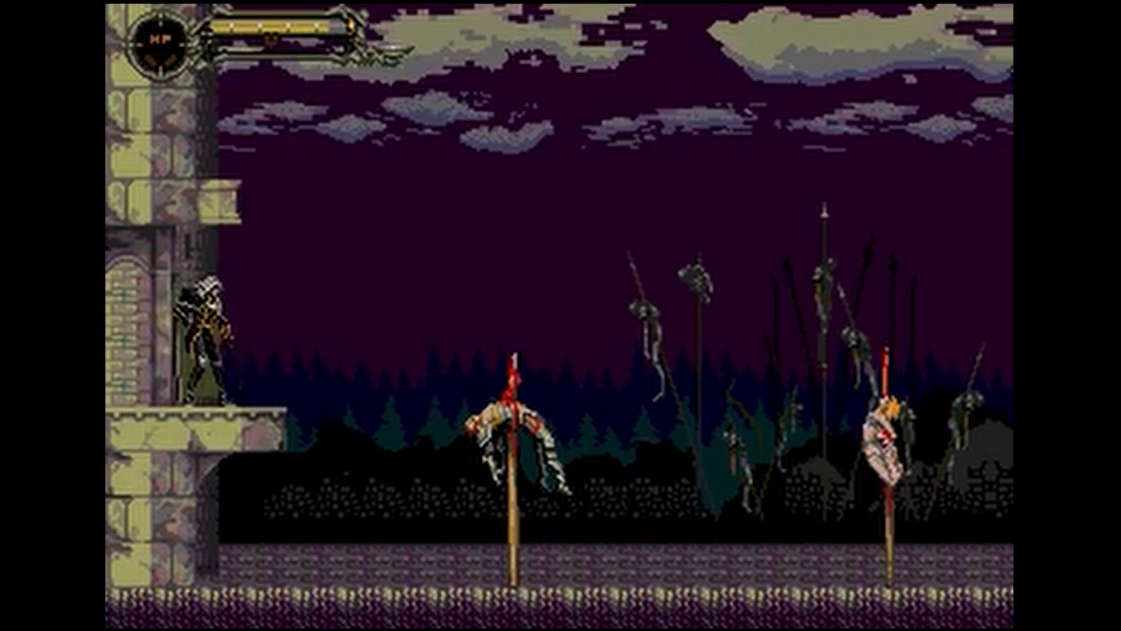
pyautogui.press('x')
pyautogui.press('Right')
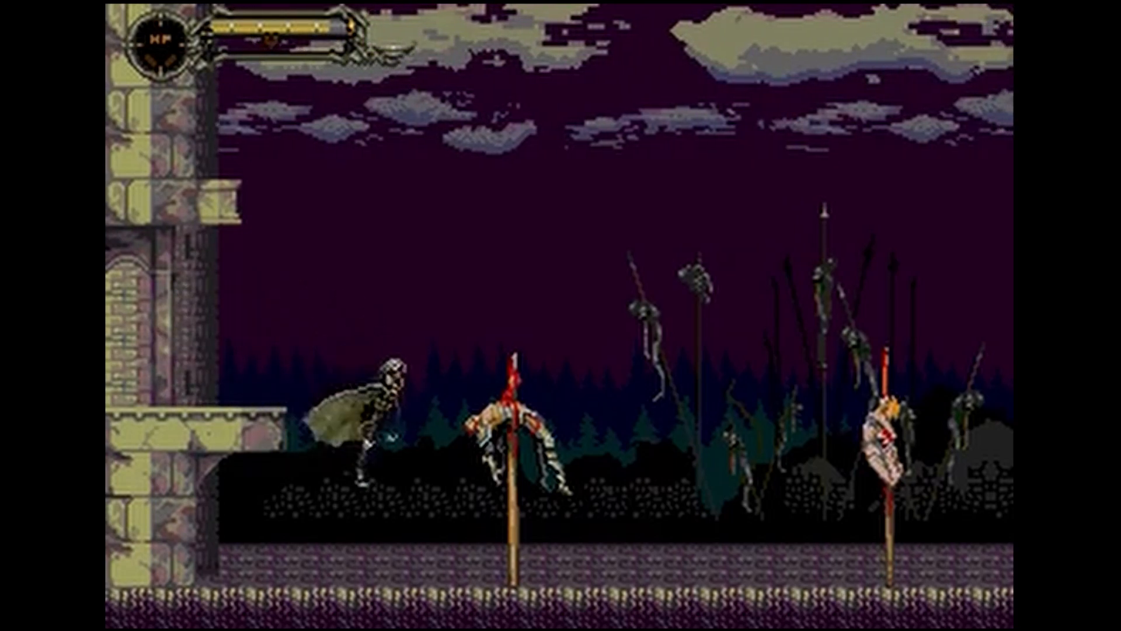
pyautogui.press('z')
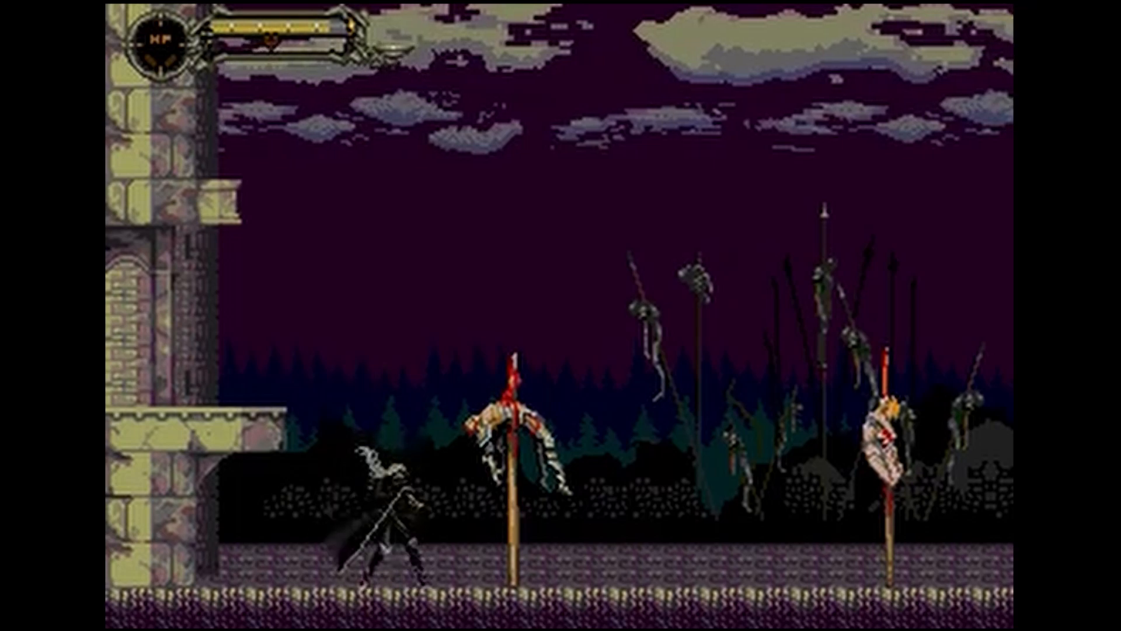
pyautogui.press('Right')
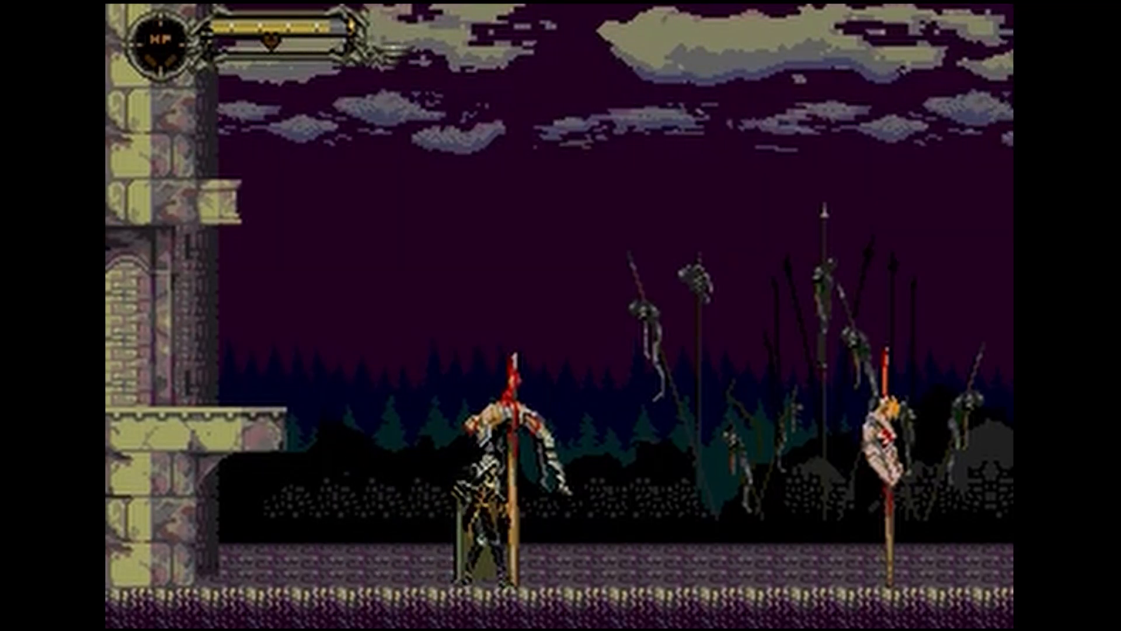
pyautogui.press('Right')
pyautogui.press('Right')
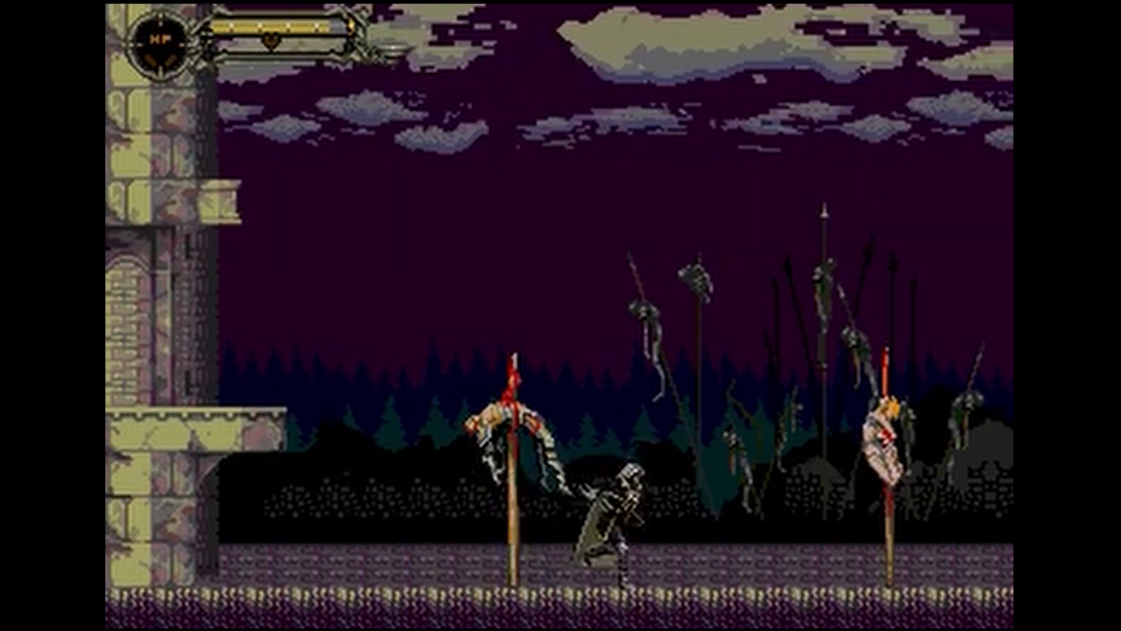
pyautogui.press('Right')
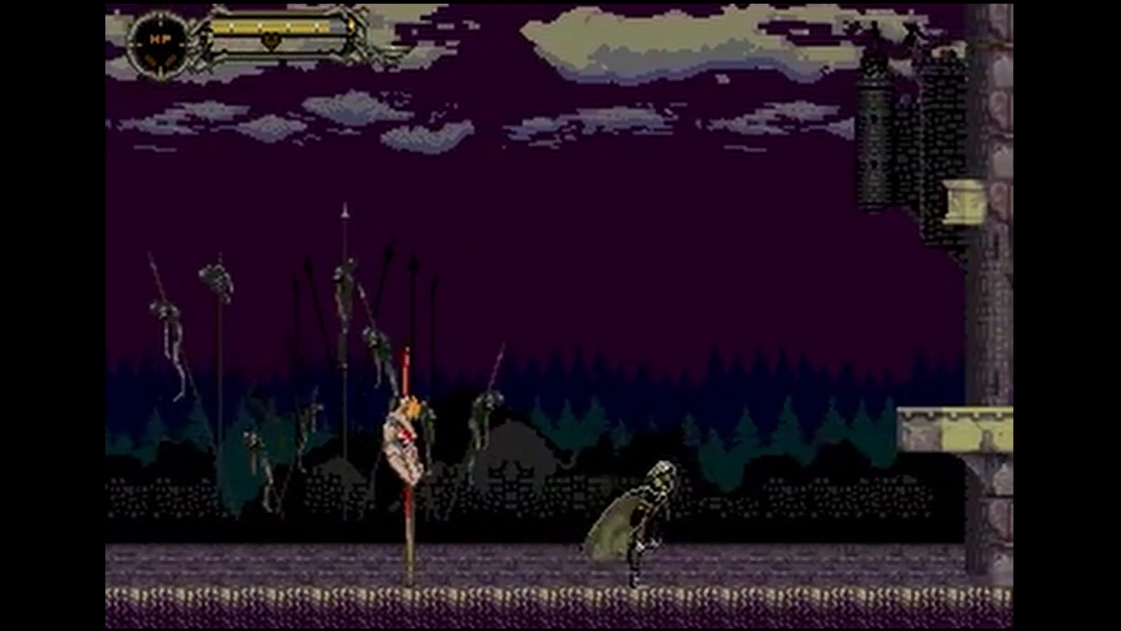
pyautogui.press('Left')
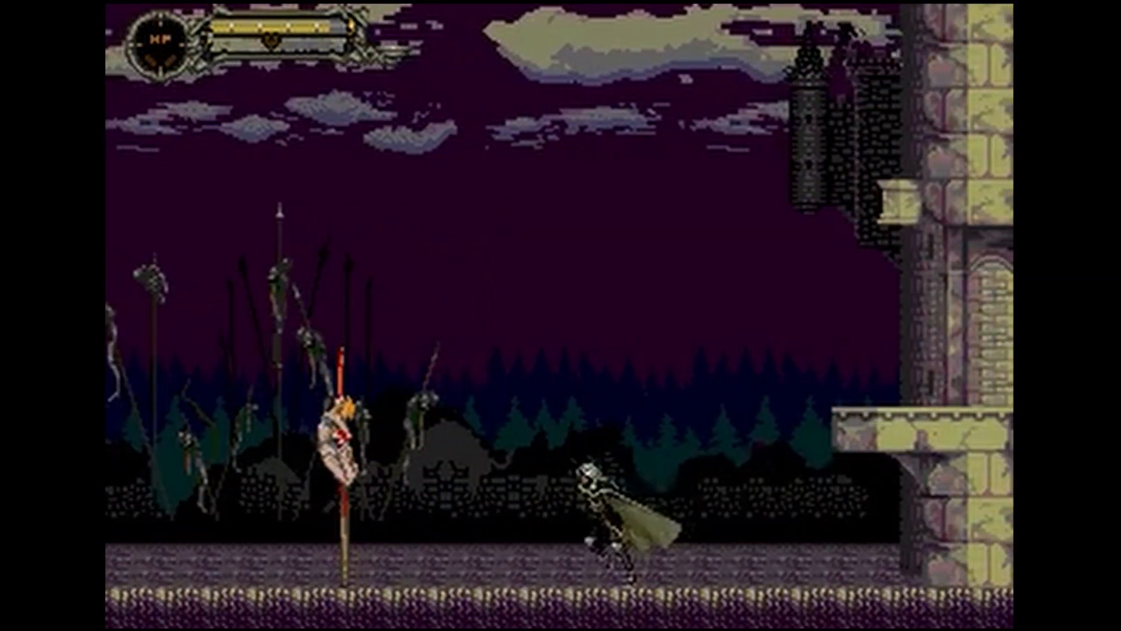
pyautogui.press('Left')
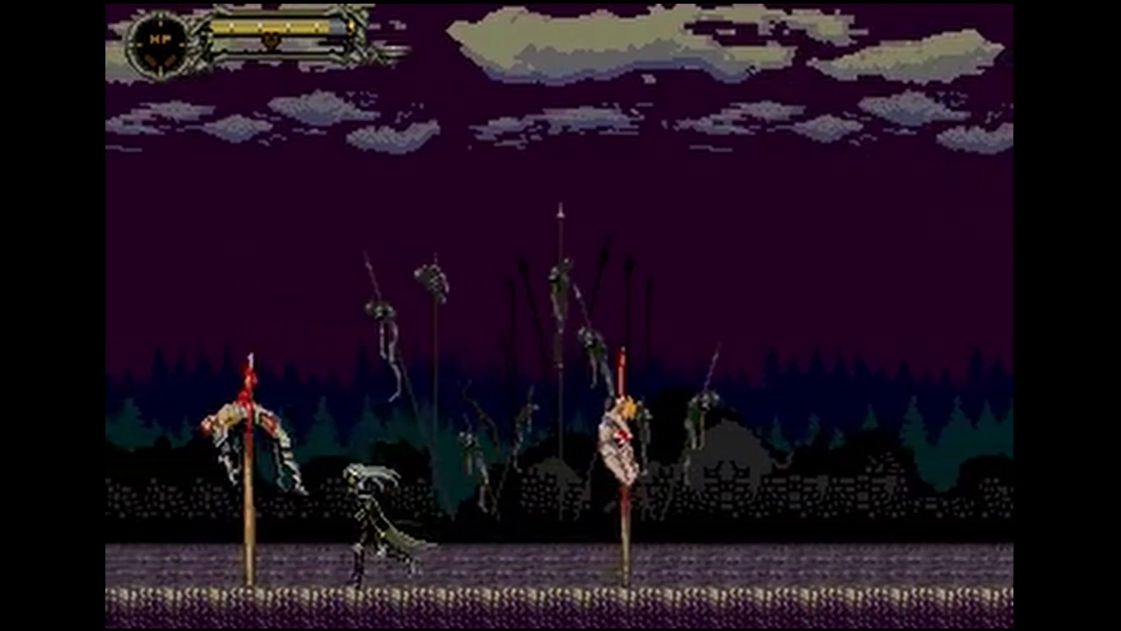
pyautogui.press('Right')
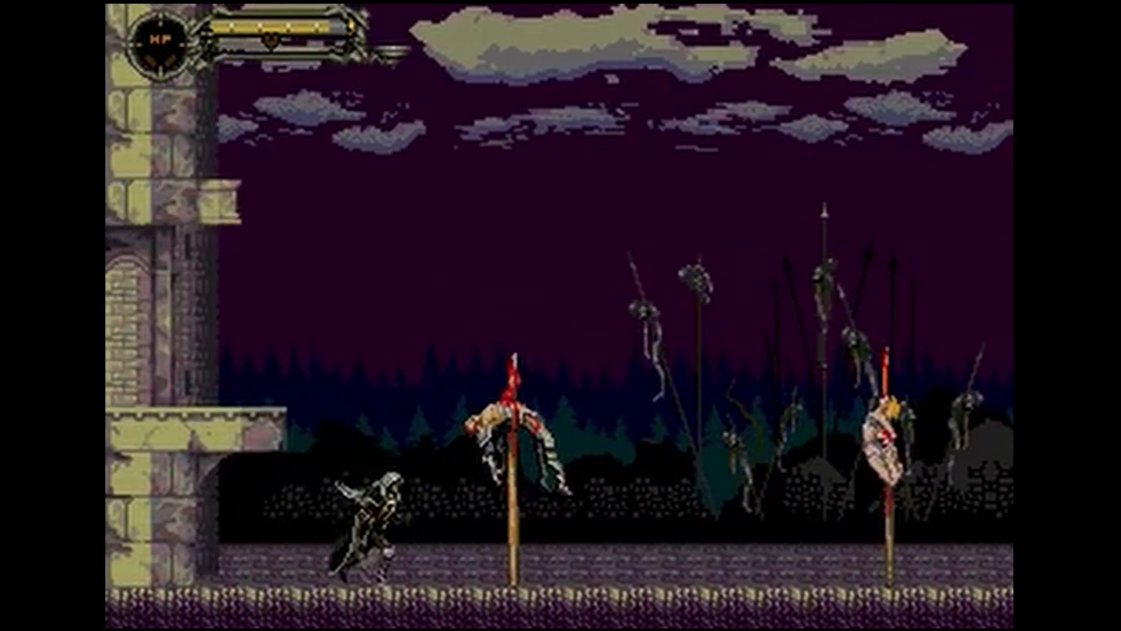
pyautogui.press('Right')
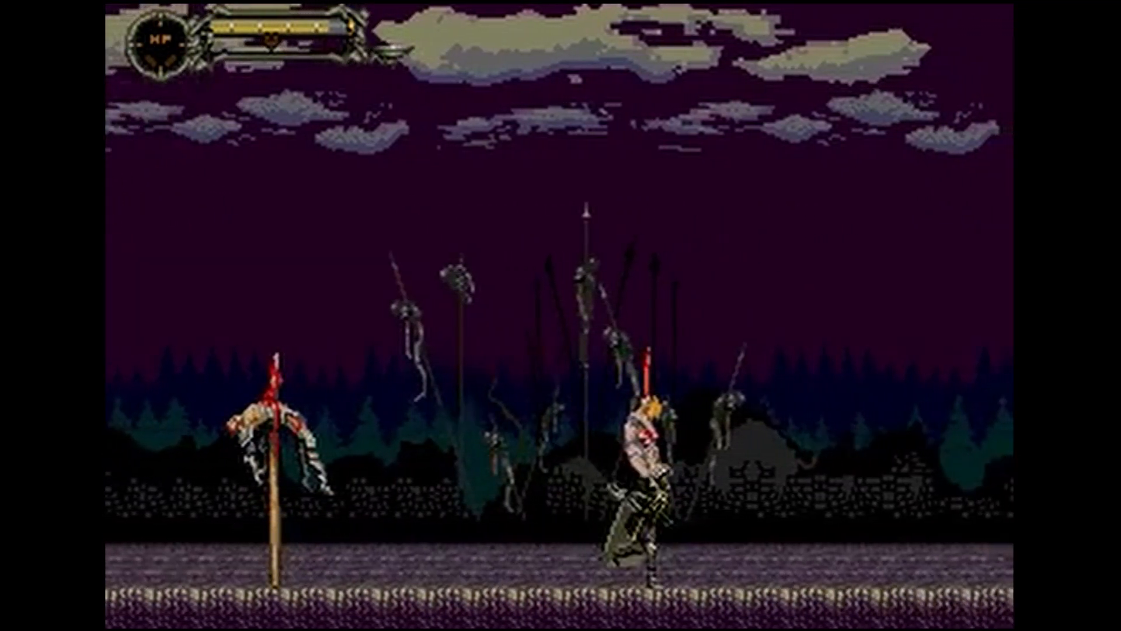
pyautogui.press('Right')
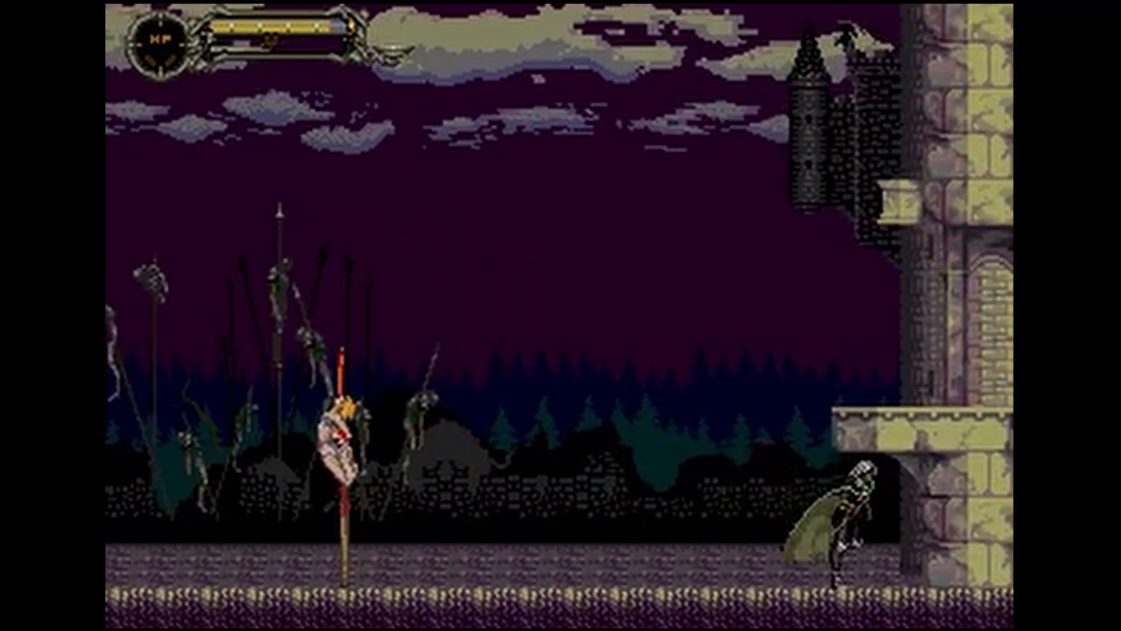
pyautogui.press('Left')
pyautogui.press('space')
pyautogui.press('Right')
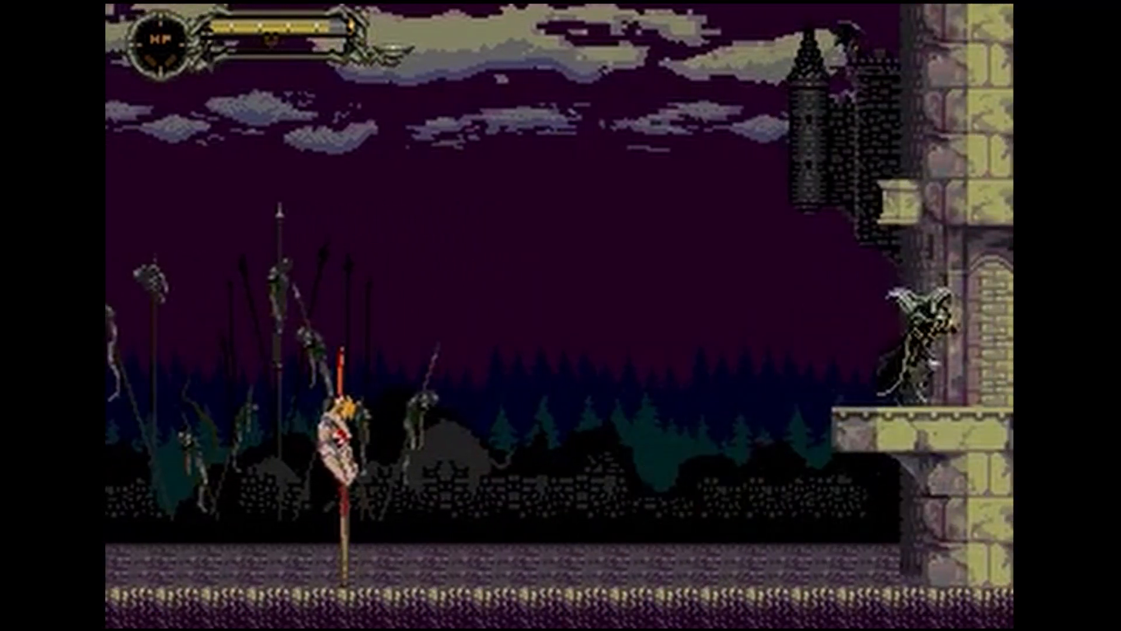
pyautogui.press('space')
pyautogui.press('Left')
pyautogui.press('space')
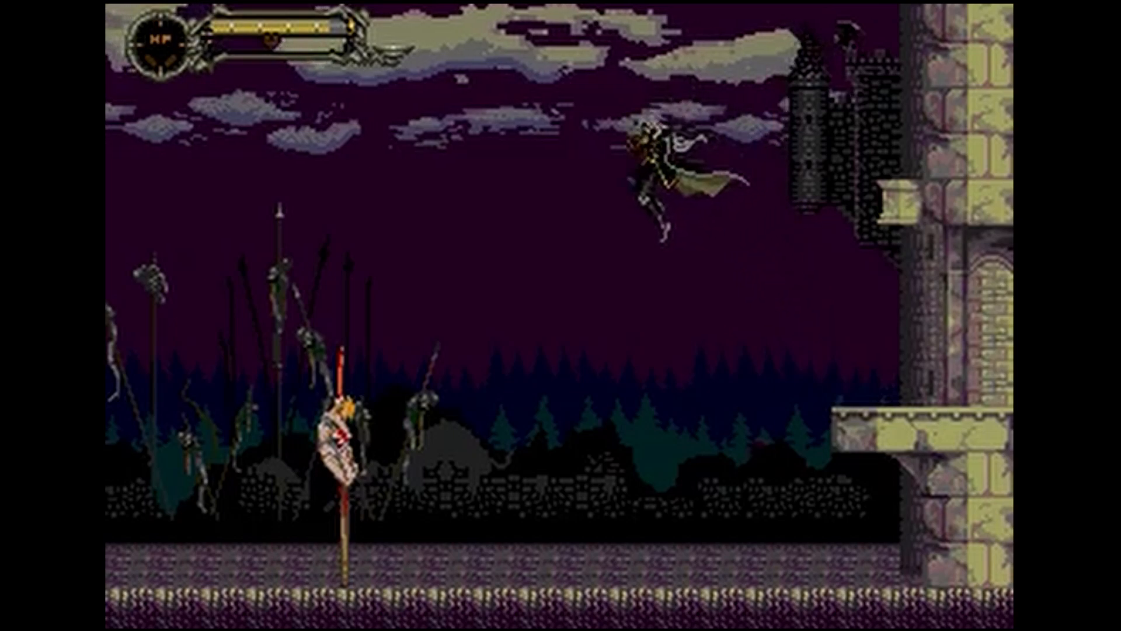
pyautogui.press('Left')
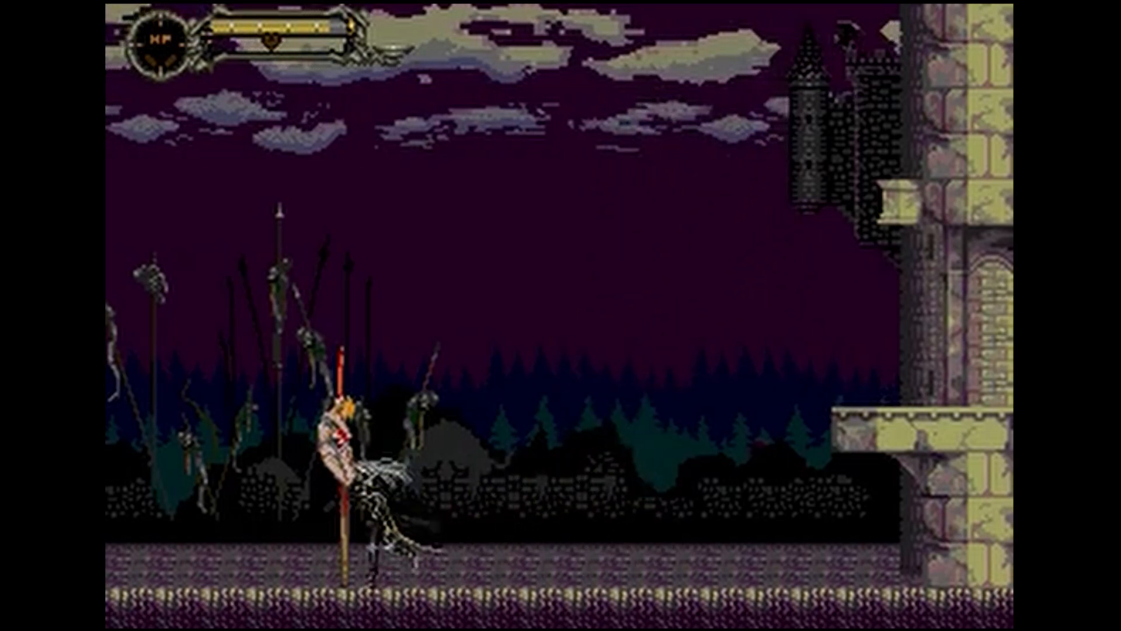
pyautogui.press('Left')
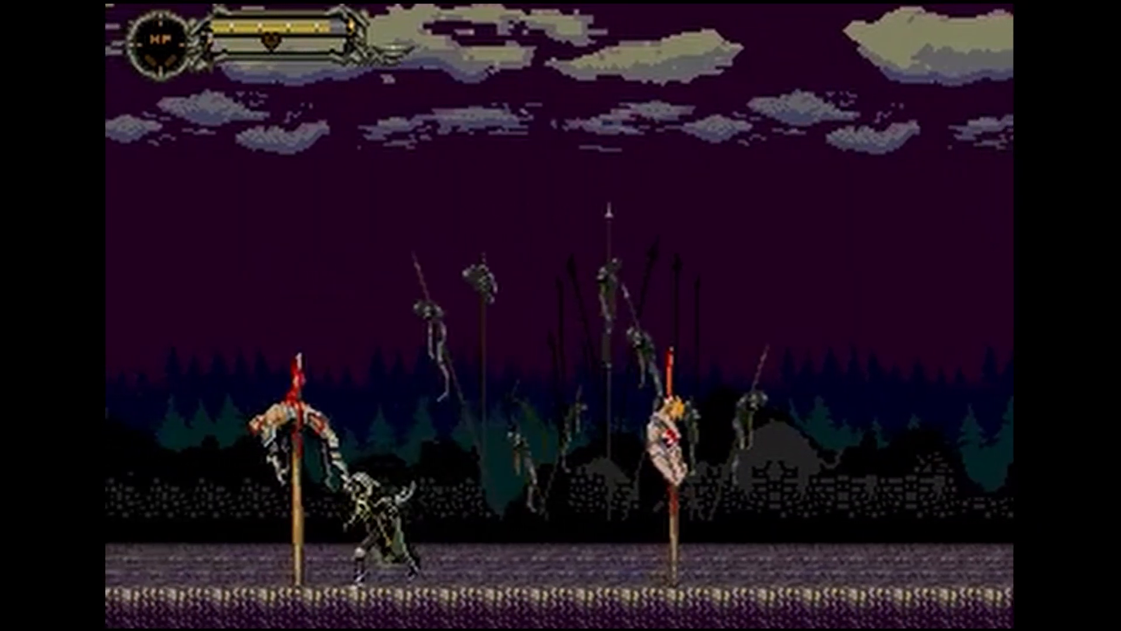
pyautogui.press('Right')
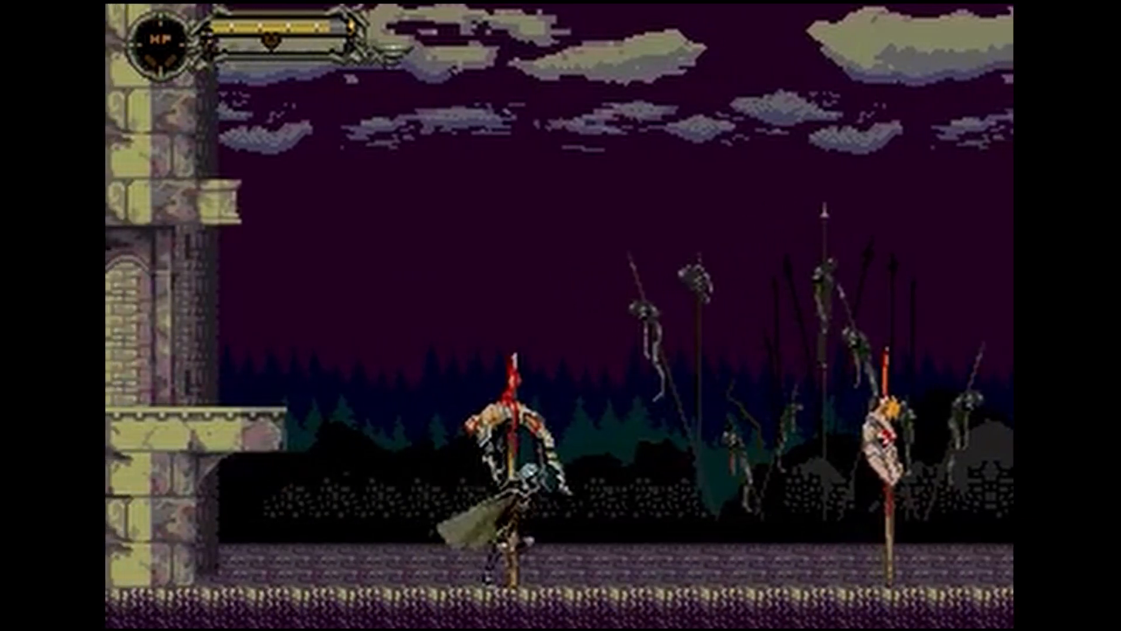
pyautogui.press('Right')
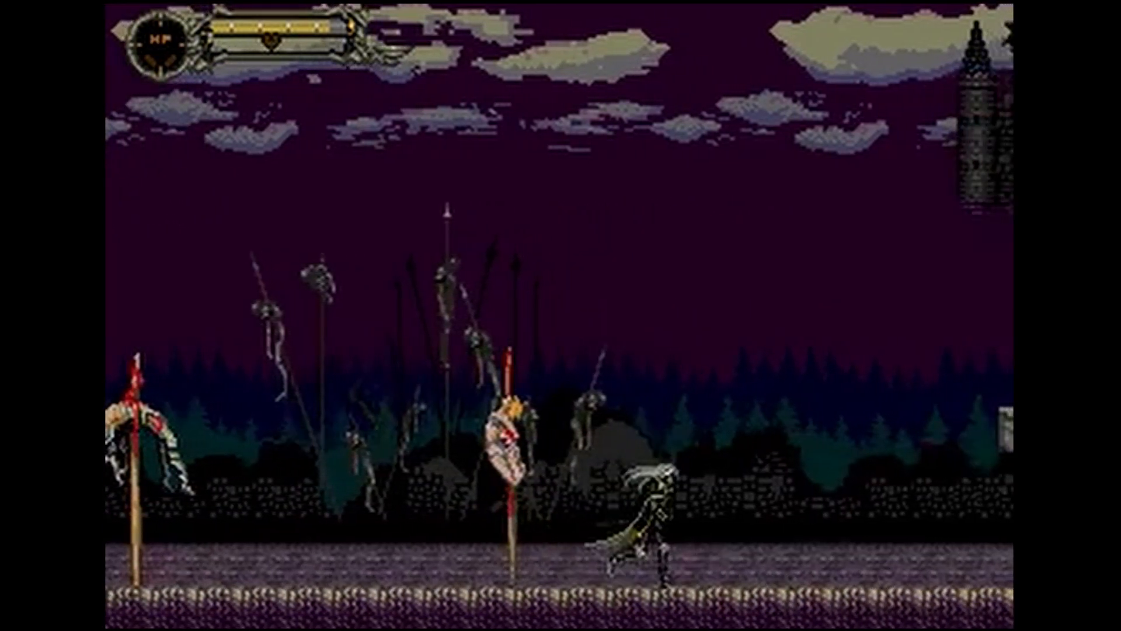
pyautogui.press('Right')
pyautogui.press('Left')
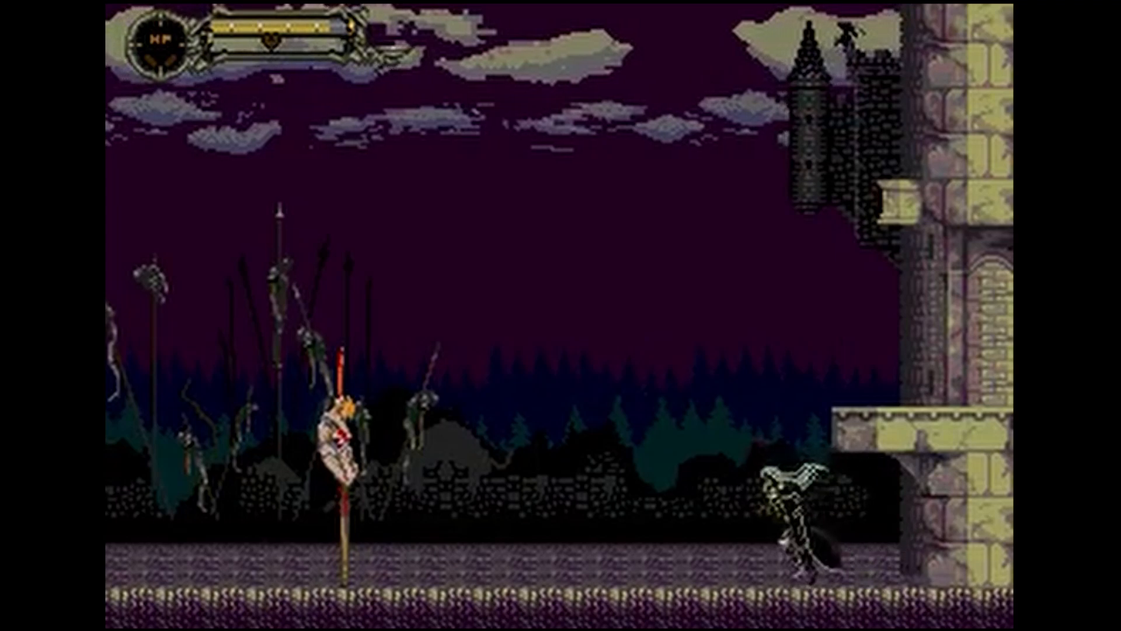
pyautogui.press('Left')
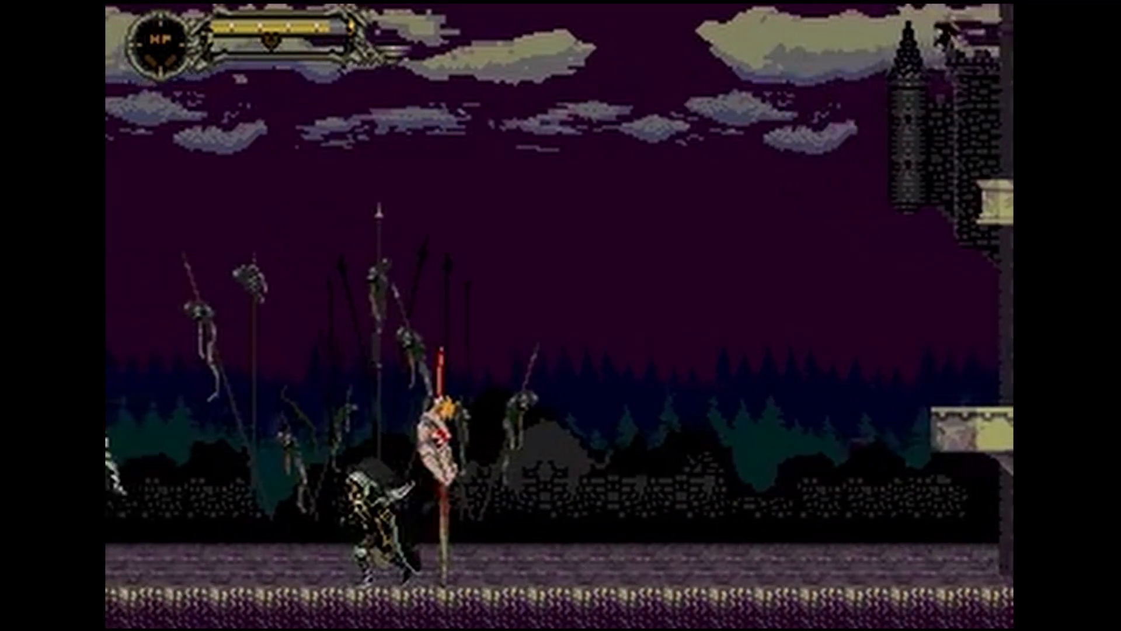
pyautogui.press('Left')
pyautogui.press('space')
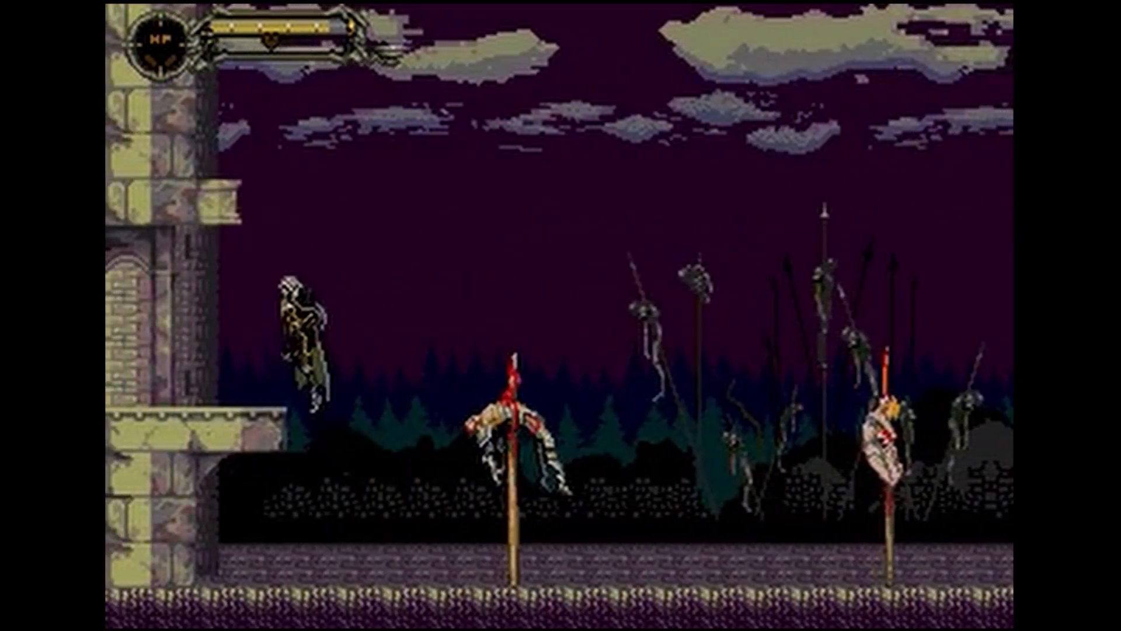
pyautogui.press('Right')
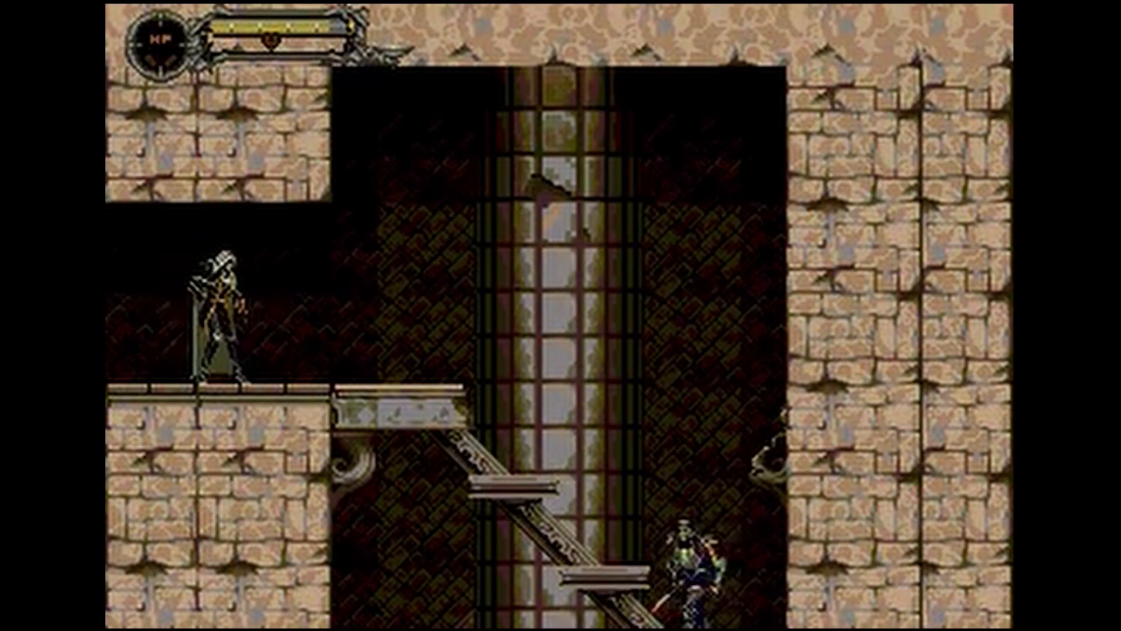
pyautogui.press('space')
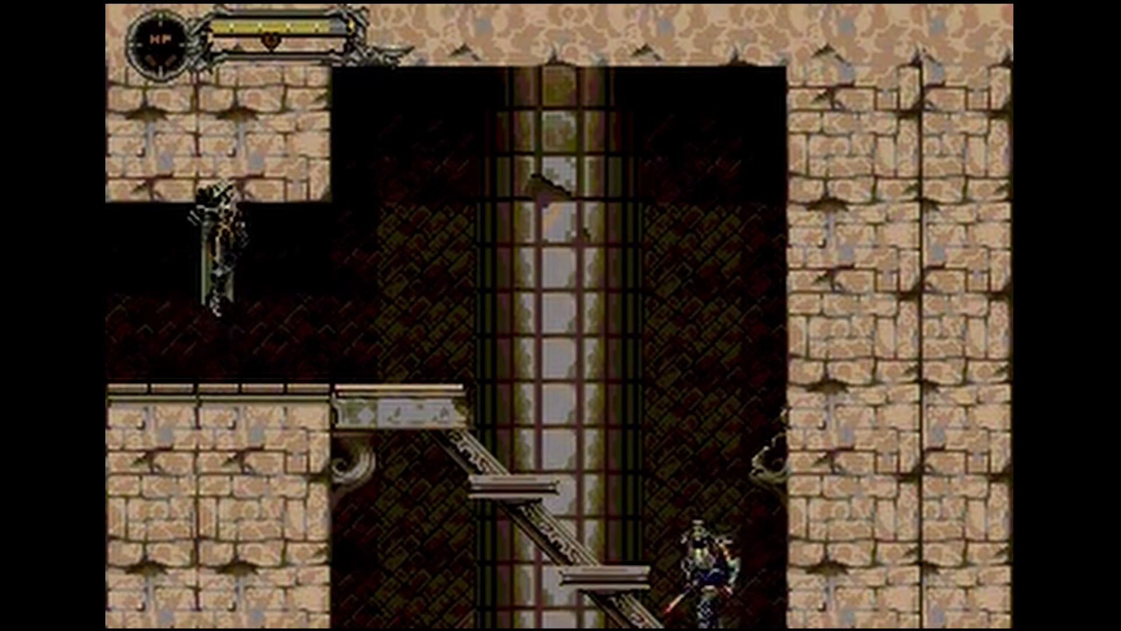
pyautogui.press('Right')
pyautogui.press('space')
pyautogui.press('Left')
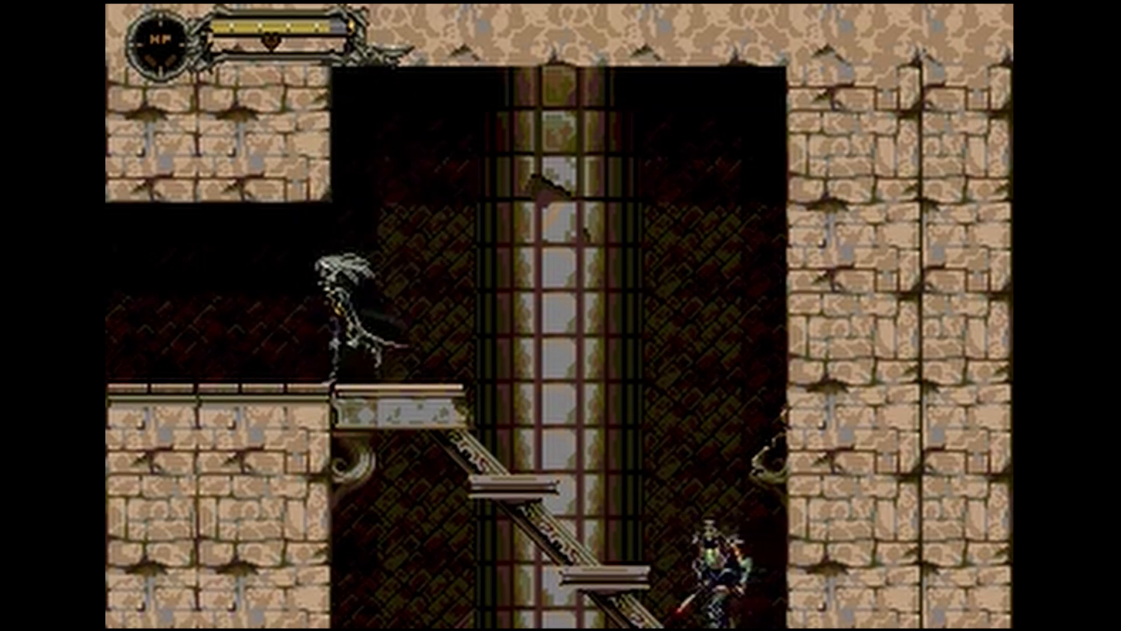
pyautogui.press('space')
pyautogui.press('Right')
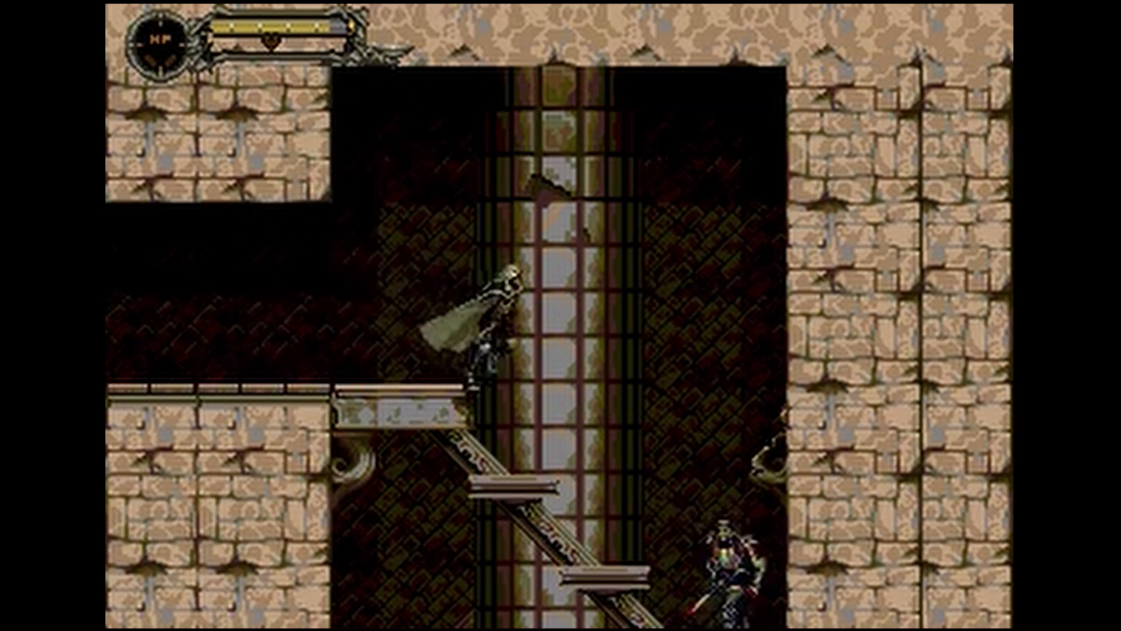
pyautogui.press('Right')
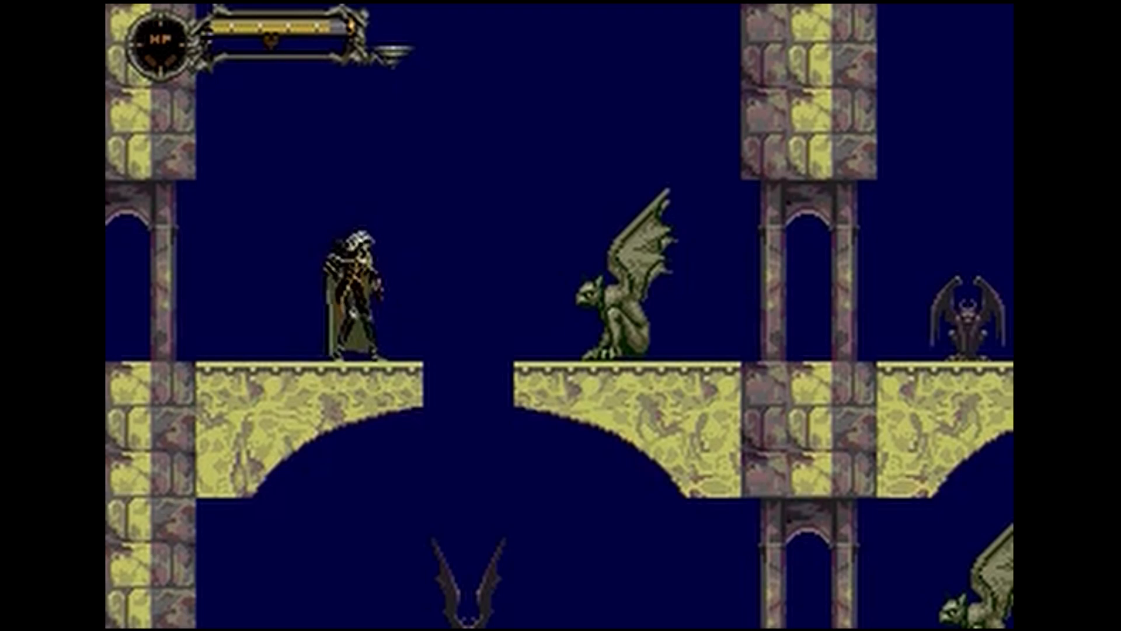
pyautogui.press('Right')
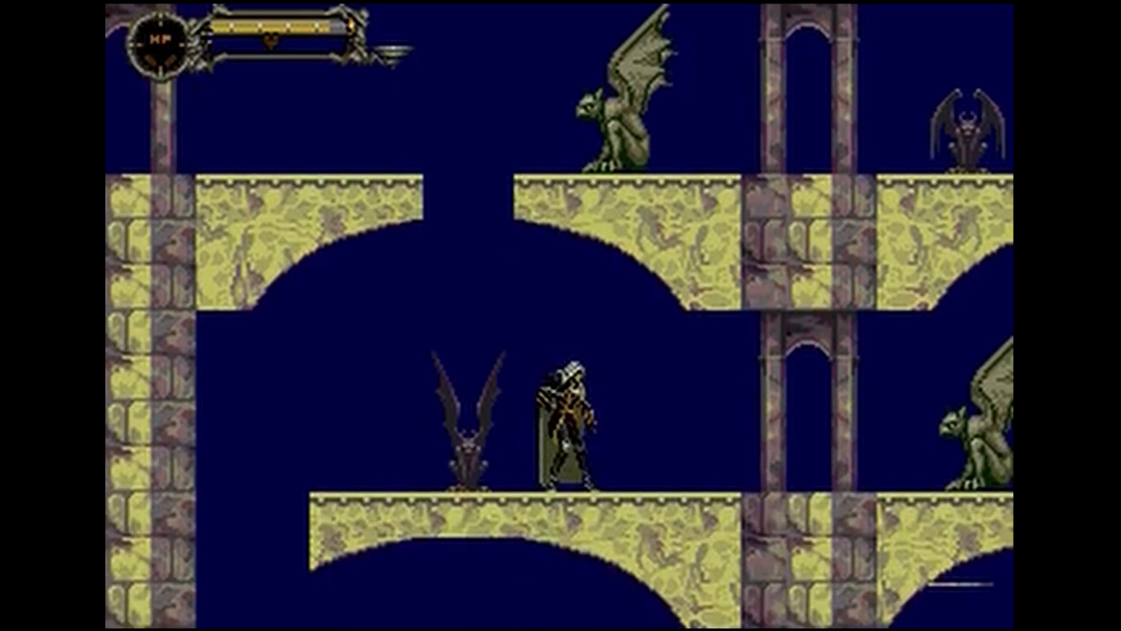
pyautogui.press('Right')
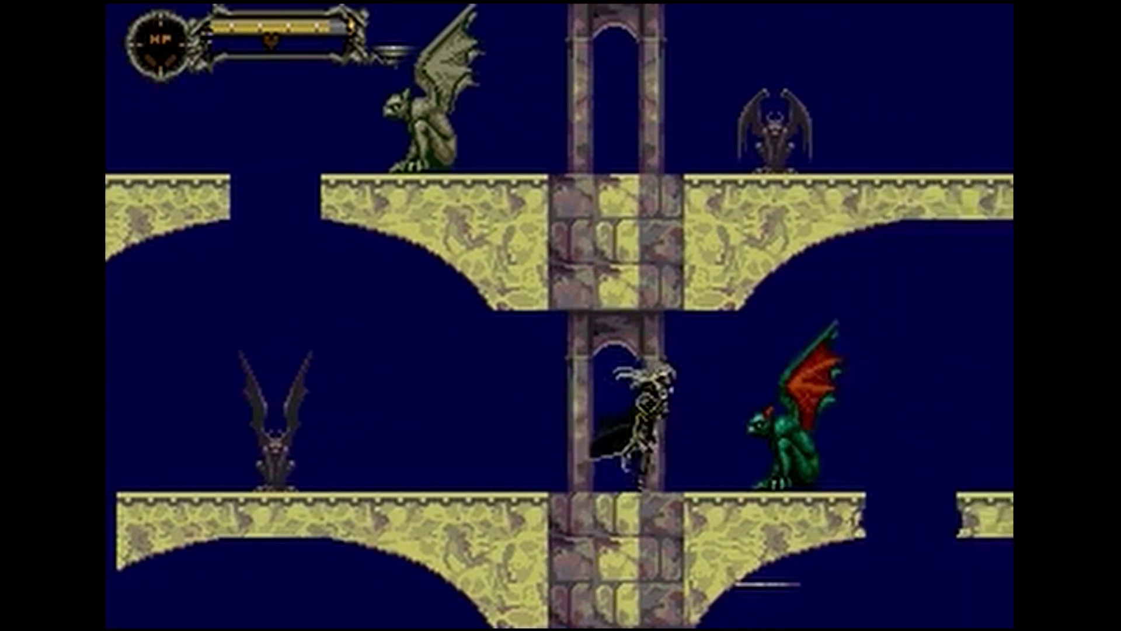
pyautogui.press('space')
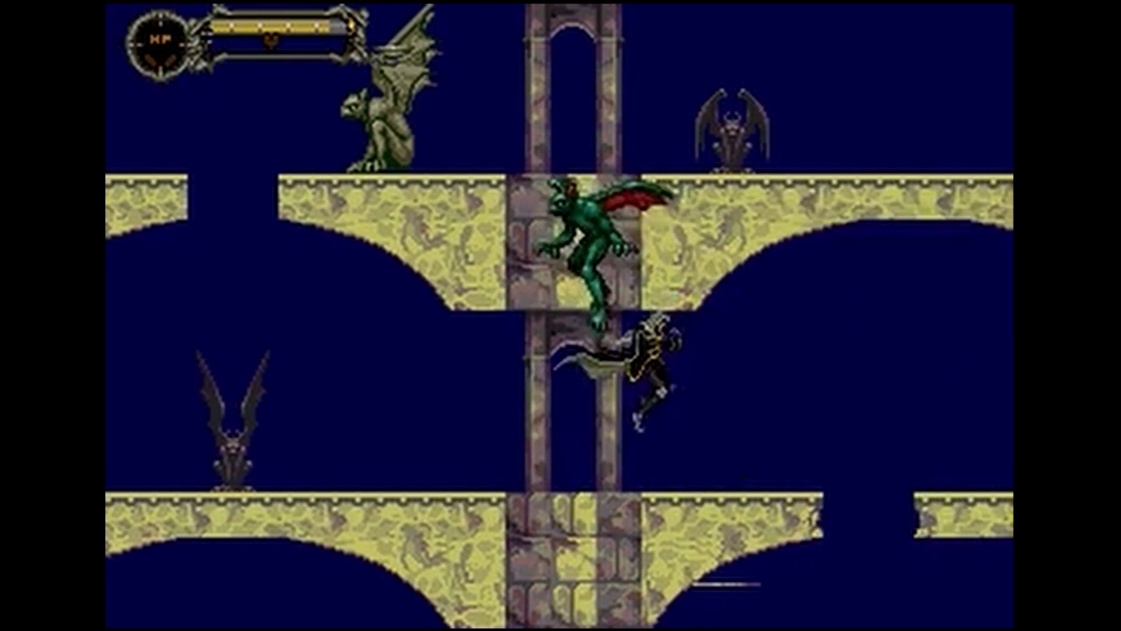
pyautogui.press('Left')
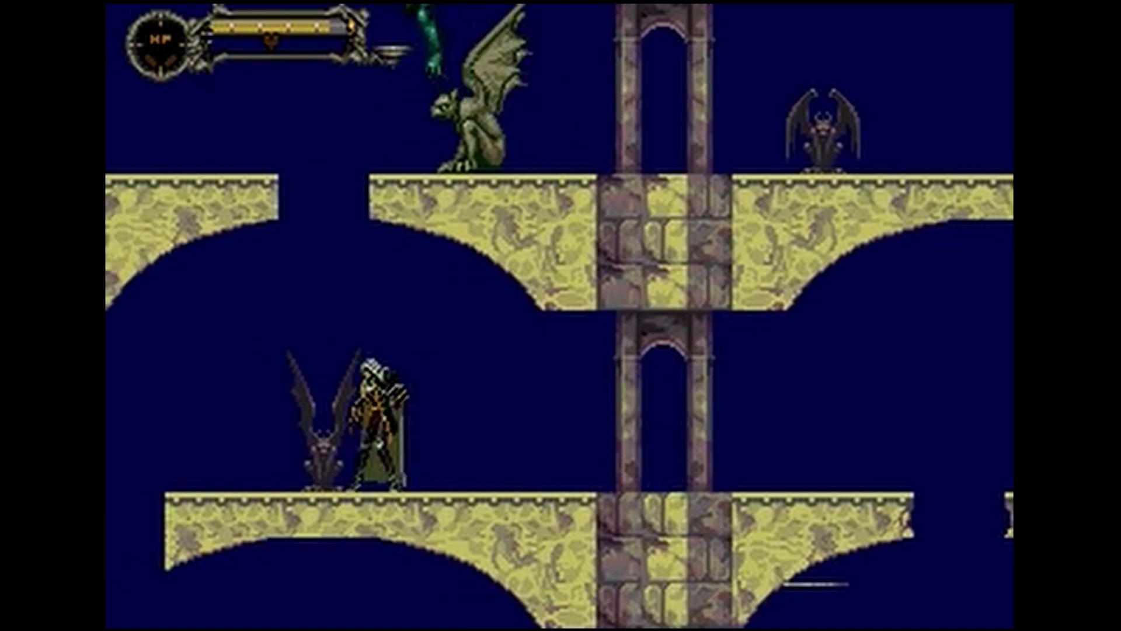
pyautogui.press('Right')
pyautogui.press('Right')
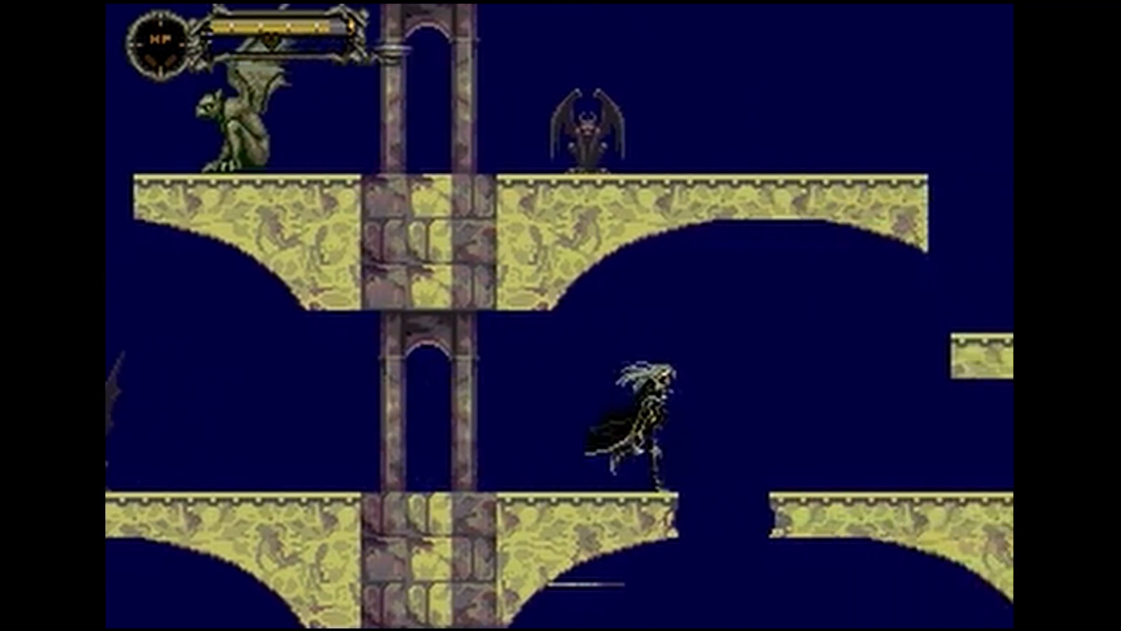
pyautogui.press('Right')
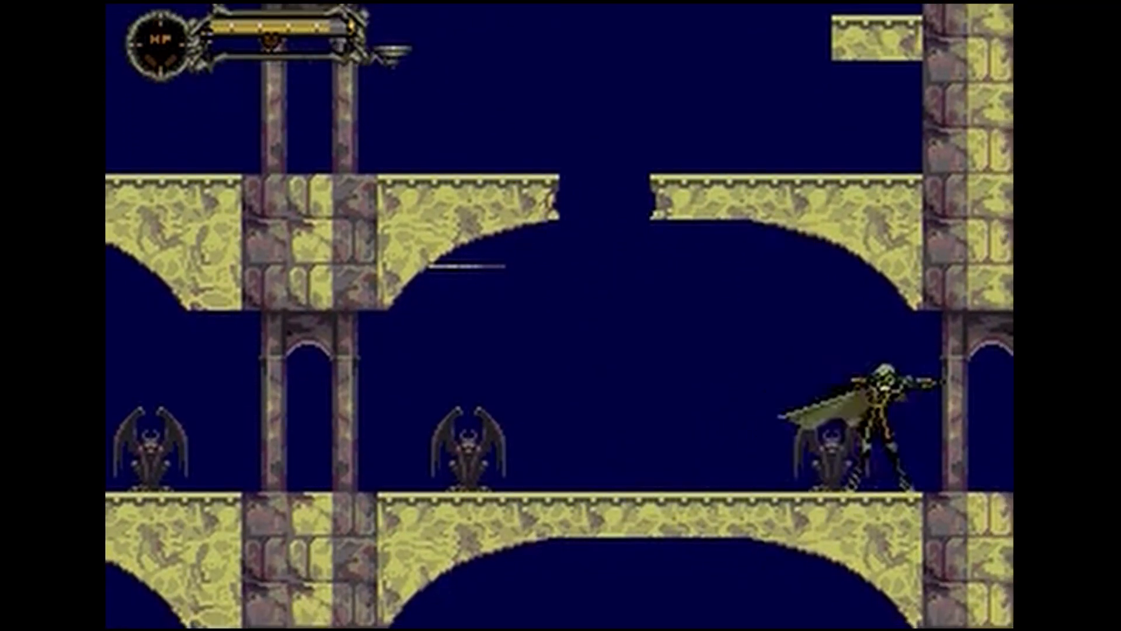
pyautogui.press('space')
pyautogui.press('Left')
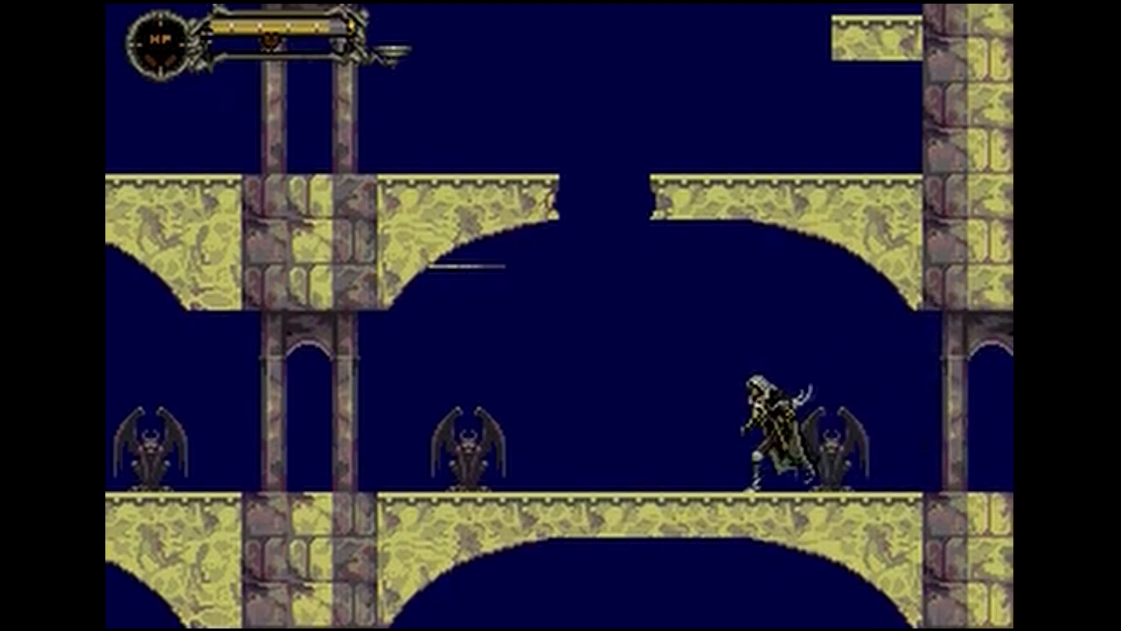
pyautogui.press('Left')
pyautogui.press('space')
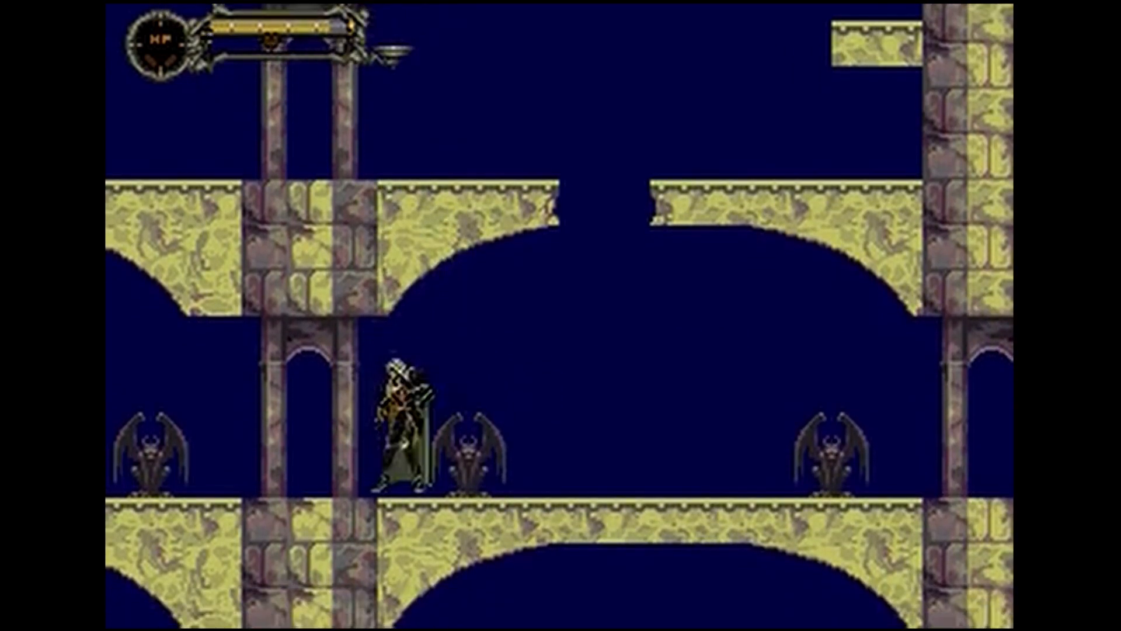
pyautogui.press('space')
pyautogui.press('Left')
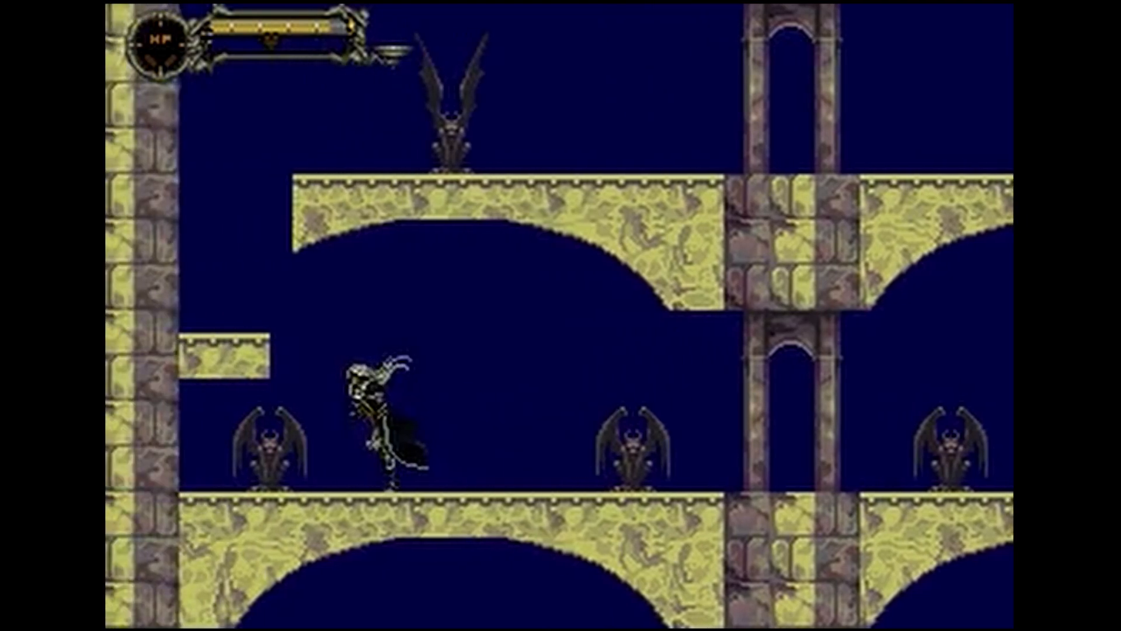
pyautogui.press('space')
pyautogui.press('Right')
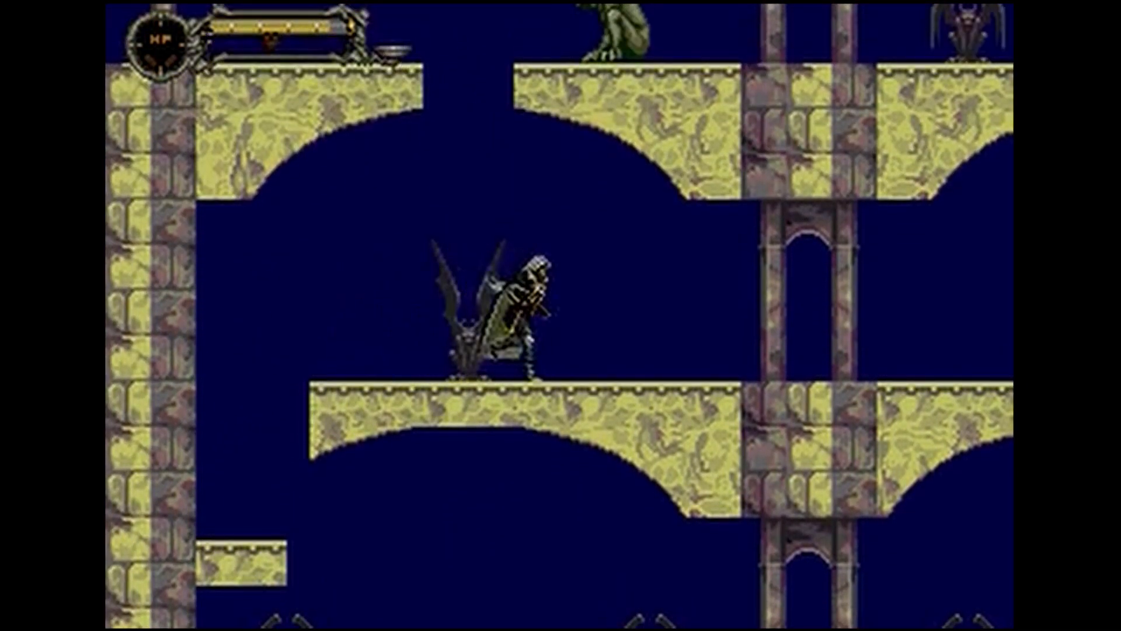
pyautogui.press('space')
pyautogui.press('Right')
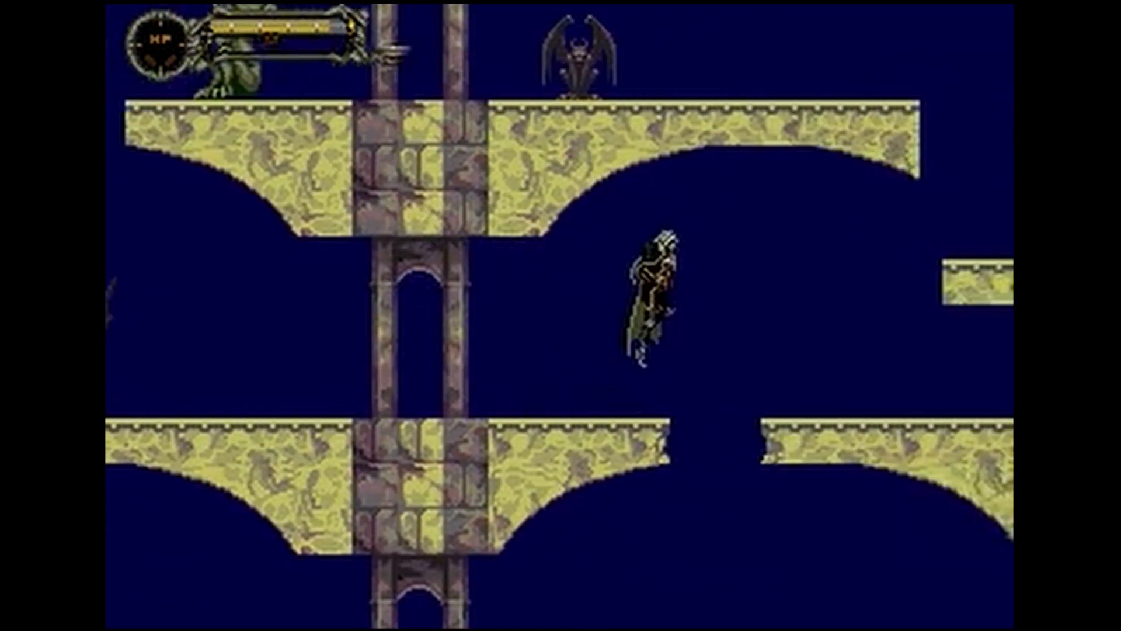
pyautogui.press('space')
pyautogui.press('Left')
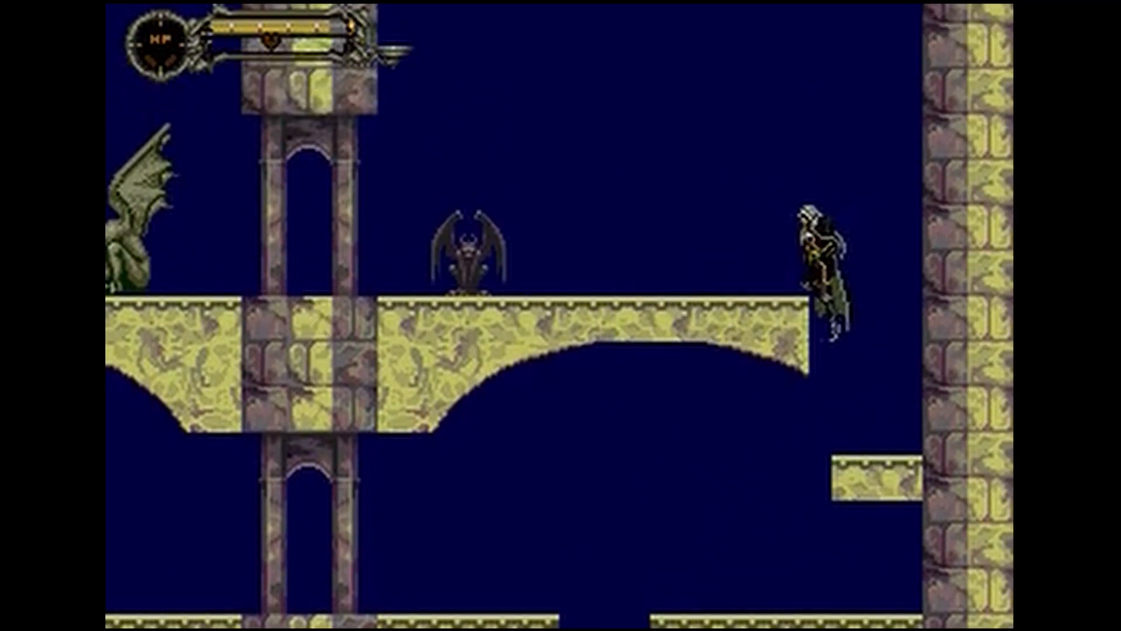